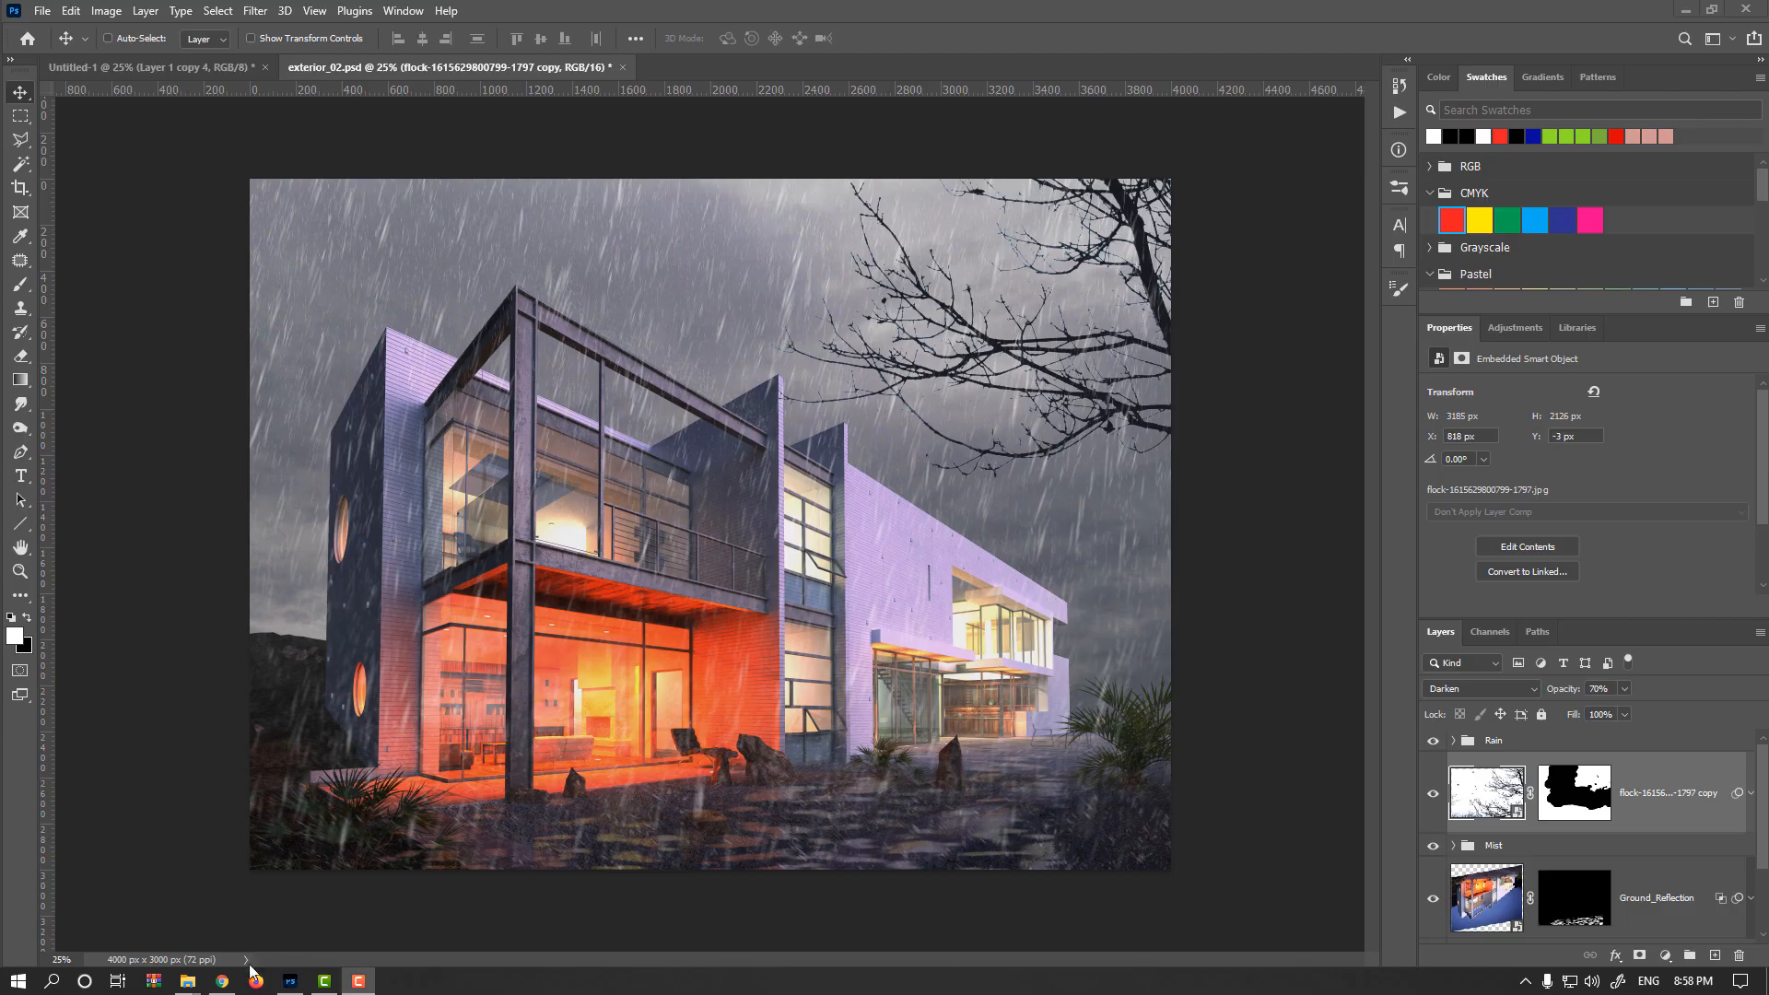
Look over the Google Images results for "free png vegetation cutout" in the browser.
click(571, 9)
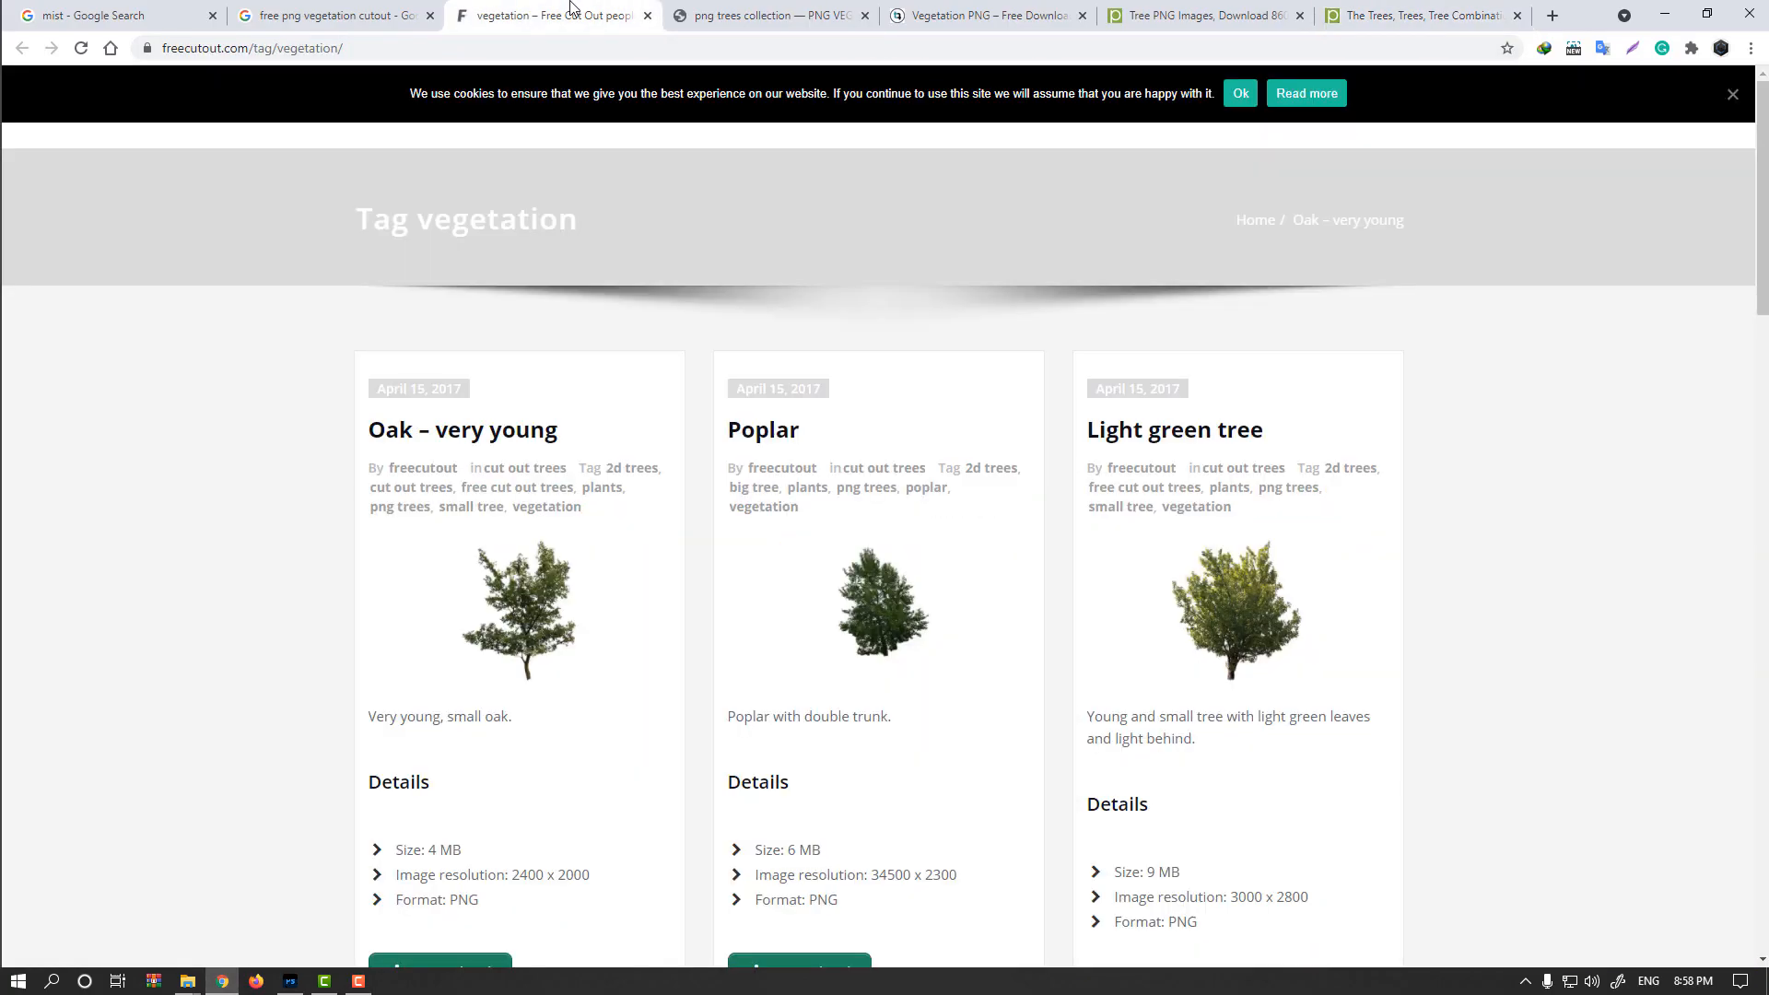
click(402, 11)
scroll(212, 140, up, 8)
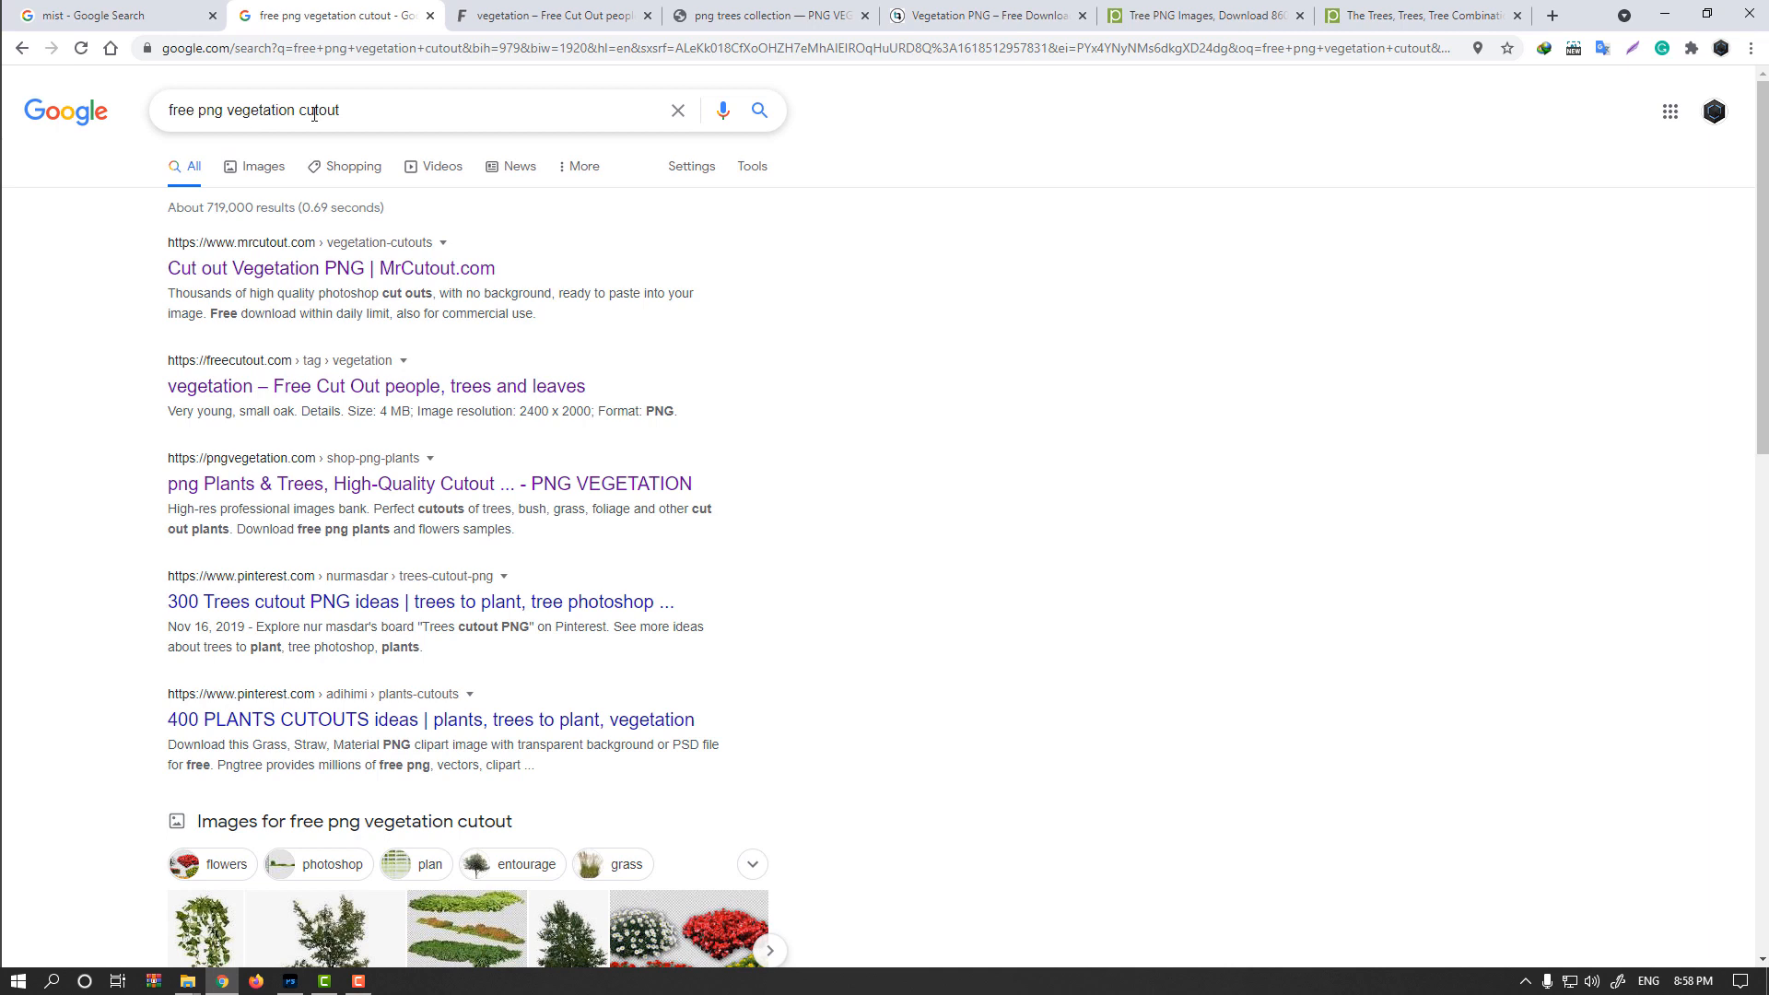
click(265, 167)
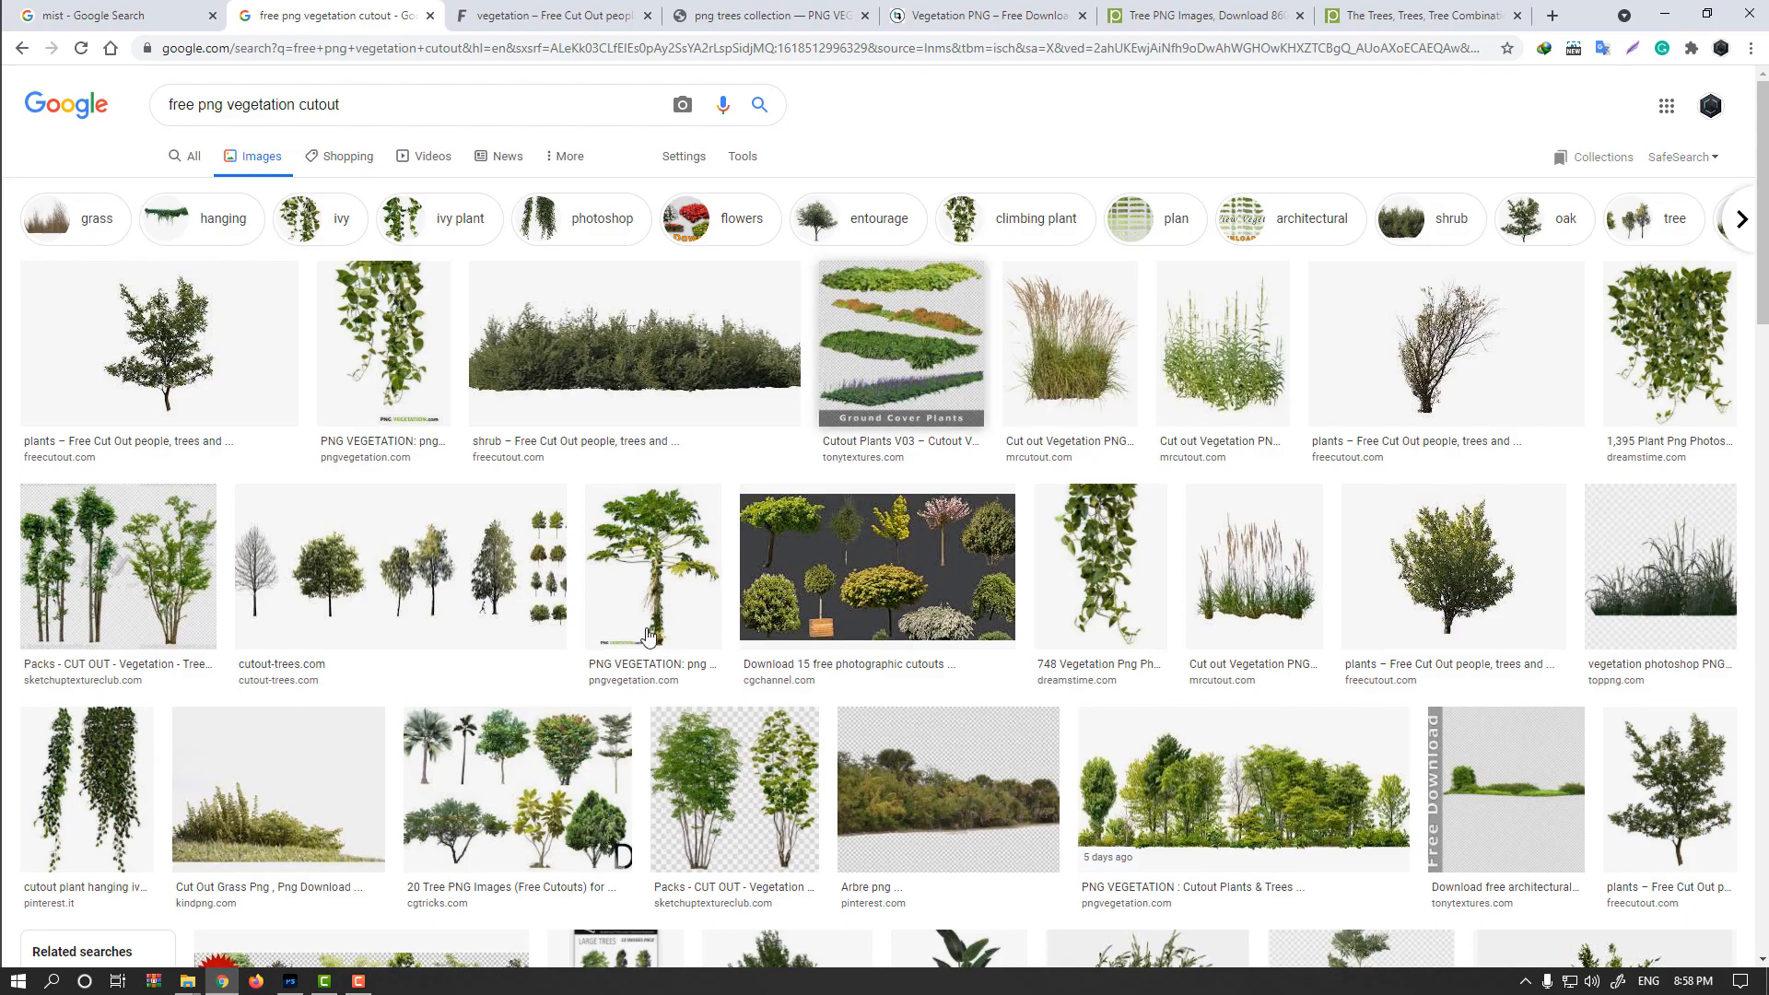
Switch to Photoshop and create a new document 1000 px wide, 1500 px high, at 300 pixels/inch with a white background.
click(290, 981)
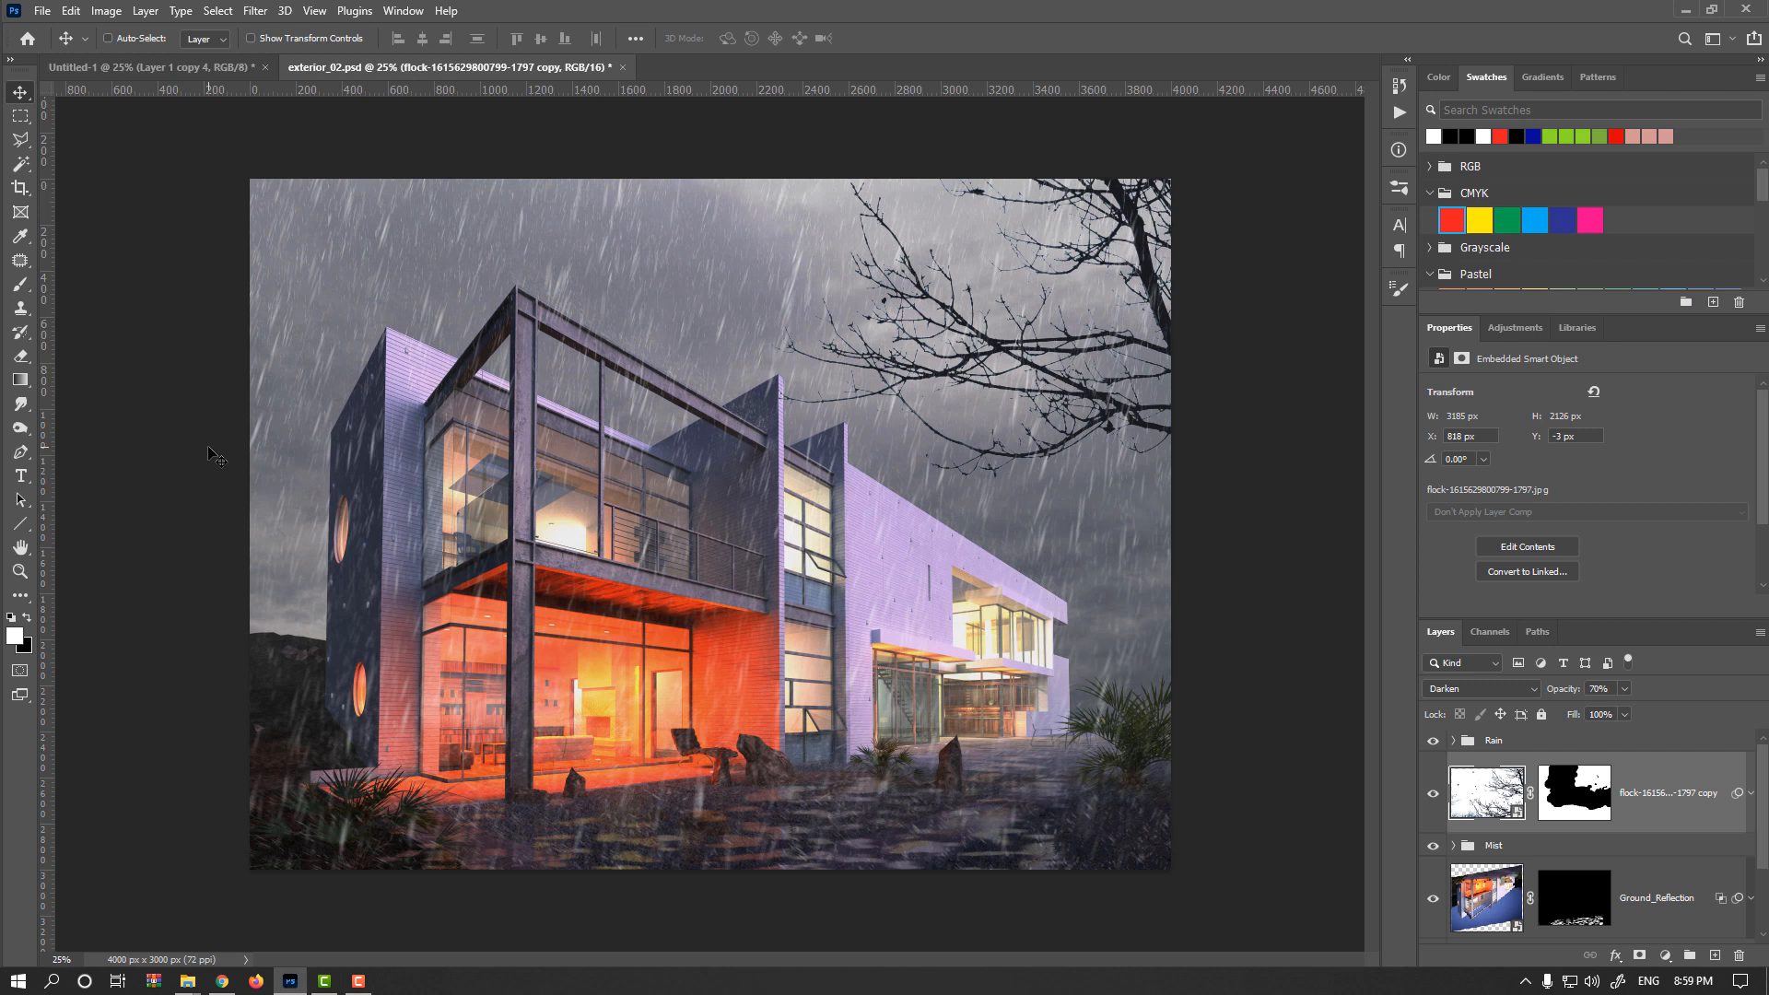
click(42, 11)
click(58, 29)
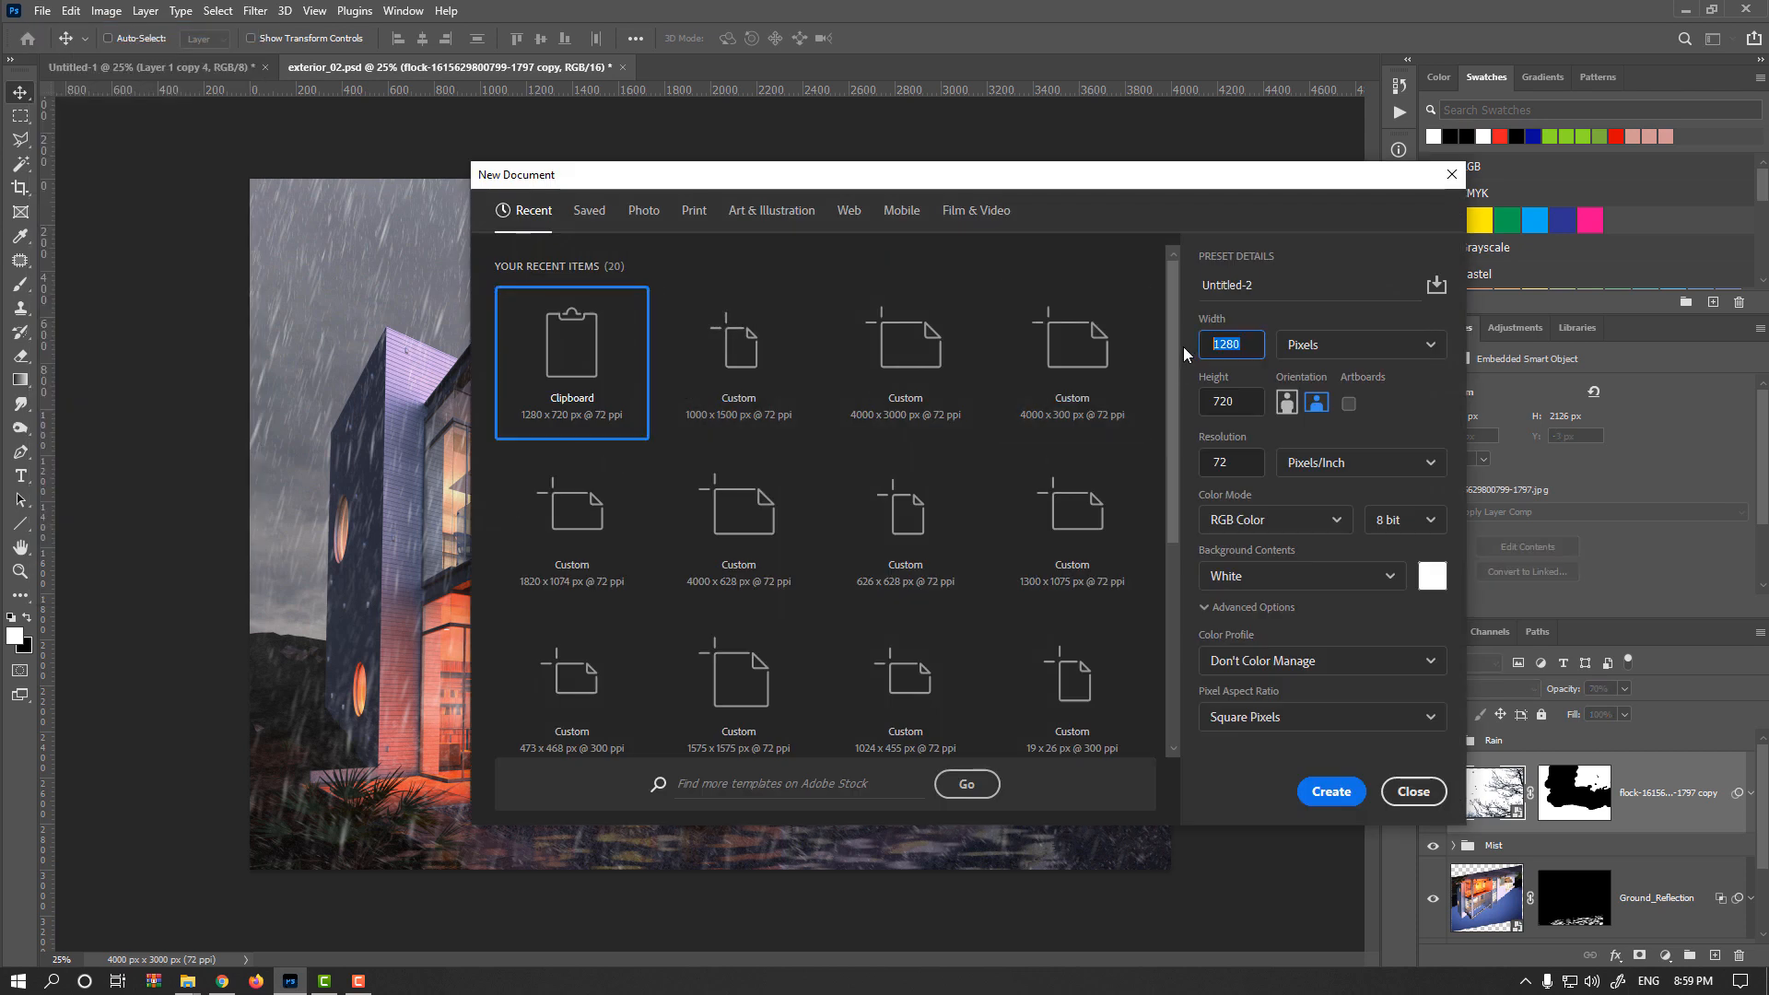
text(1000)
key(Tab)
text(1500)
double_click(1242, 468)
text(300)
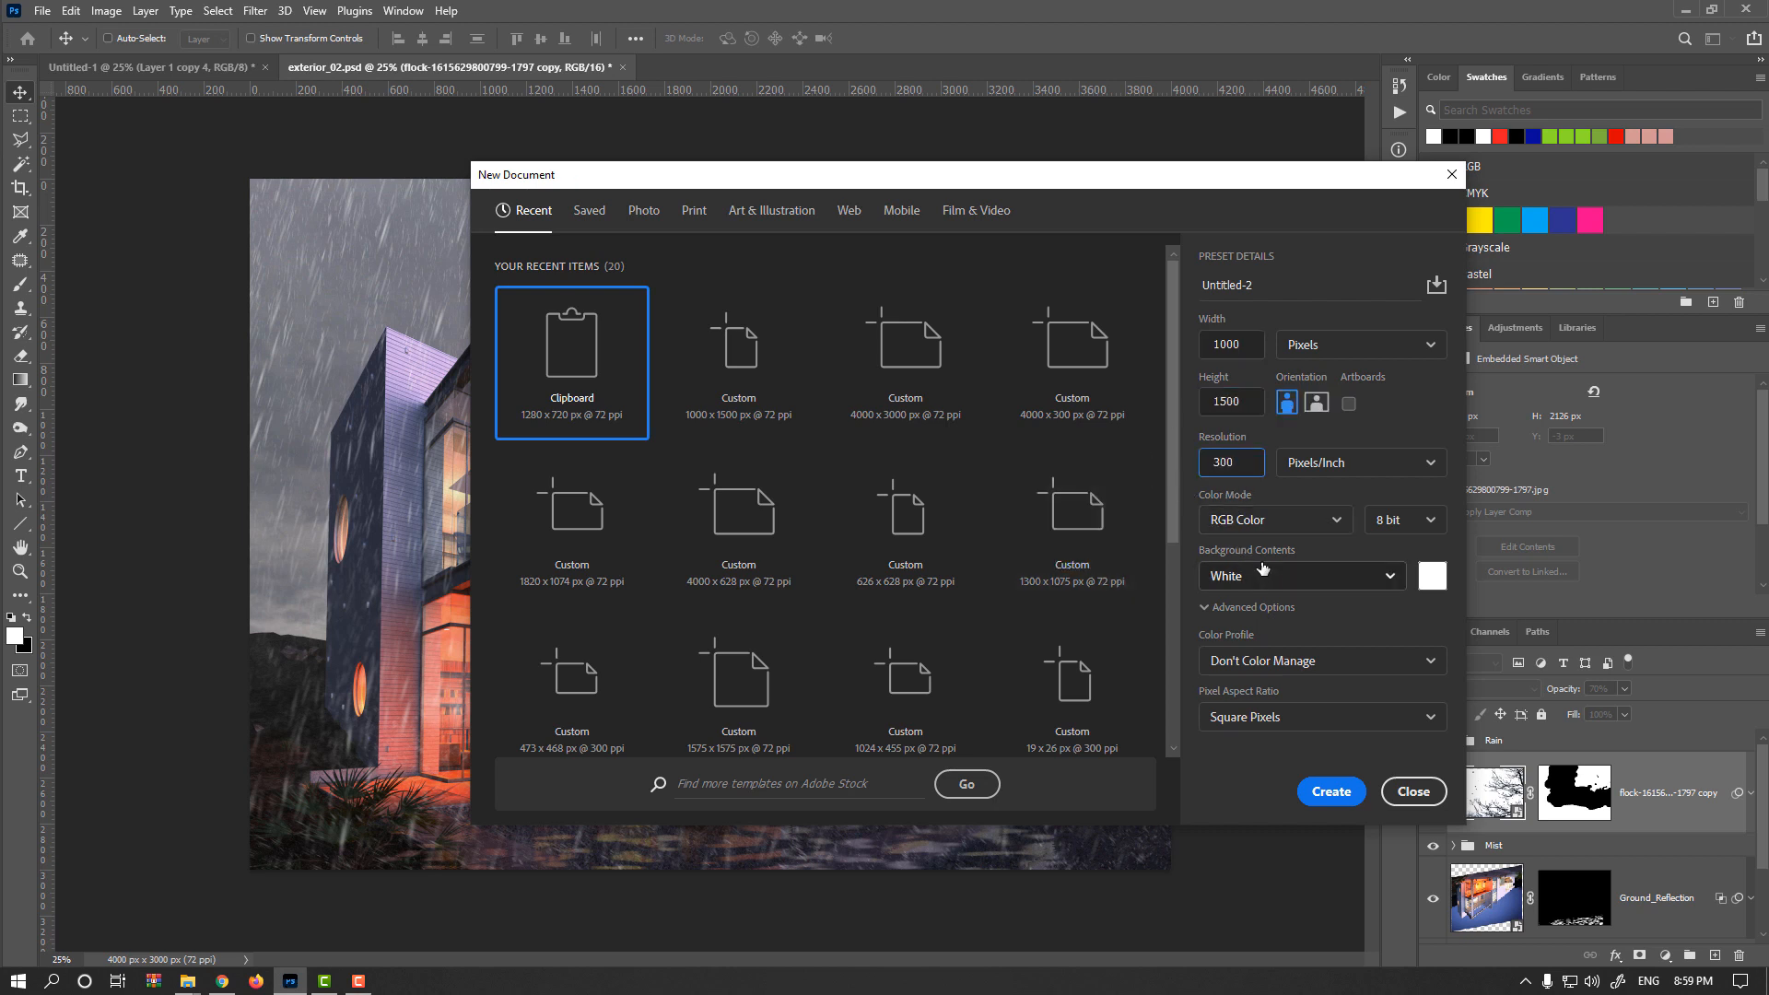
click(1331, 791)
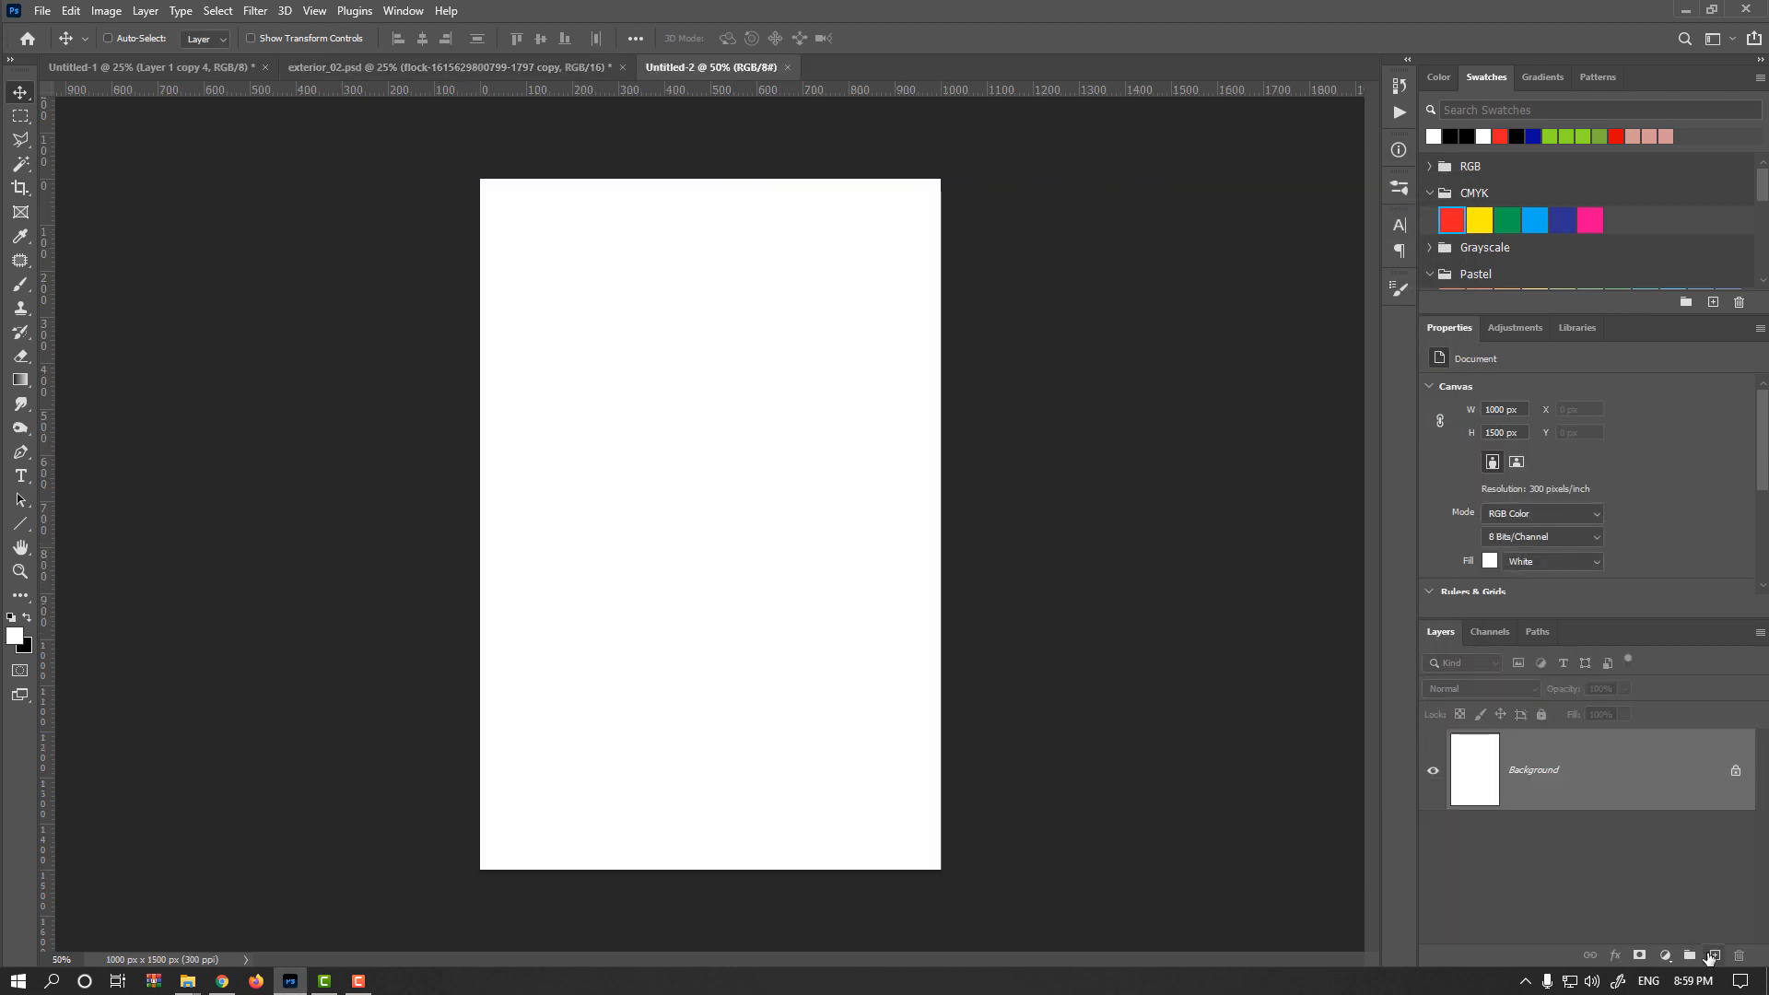
Add a new empty layer above the background and open the Tree render filter on it.
click(1712, 955)
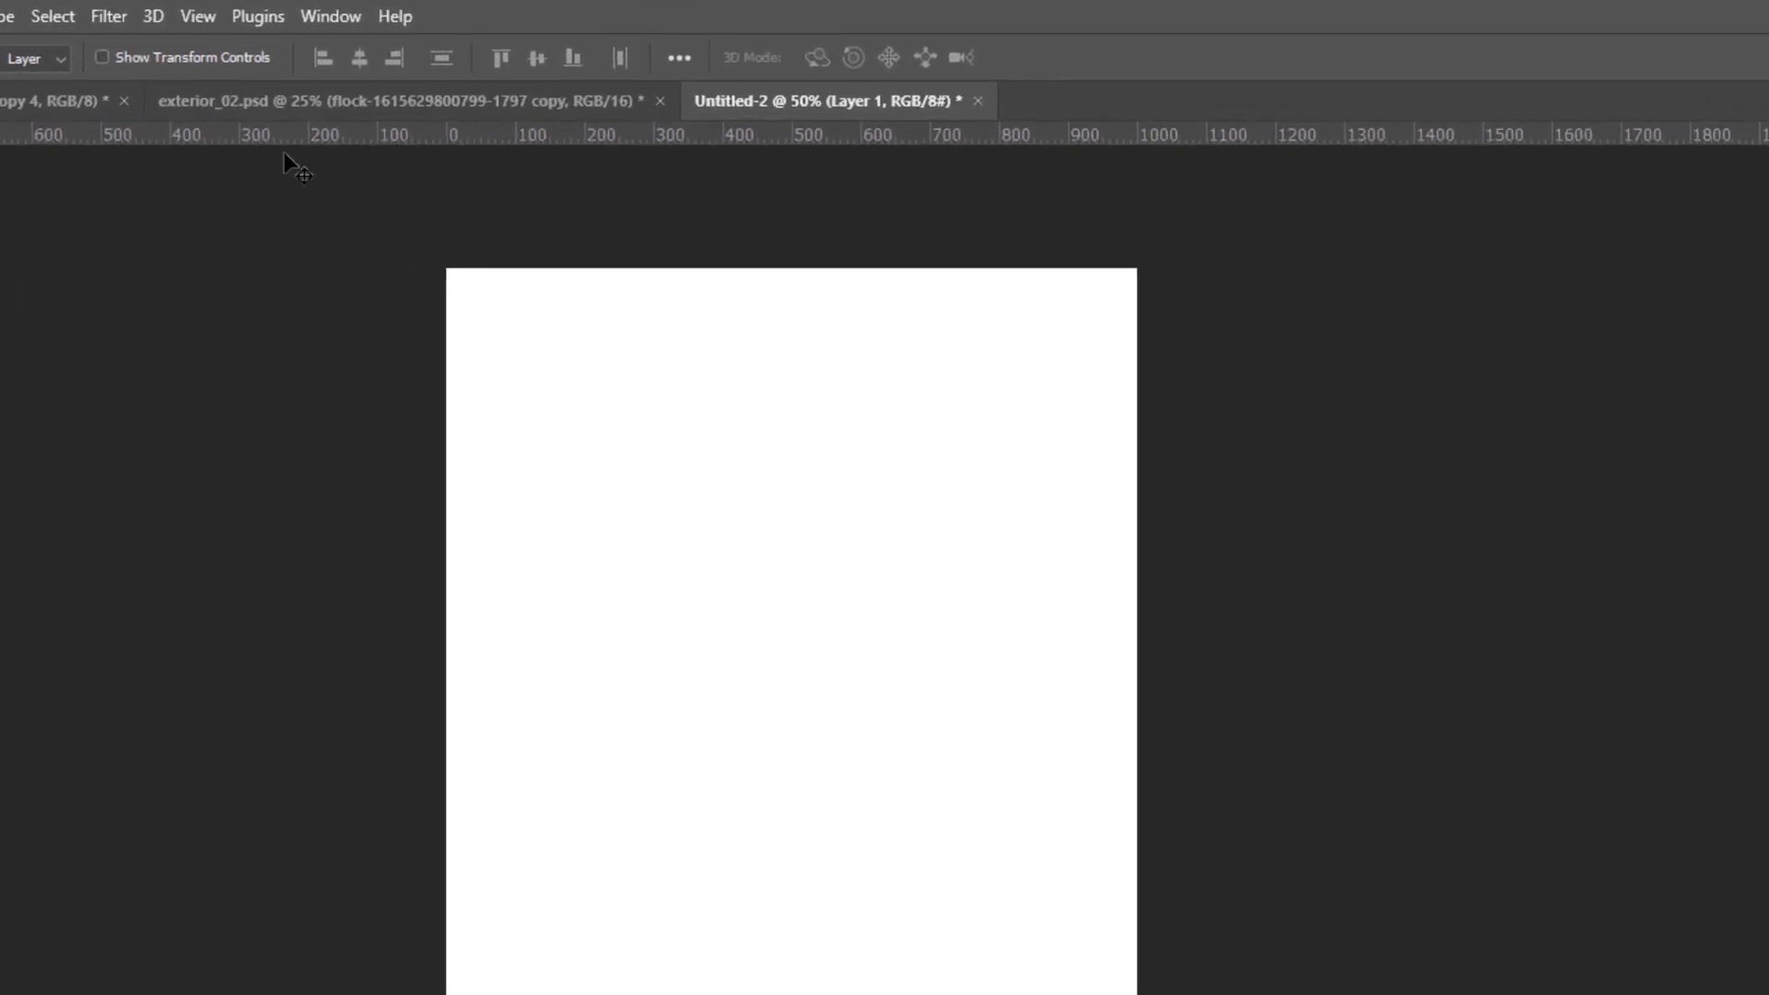
click(107, 17)
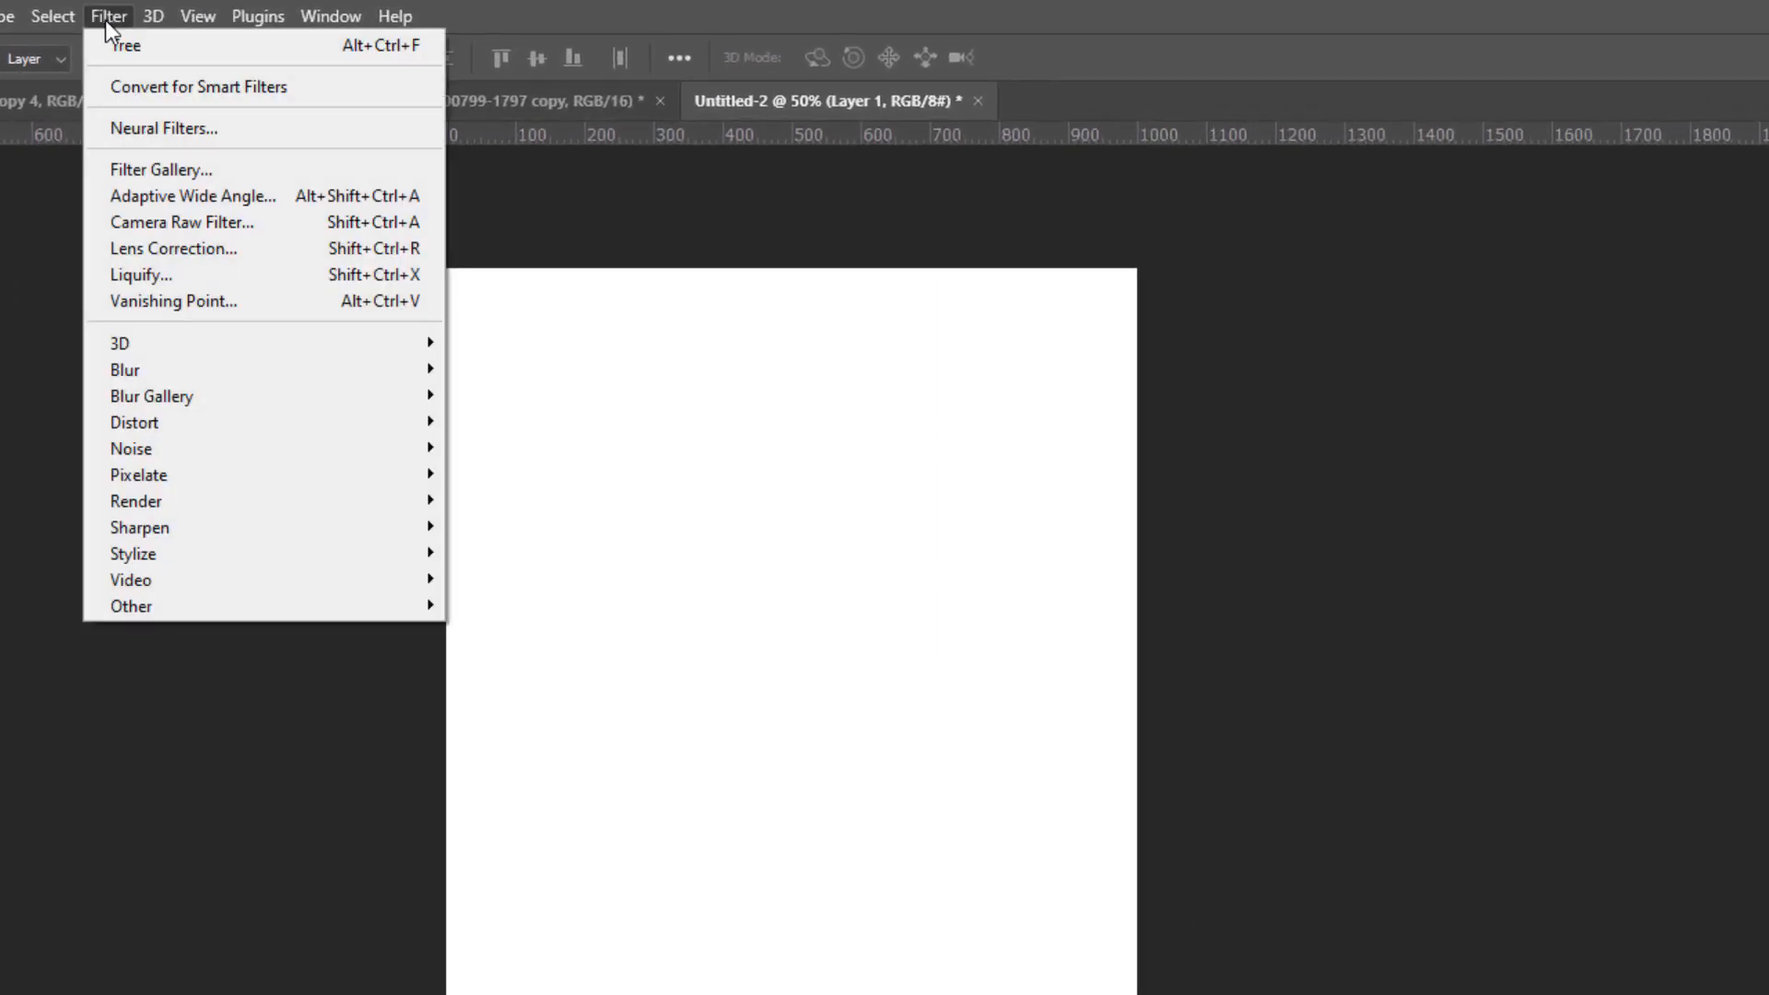
mouse_move(212, 497)
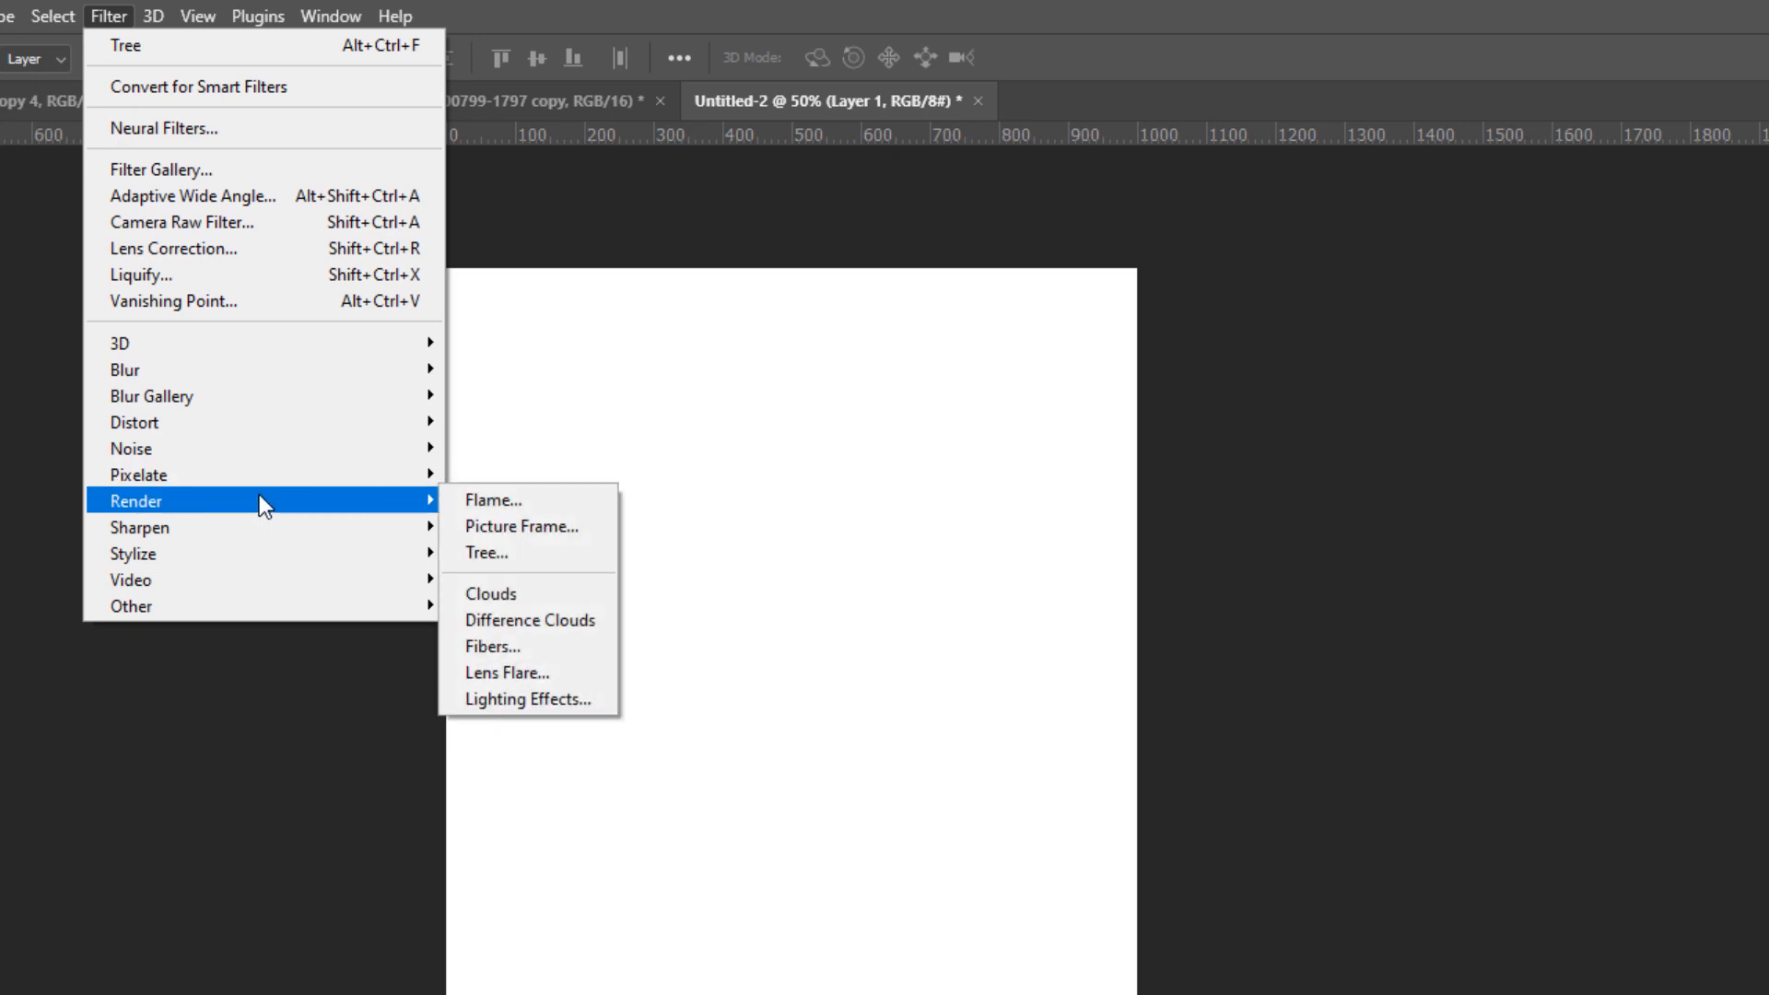
click(550, 560)
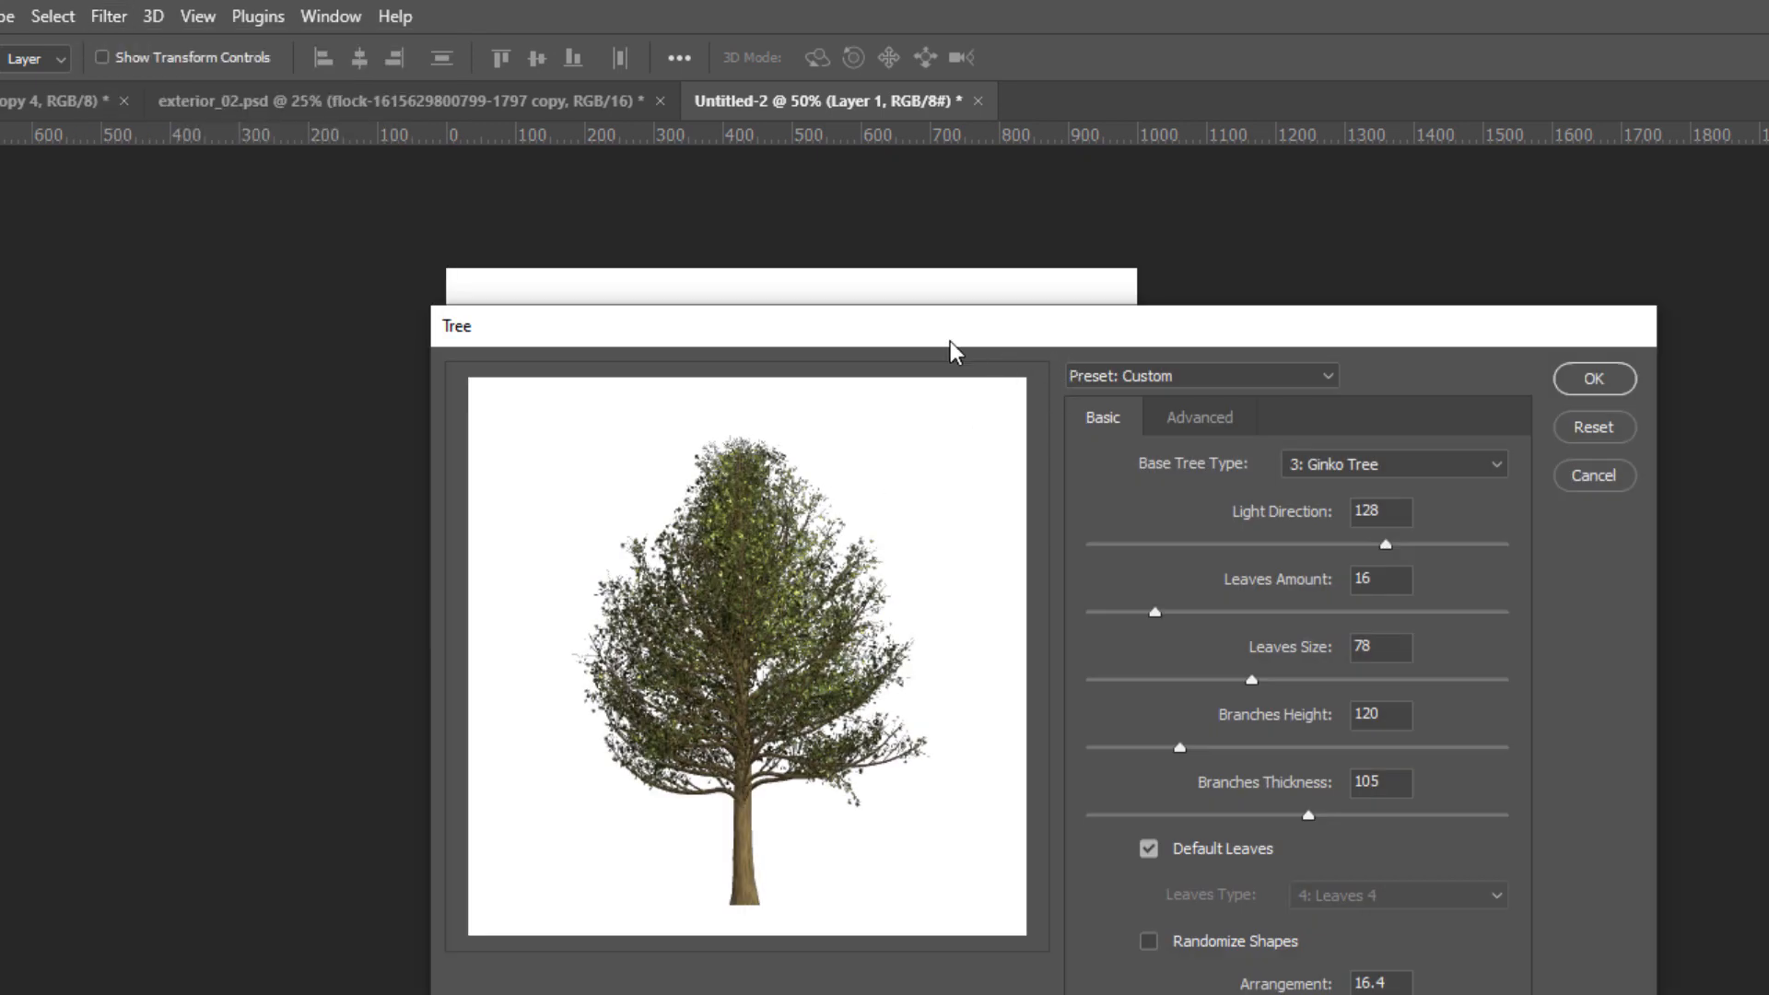
drag(953, 348, 1438, 310)
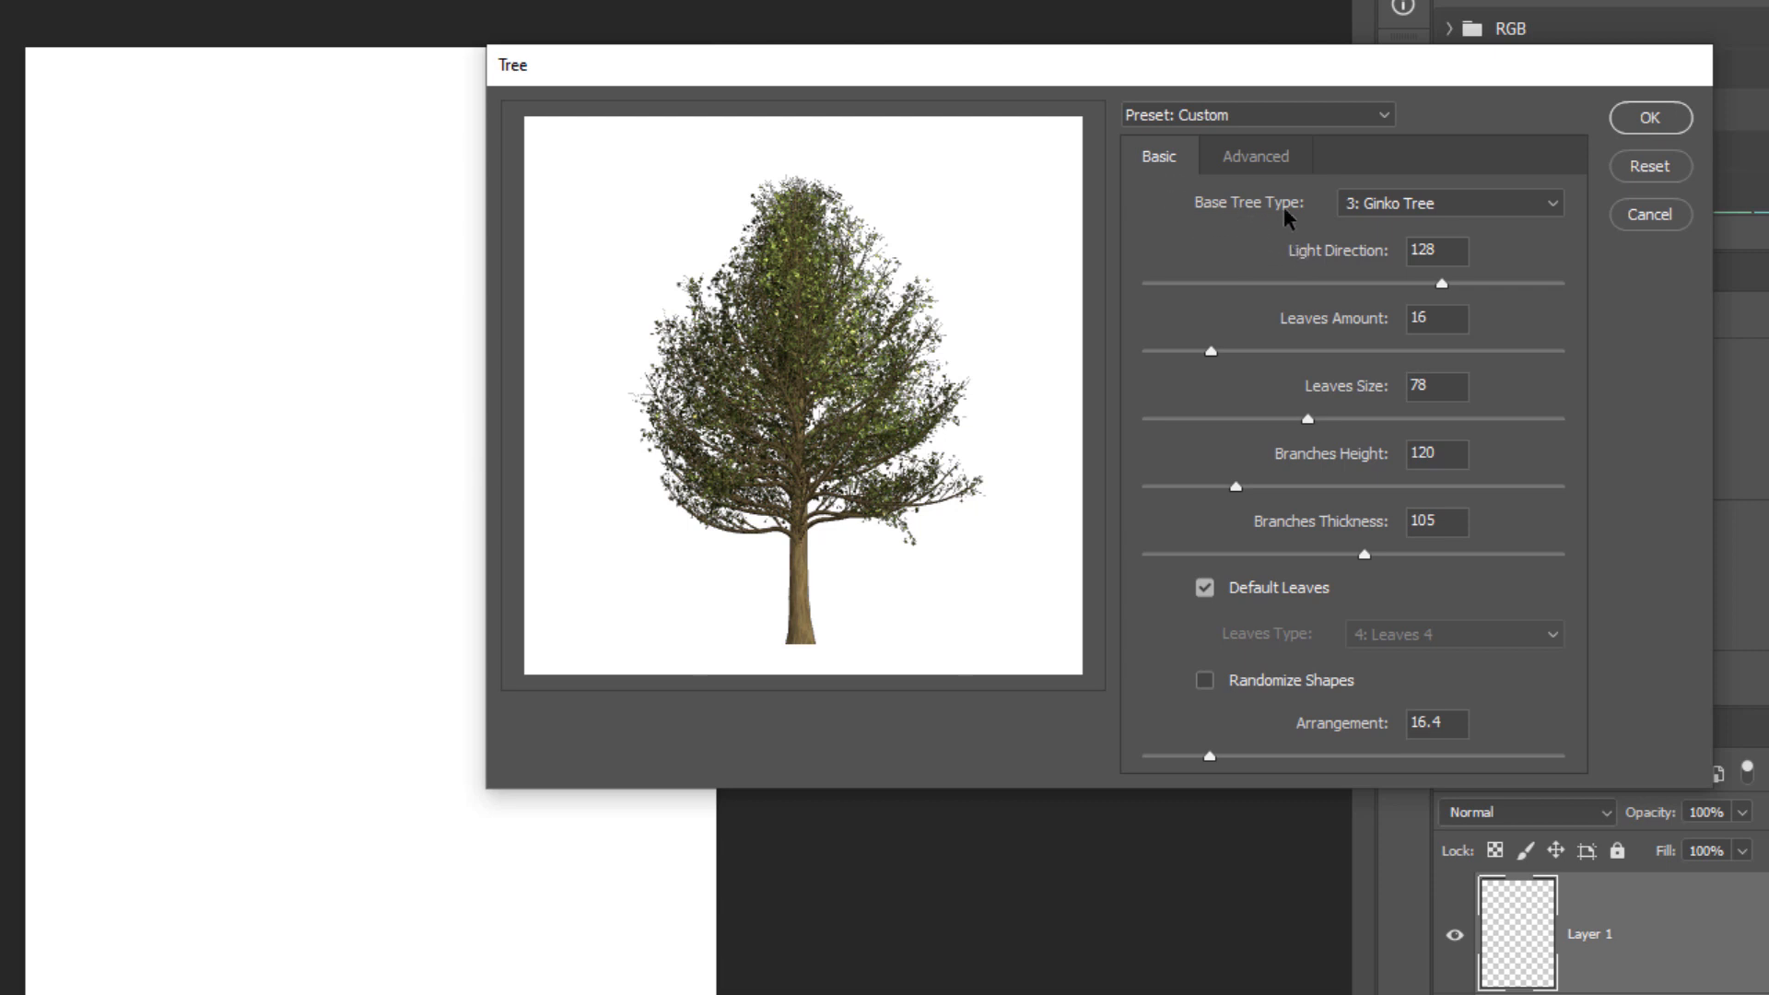
Preview the base tree types from 1: Oak Tree through 12: Ash Tree and choose 11: Pepper Tree.
click(1401, 205)
scroll(1410, 529, down, 1)
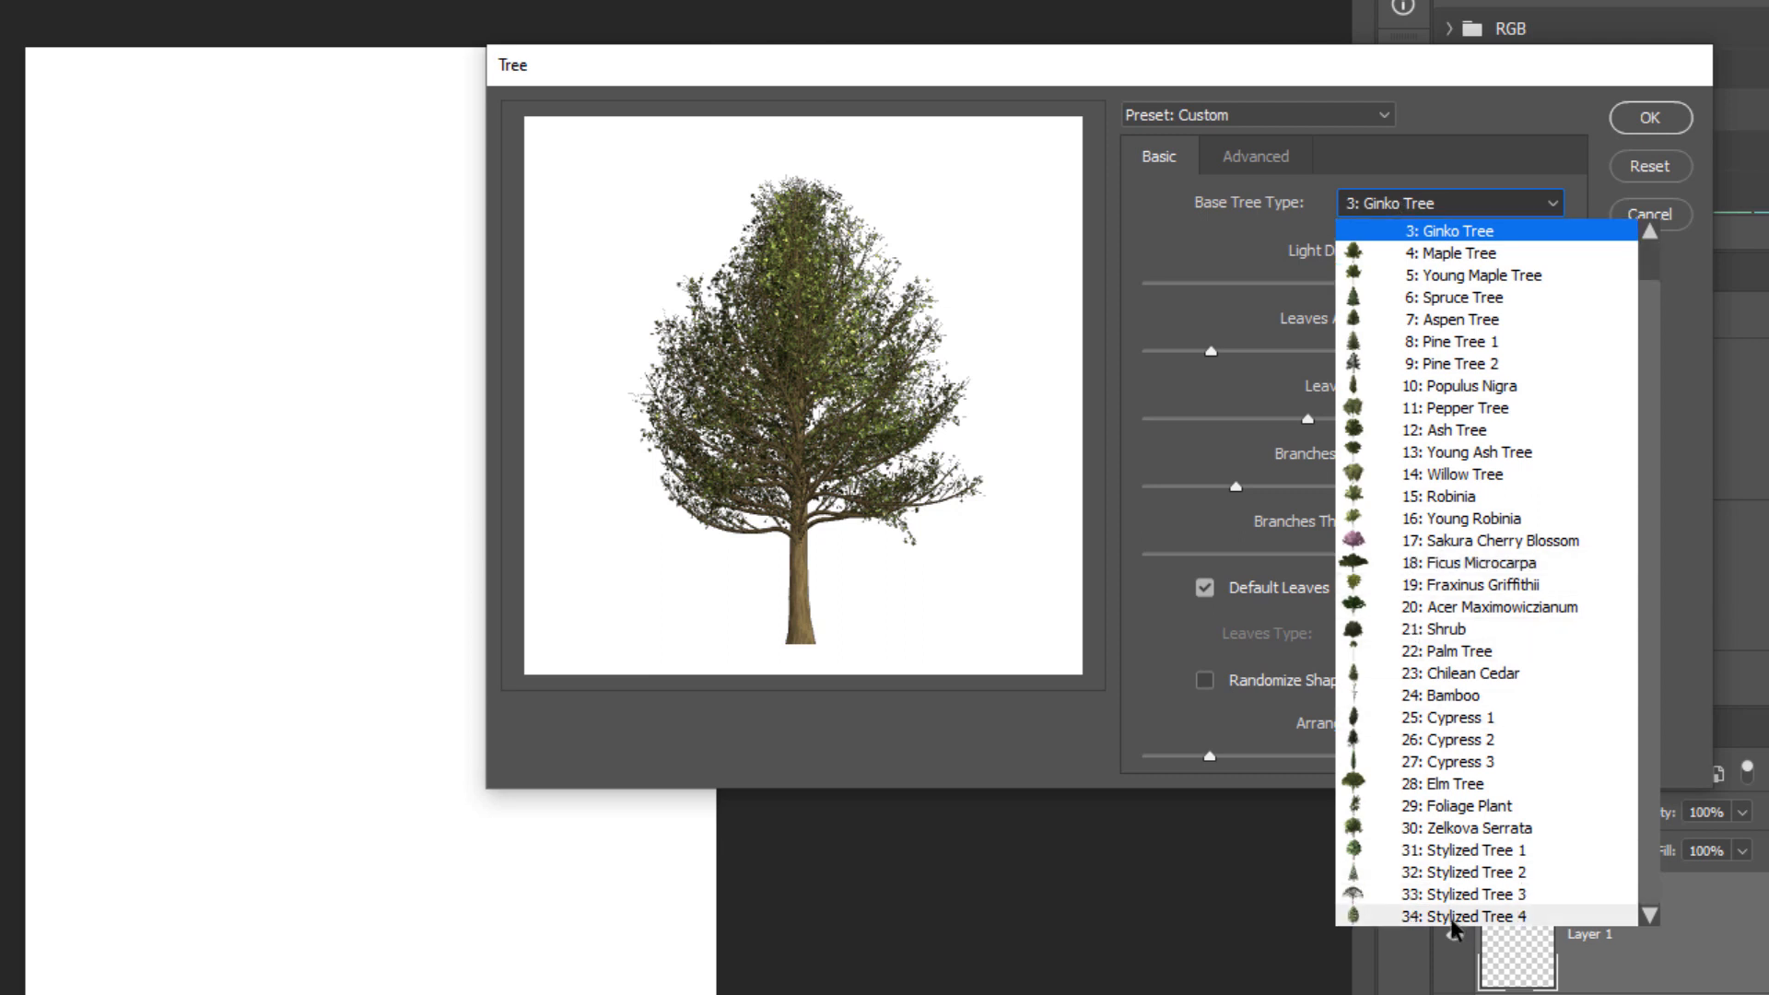
scroll(1437, 682, up, 1)
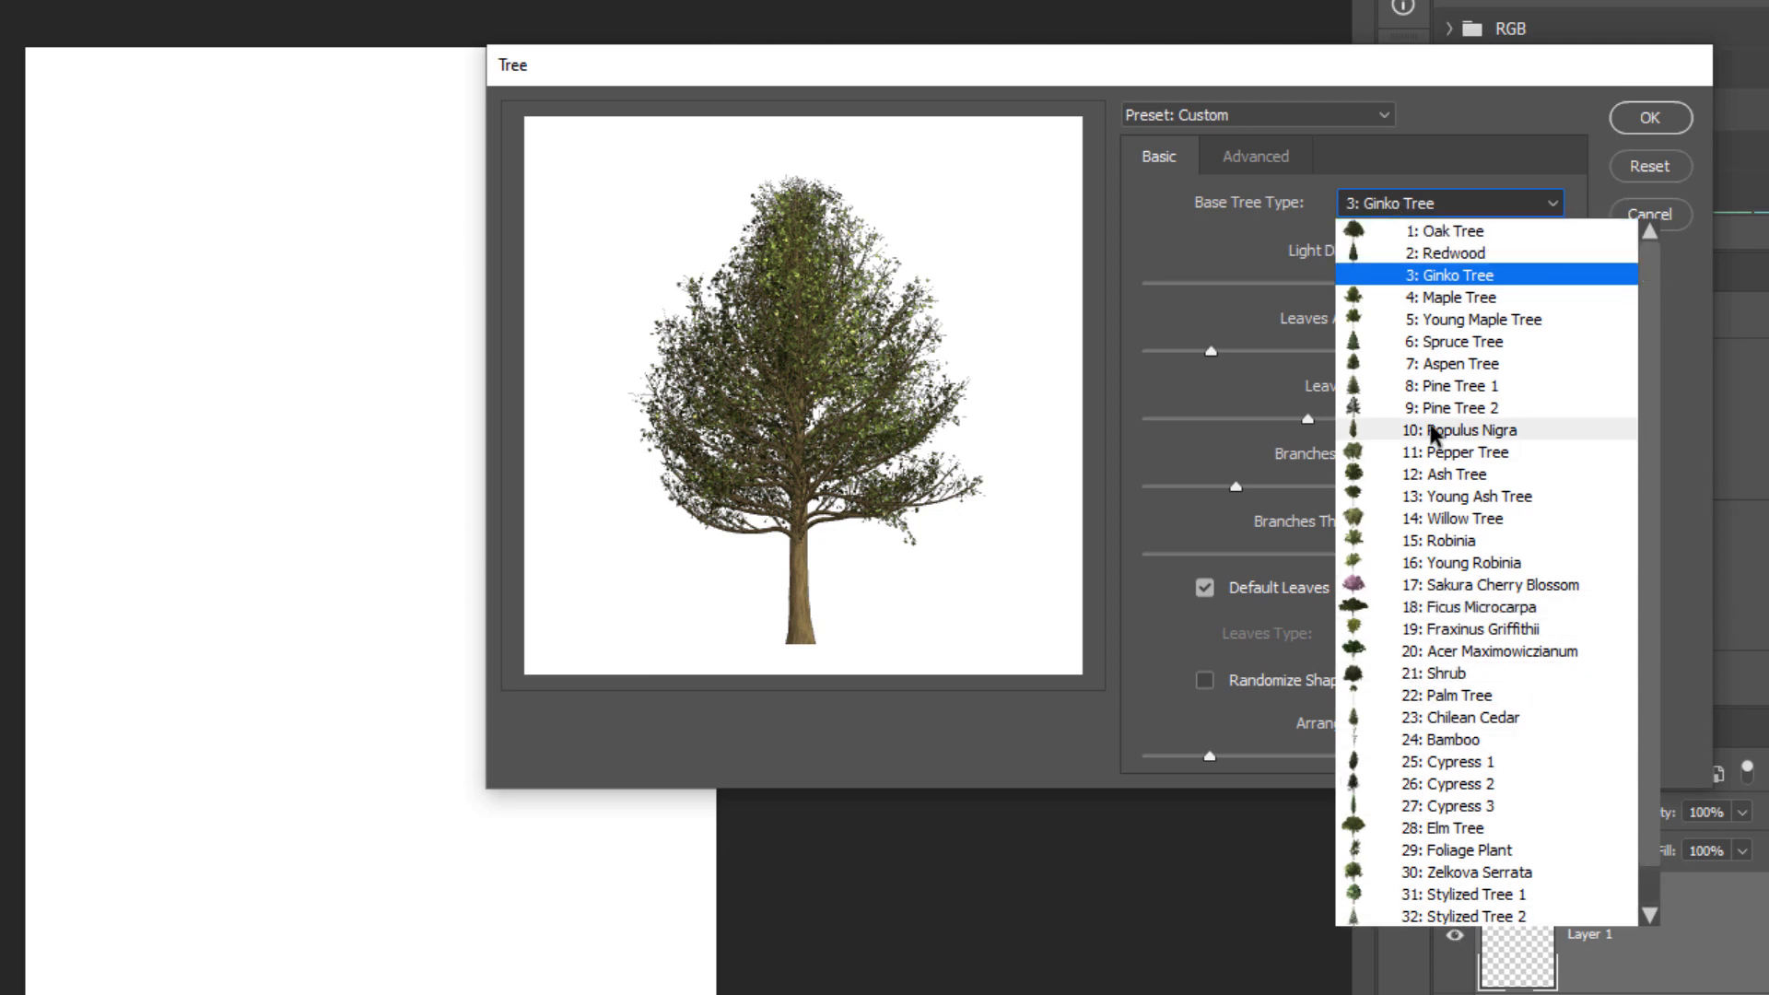
click(1409, 230)
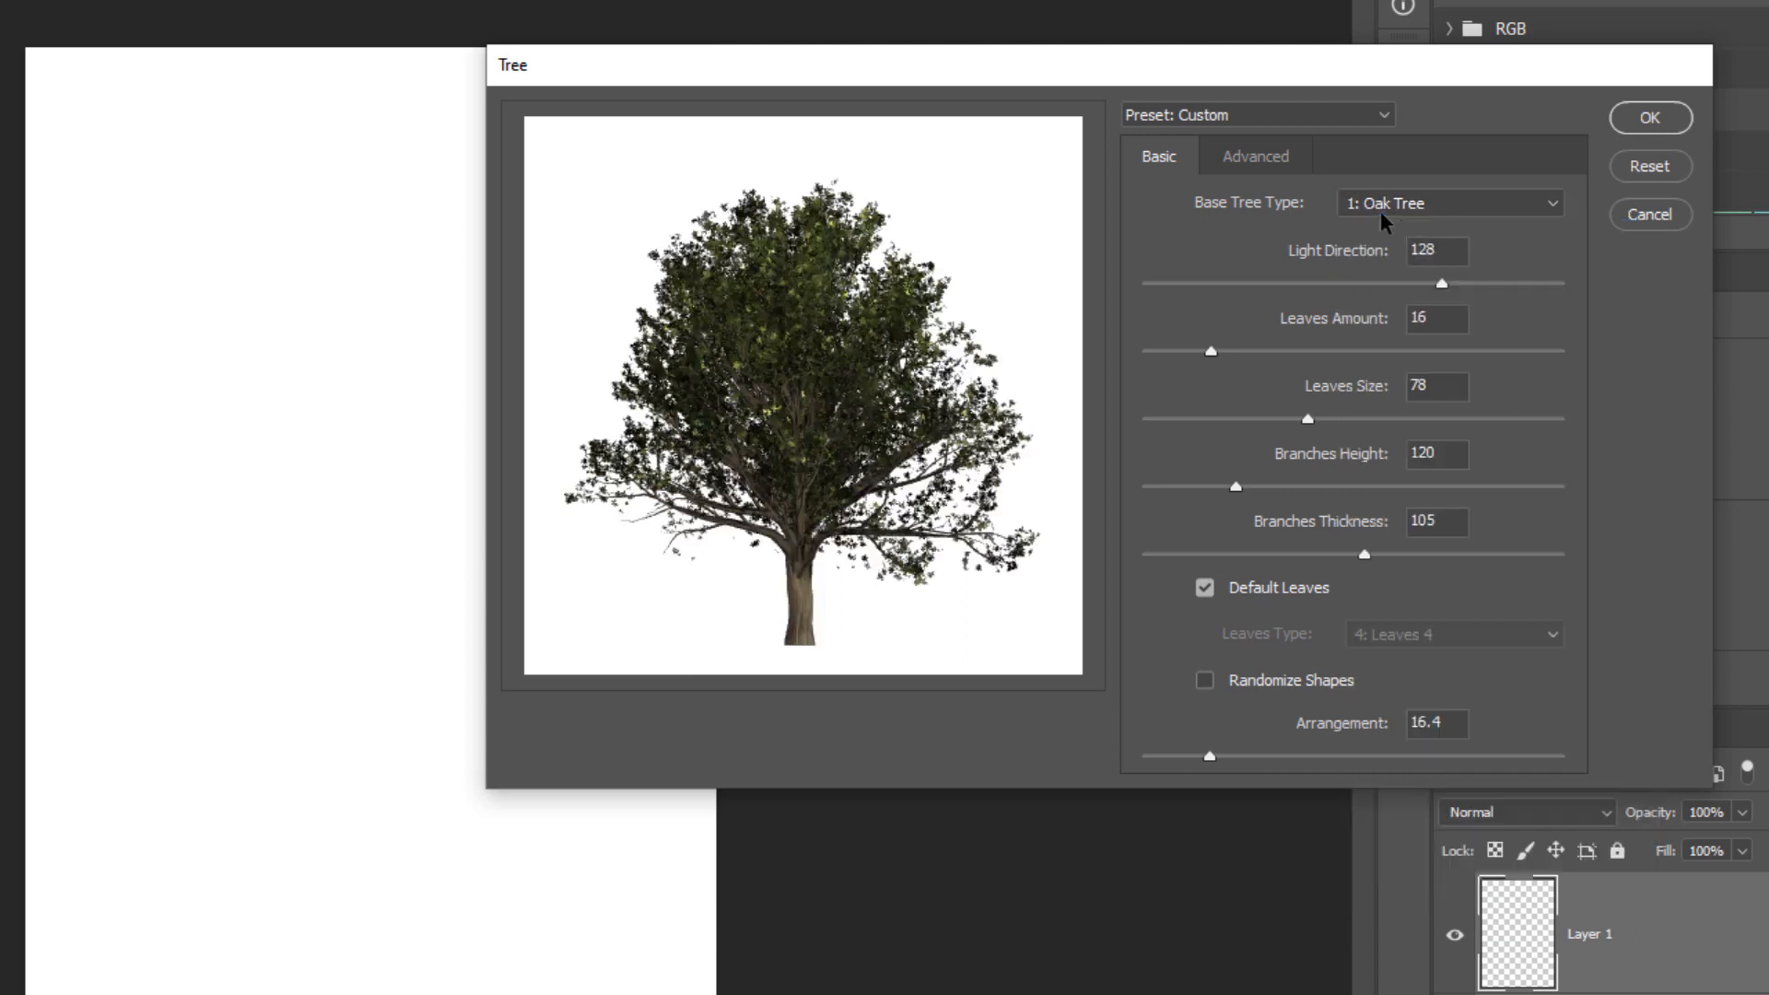
scroll(1400, 219, down, 1)
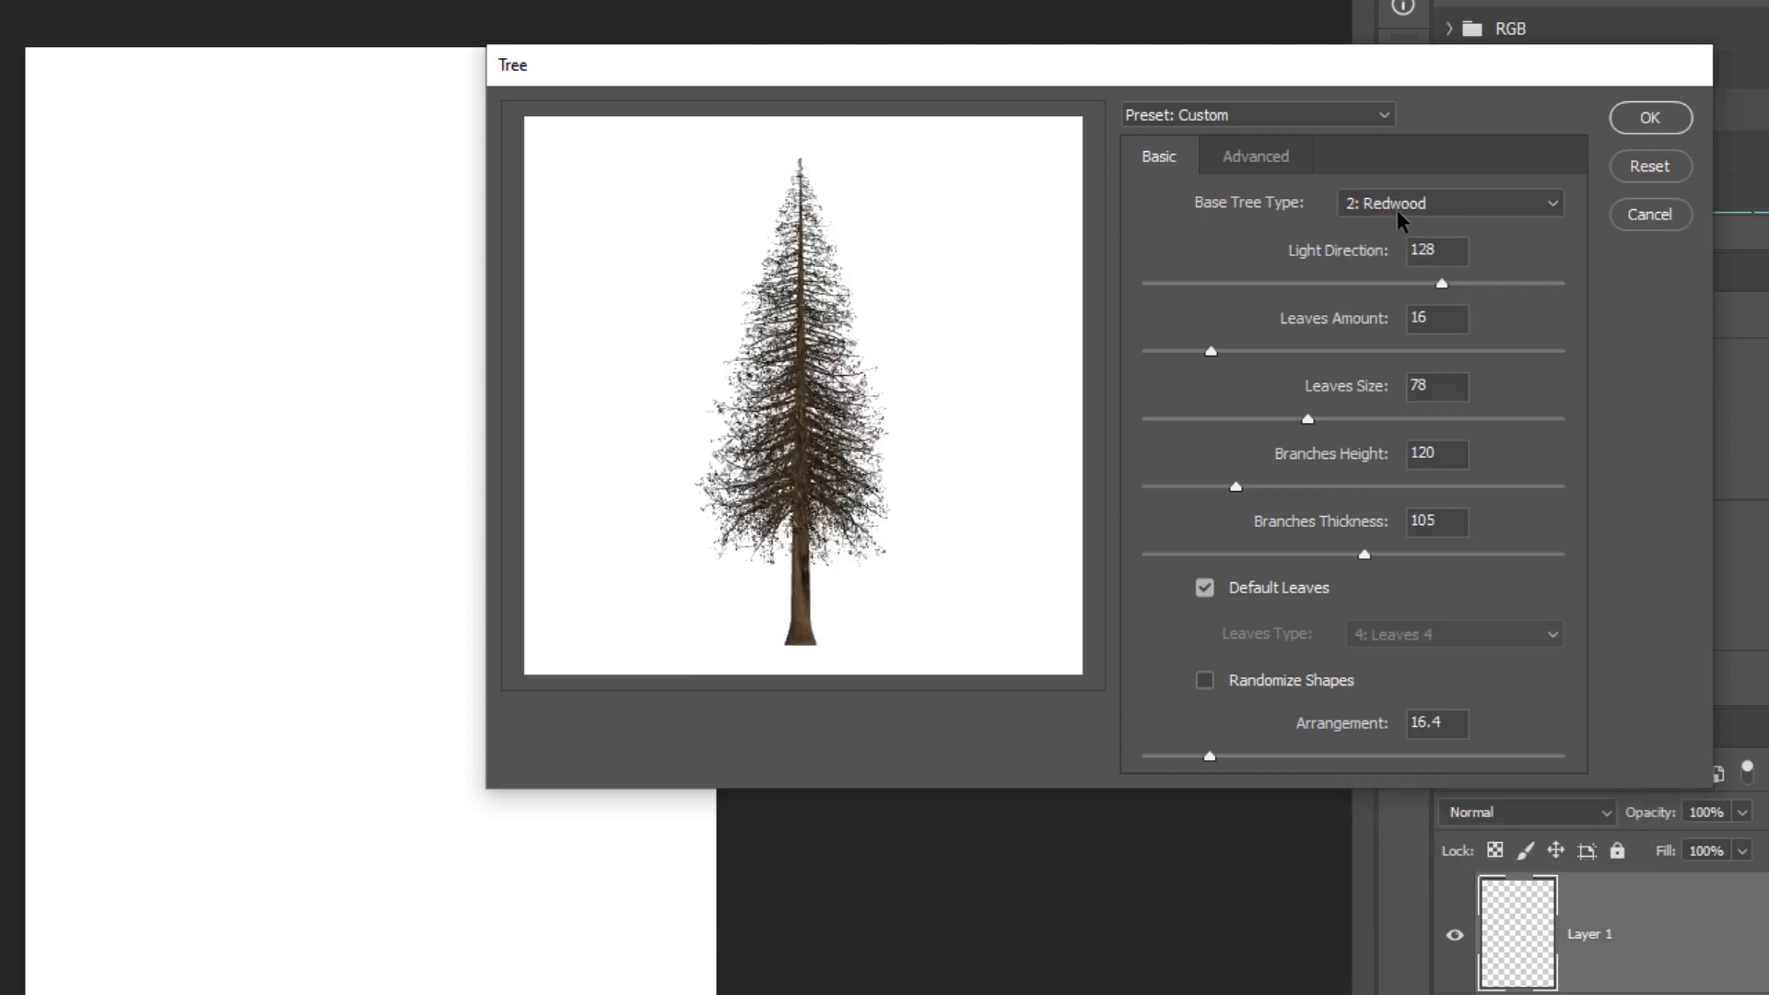
key(Down)
key(Down)
key(Down)
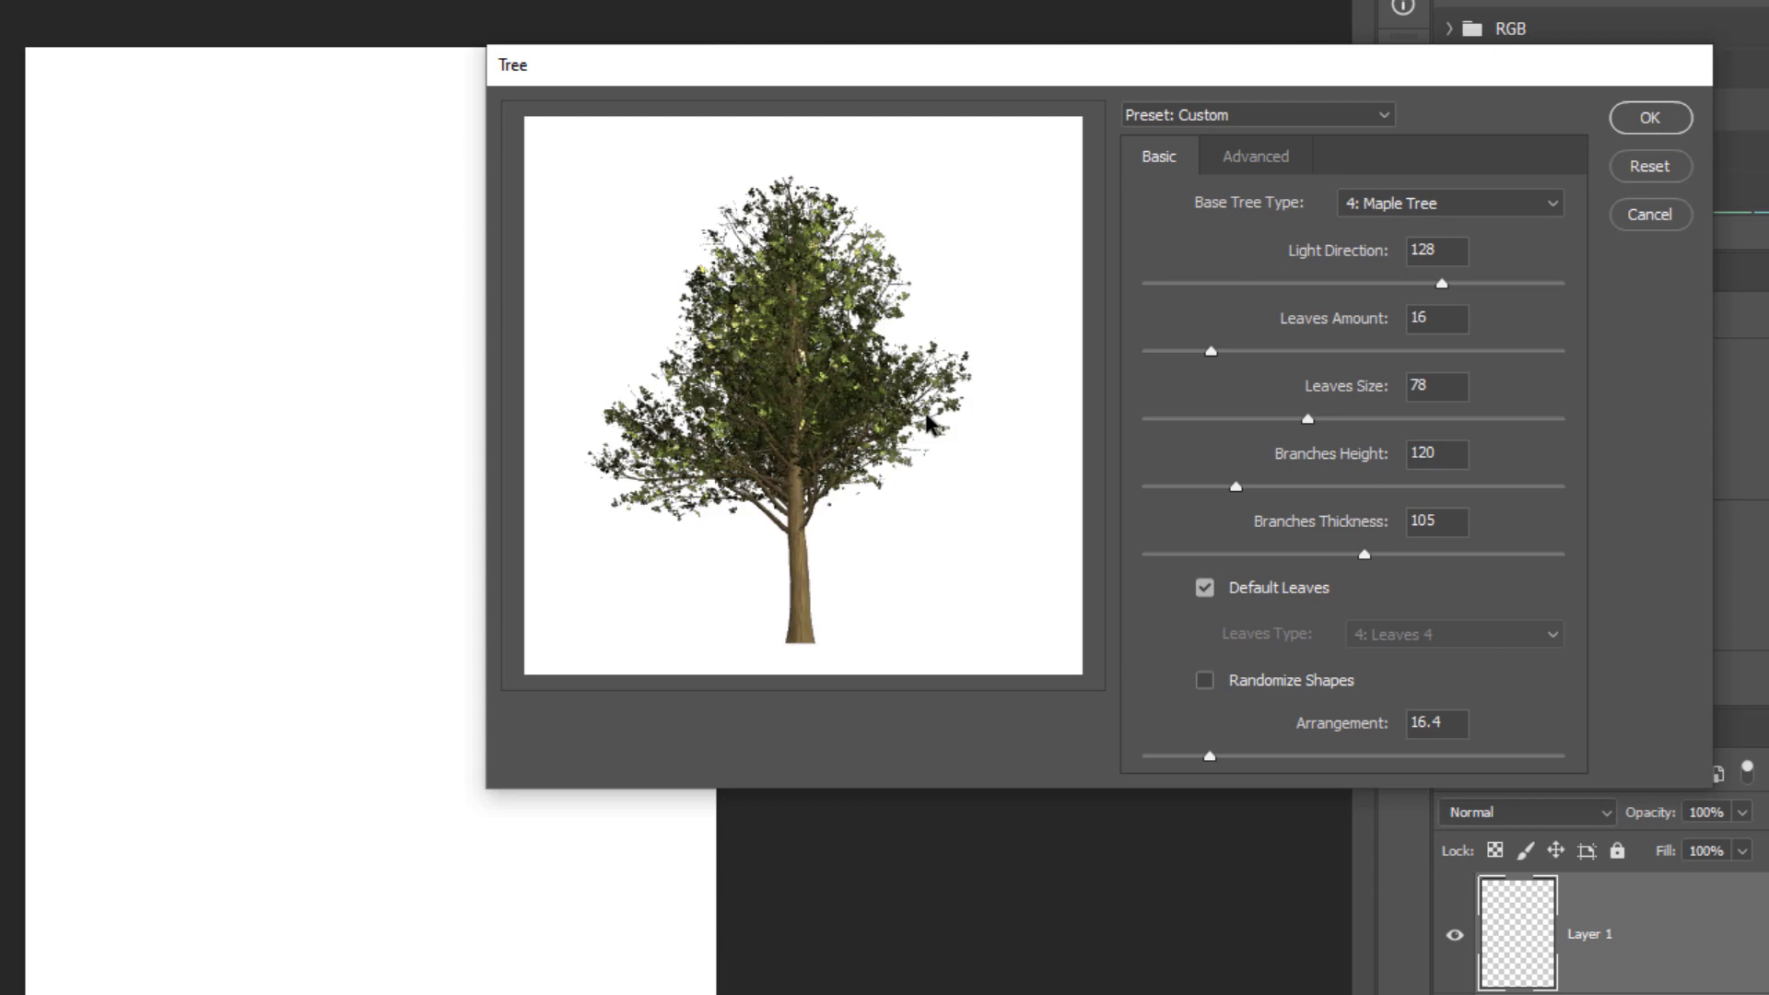
key(Down)
key(Down)
key(Down)
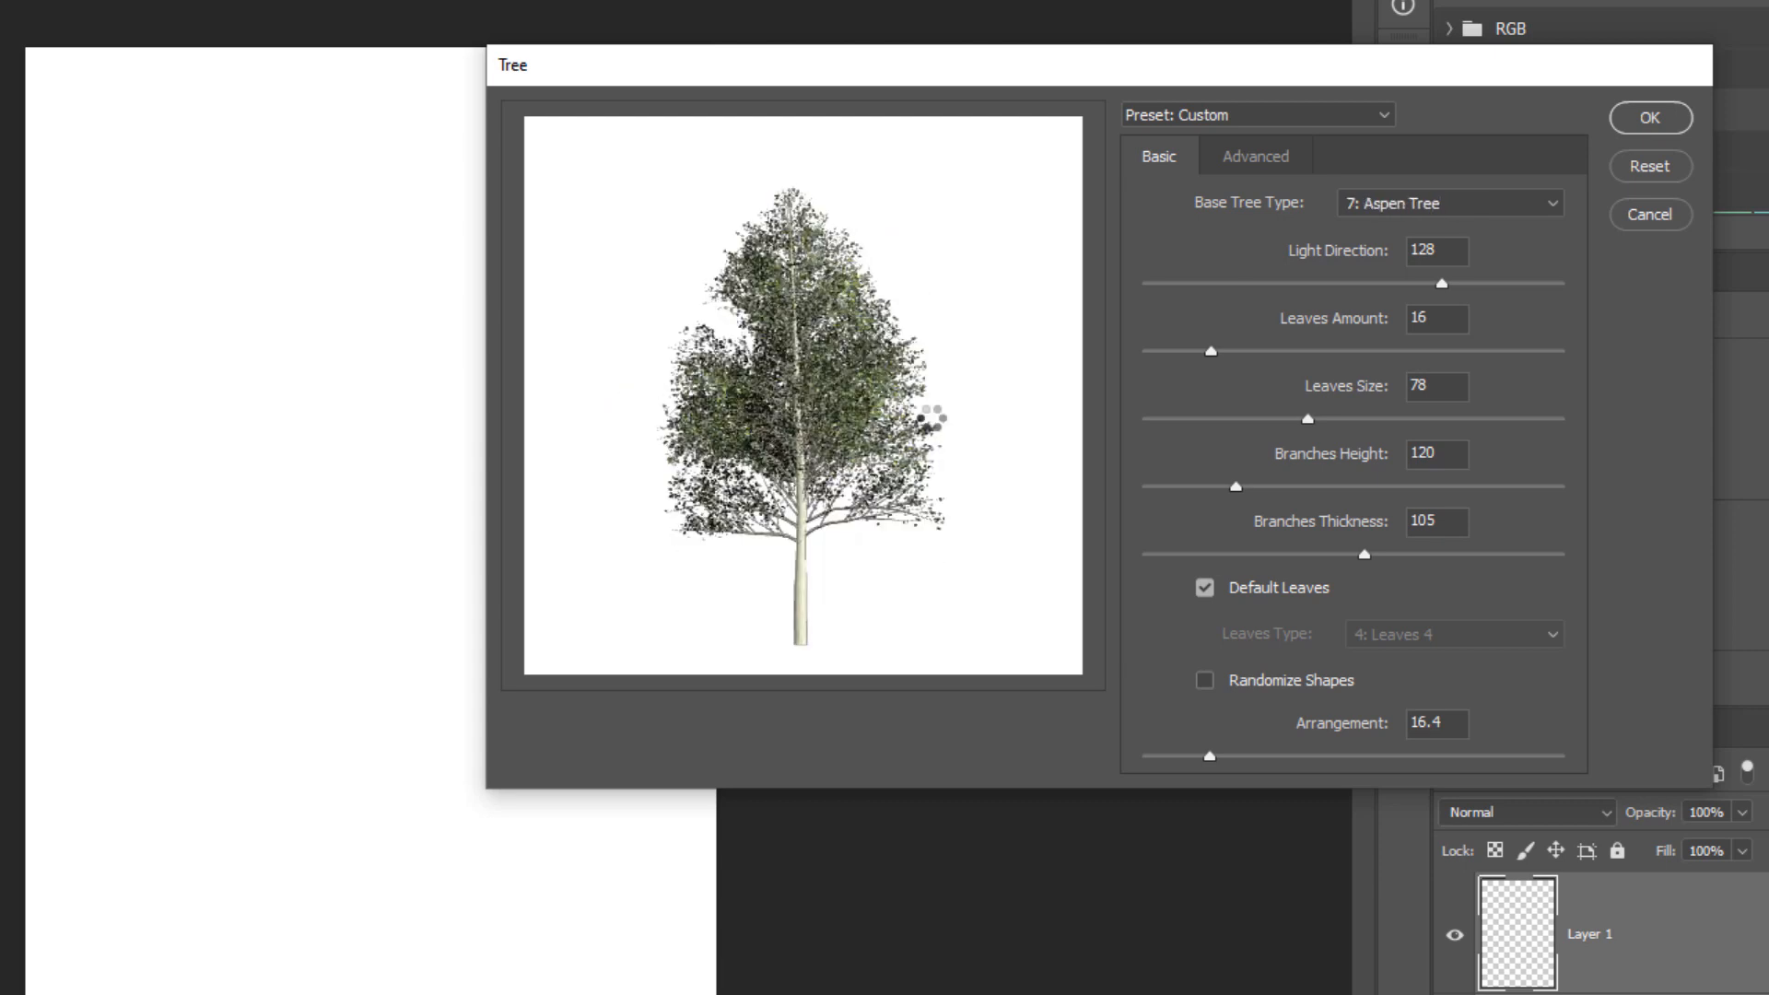
key(Up)
key(Down)
key(Down)
key(Down)
key(Down)
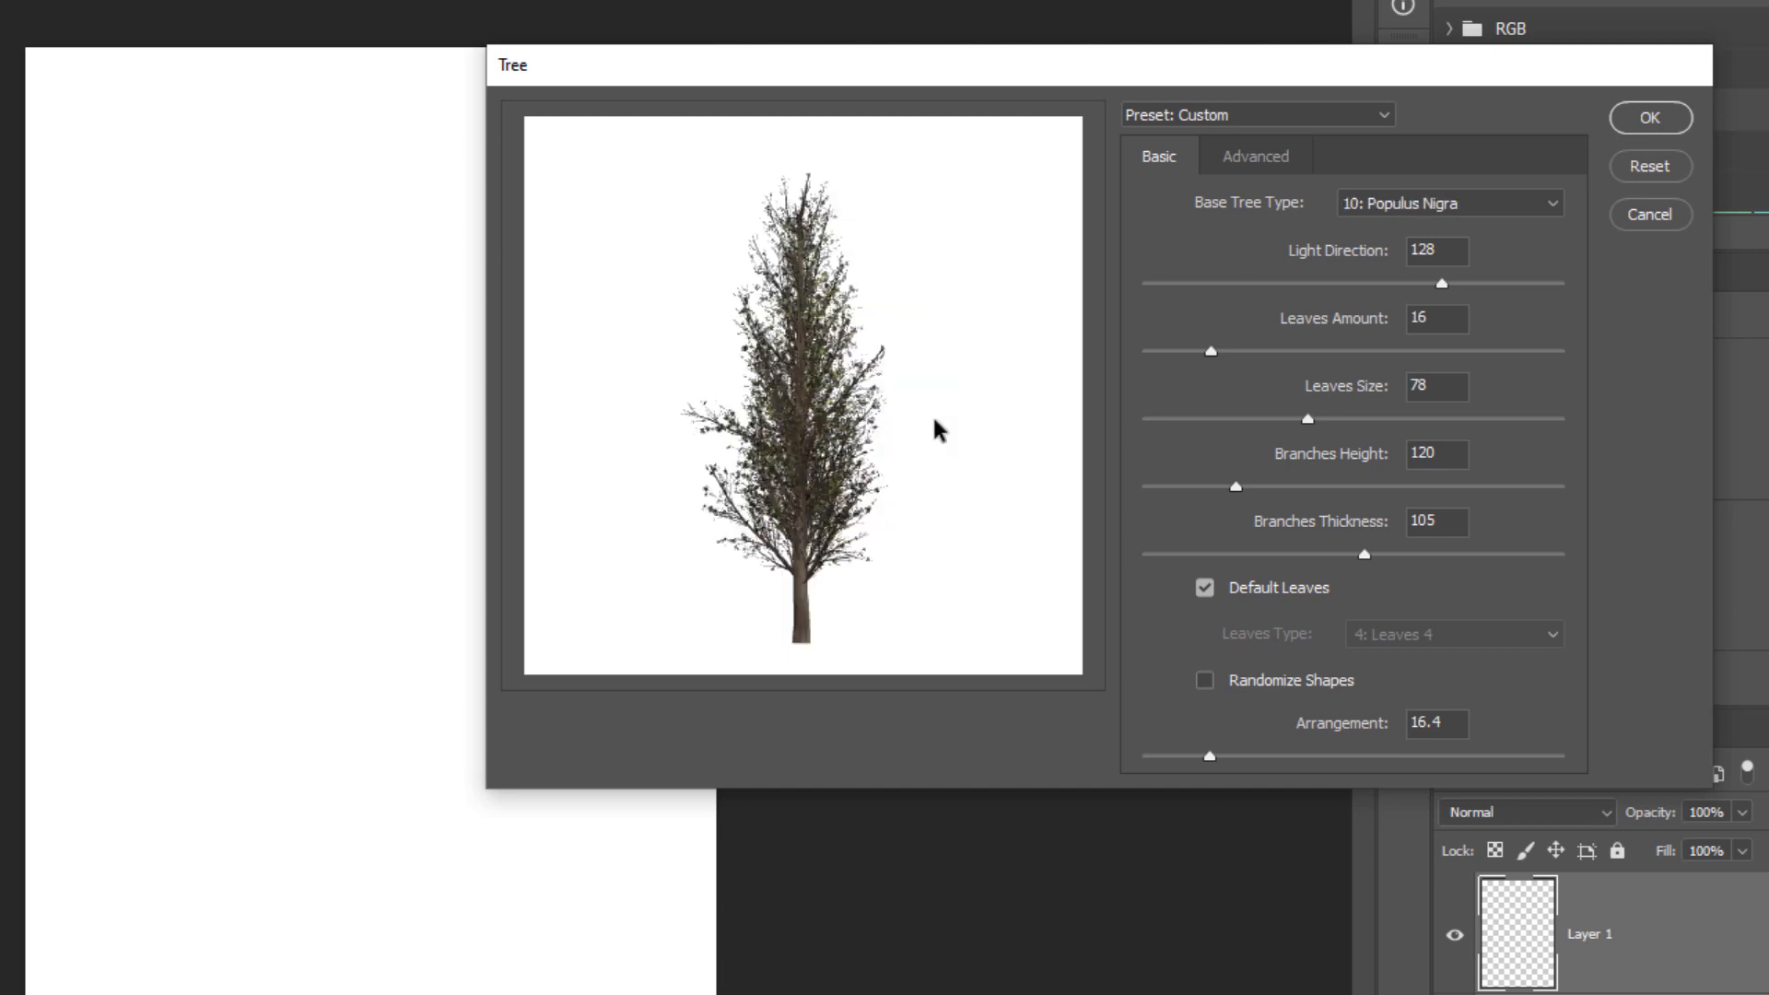
key(Down)
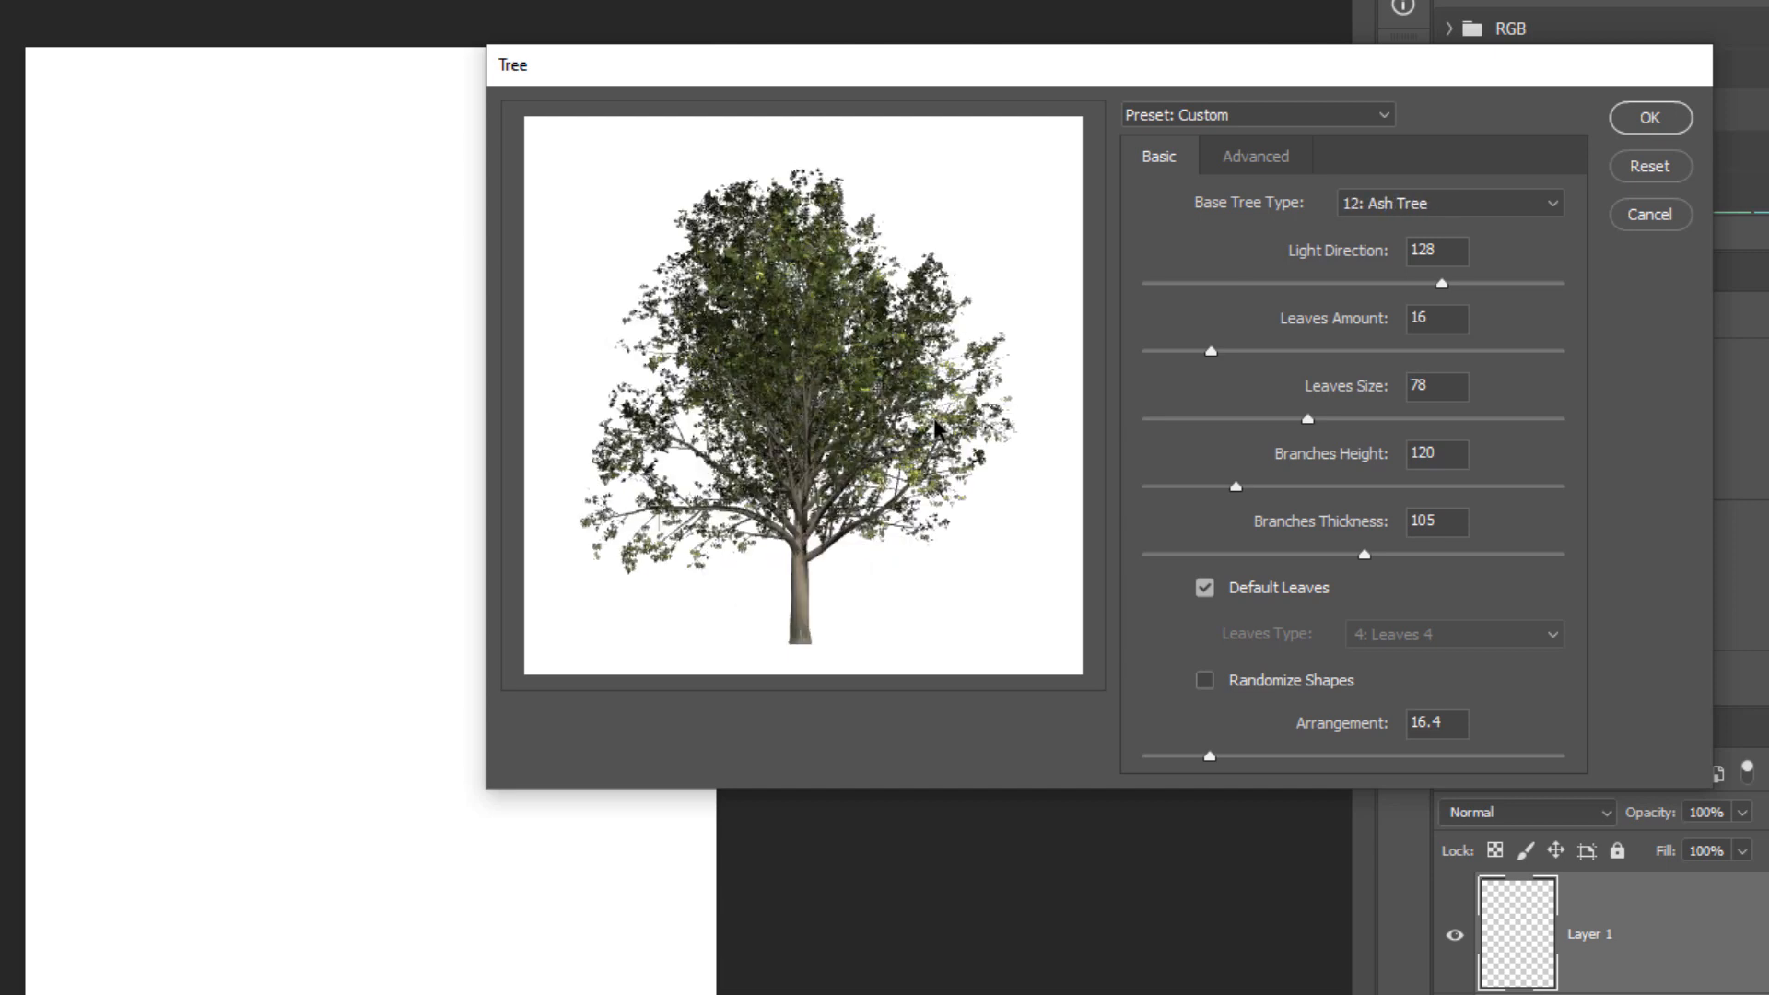
key(Up)
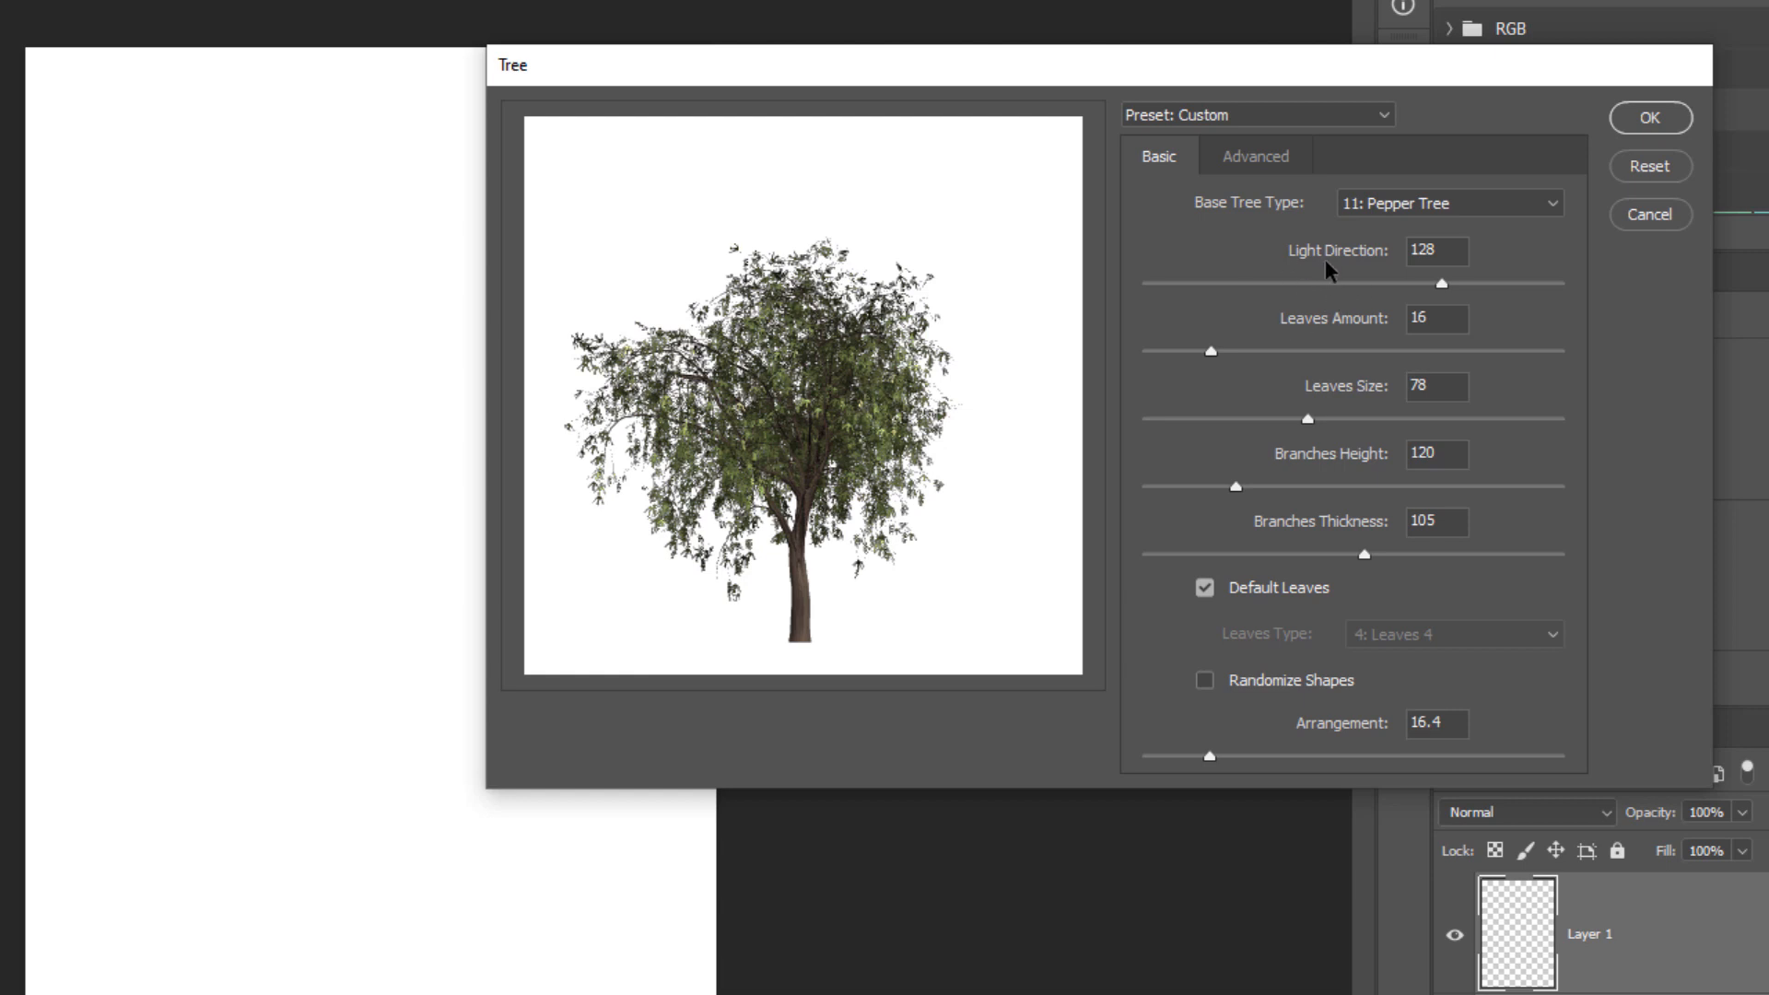
Set the tree's light direction to 95 and its leaves amount to 54.
click(1384, 283)
click(1364, 283)
click(1258, 351)
click(1324, 351)
click(1428, 351)
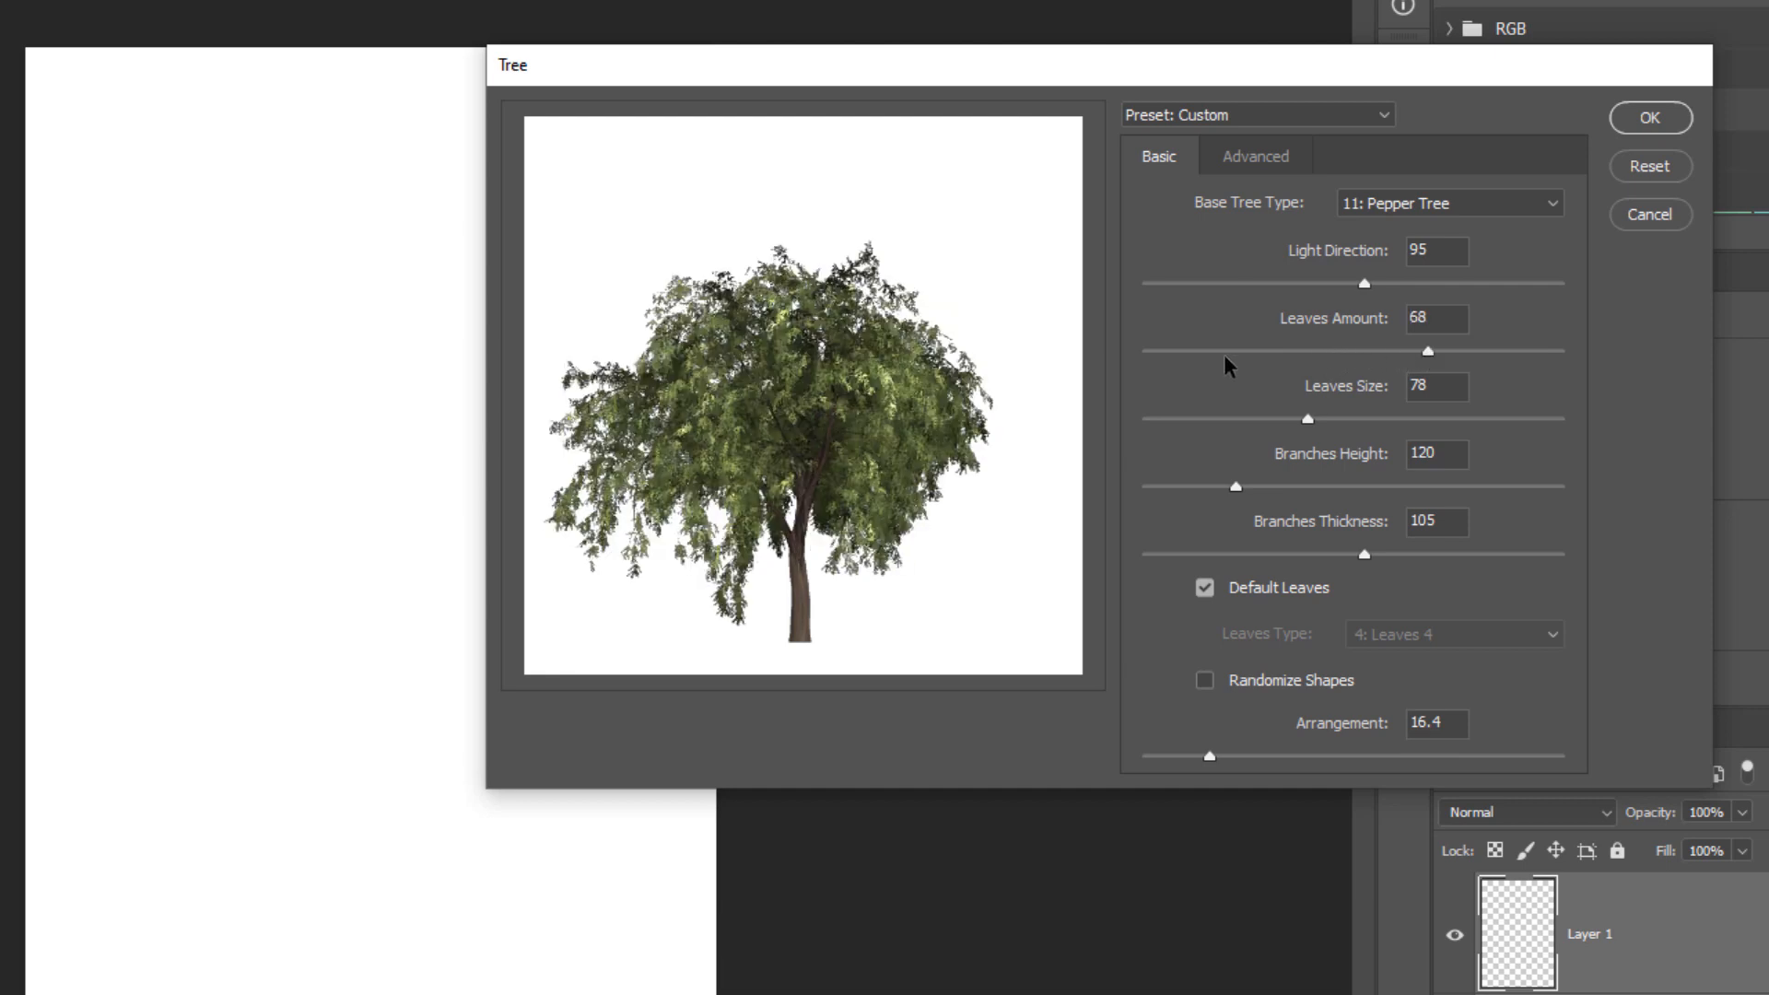
click(1170, 352)
click(1294, 352)
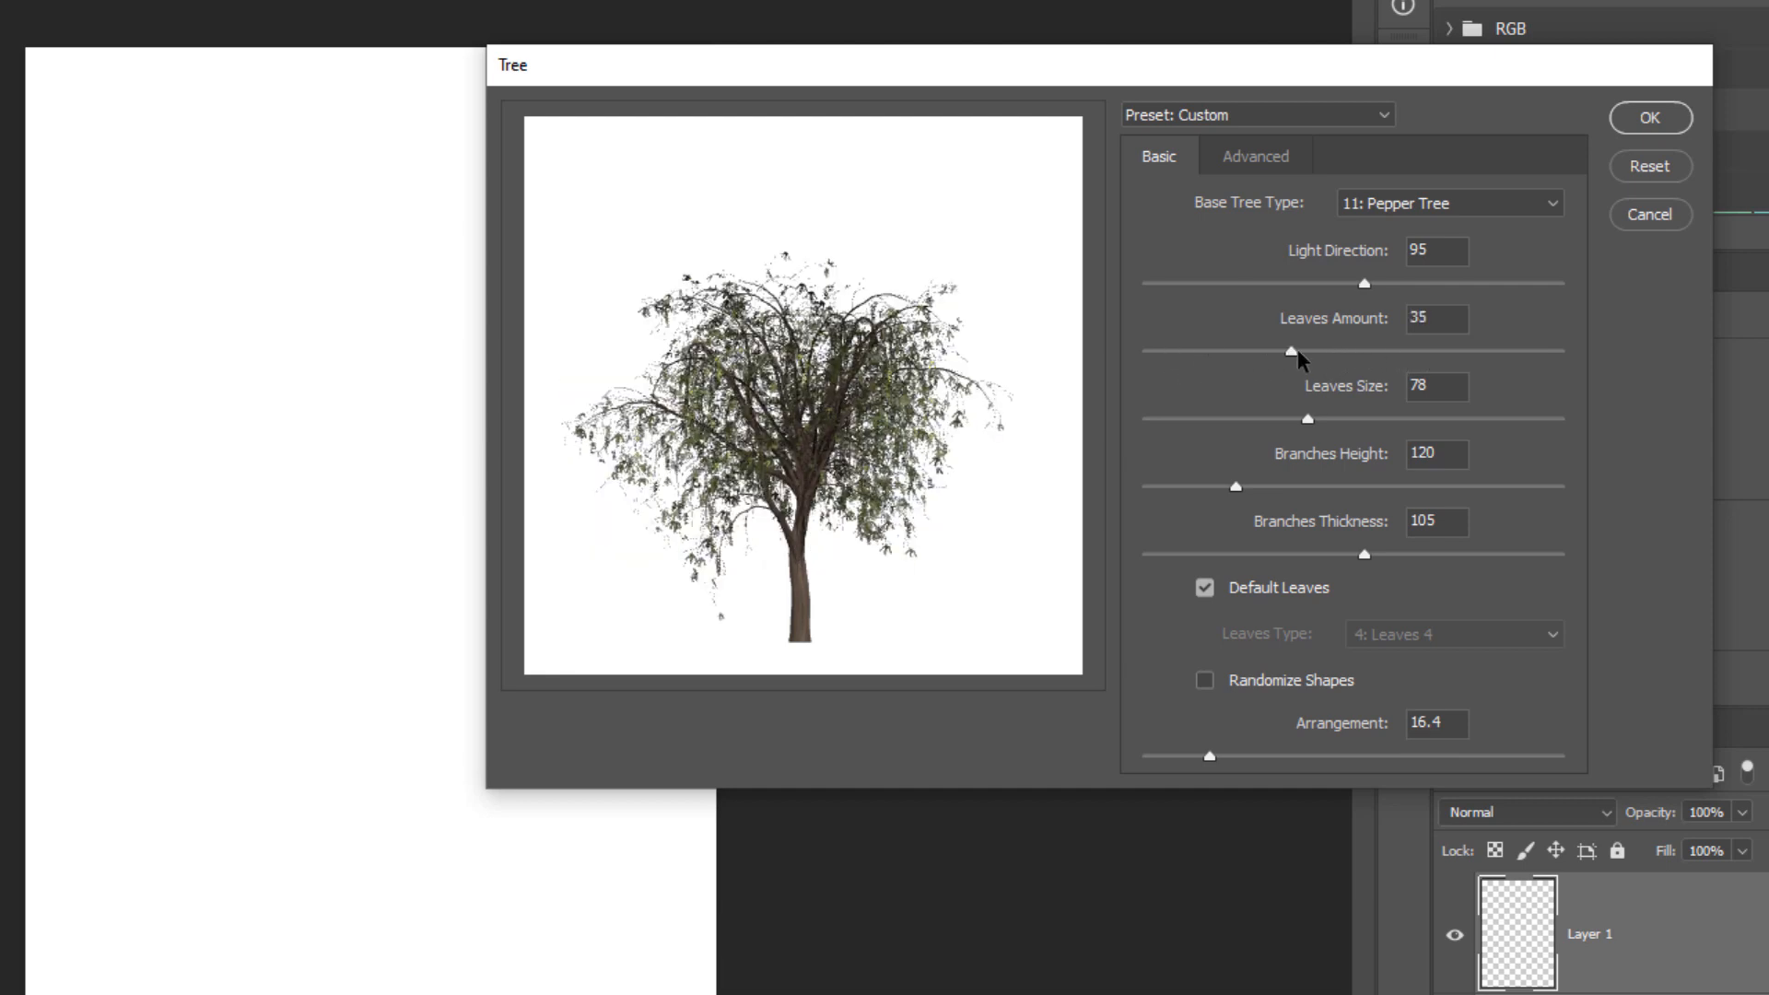
click(1370, 351)
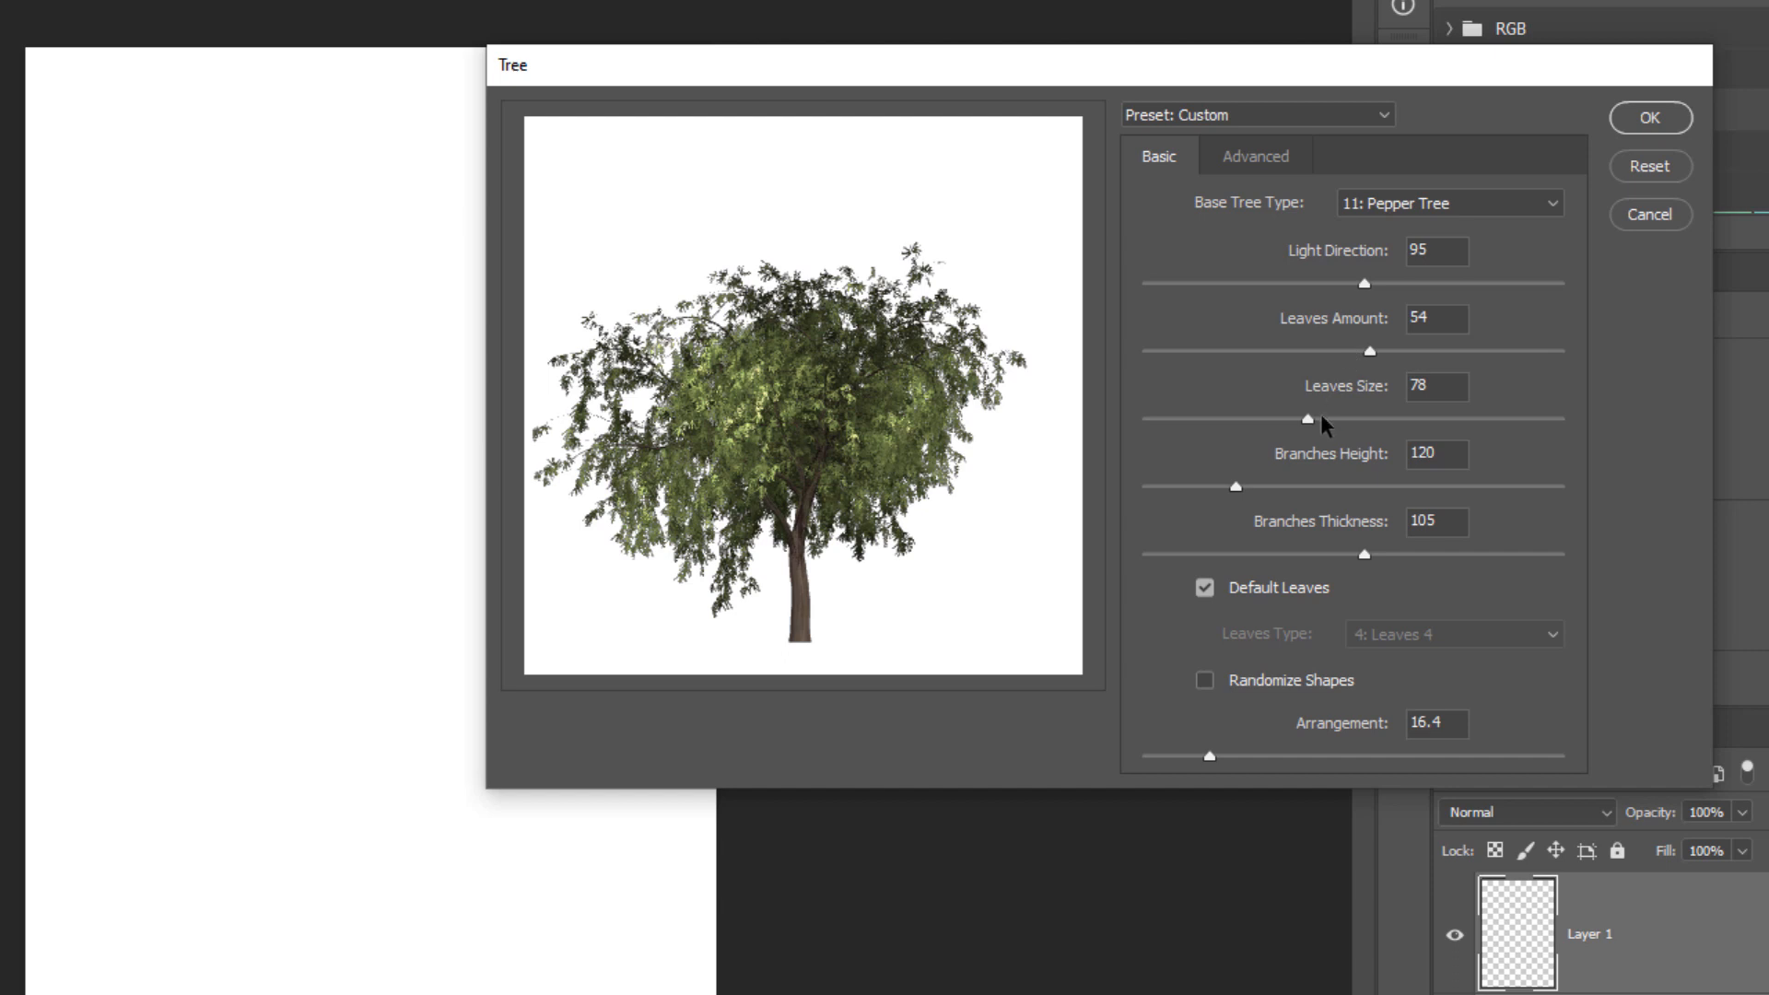
Try small and large leaves on the tree and set the leaves size to 75.
click(1165, 420)
click(1479, 420)
click(1318, 420)
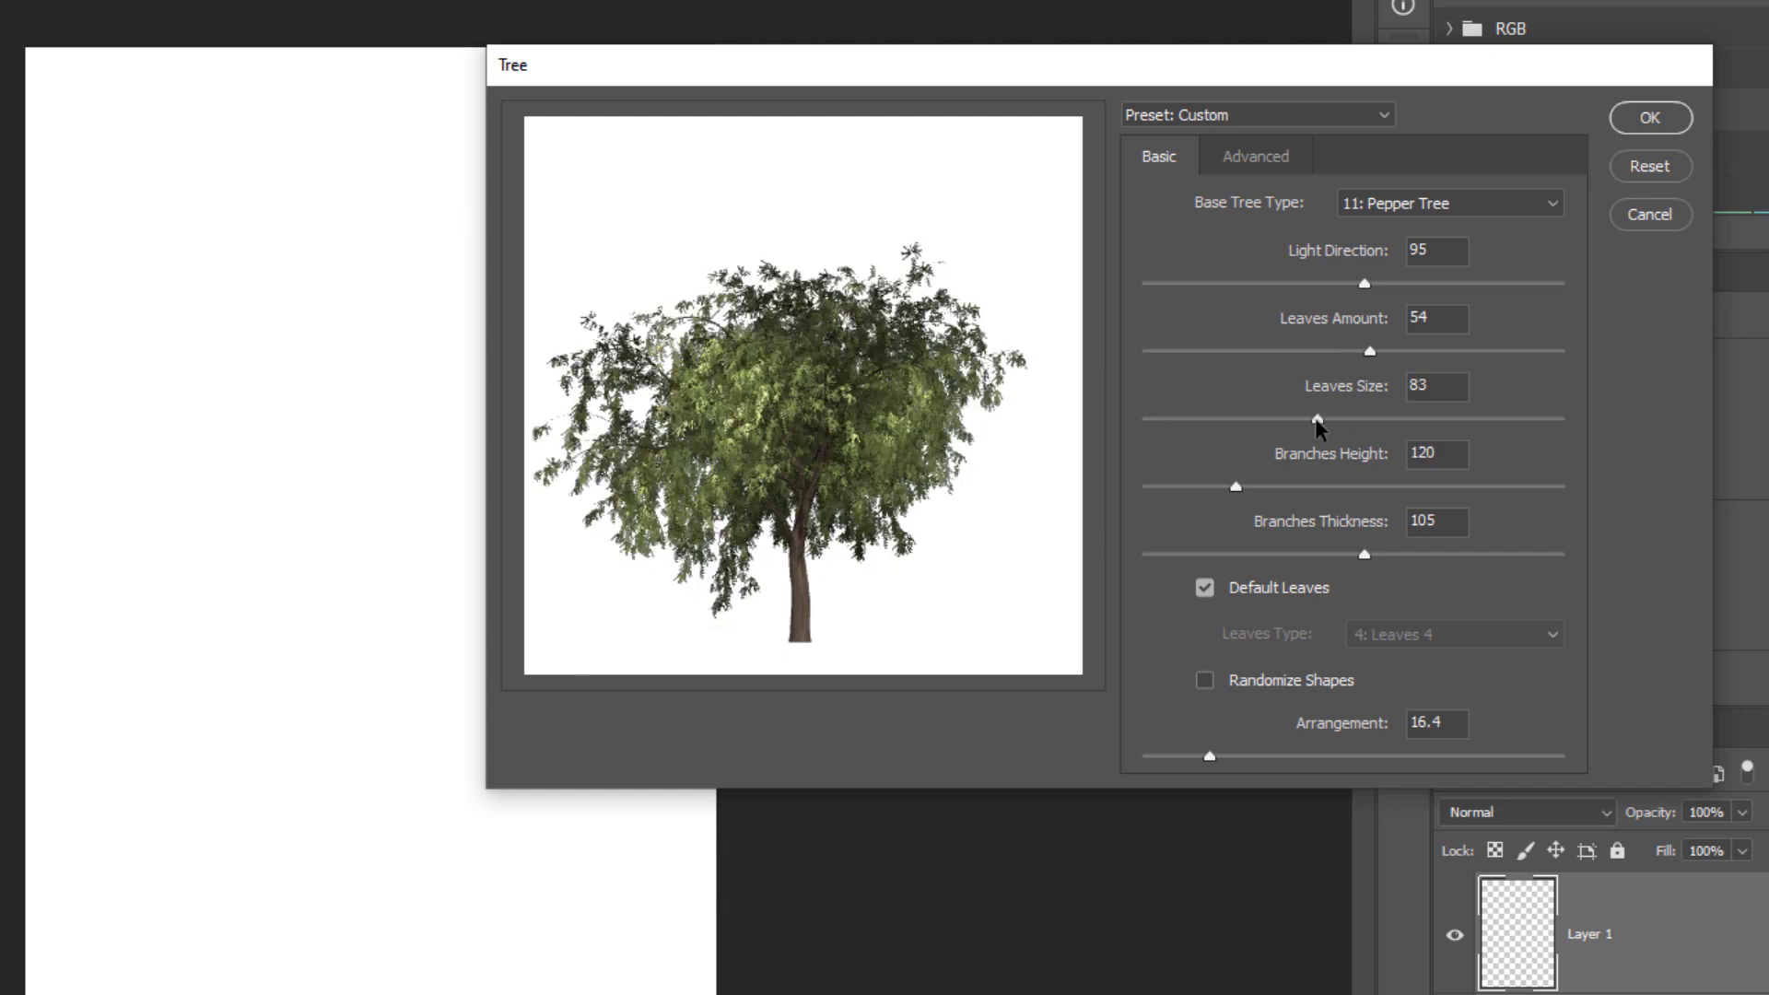
drag(1316, 420, 1300, 420)
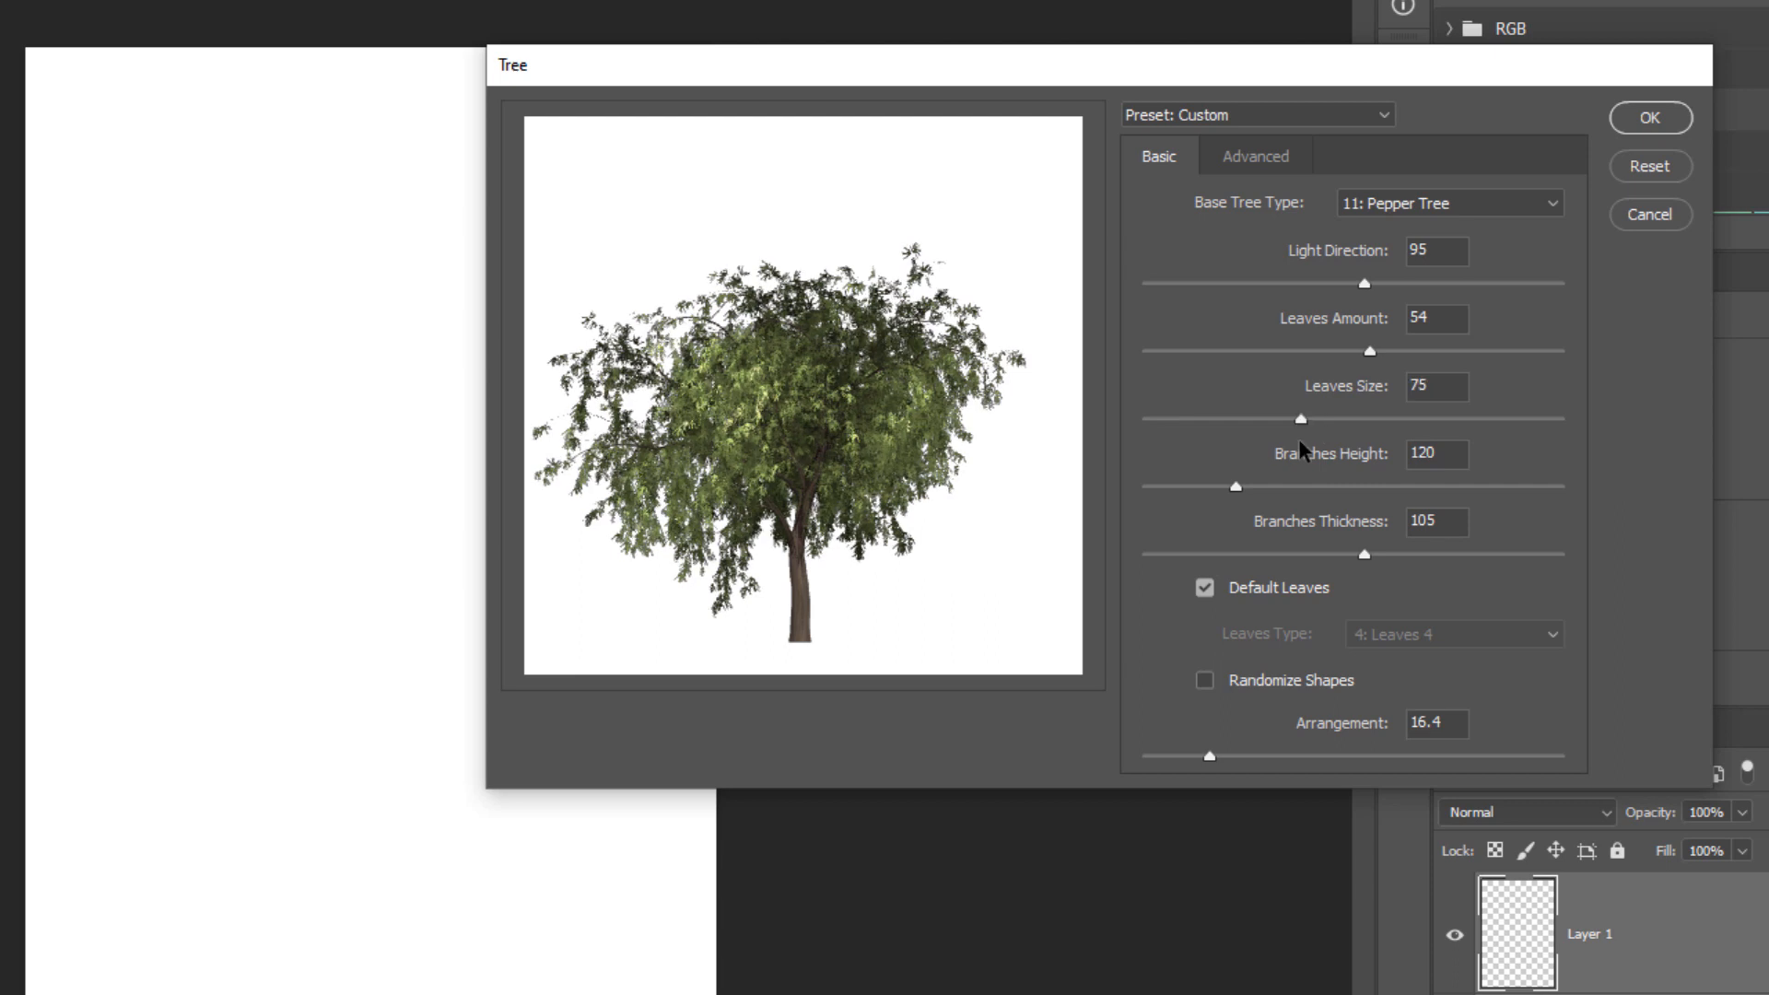
Set the tree's branches height to 137 and branches thickness to 97.
mouse_move(1239, 496)
mouse_down()
mouse_move(1465, 490)
mouse_move(1267, 493)
mouse_up()
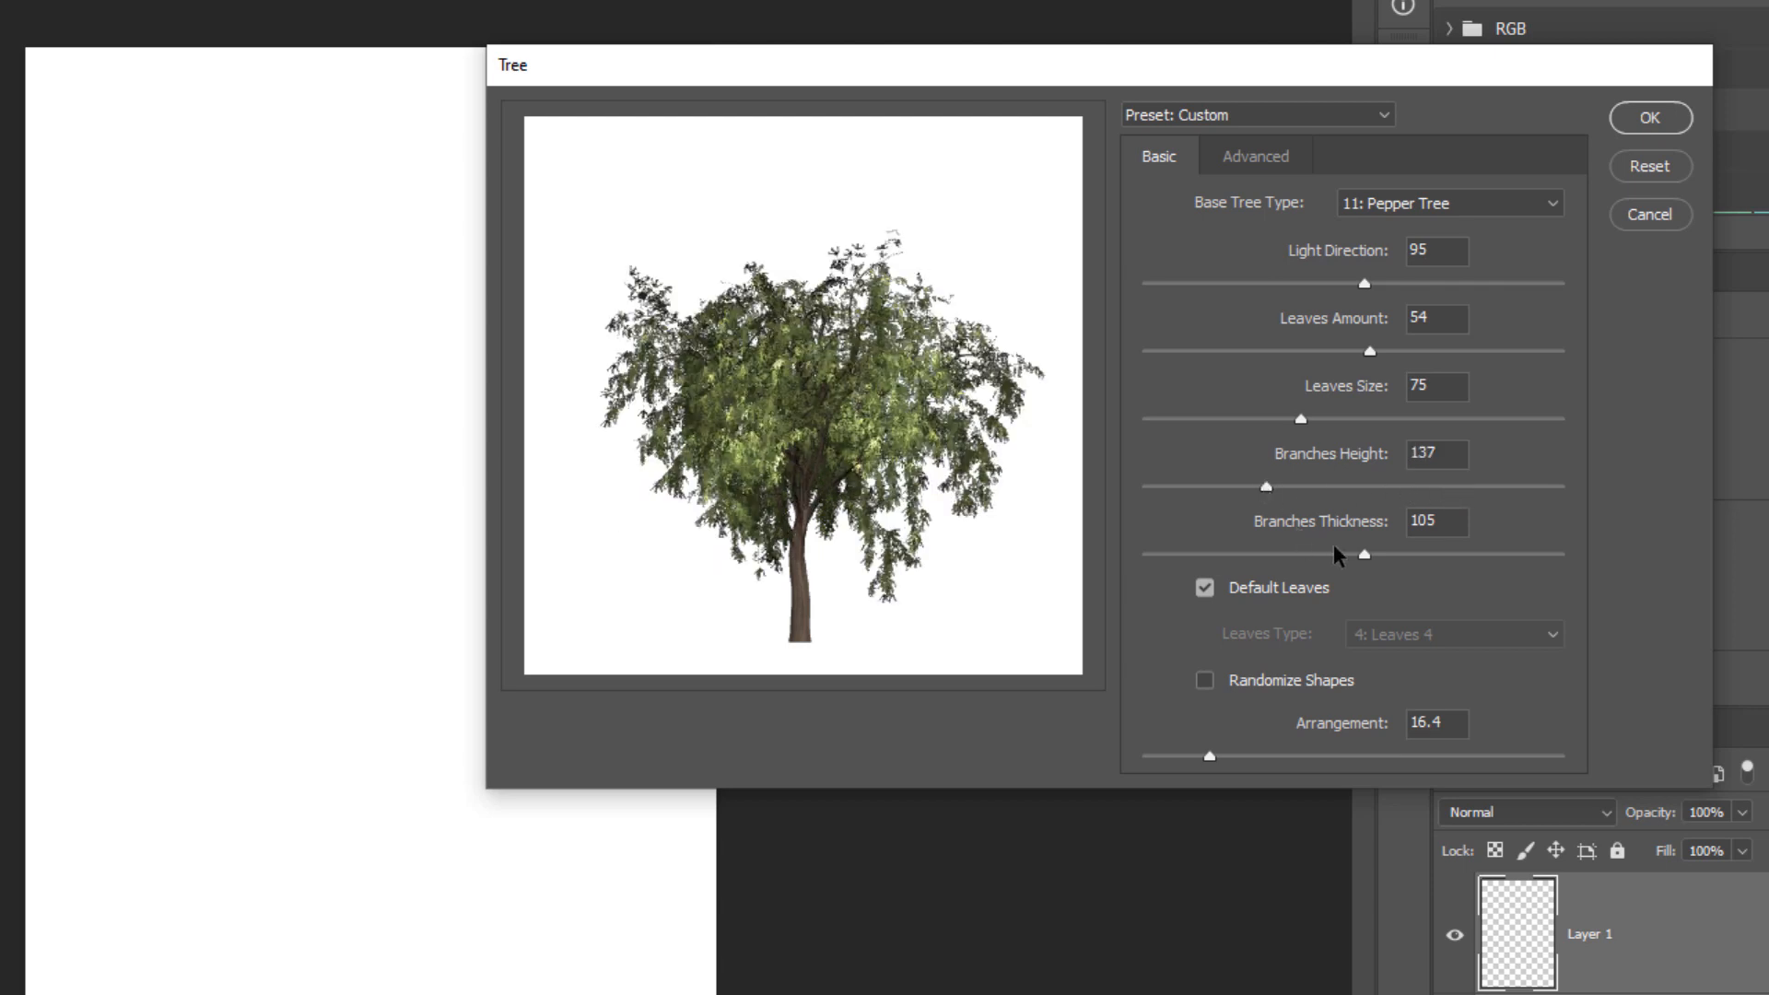
mouse_move(1391, 557)
mouse_down()
mouse_move(1417, 555)
mouse_move(1364, 556)
mouse_up()
click(1401, 557)
click(1473, 556)
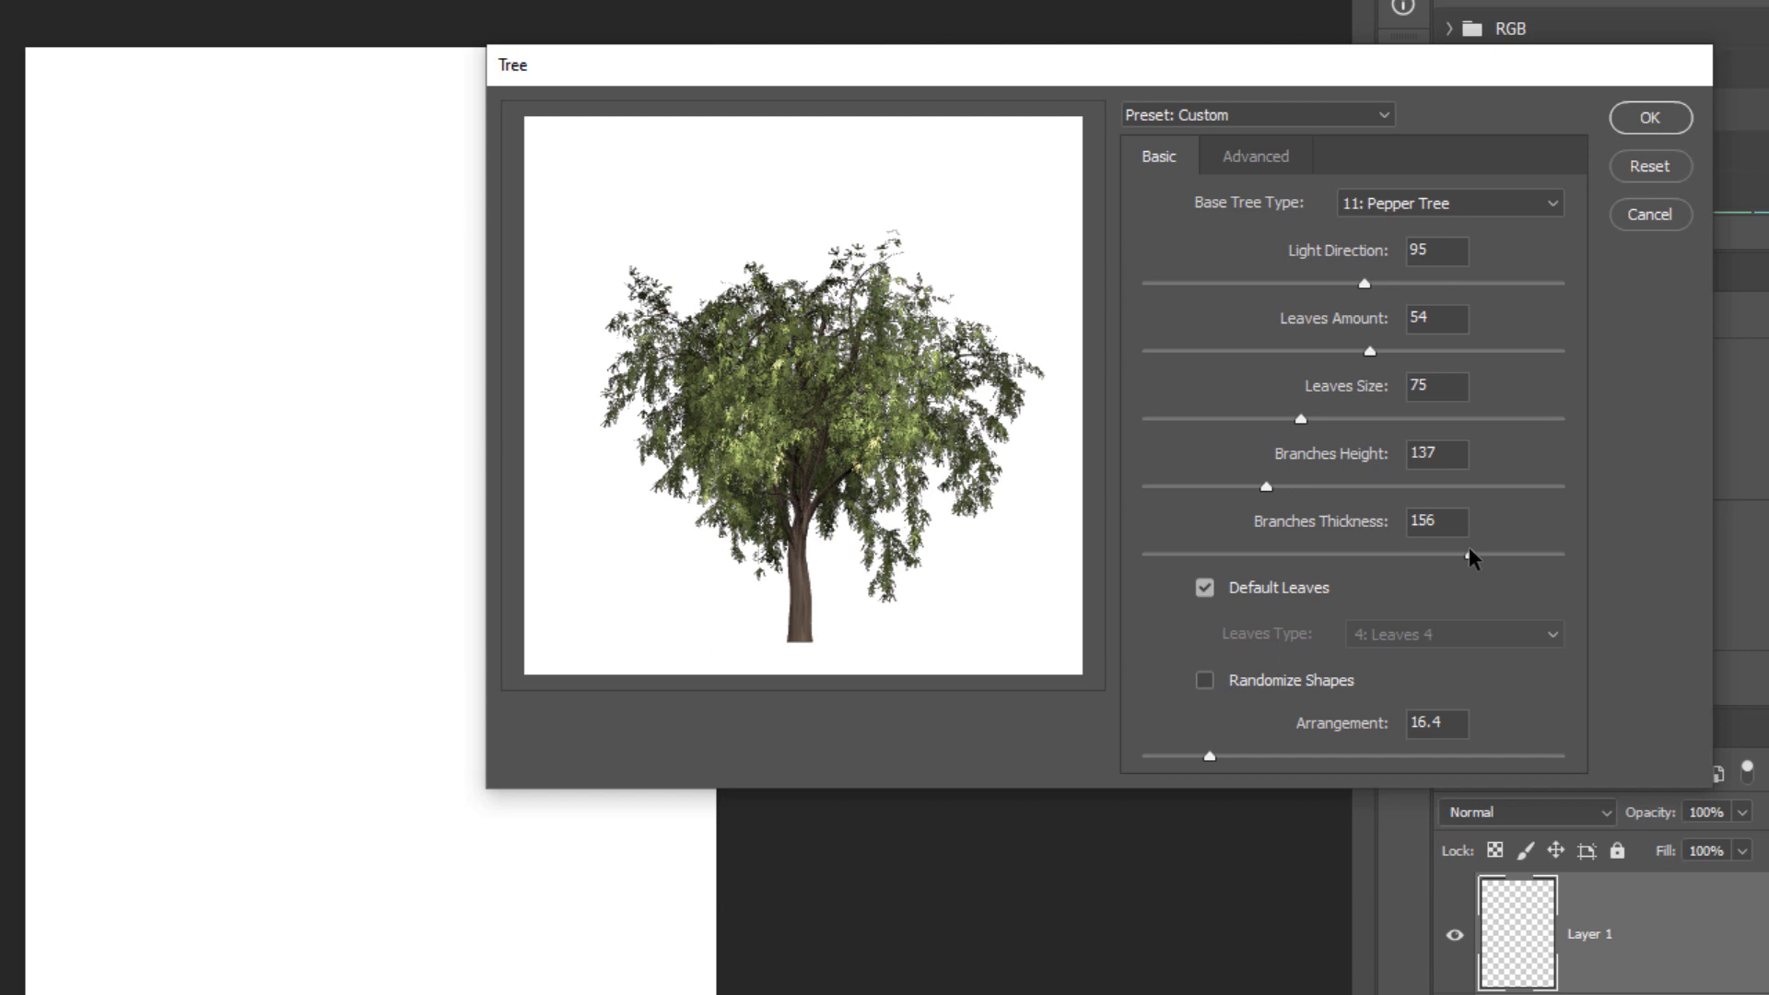
click(1346, 555)
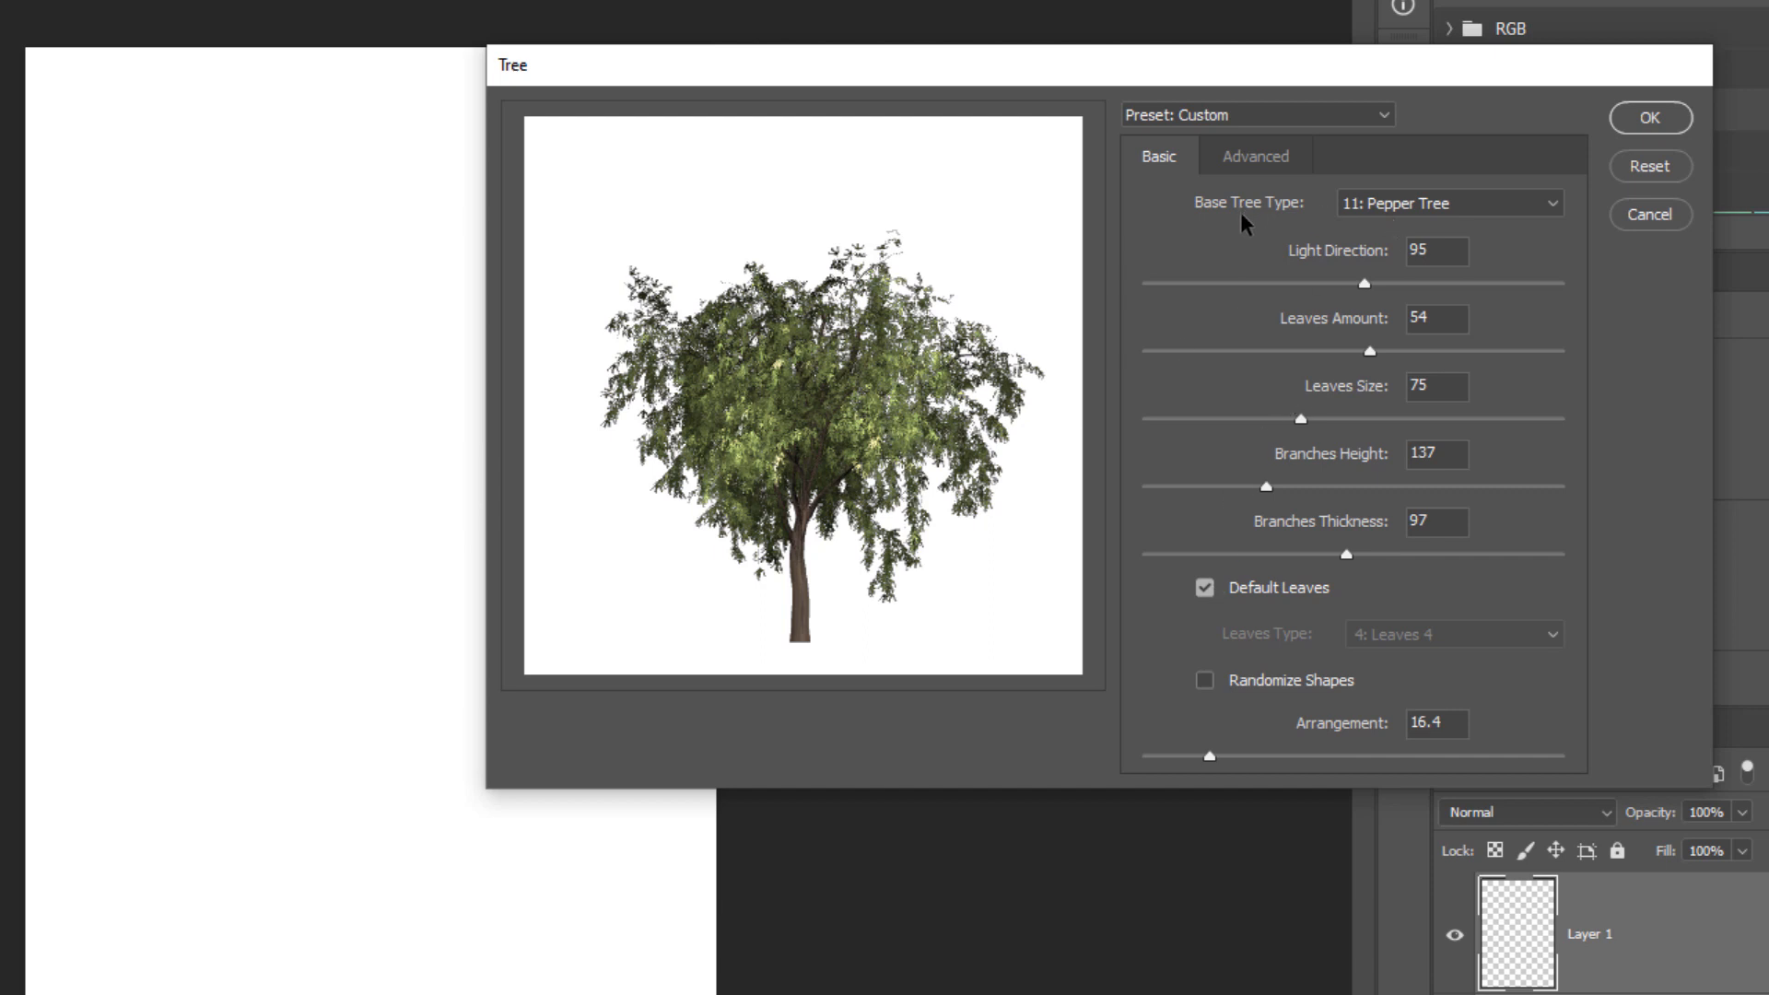
Turn off the default leaves and set the leaves type to 5: Leaves 5.
click(1204, 587)
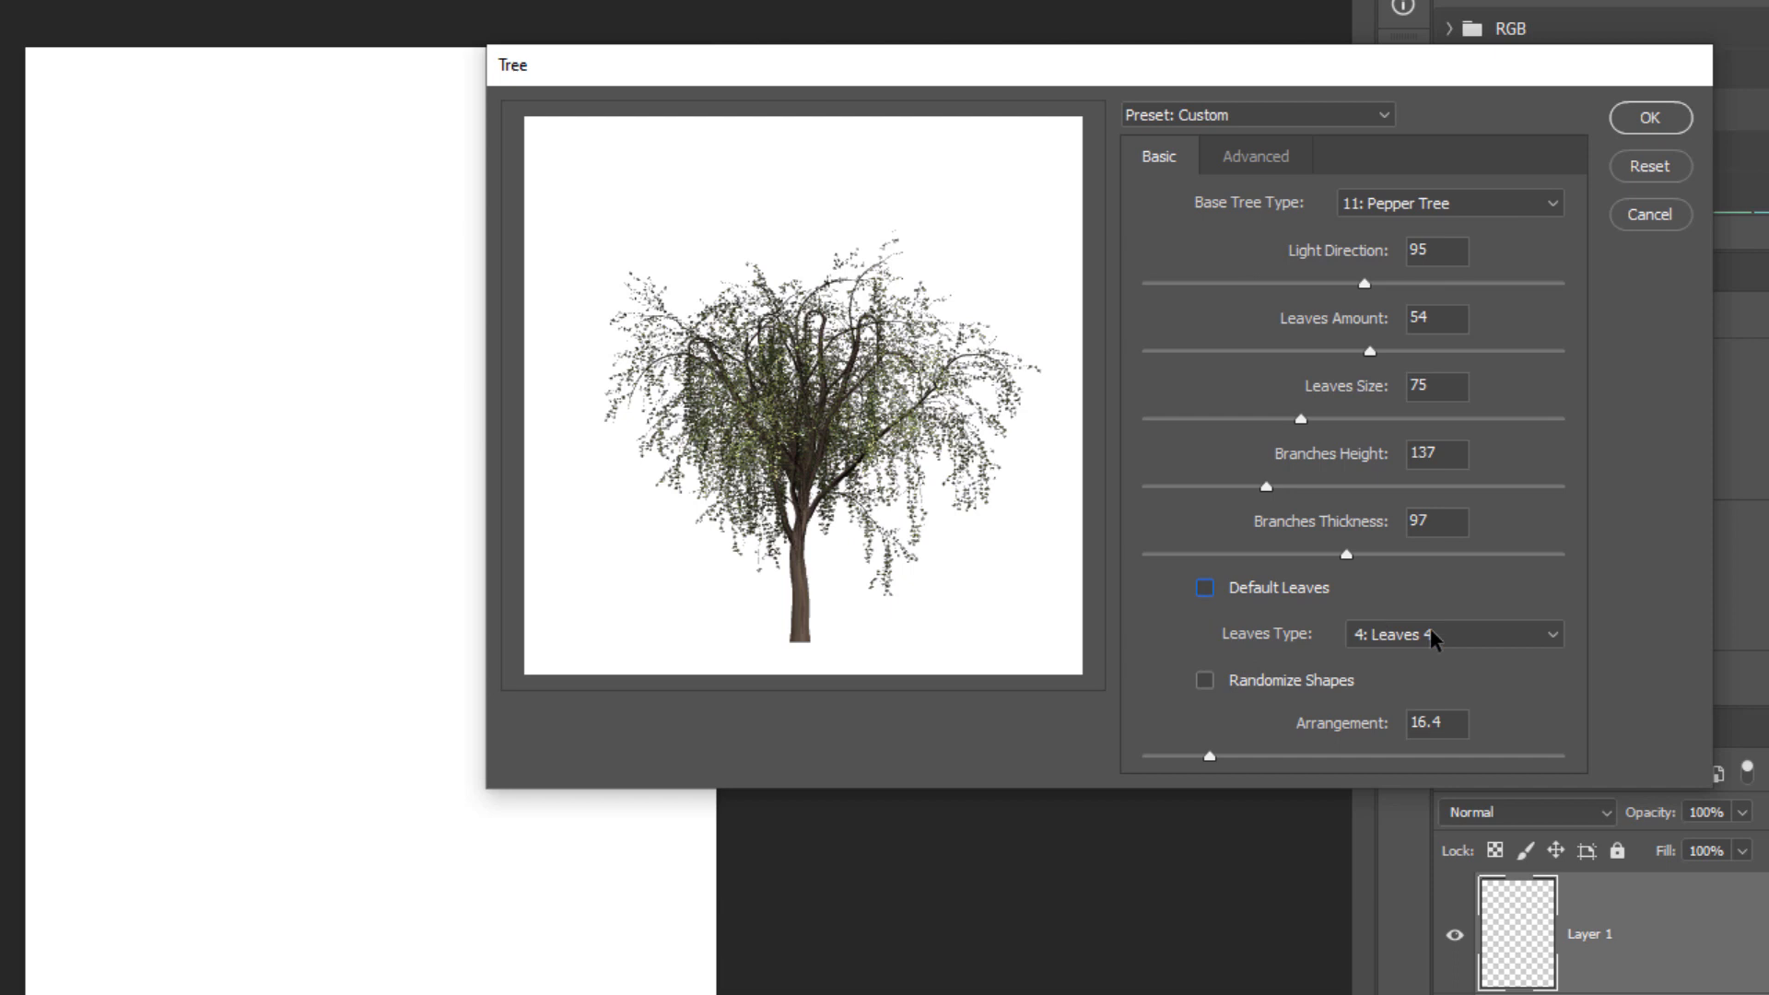
click(1496, 645)
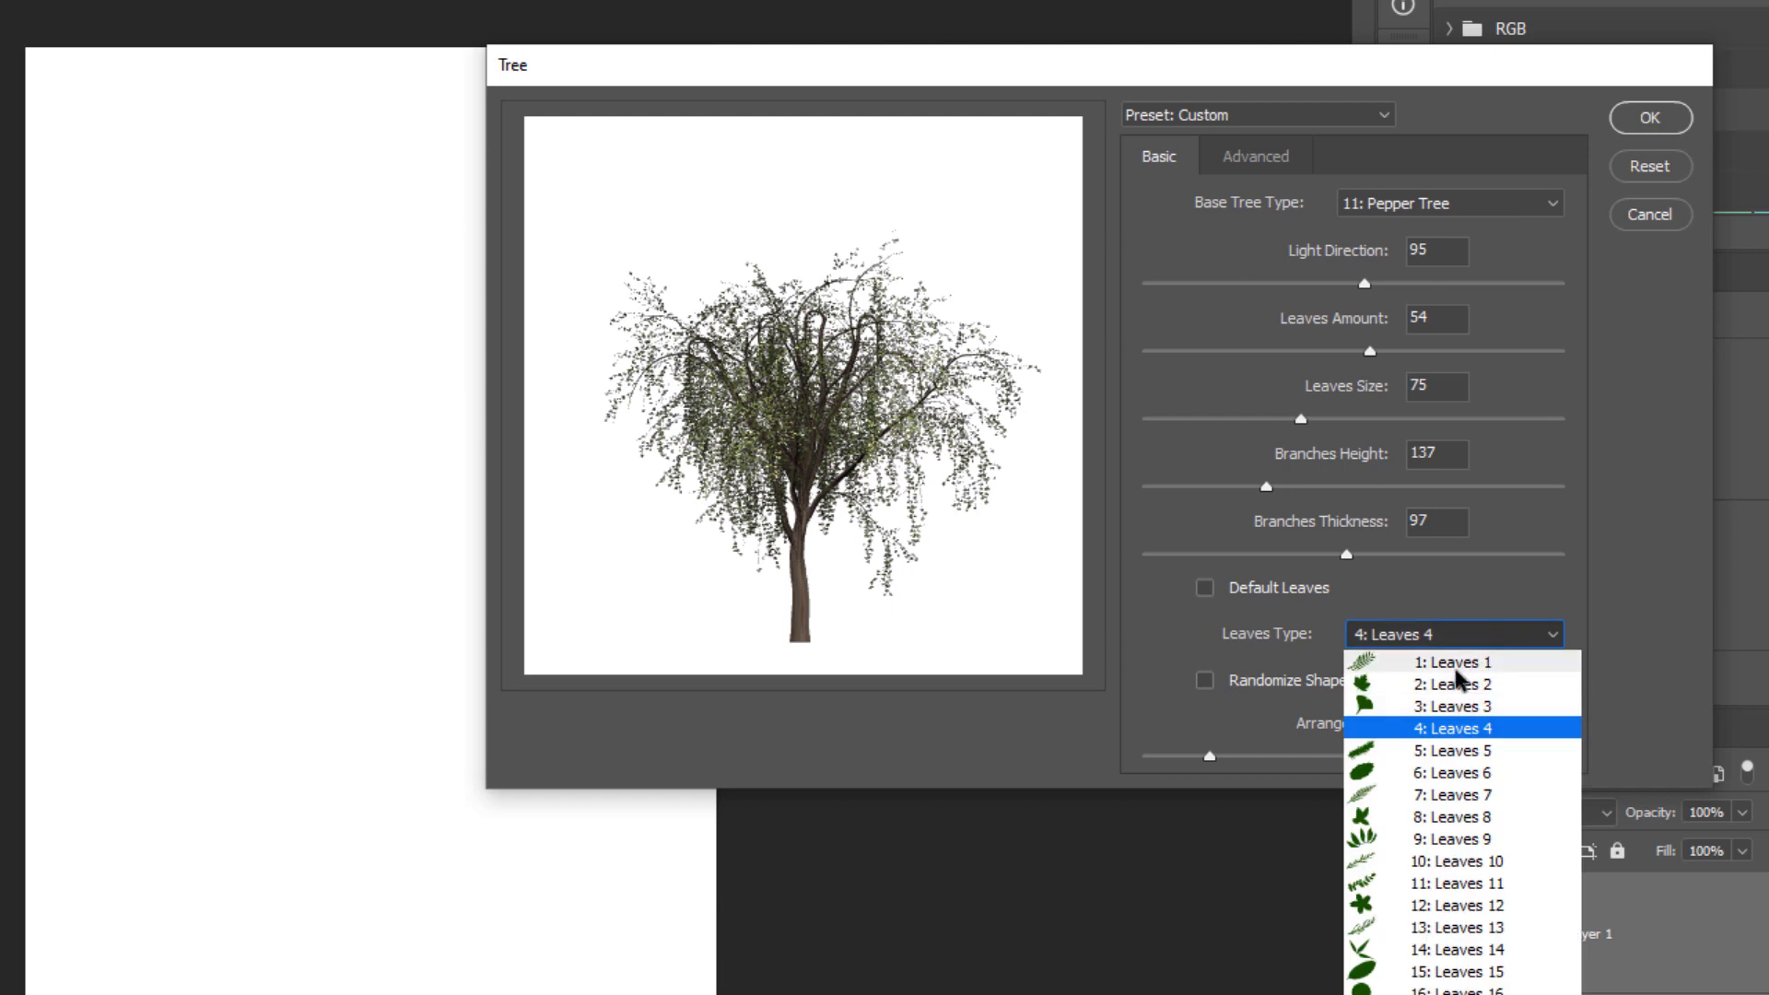
click(1463, 663)
scroll(1452, 642, down, 1)
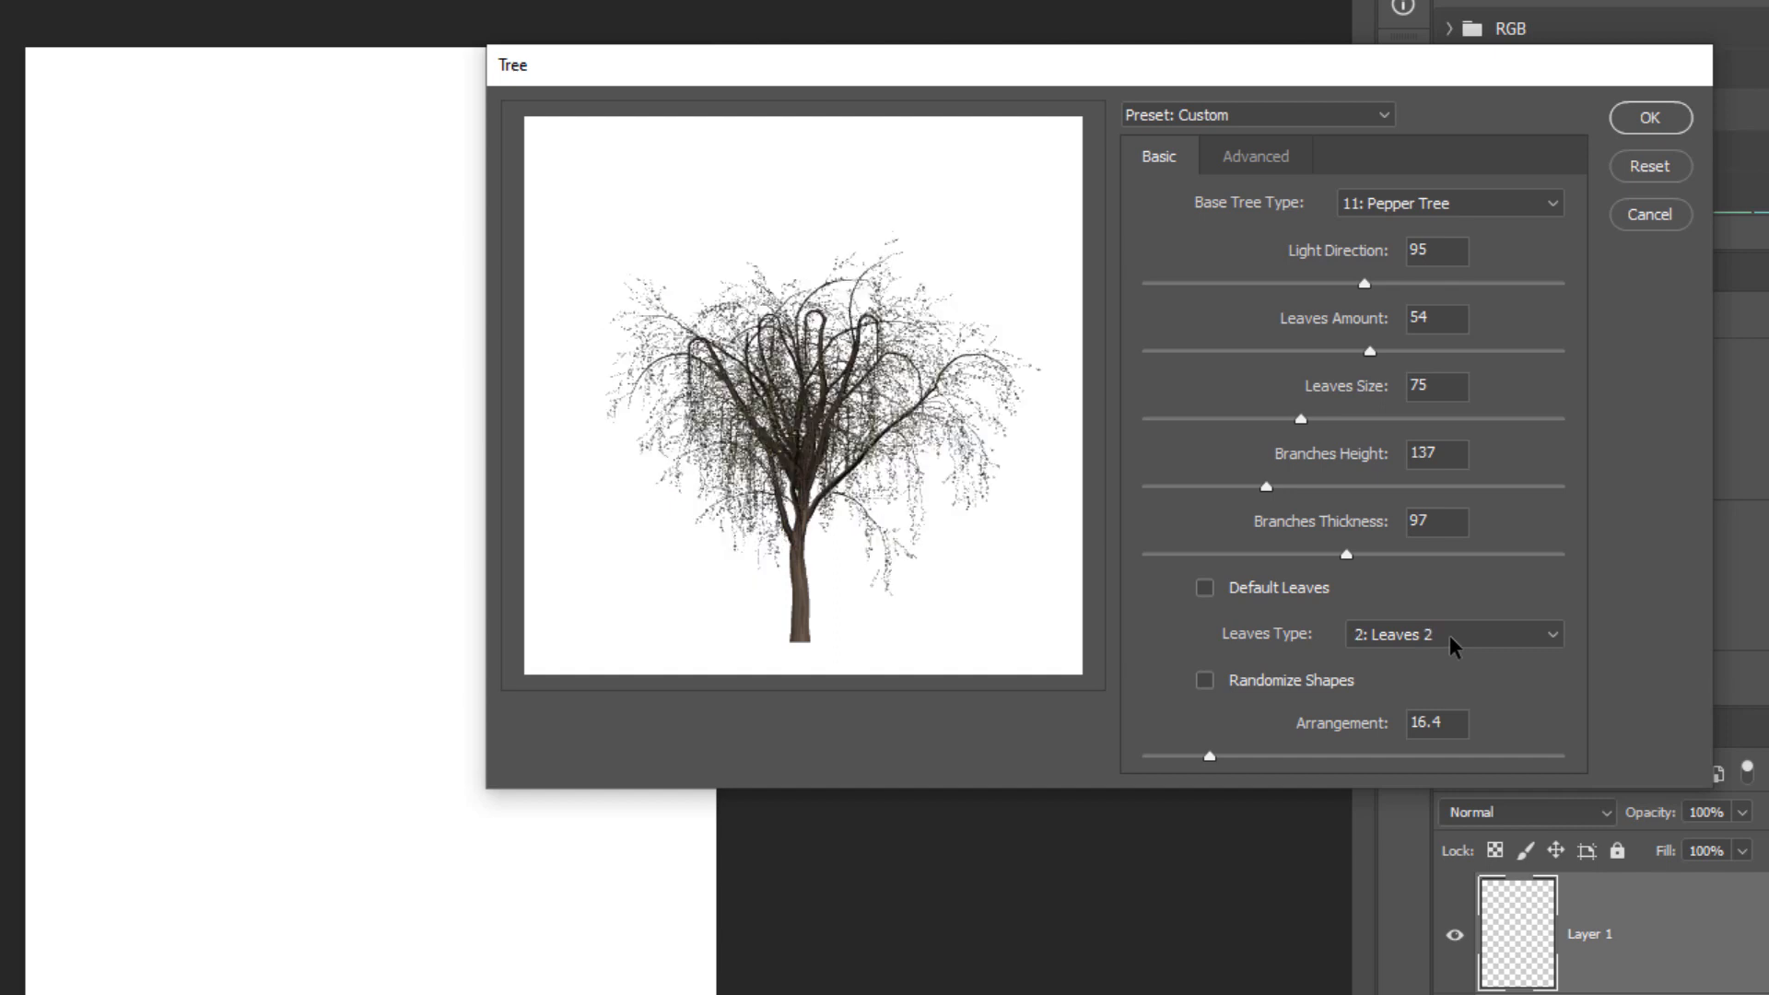
scroll(1450, 643, down, 3)
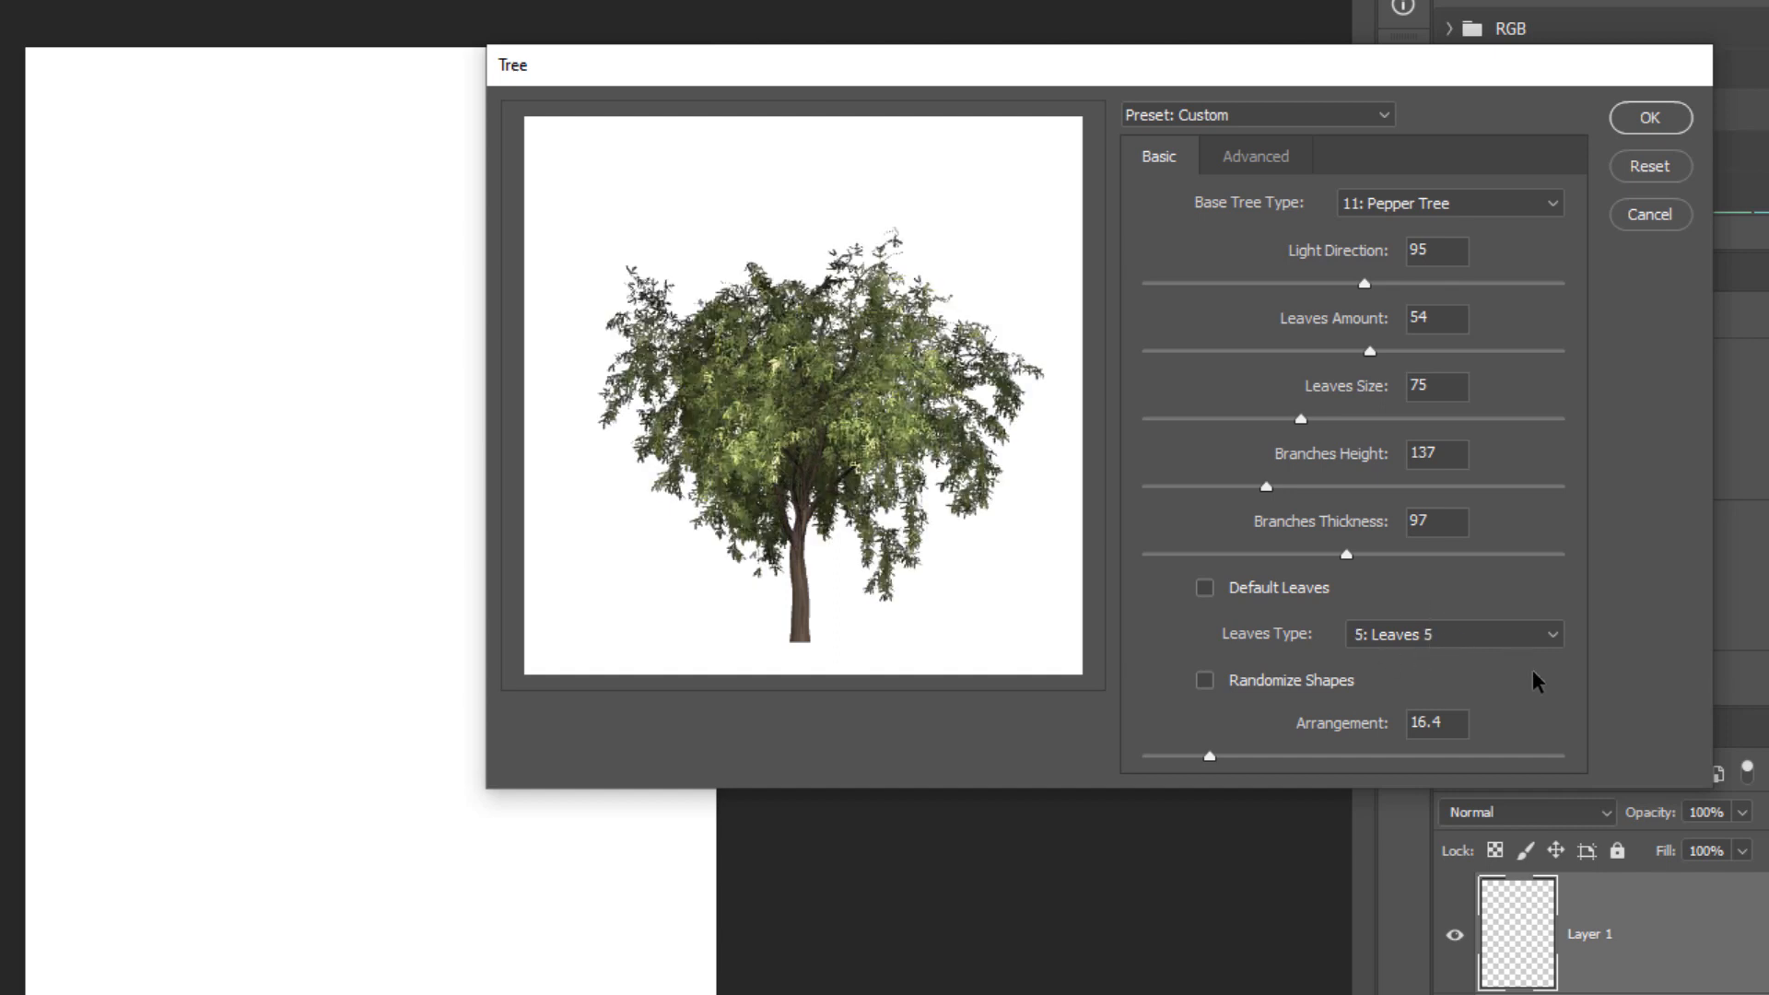
Try the Randomize Shapes option on the tree and leave it turned off.
click(1225, 689)
click(1205, 682)
click(1205, 682)
click(1227, 692)
click(1225, 691)
Try different branch arrangements for the tree and set the arrangement to 40.3.
drag(1210, 757, 1341, 759)
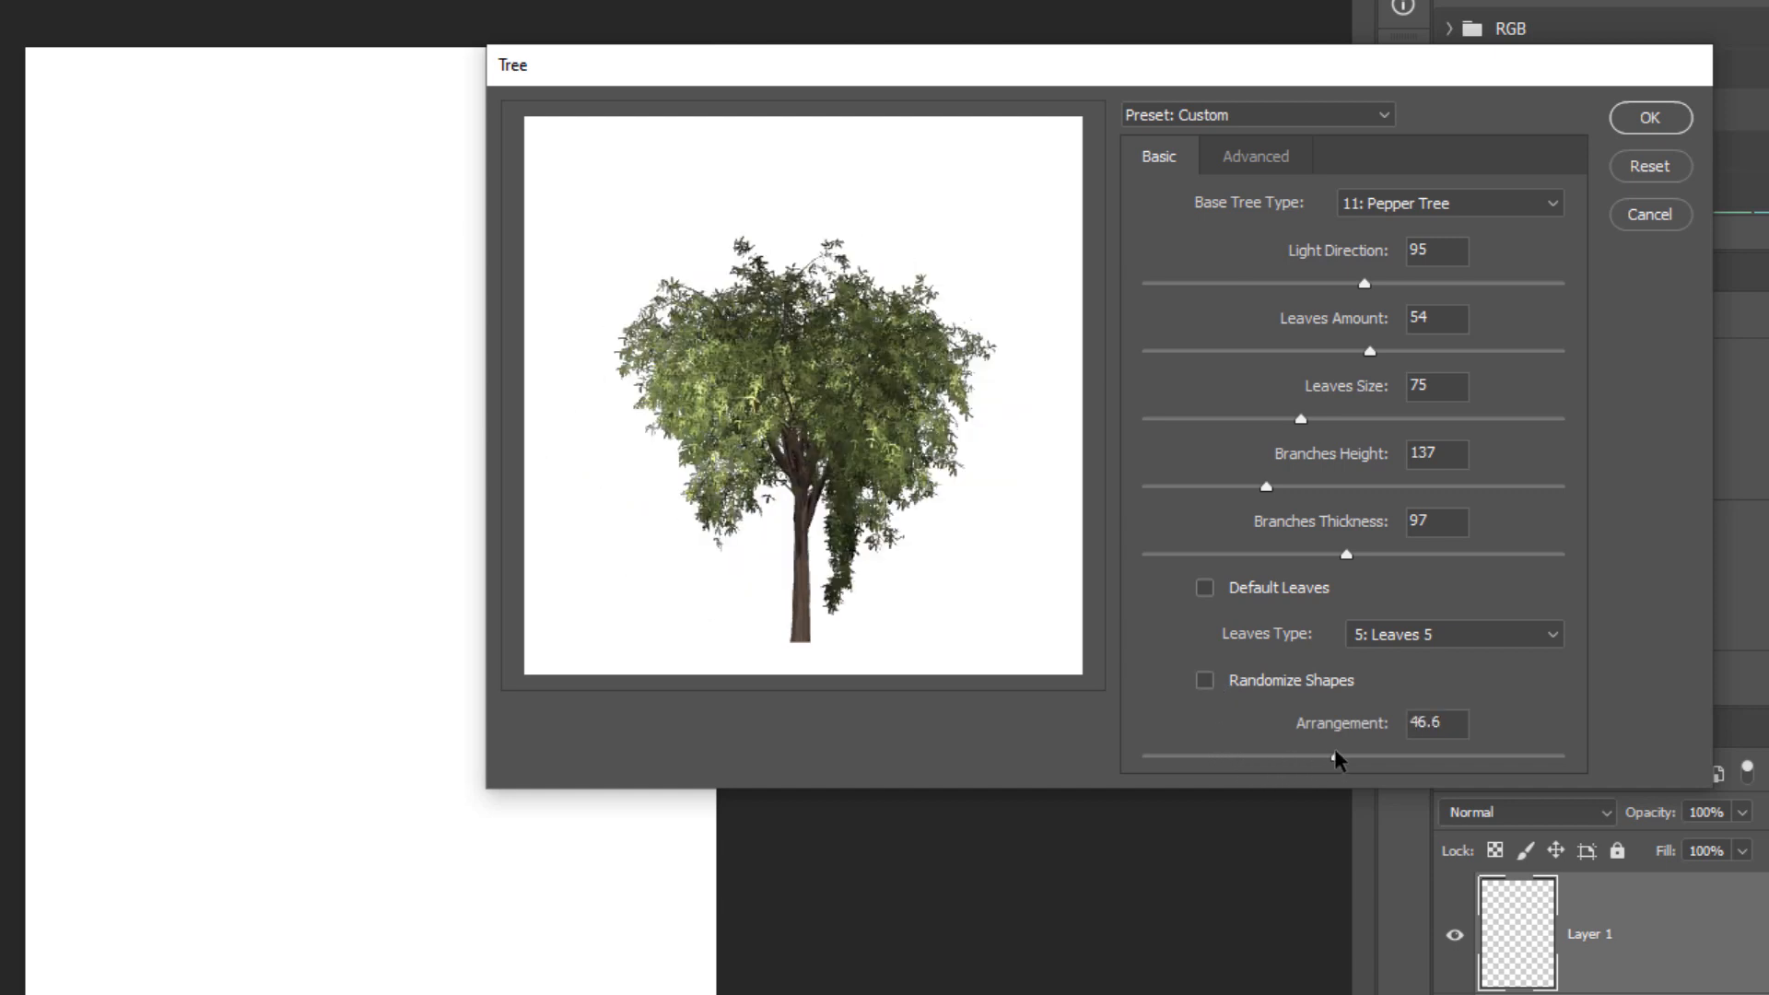
click(1381, 757)
click(1311, 757)
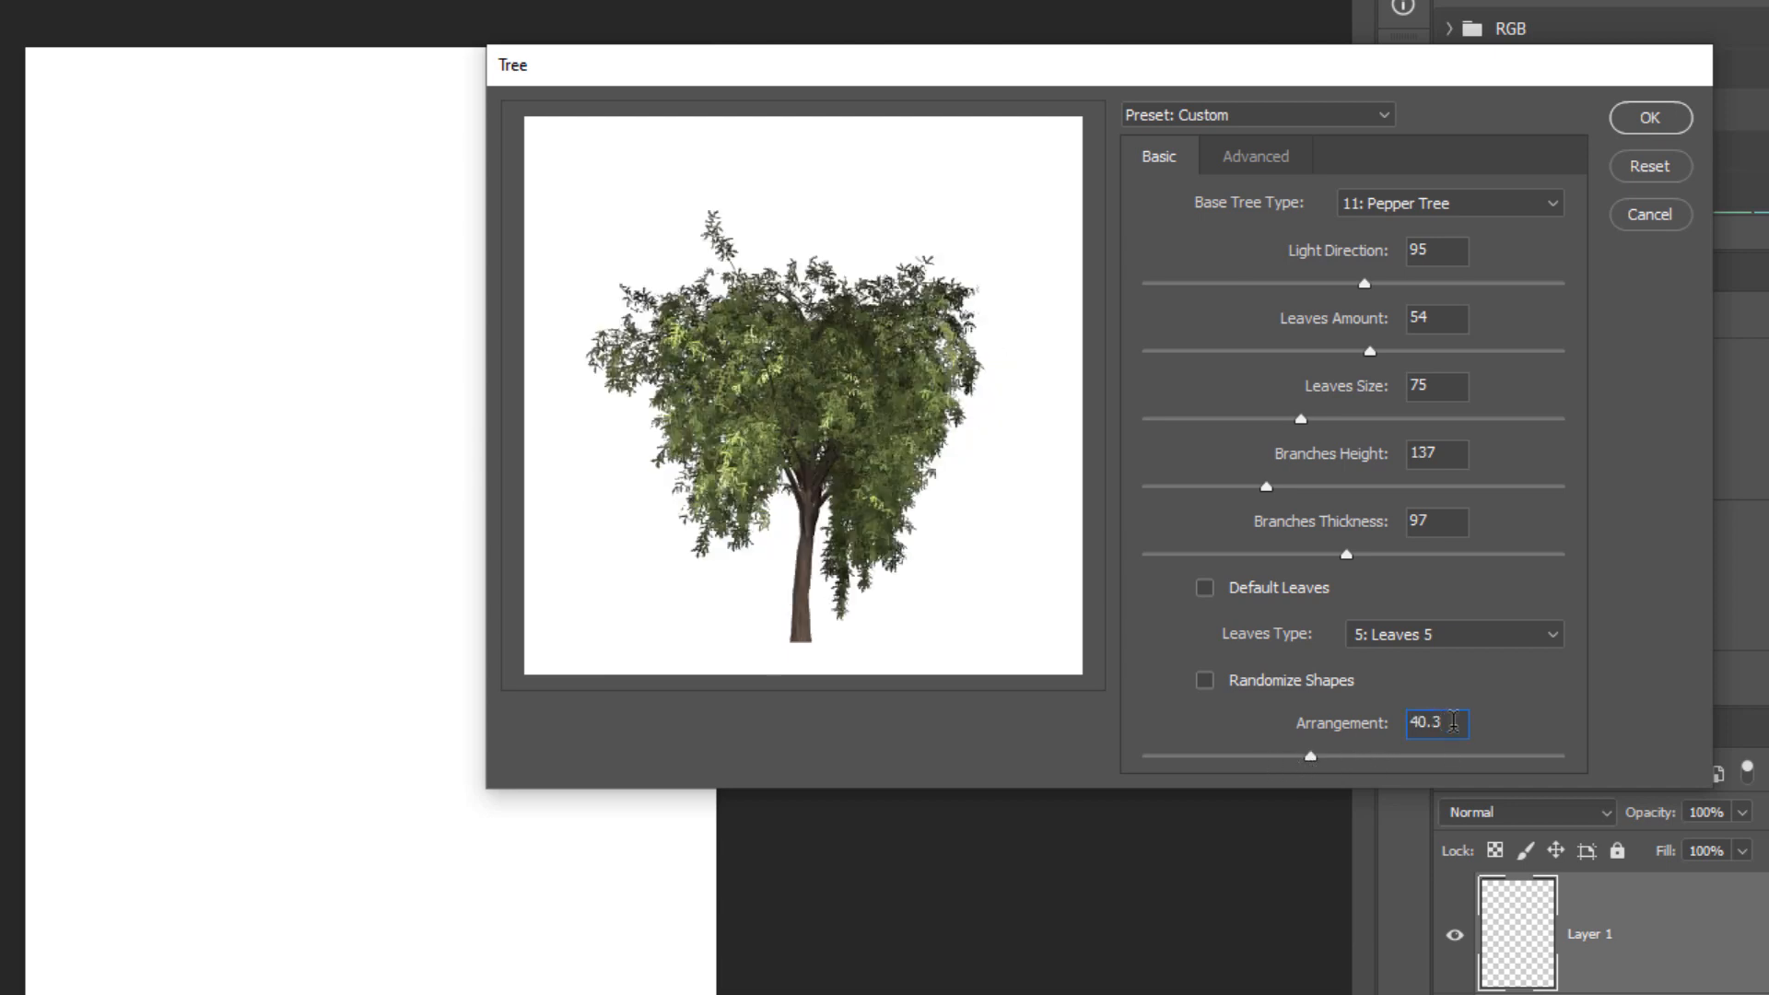
Try branch arrangements of 40.2, 17.7 and 75.7 for the tree.
text(2)
key(shift+Tab)
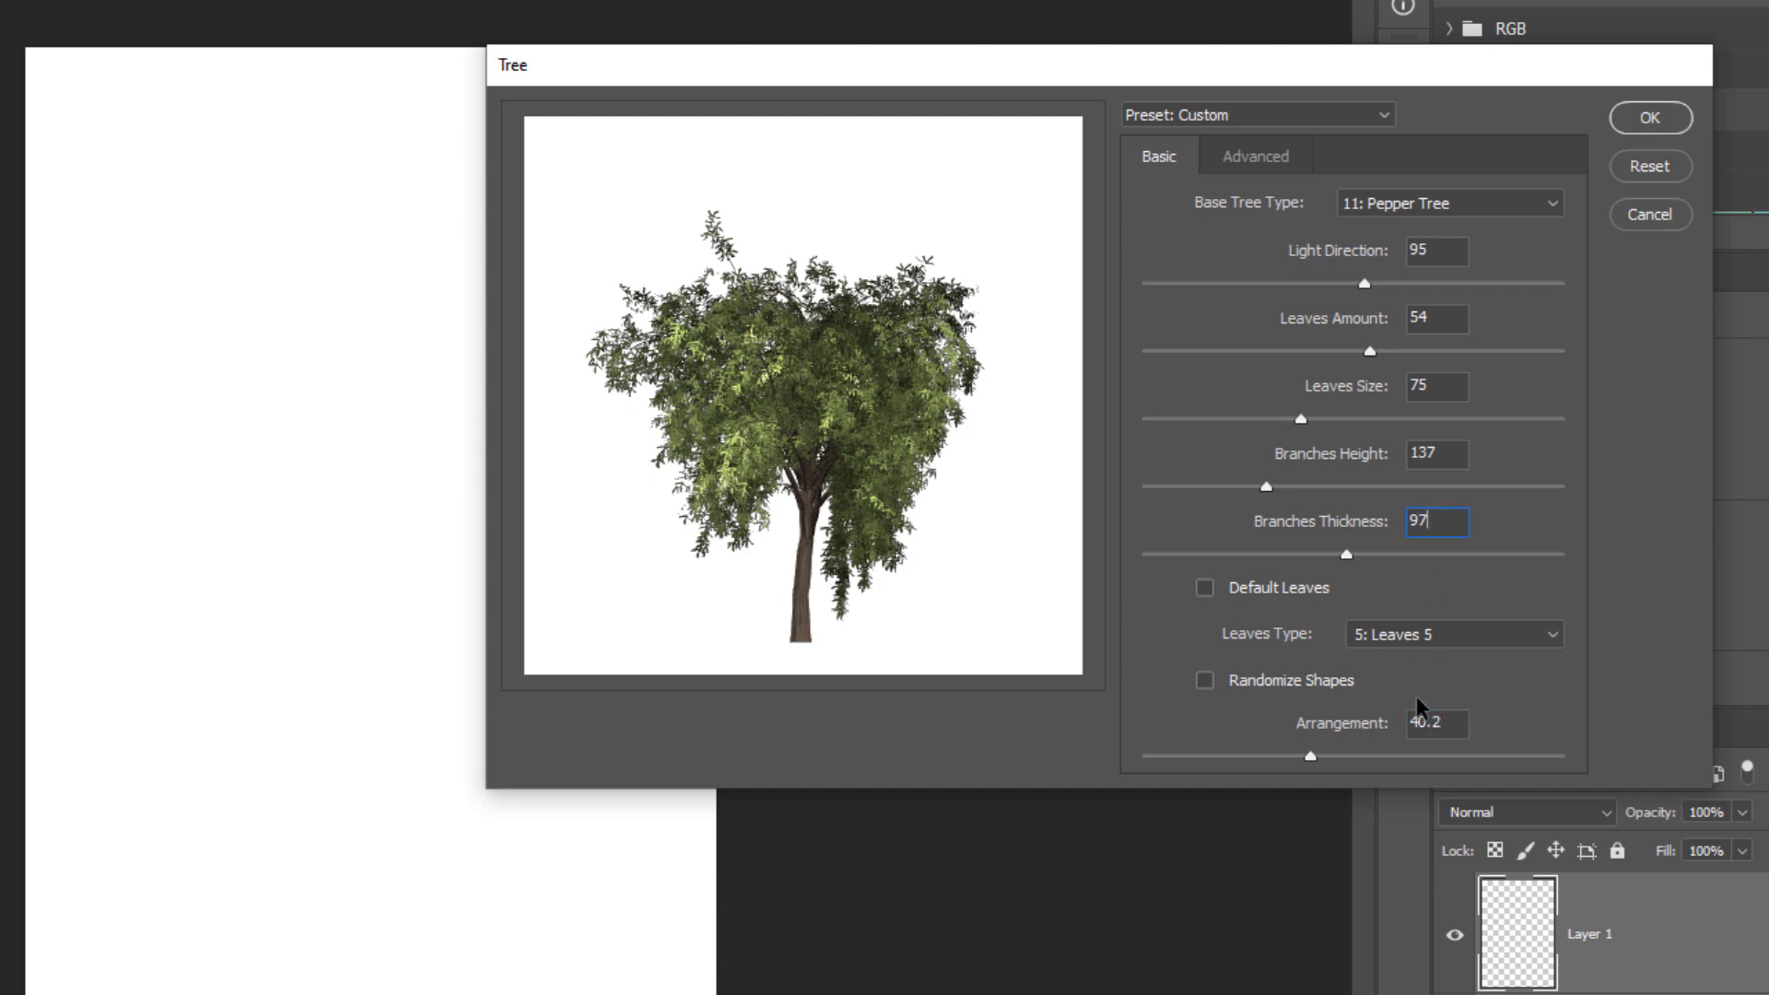
drag(1255, 763, 1213, 762)
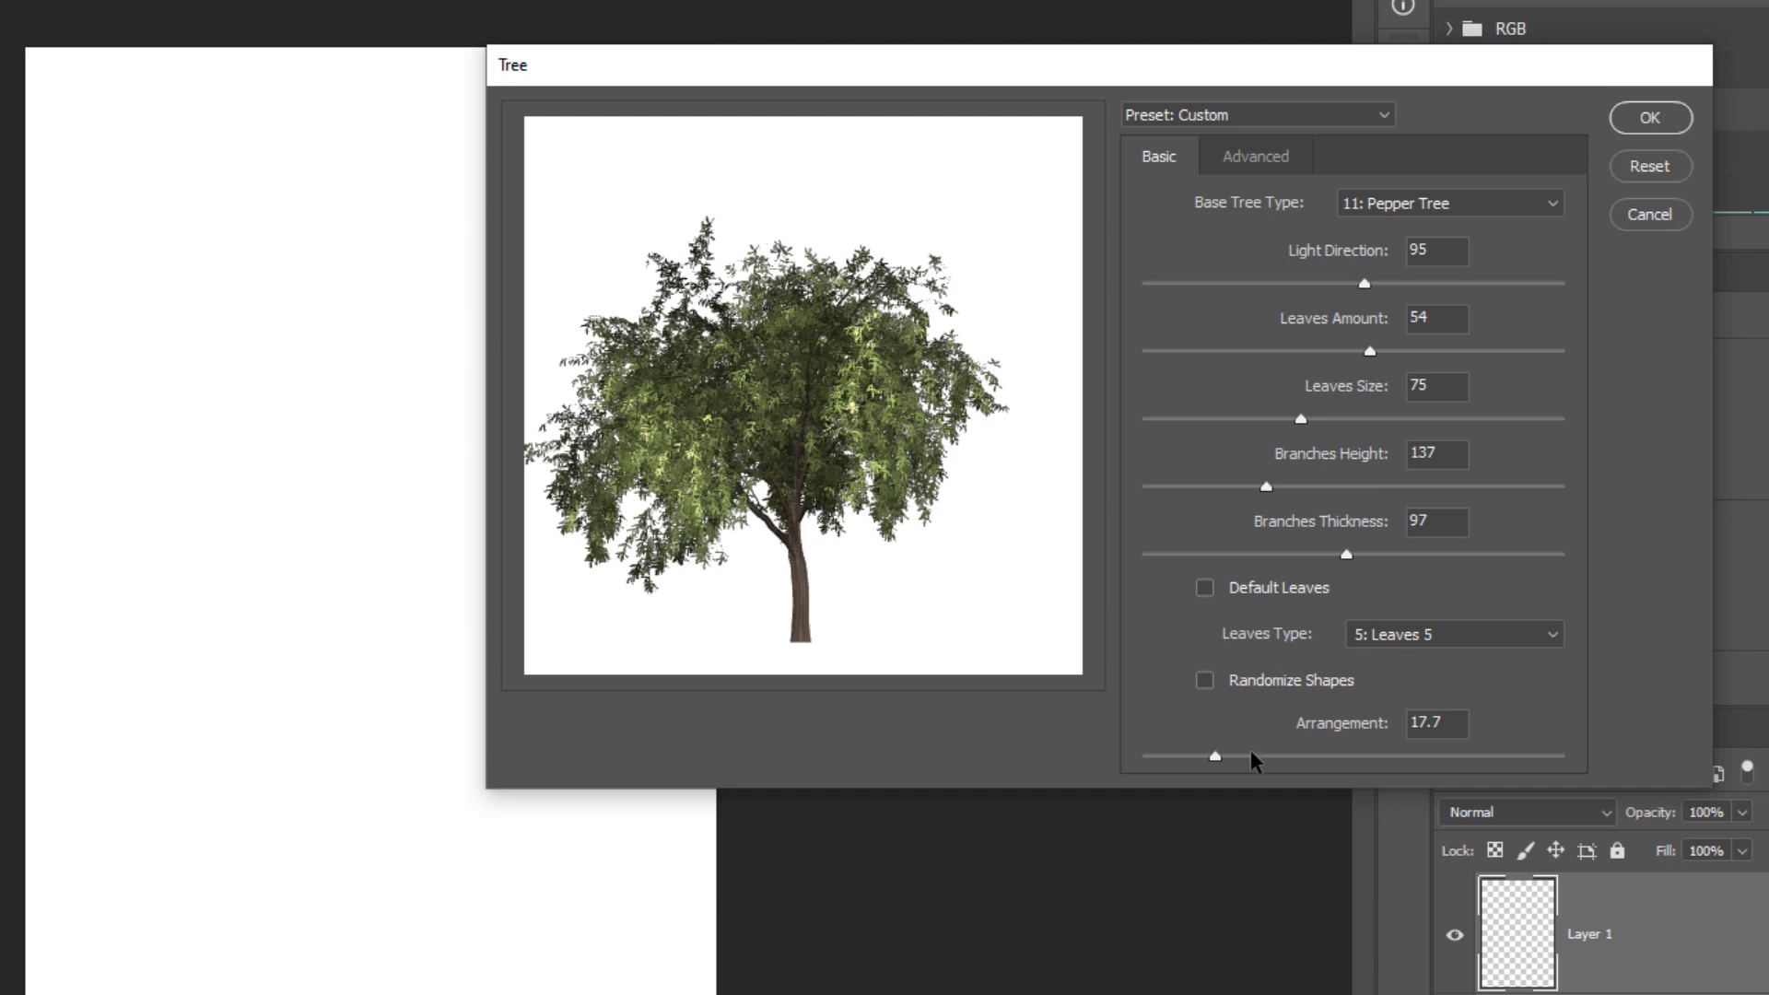
drag(1216, 762, 1463, 761)
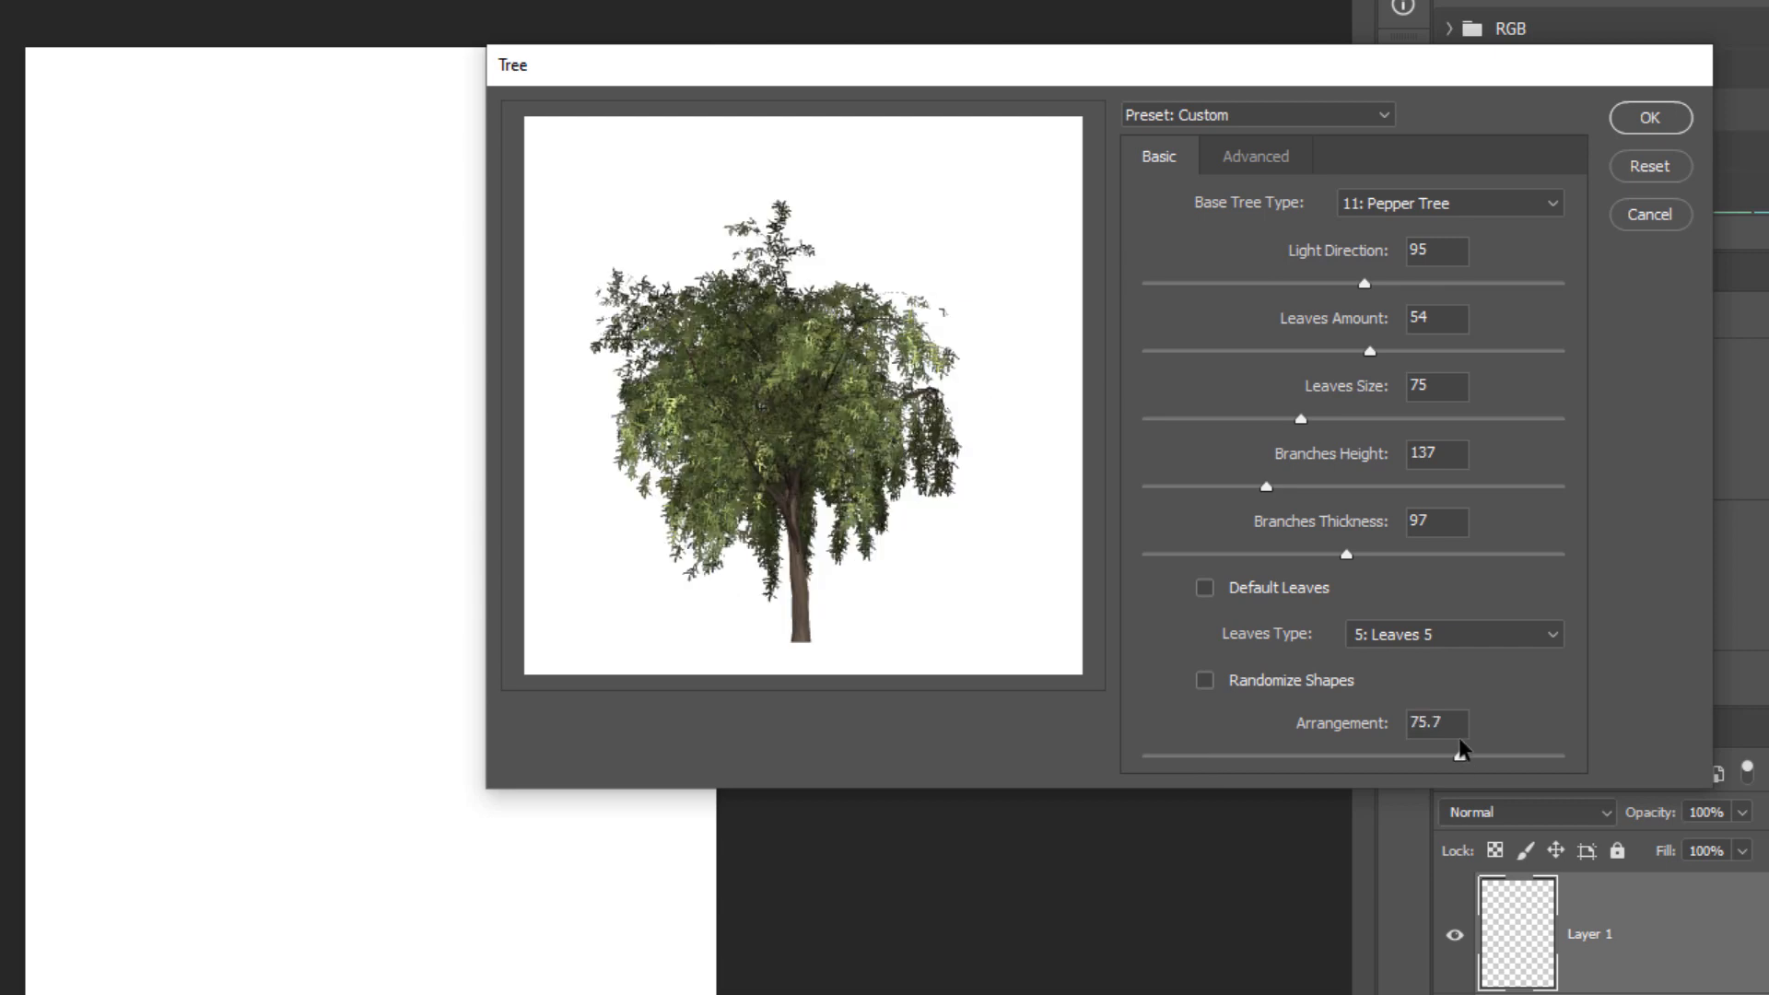
Look over the advanced tree options, then choose another branch arrangement and generate the tree on Layer 1.
click(1232, 166)
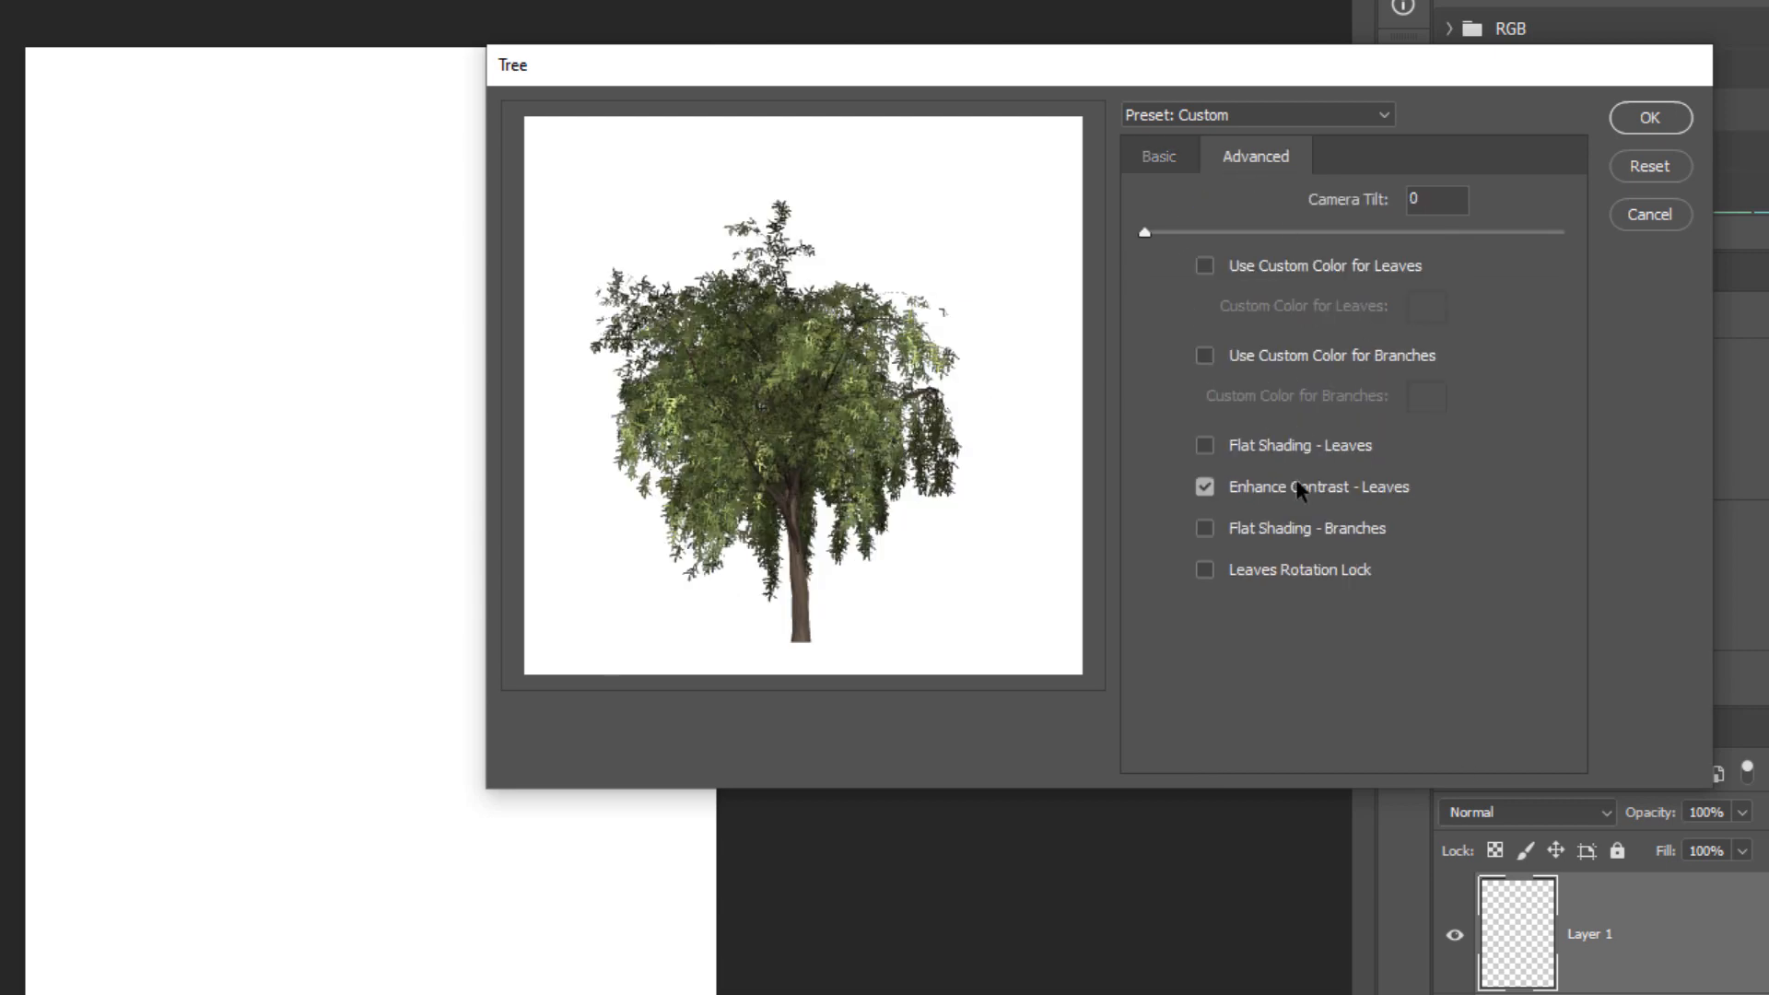
click(1163, 160)
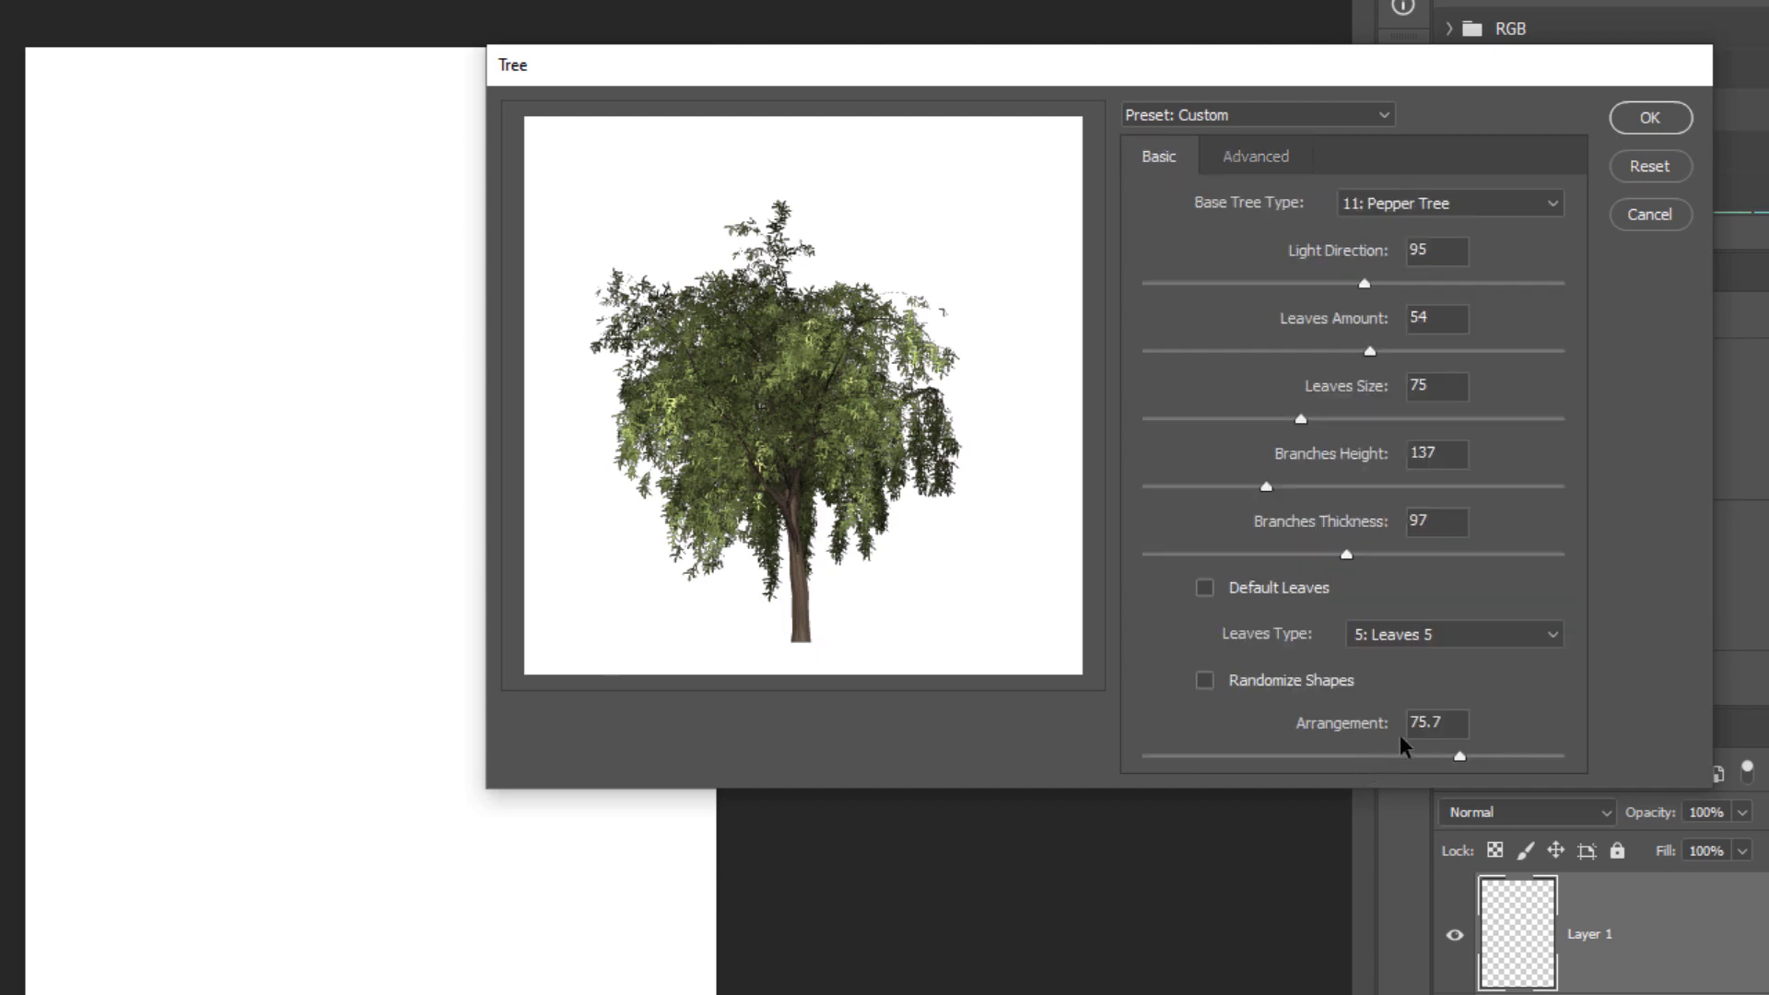
click(1423, 757)
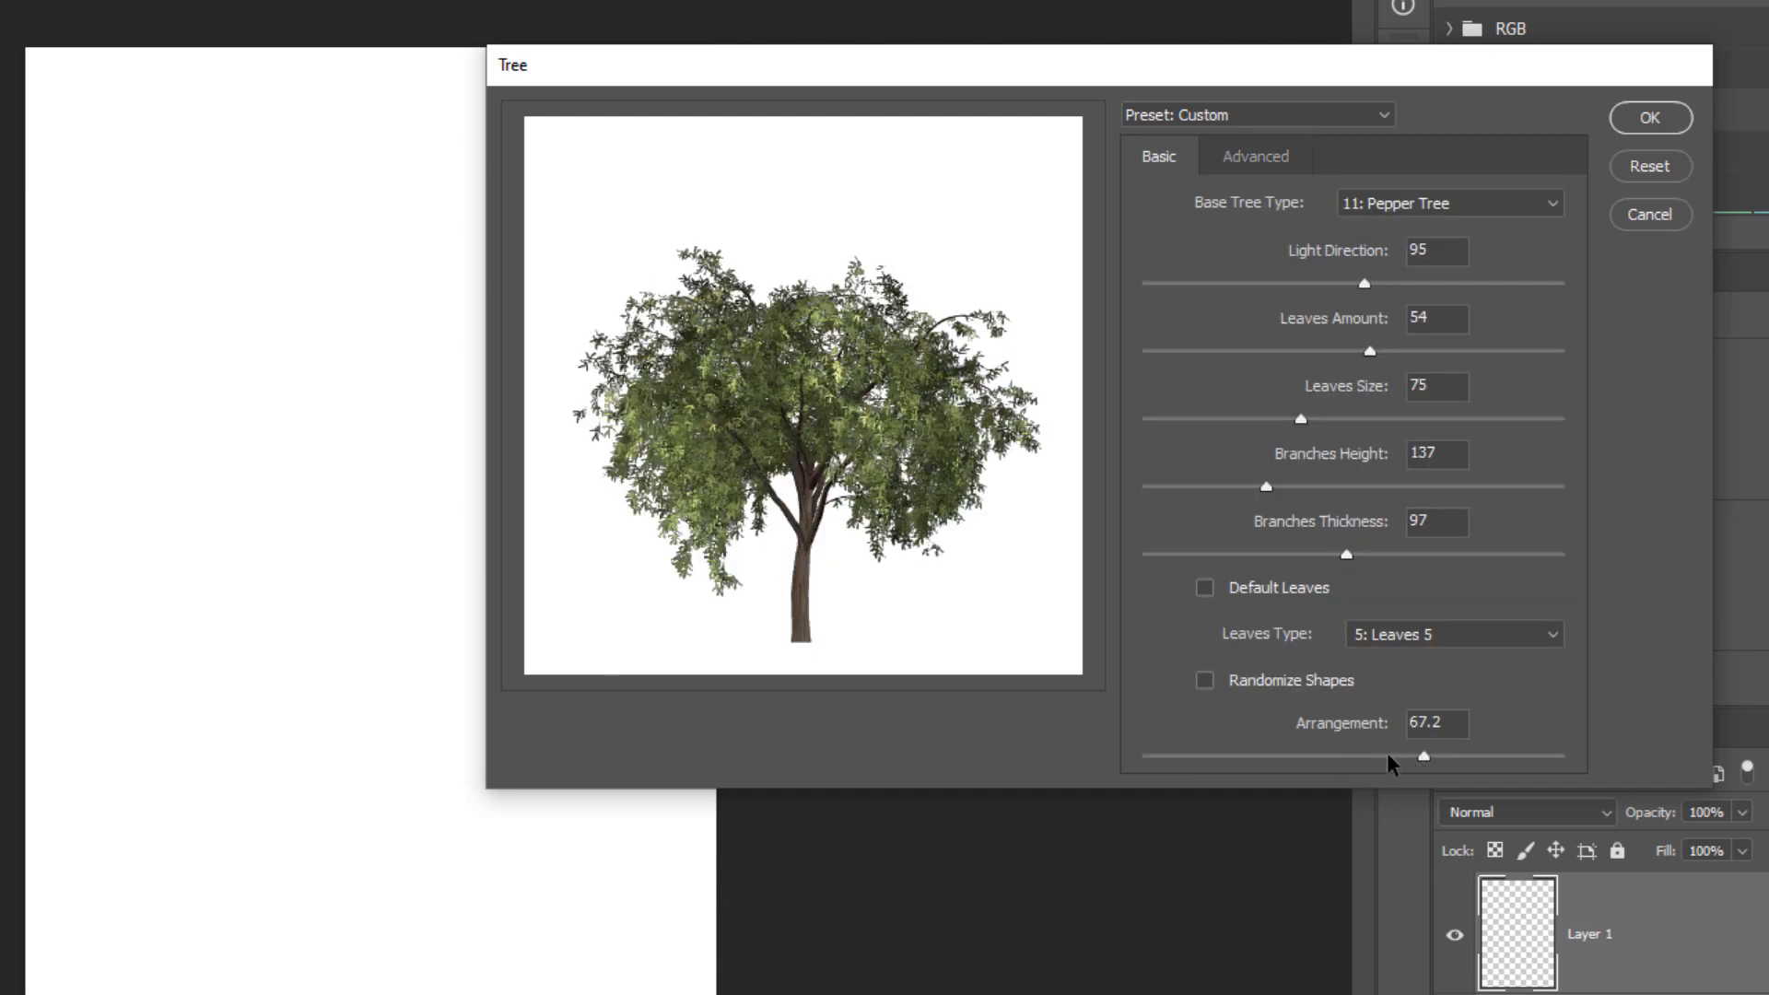
click(1390, 757)
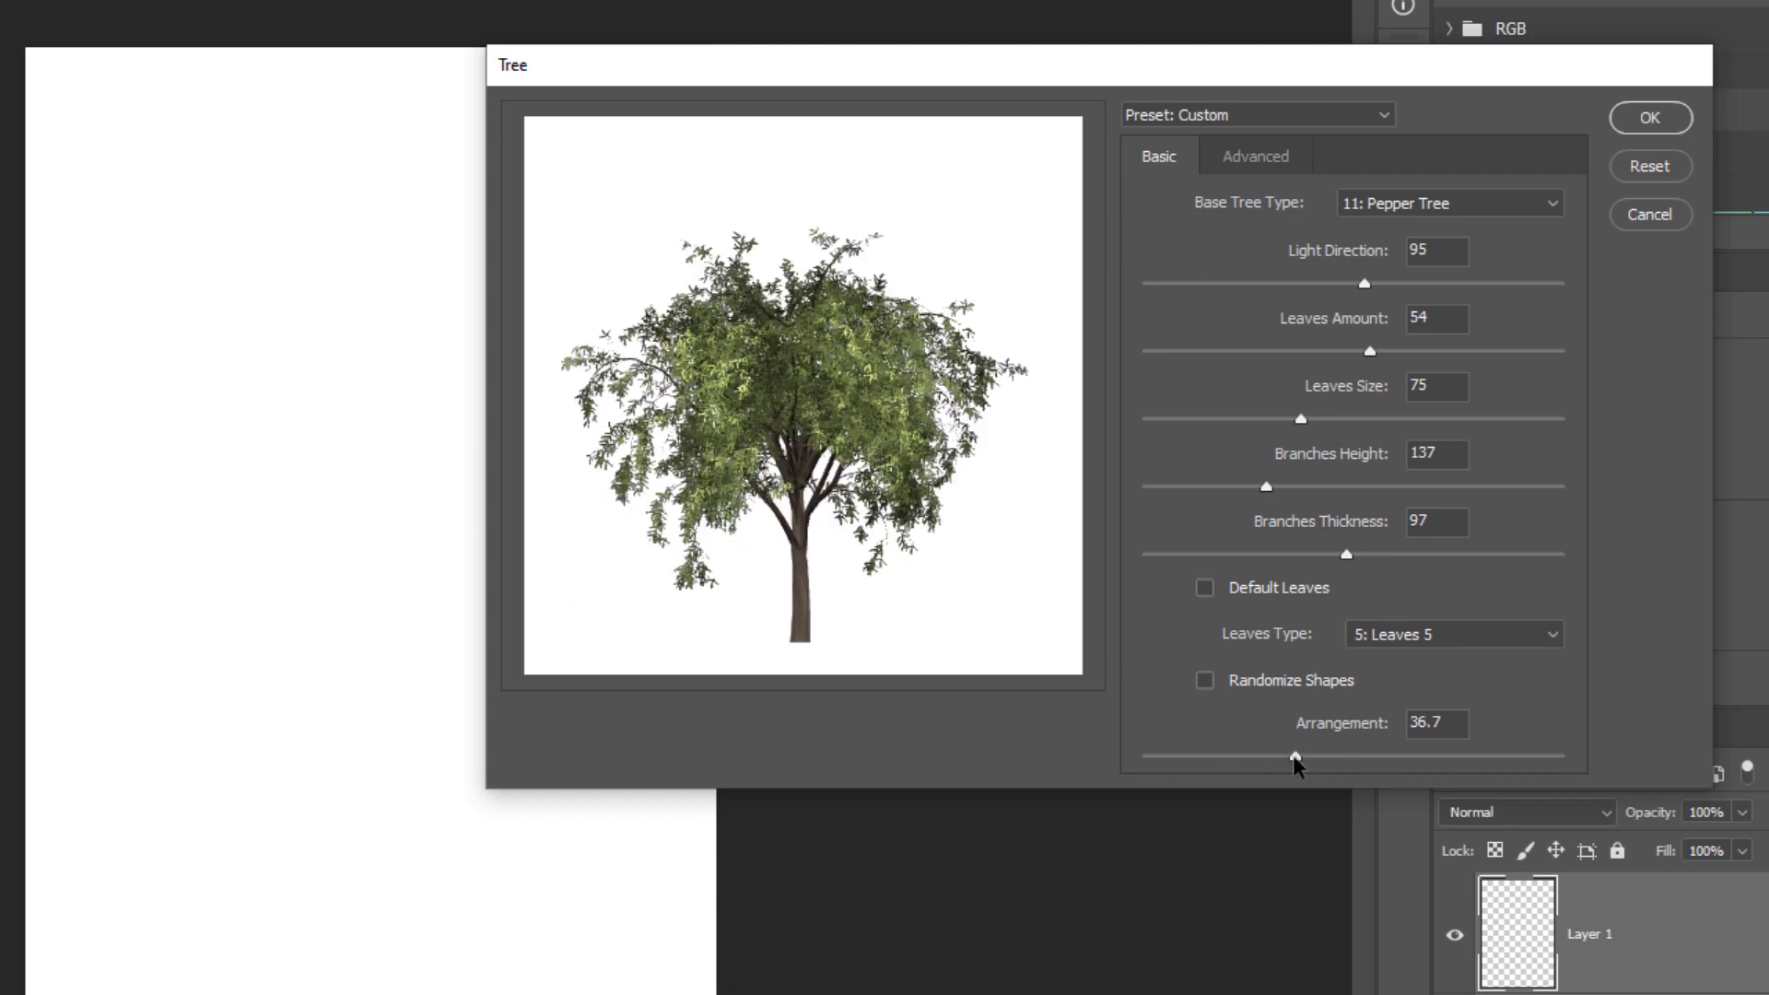
click(1638, 122)
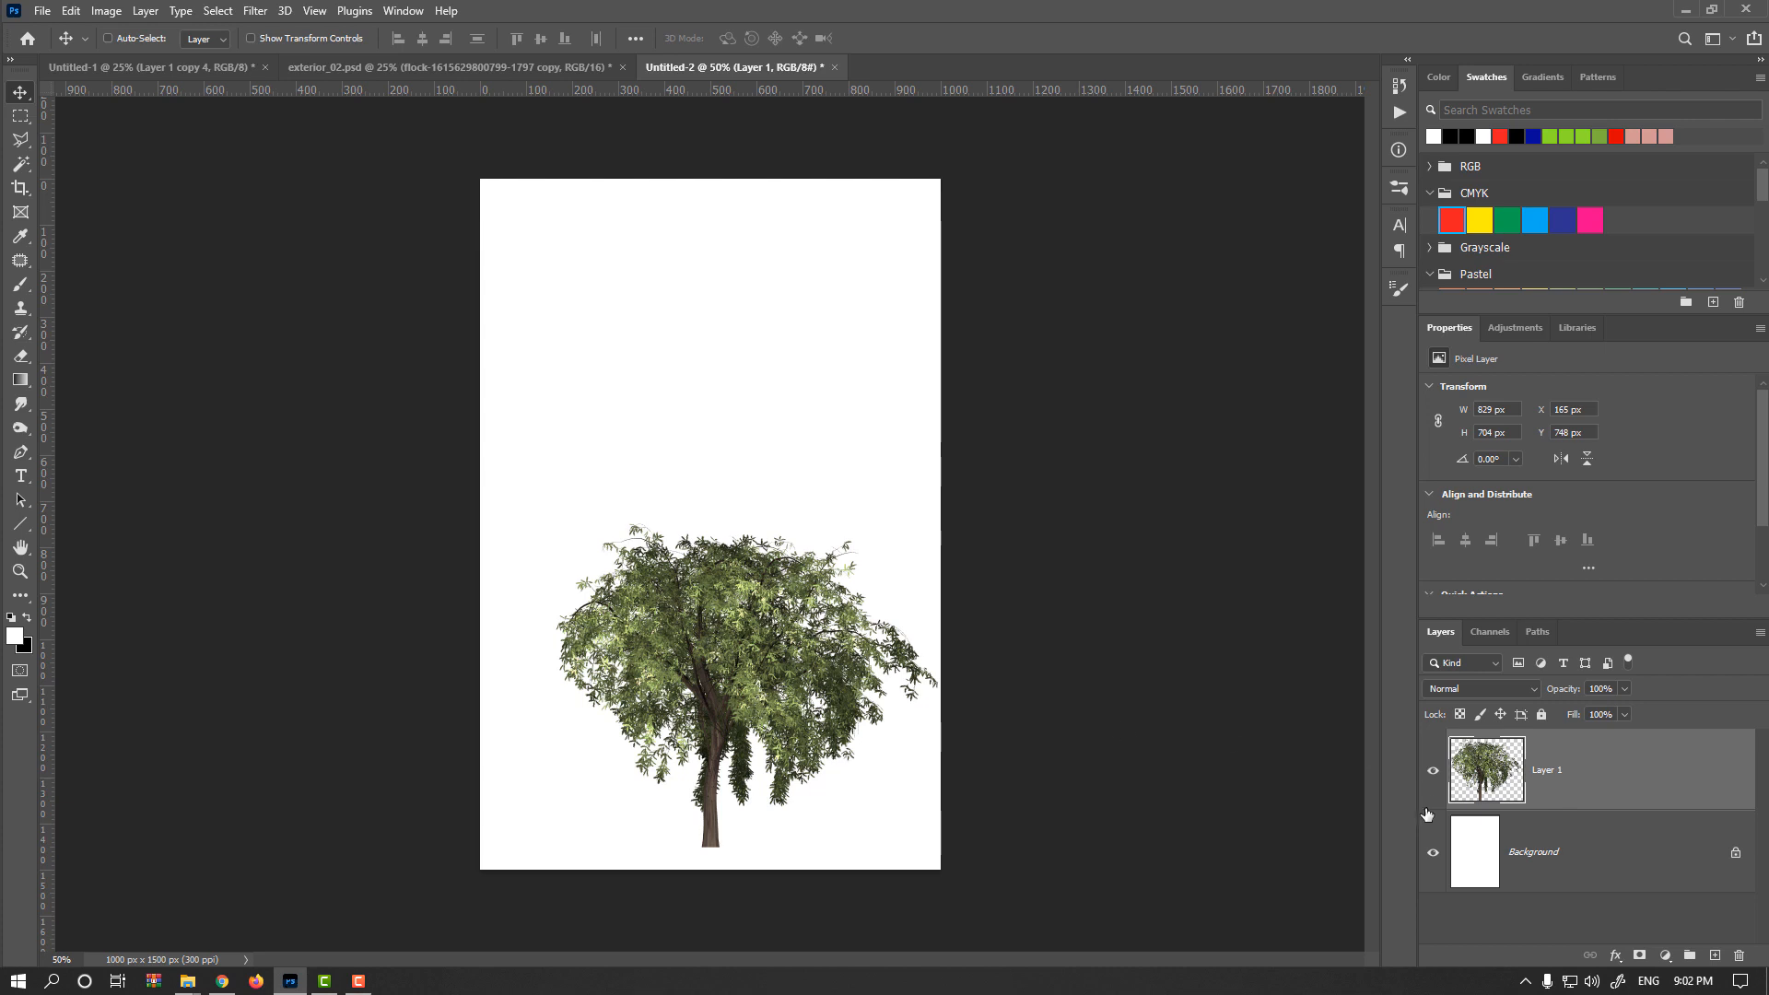
Hide the white Background layer and bring the tree layer into exterior_02.psd, accepting the different bit depth.
click(1433, 855)
drag(819, 665, 369, 74)
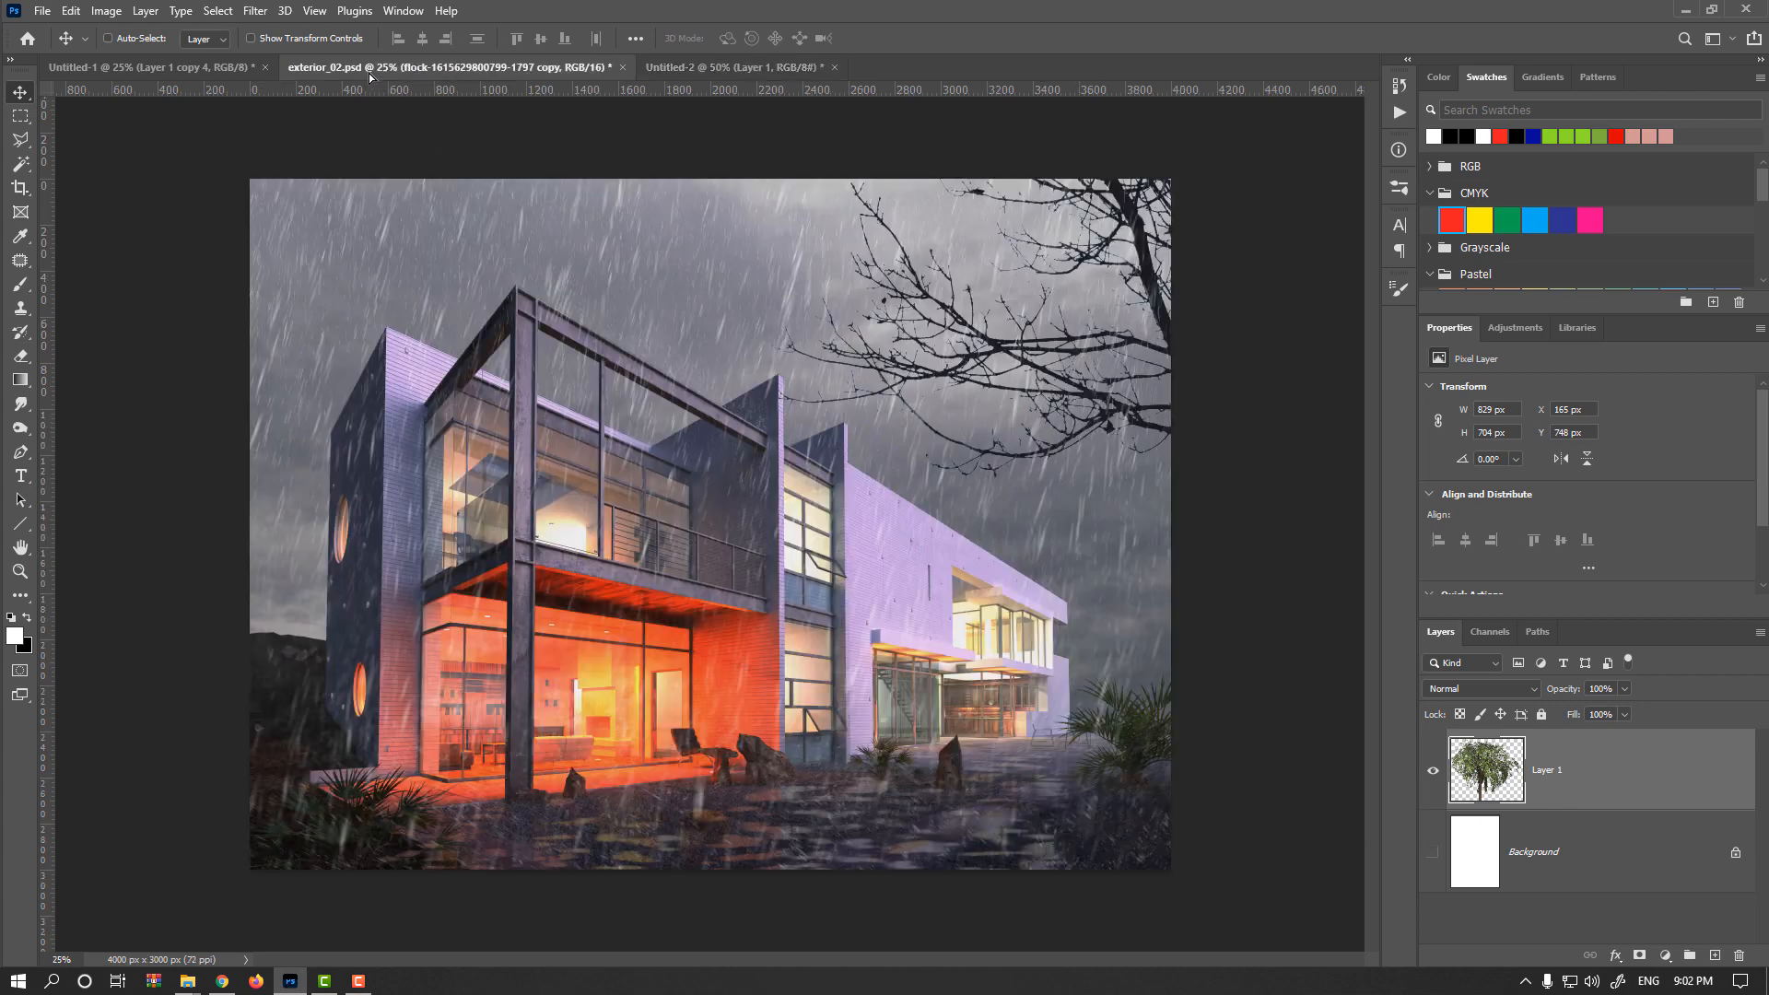
drag(704, 577, 705, 577)
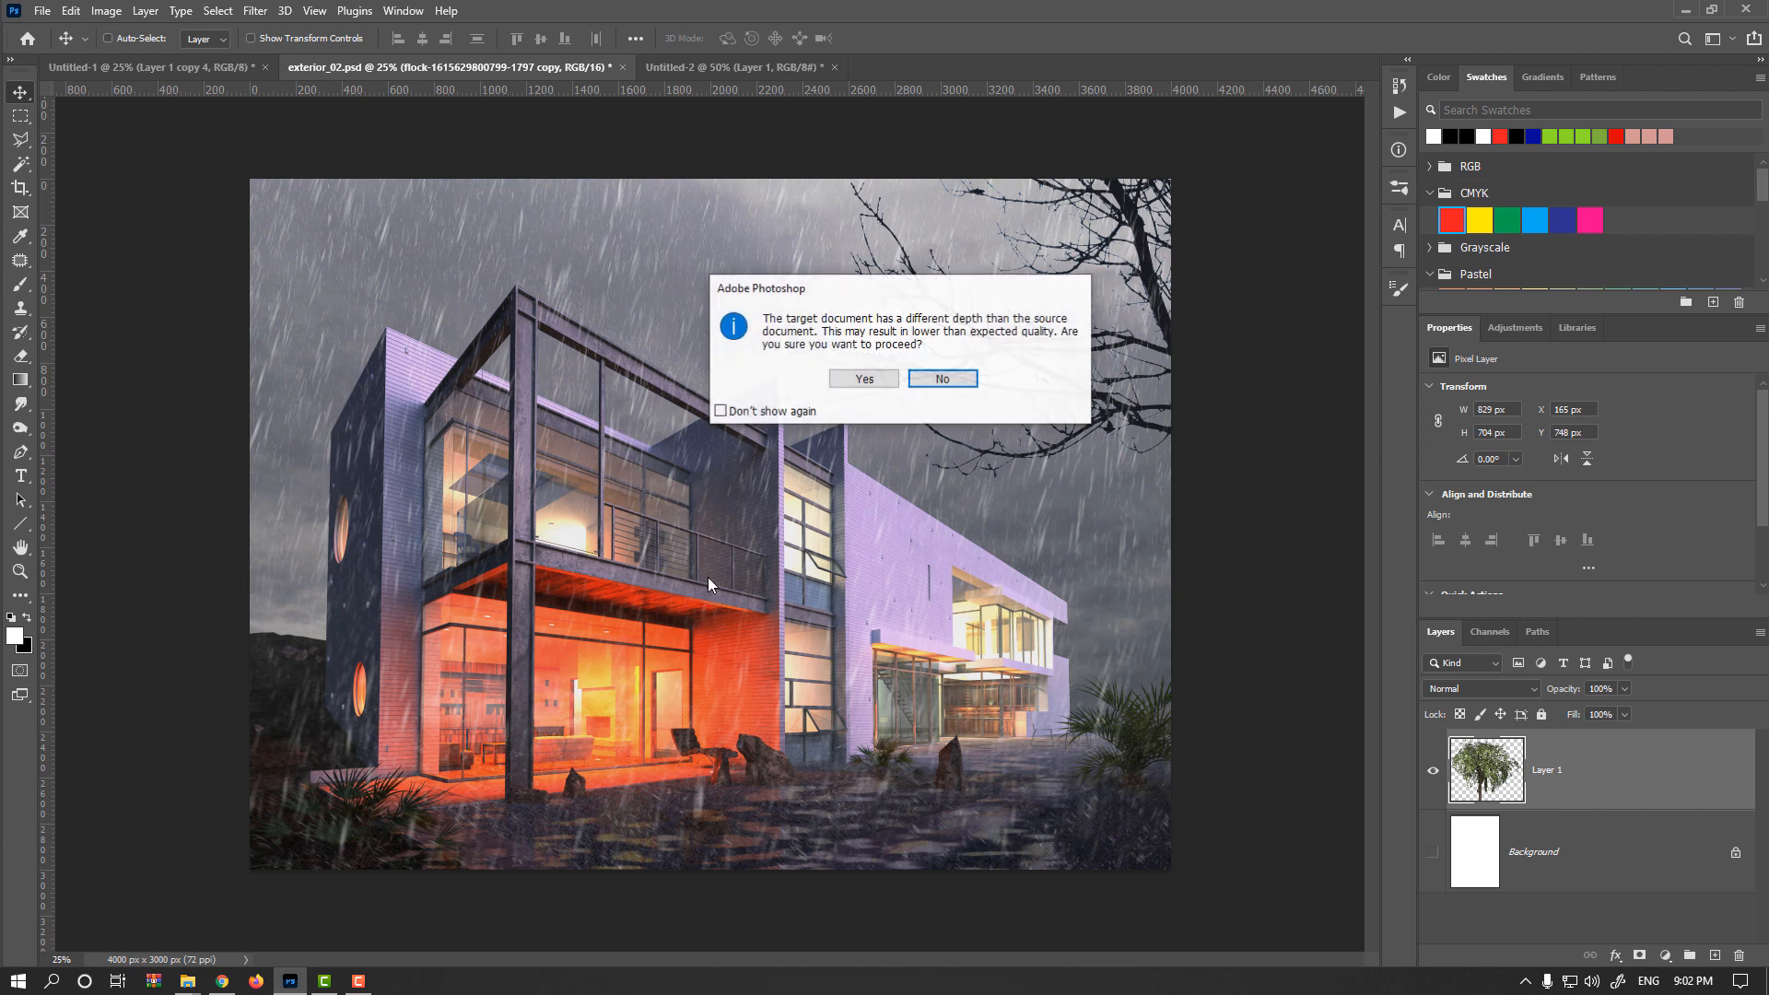
click(877, 385)
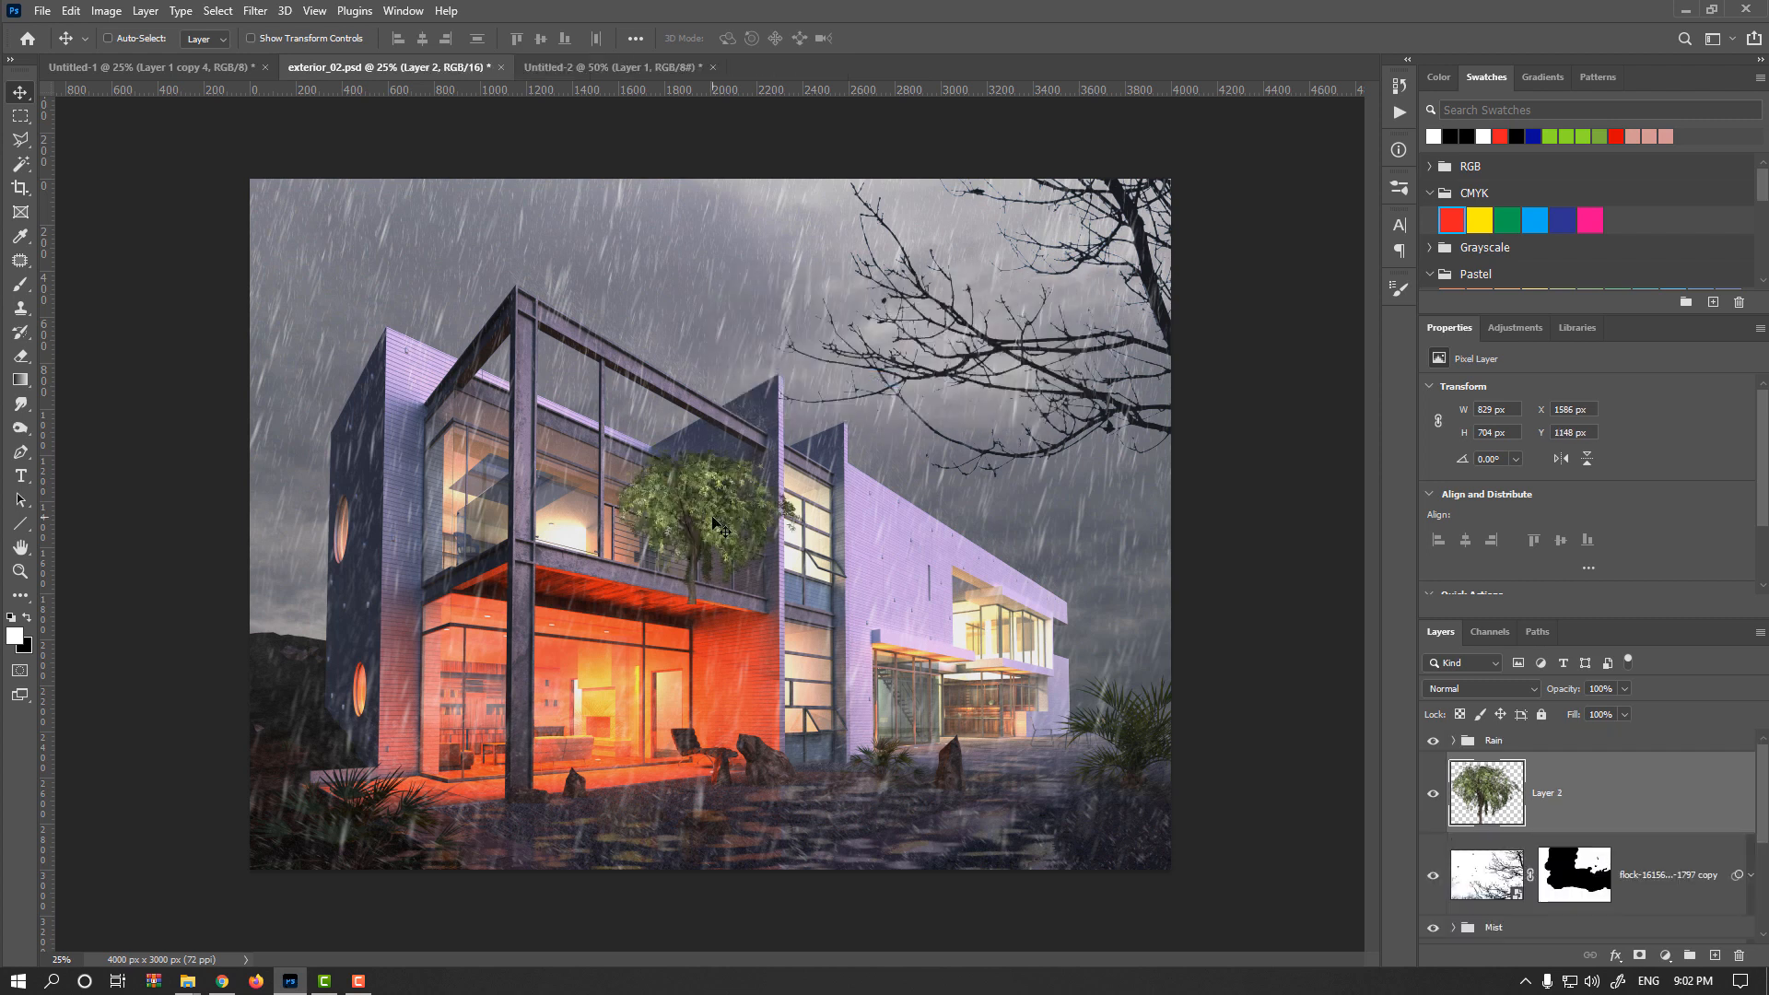
Convert the tree layer in exterior_02.psd to a smart object.
scroll(706, 540, up, 1)
scroll(716, 562, down, 1)
right_click(1623, 792)
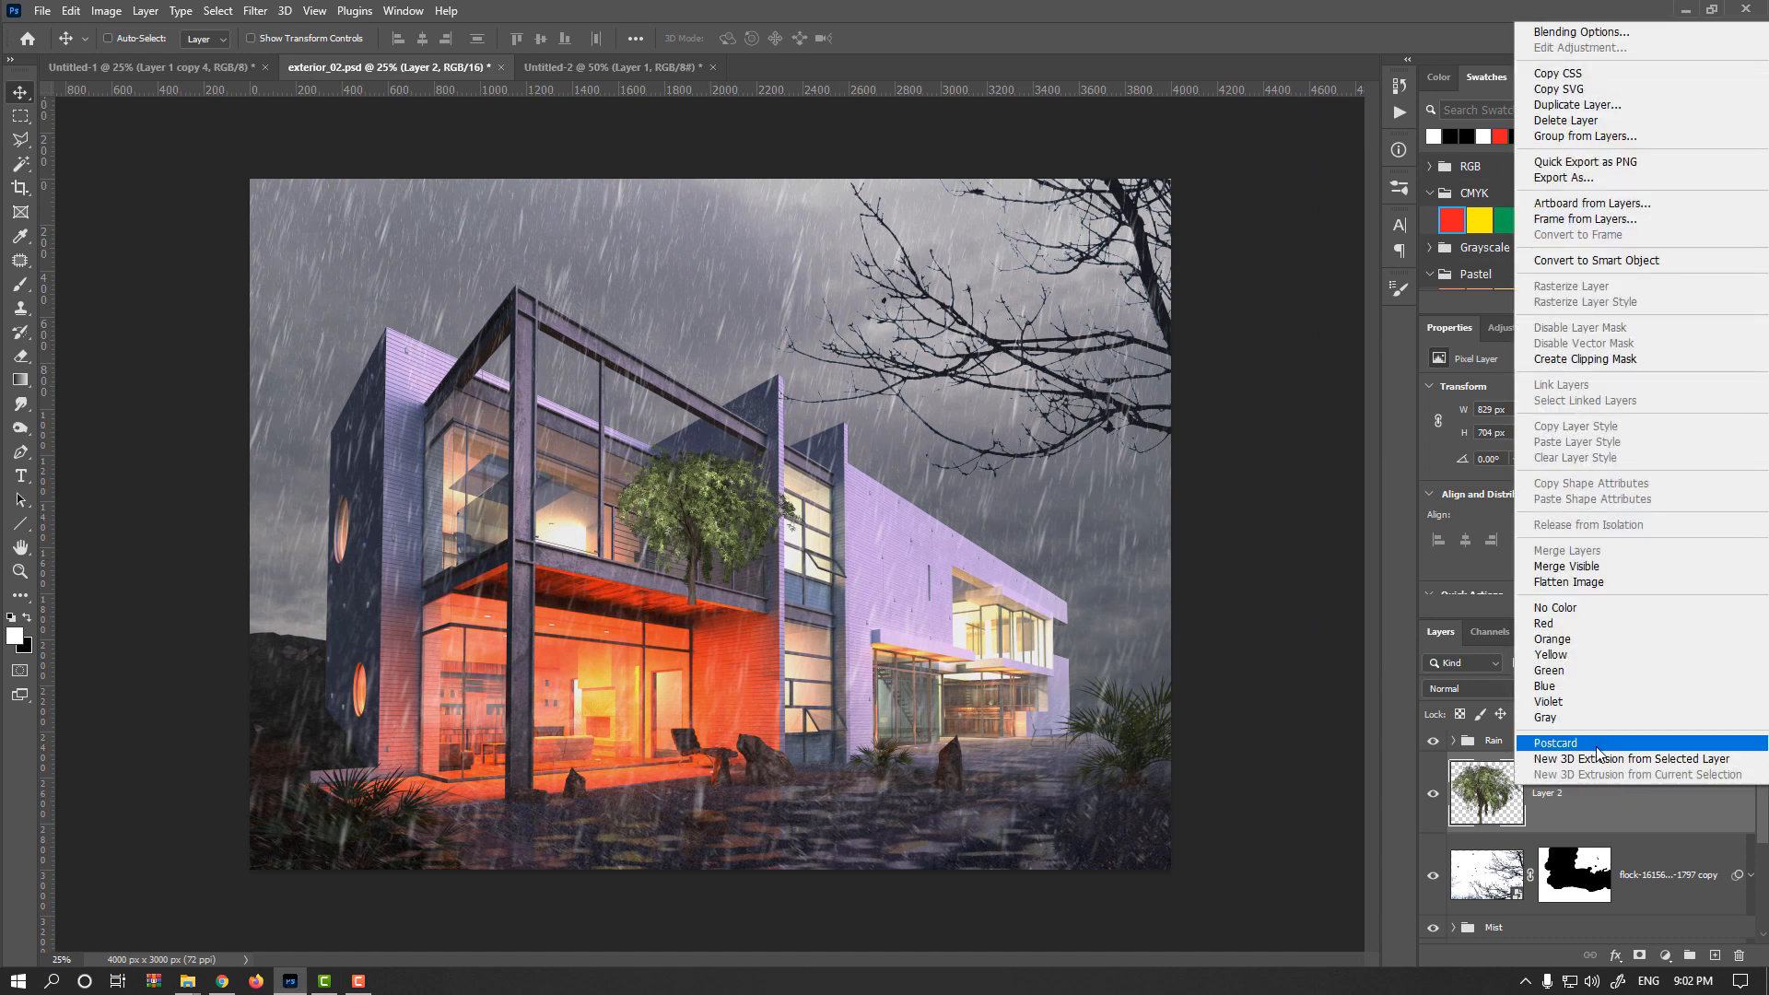
click(1624, 267)
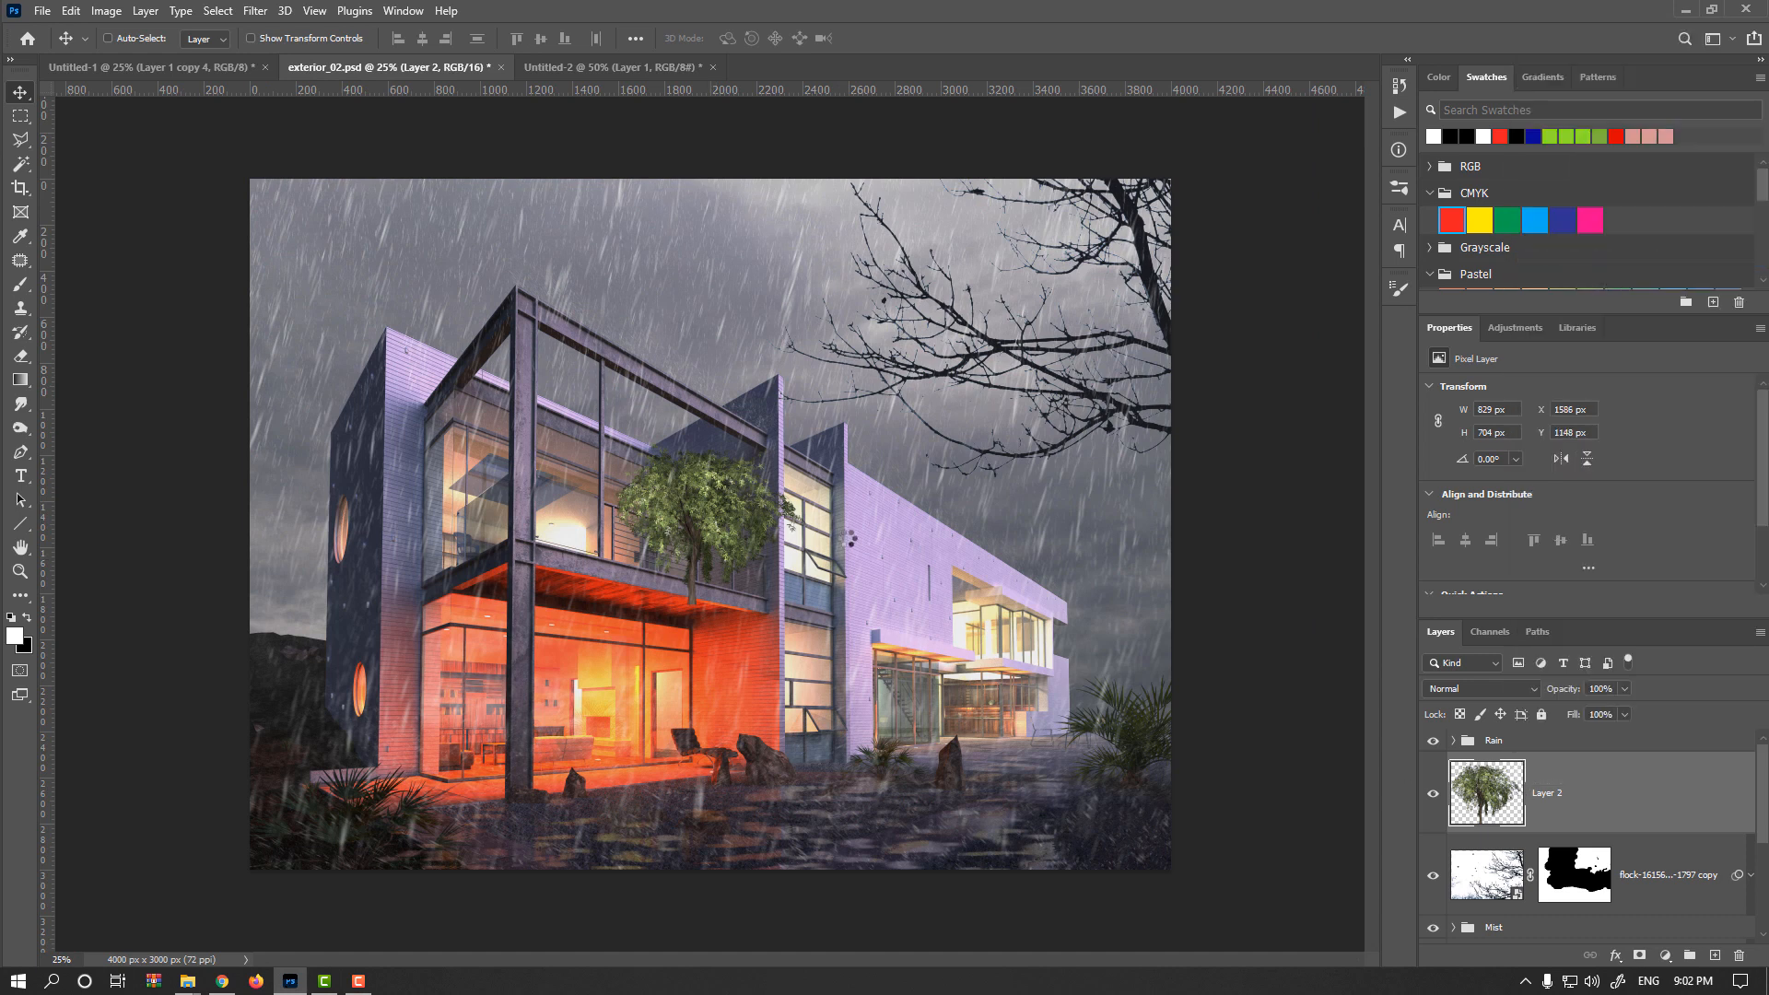
Place the tree by the dark hill at the building's left end and move its layer directly above the Scene group.
drag(678, 543, 323, 600)
scroll(1507, 783, down, 1)
drag(1501, 783, 1535, 841)
drag(331, 653, 586, 588)
scroll(273, 583, up, 2)
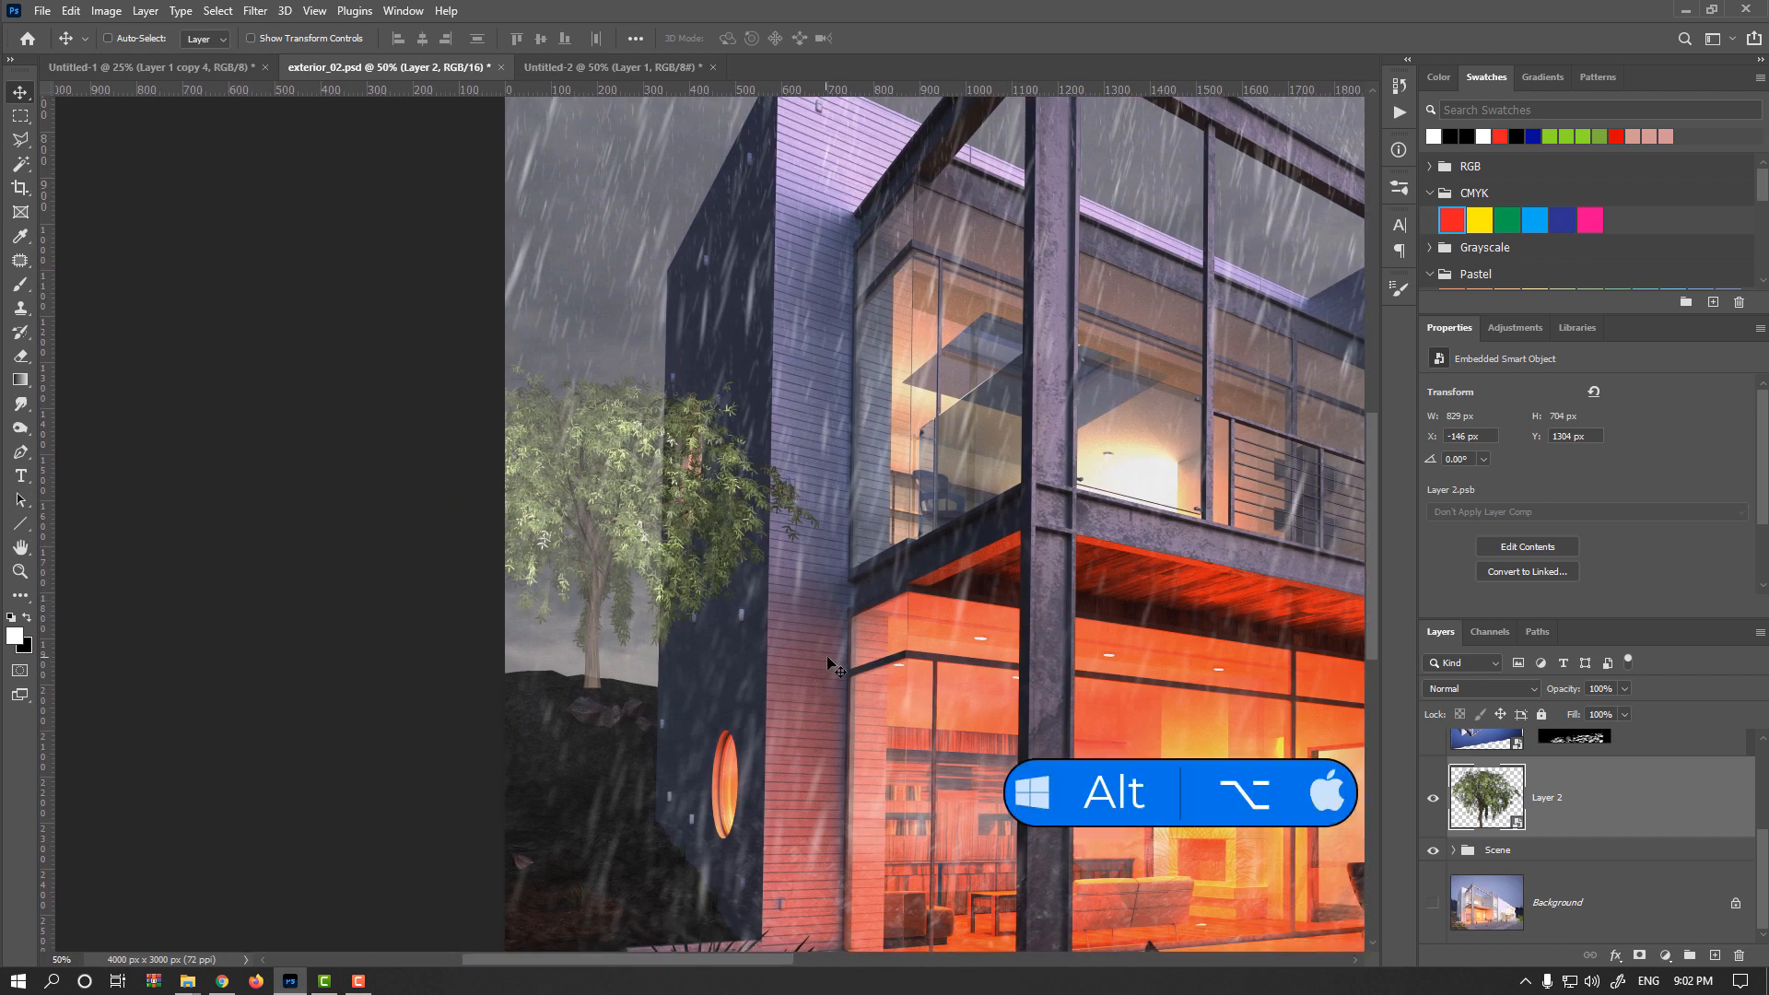
Show only the tree layer and start a Hue/Saturation adjustment on it, keeping the tree in view.
alt+click(1433, 799)
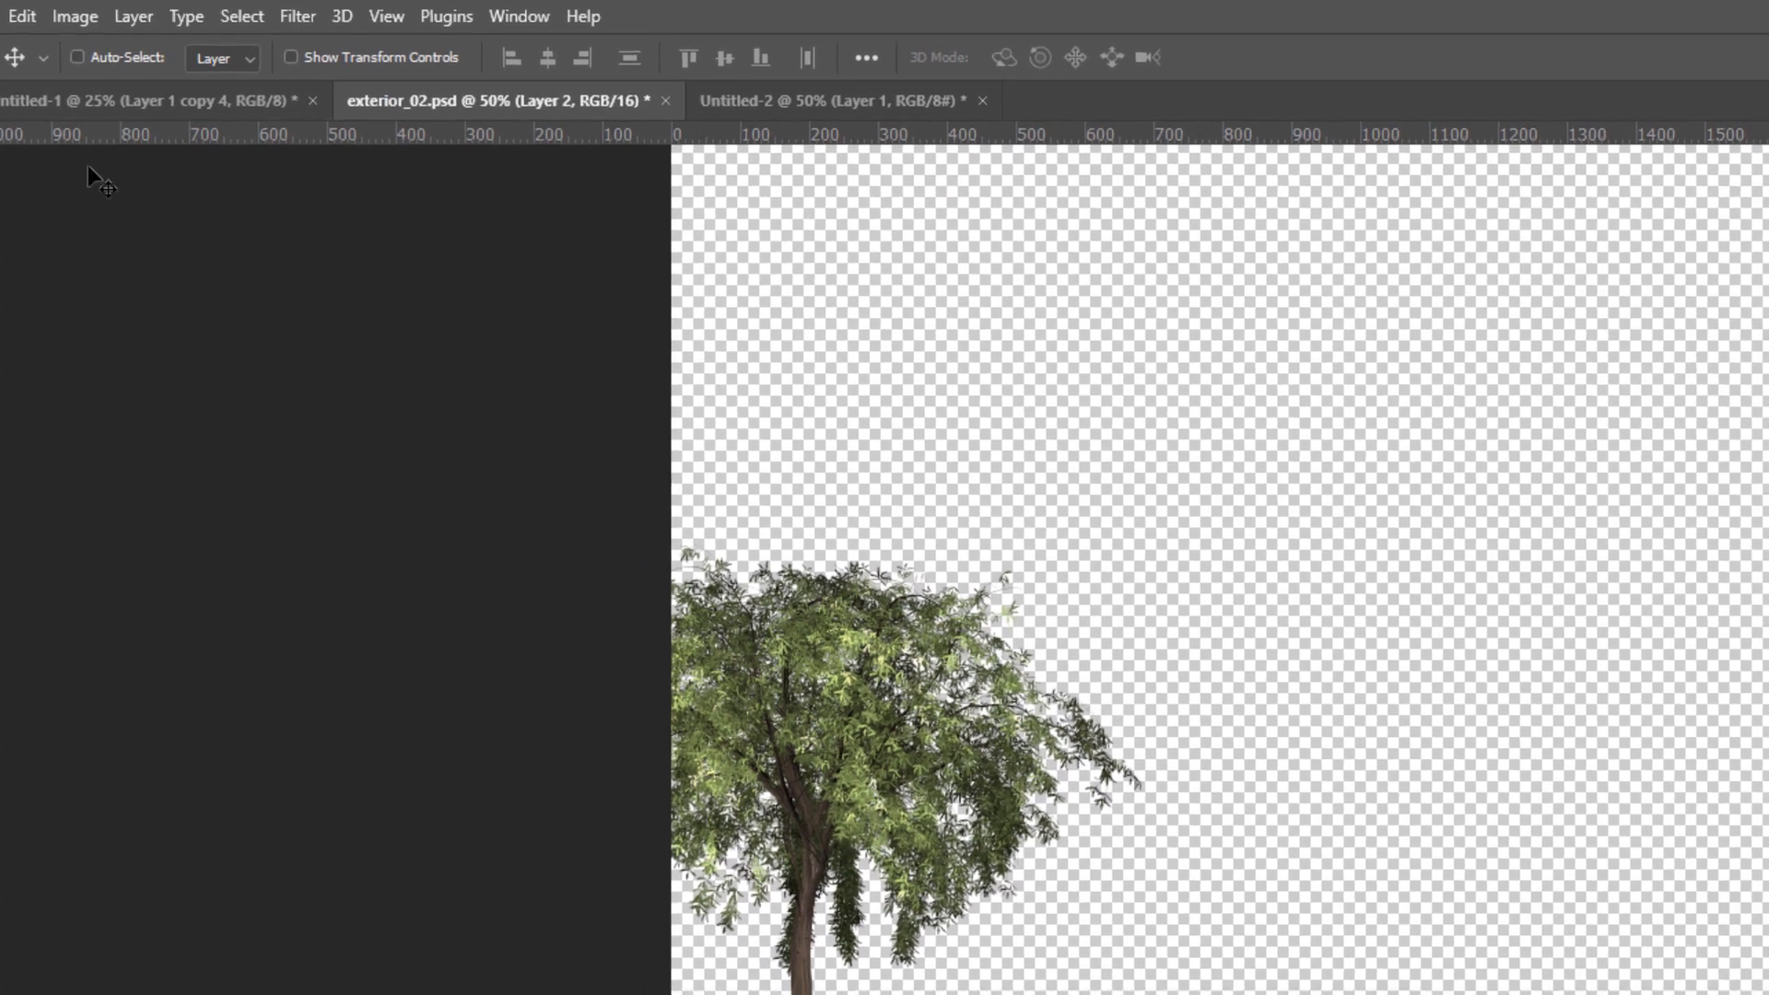
click(106, 10)
mouse_move(163, 64)
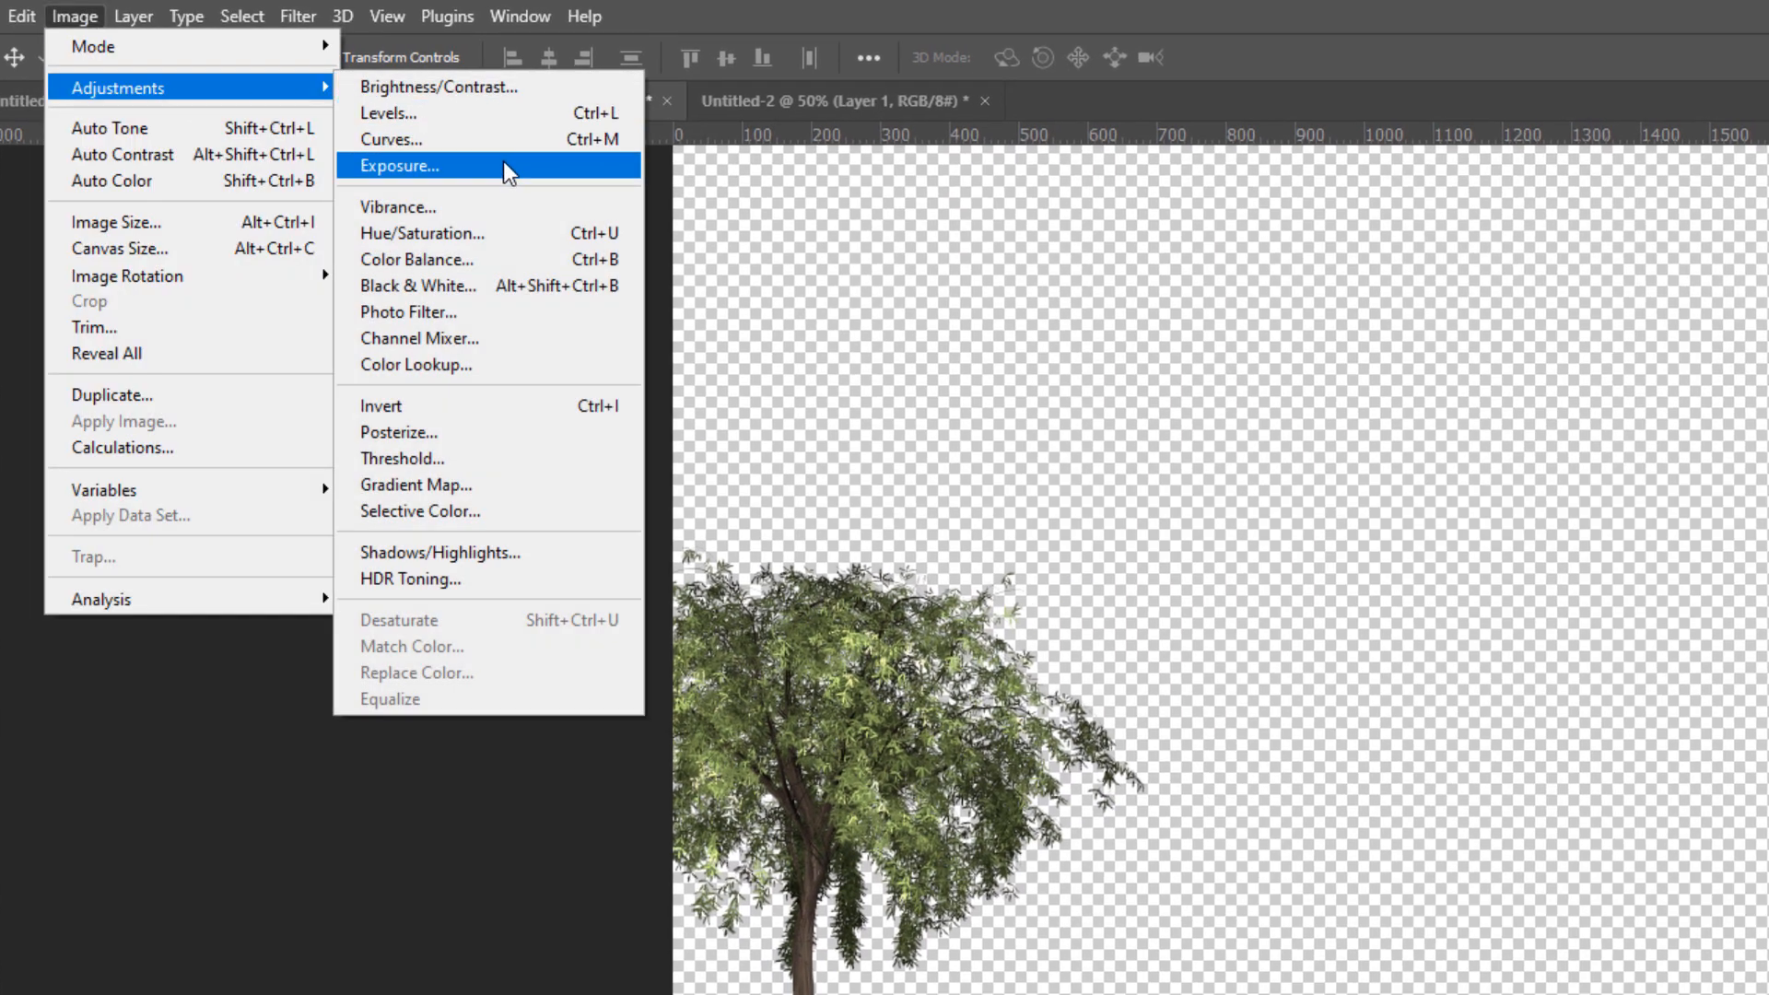
click(505, 232)
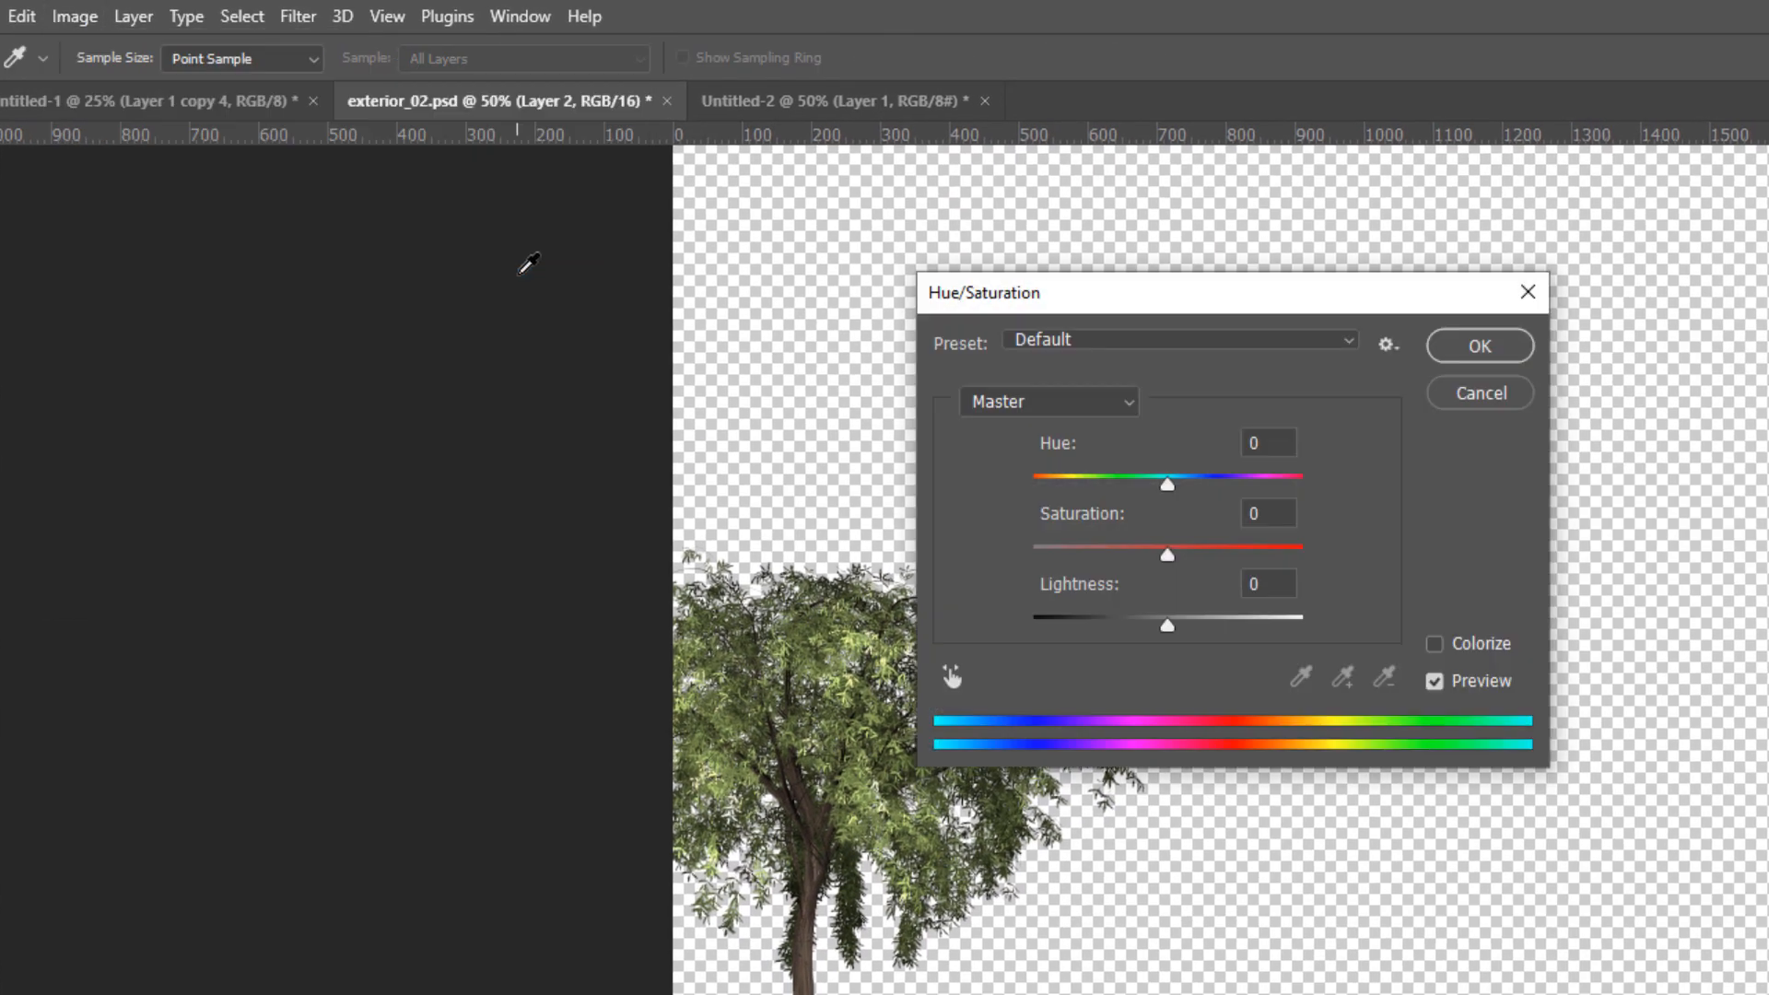
drag(1327, 303, 1646, 344)
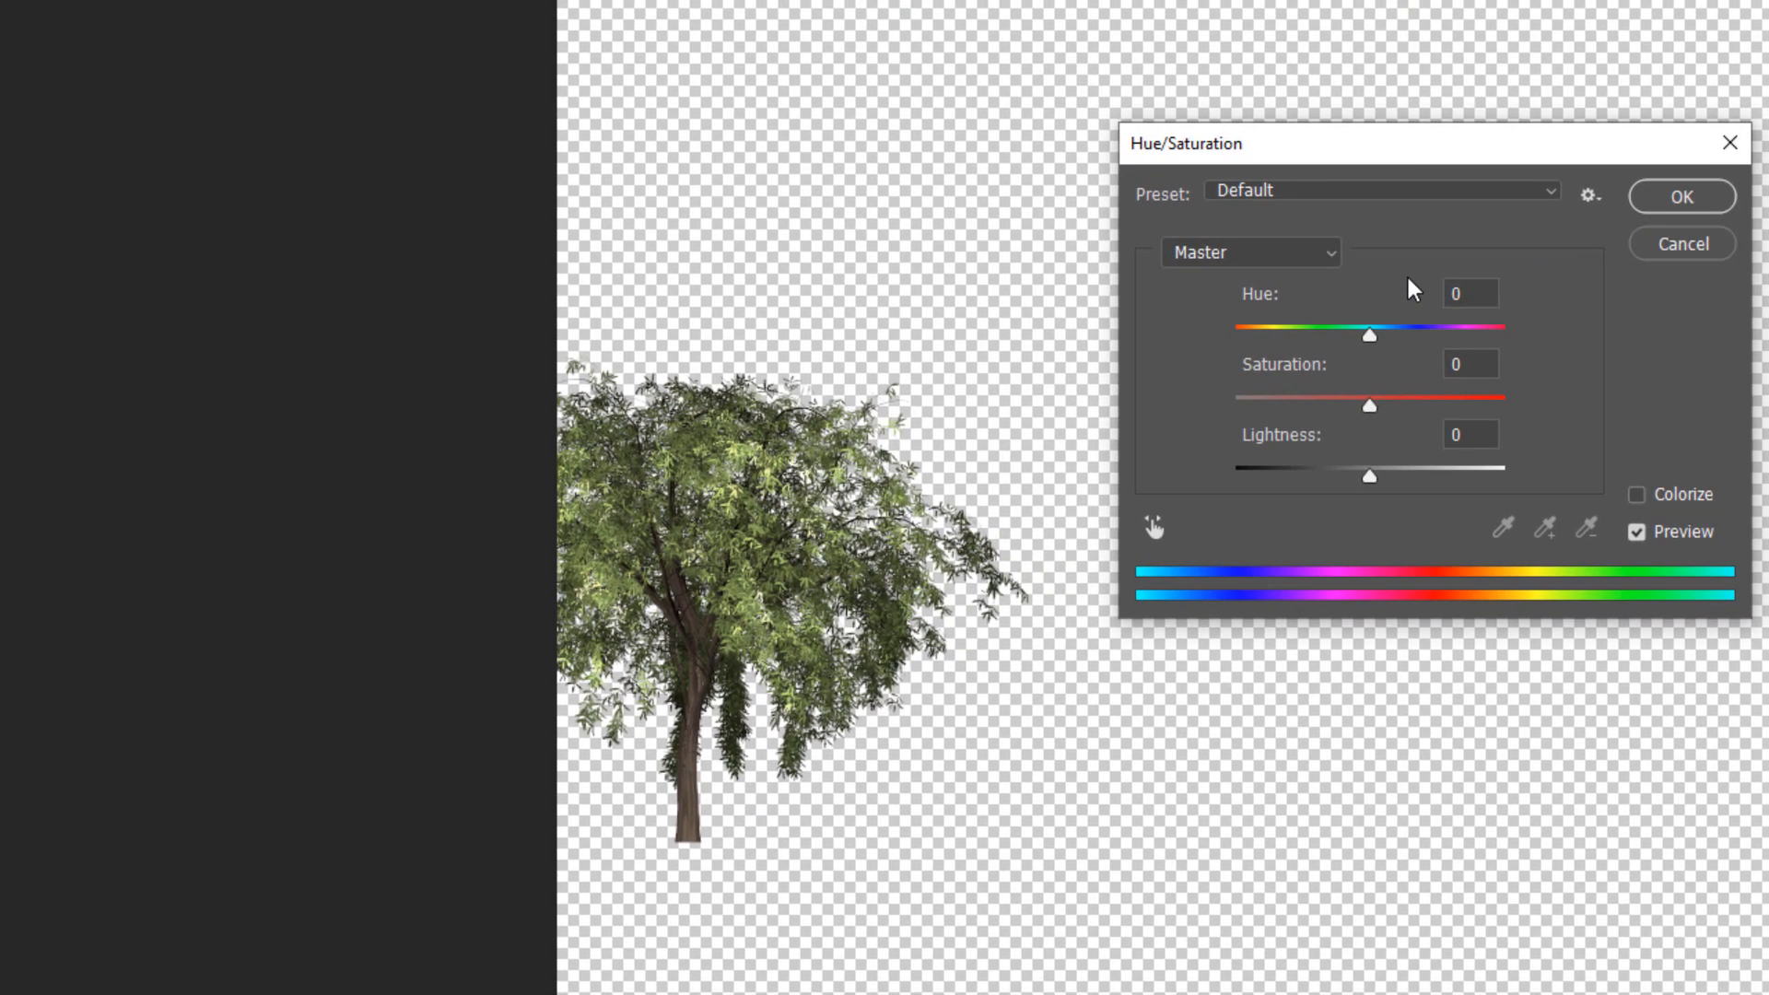
Target the Yellows range in Hue/Saturation and extend it by sampling leaf colors from the tree.
click(1316, 261)
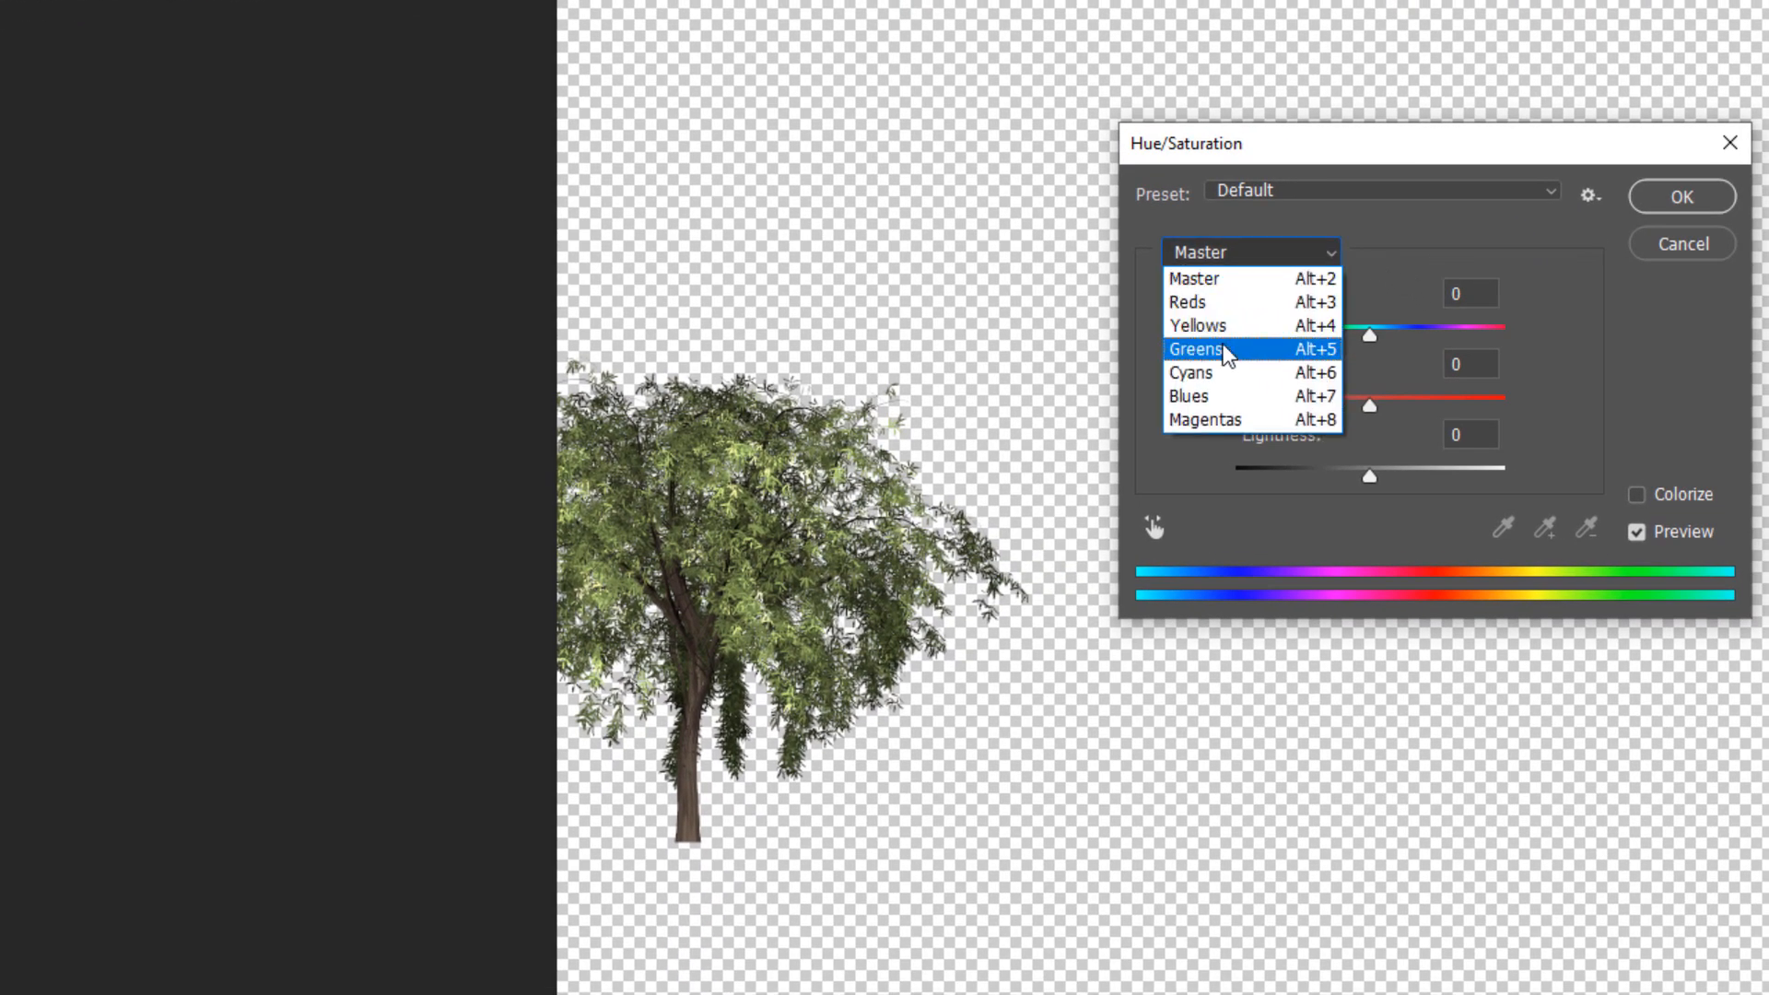
click(1224, 325)
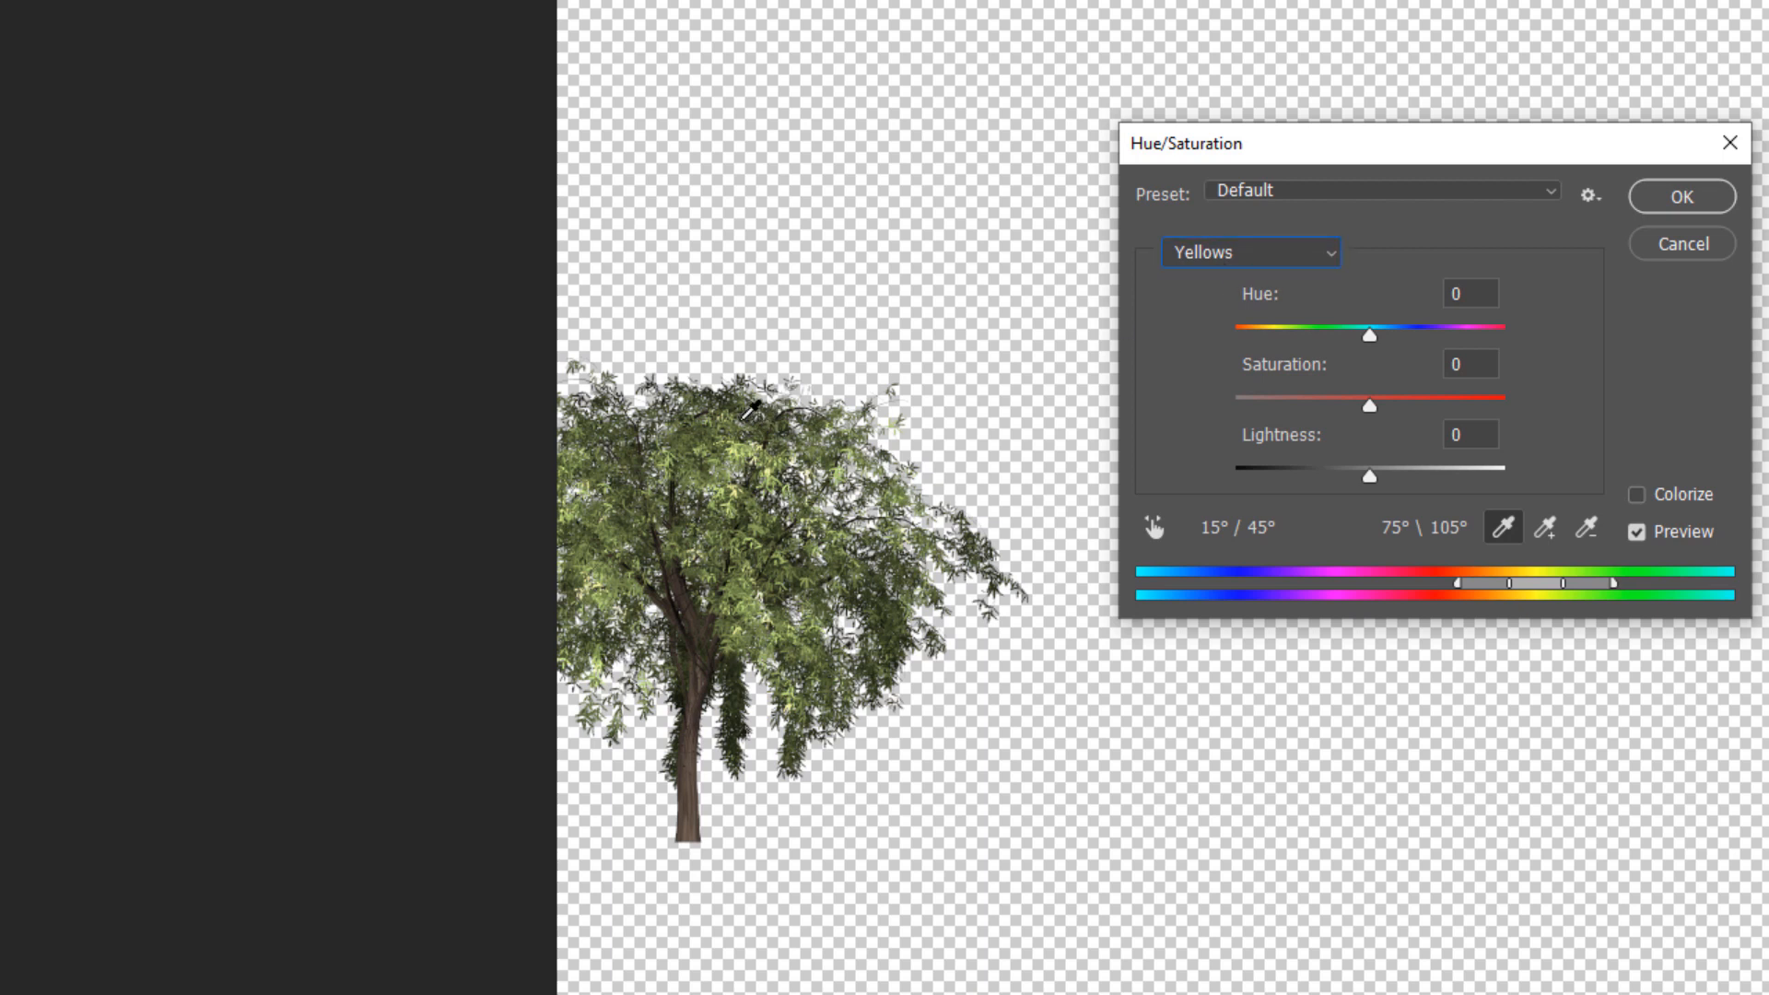
key(shift)
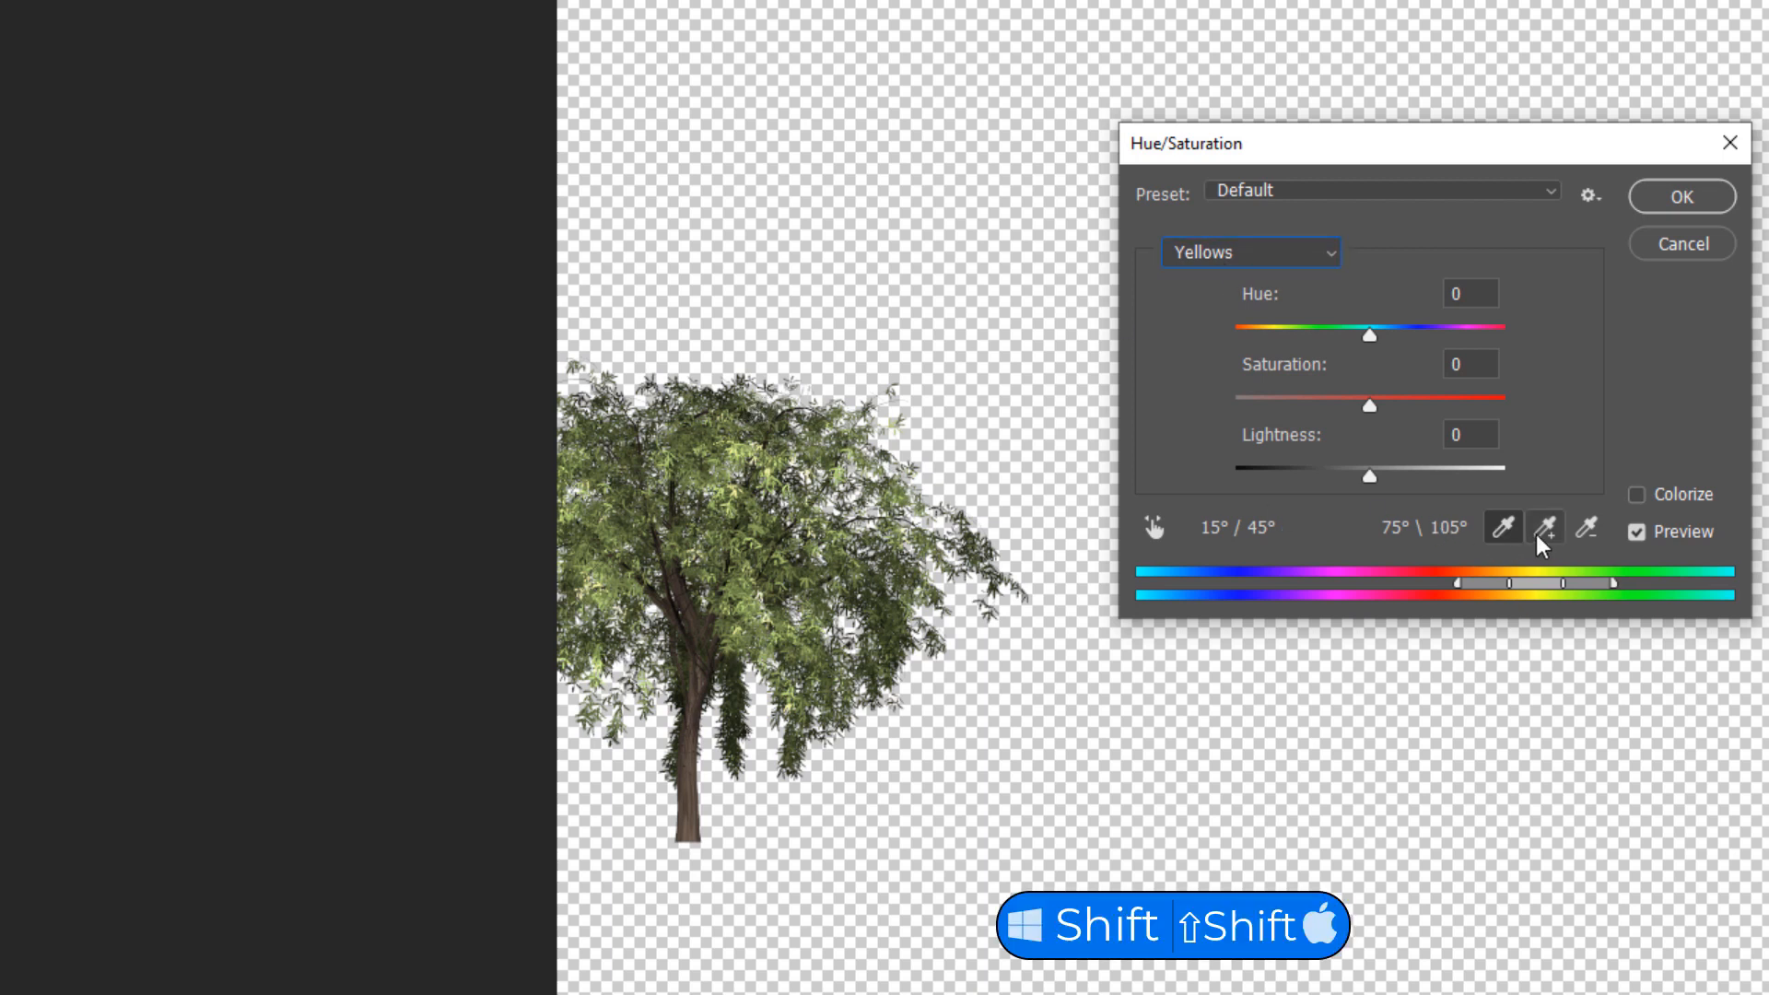
shift+click(748, 475)
shift+click(701, 424)
Shift the Yellows hue to +15 and saturation to -8, and apply the adjustment to the tree.
mouse_move(1367, 333)
mouse_down()
mouse_move(1395, 335)
mouse_move(1380, 335)
mouse_up()
mouse_move(1367, 402)
mouse_down()
mouse_move(1340, 402)
mouse_move(1385, 400)
mouse_up()
drag(1379, 339, 1391, 339)
drag(1382, 402, 1358, 401)
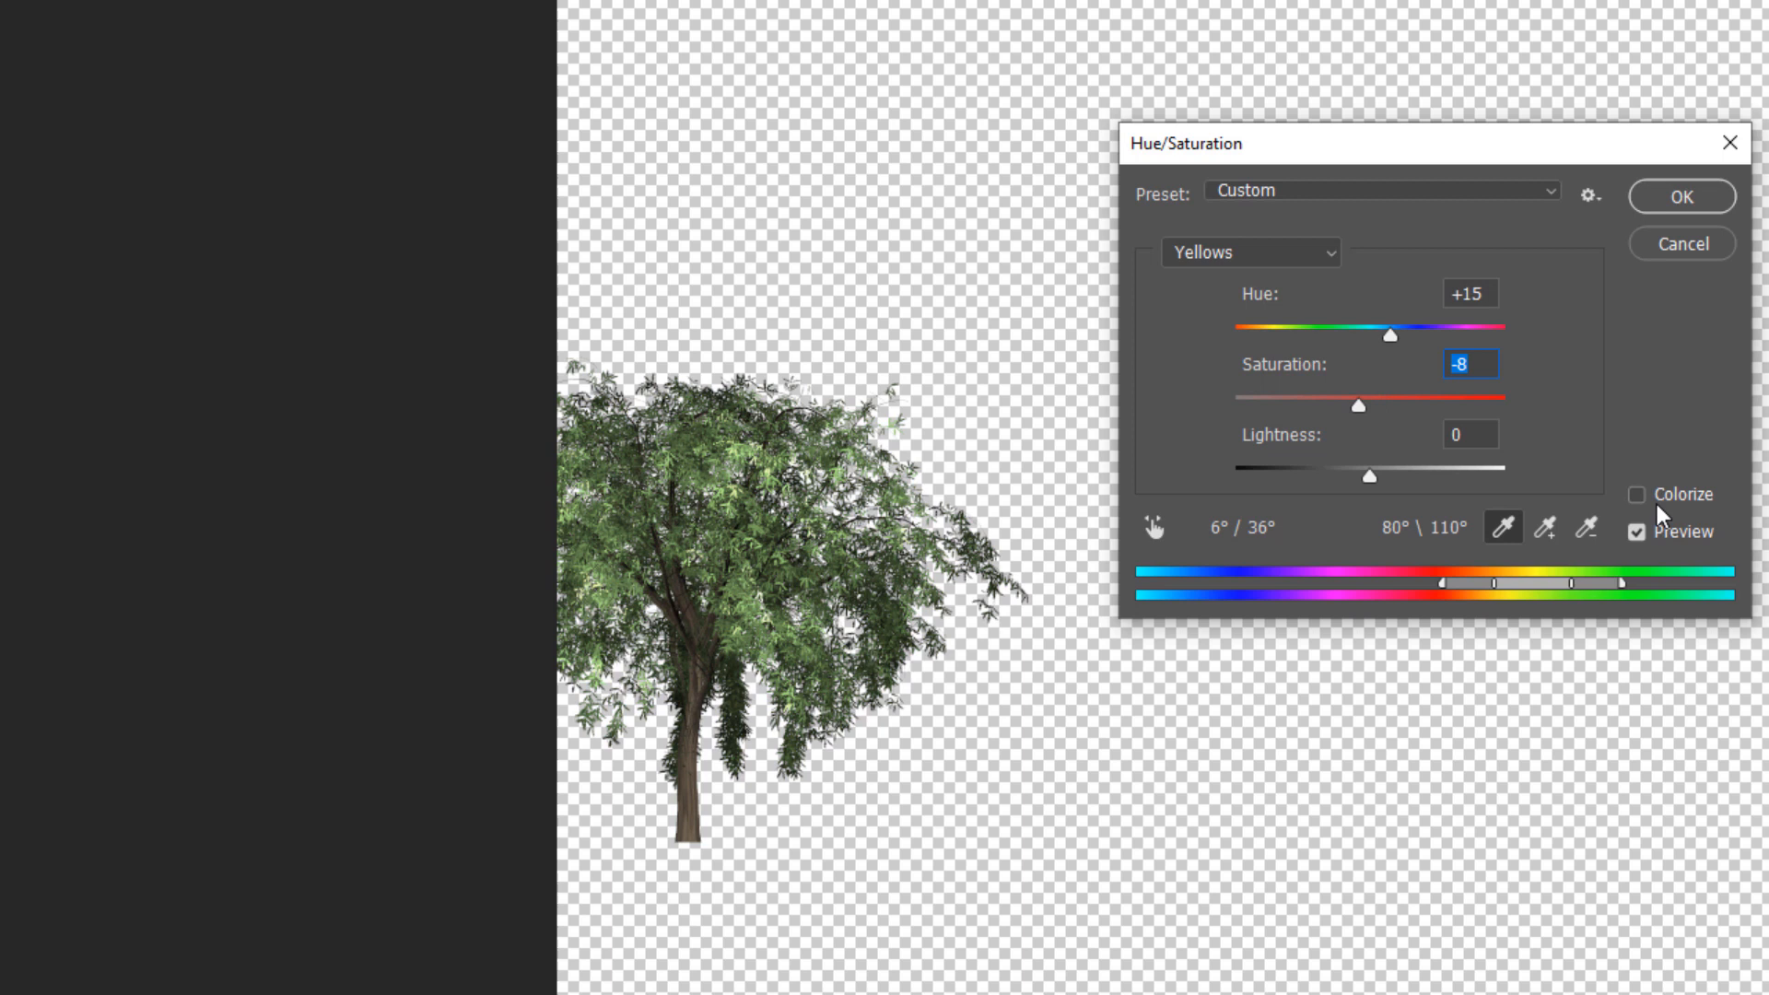
click(1657, 532)
click(1672, 193)
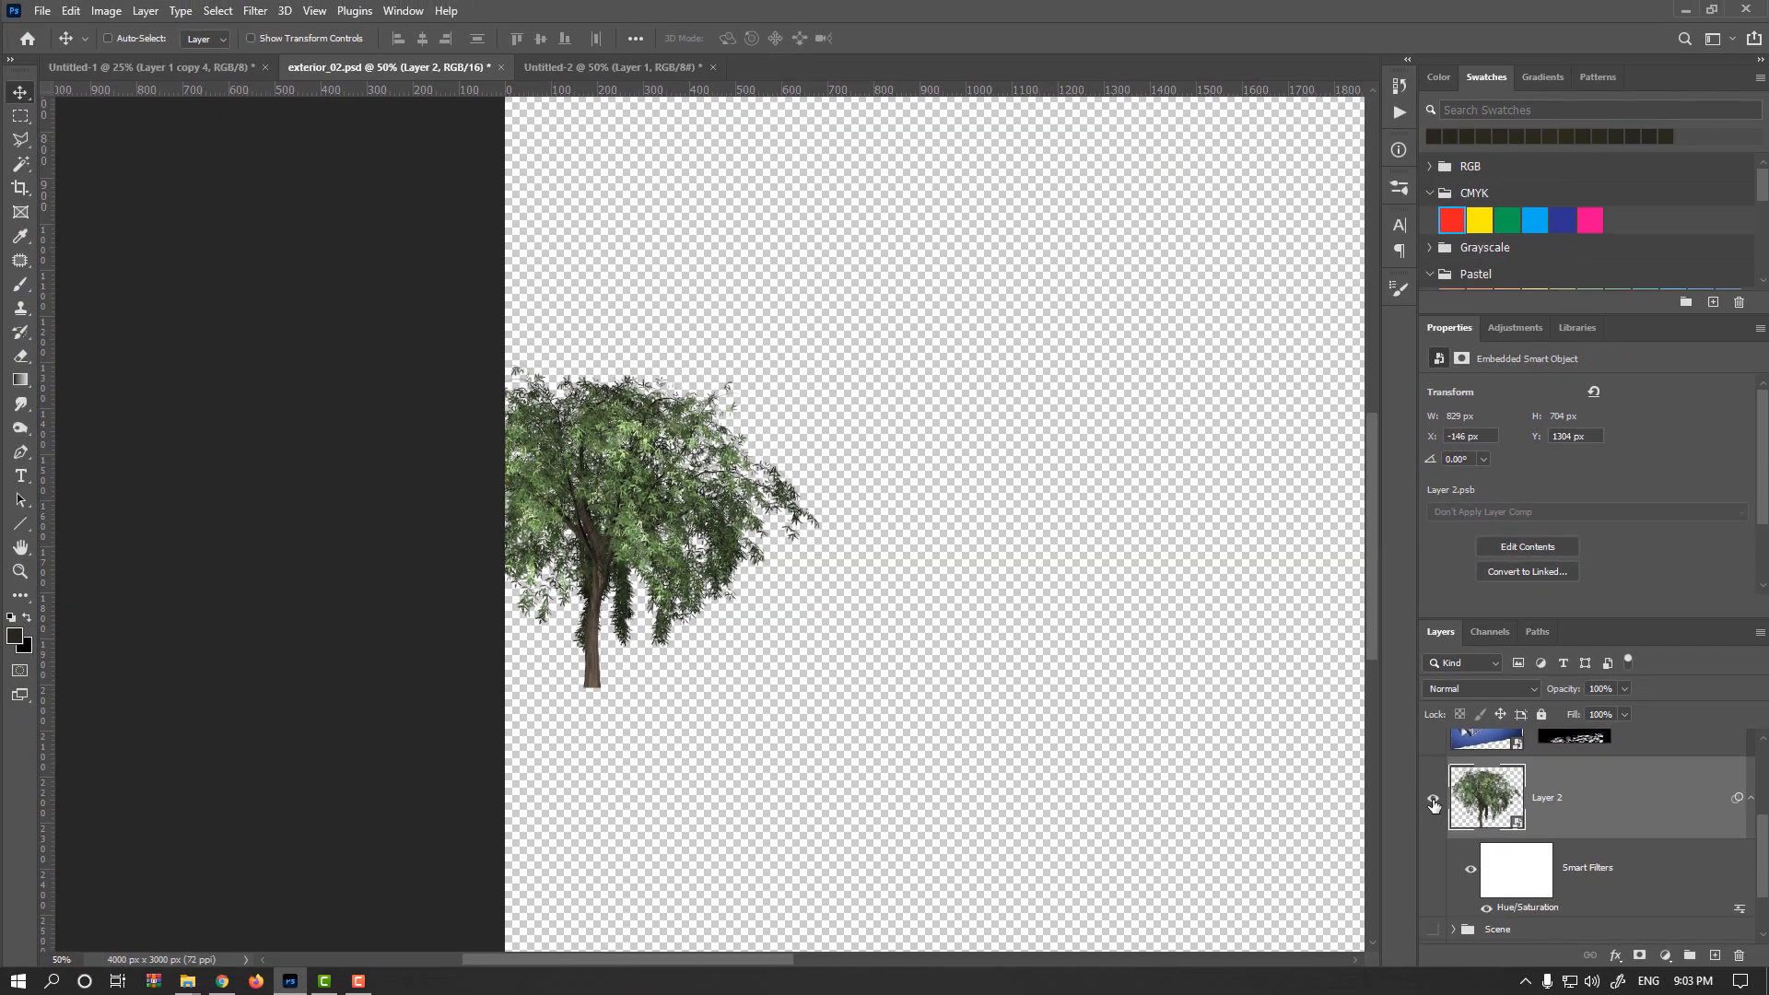
Show the other layers again, scale the tree down to about 661 × 561 px and set it on the hill.
alt+click(1430, 798)
mouse_move(622, 588)
mouse_down()
mouse_move(622, 555)
mouse_move(627, 586)
mouse_up()
key(ctrl+t)
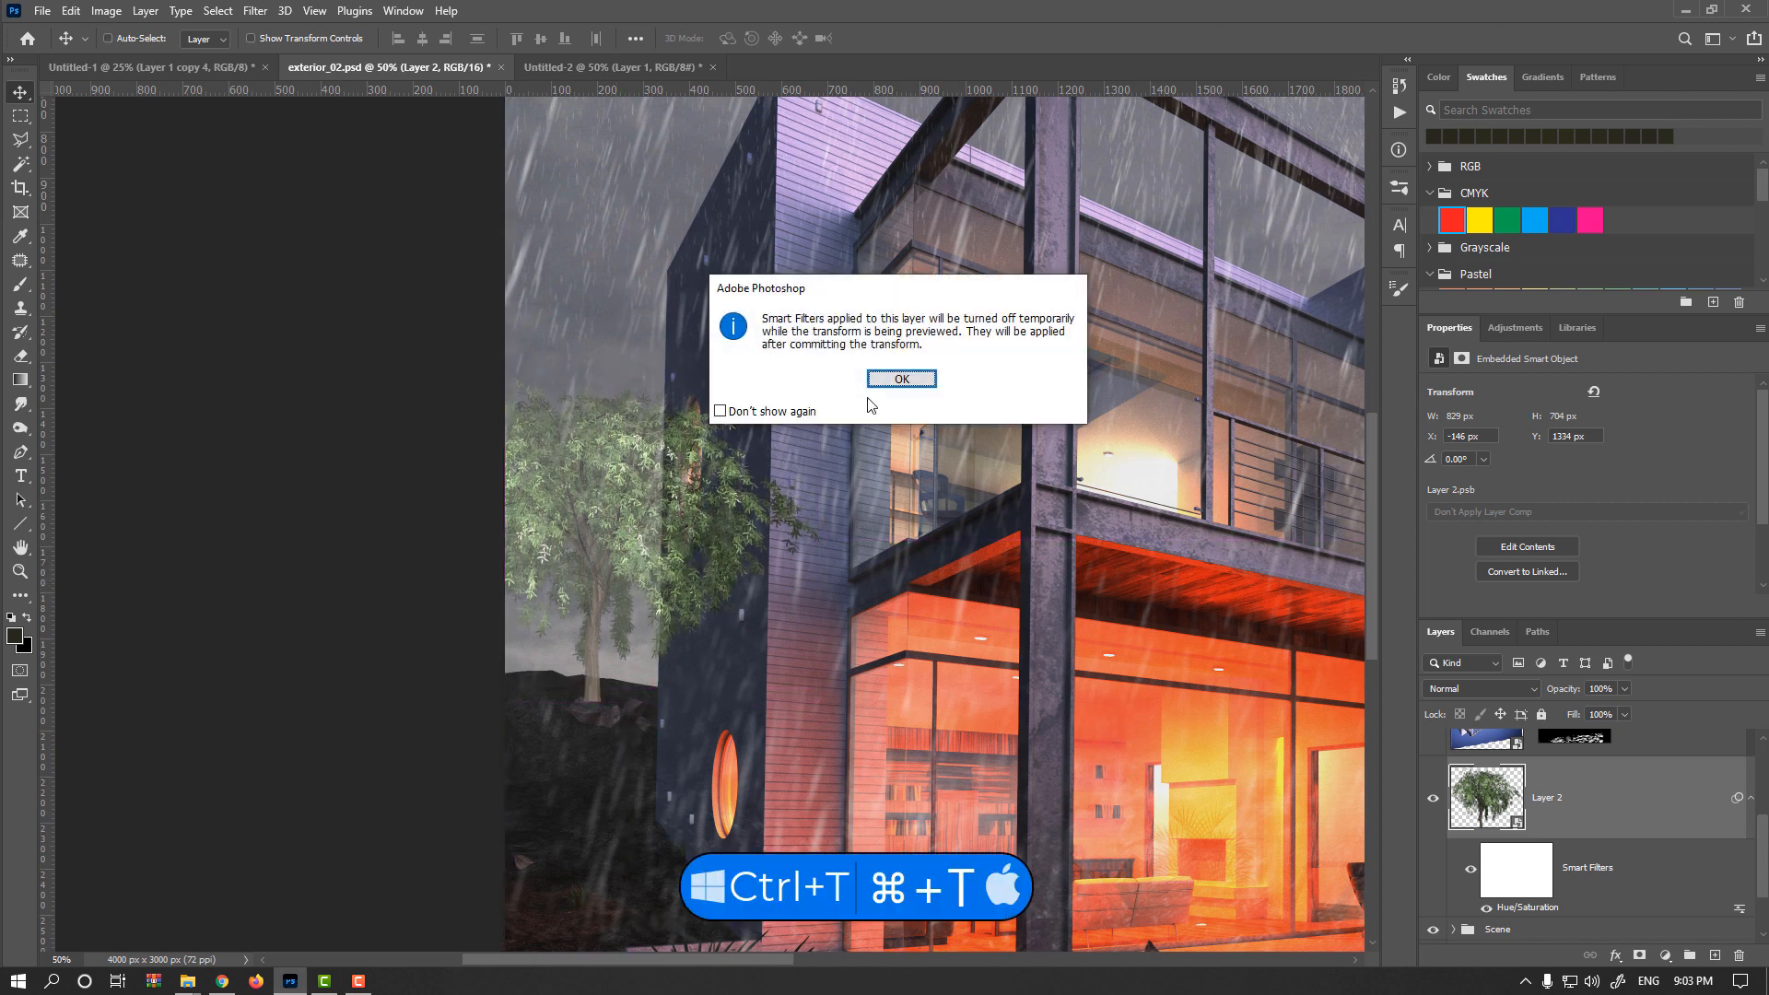
click(890, 379)
drag(813, 390, 743, 442)
drag(643, 574, 697, 562)
key(Return)
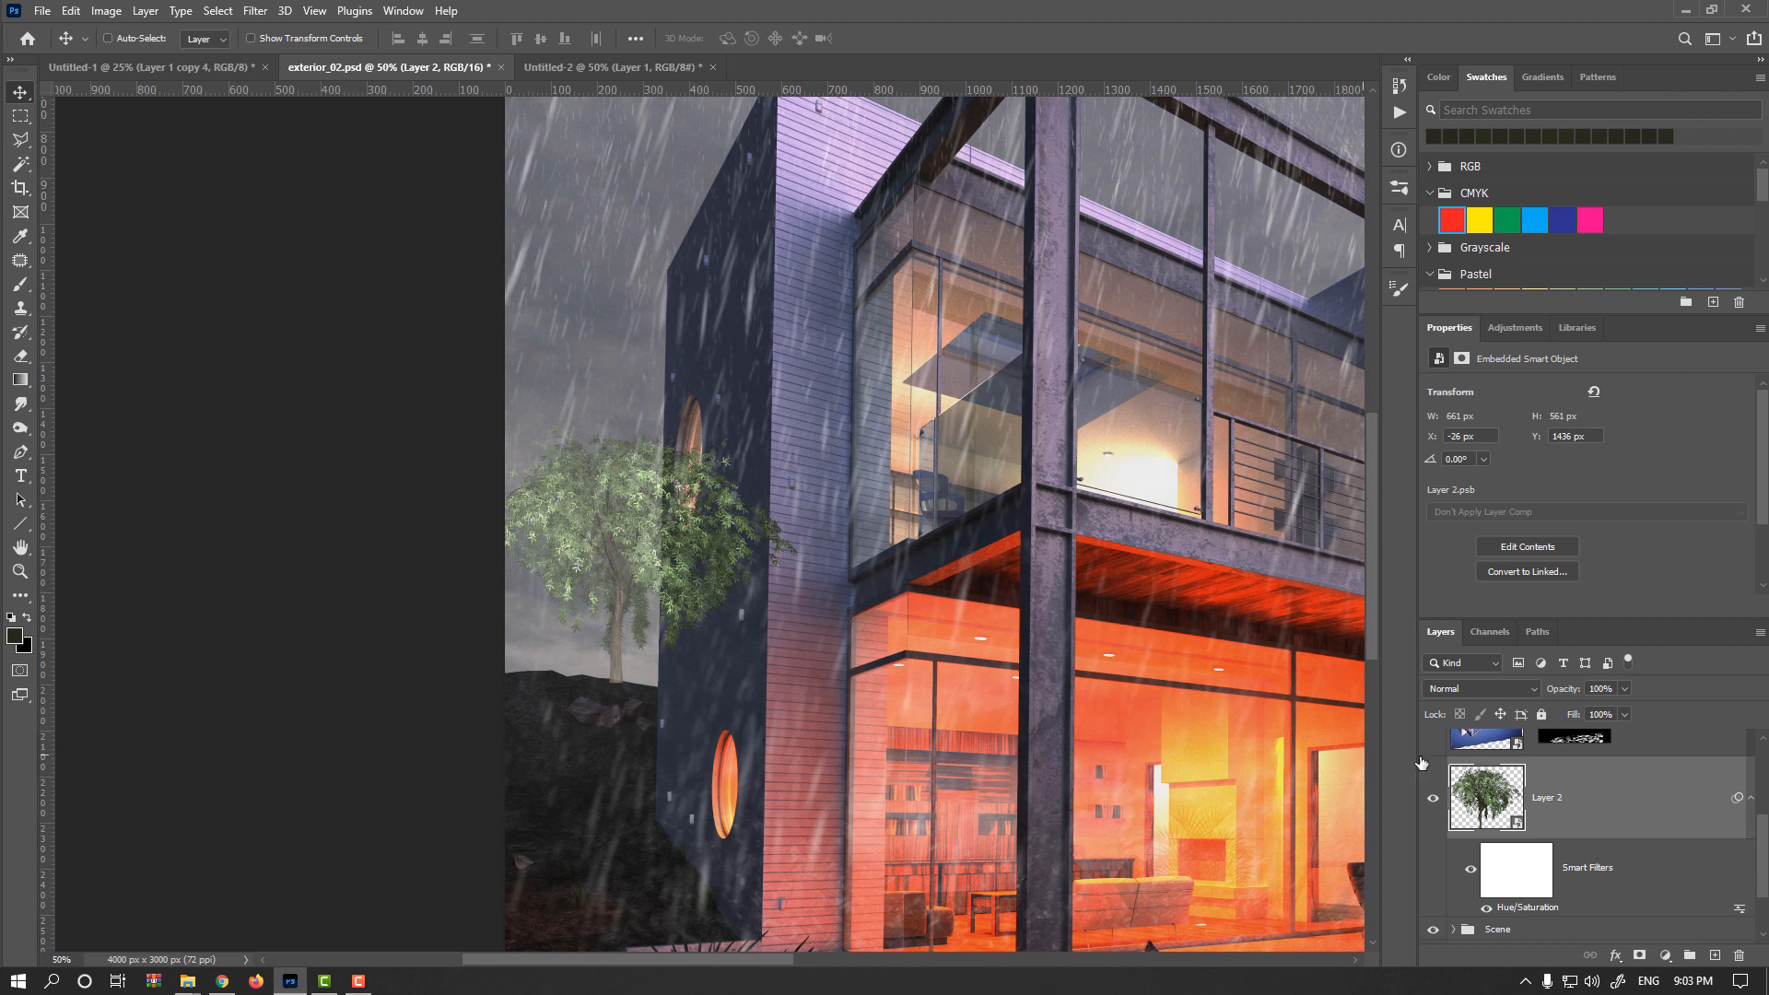
Move the tree layer into the Scene group, directly above the Background copy layer.
drag(1493, 794, 1542, 792)
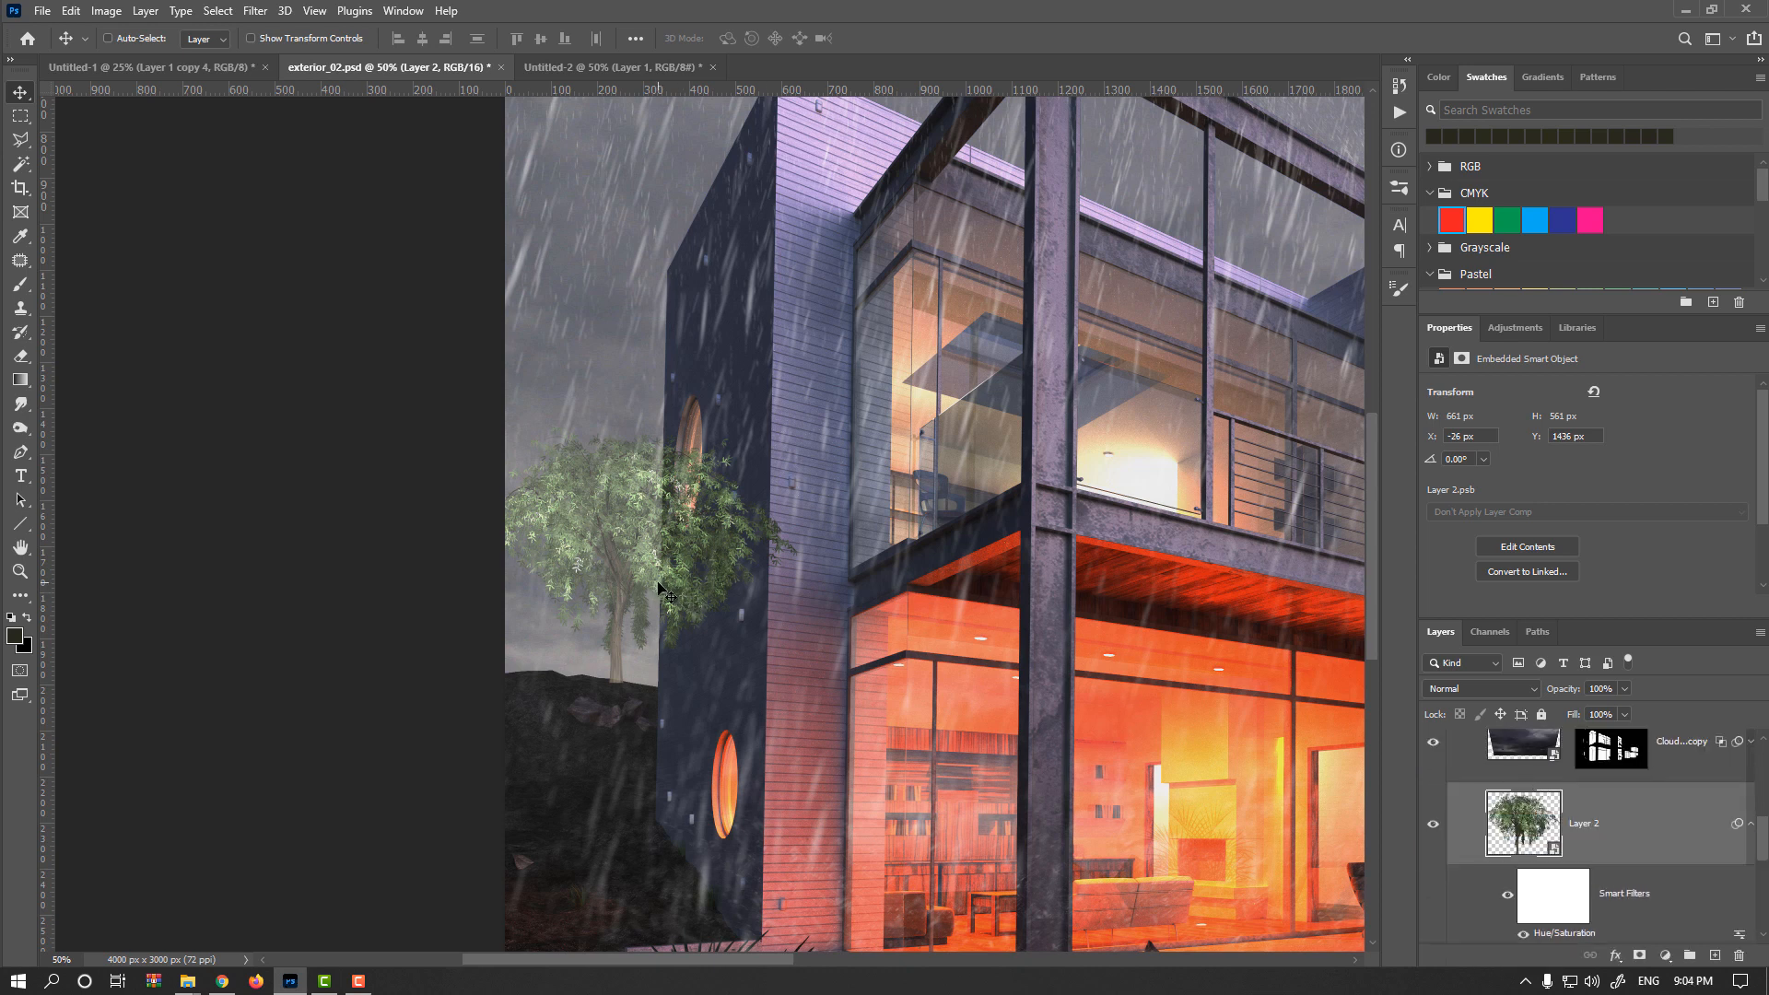
scroll(1578, 770, down, 3)
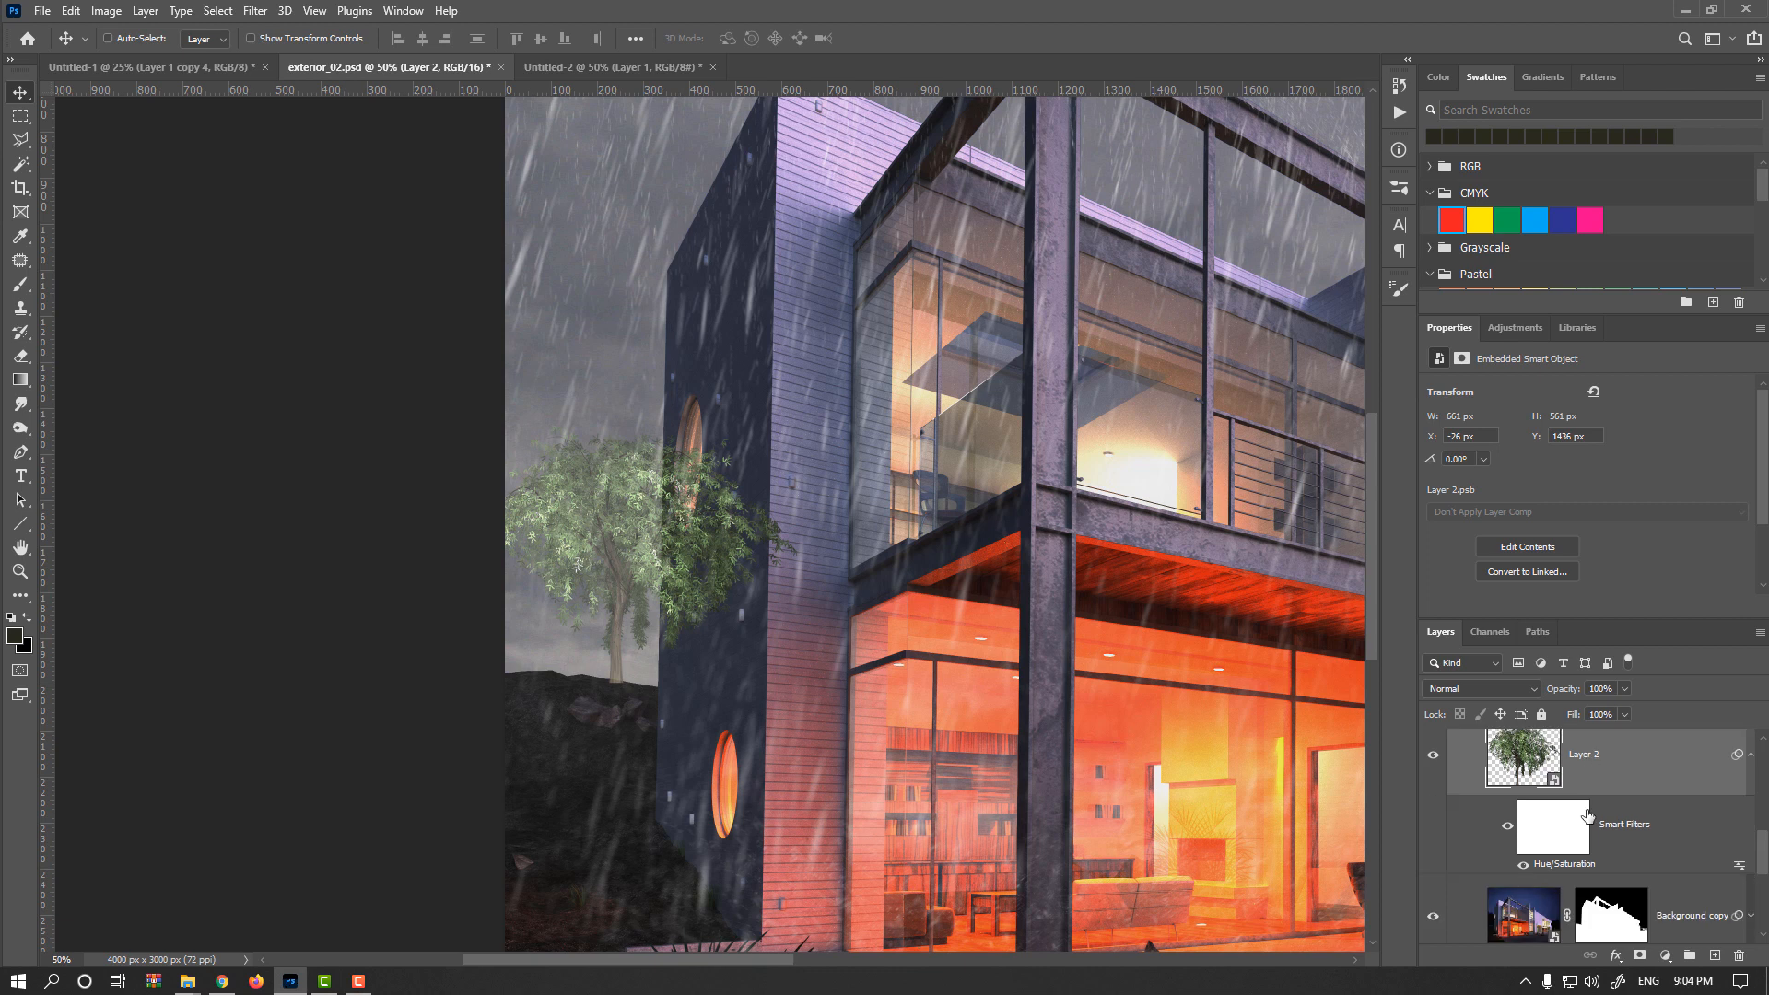
scroll(1612, 887, up, 1)
scroll(1626, 922, up, 1)
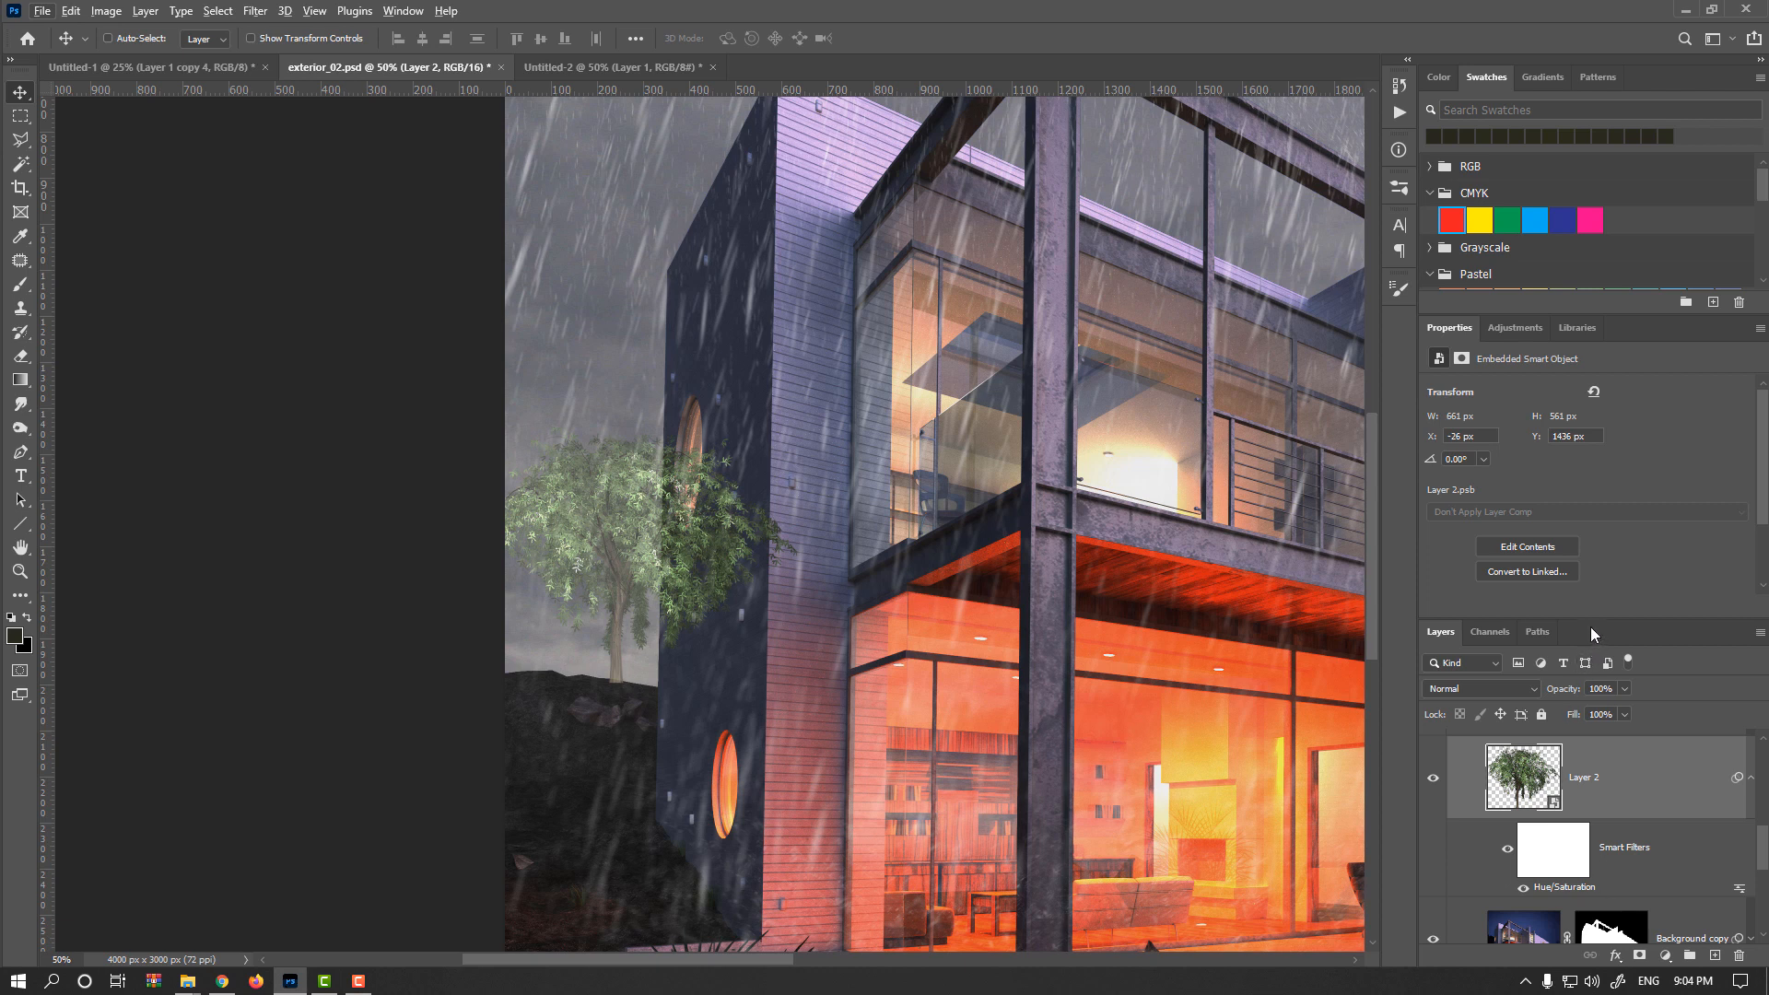
drag(1590, 624, 1590, 562)
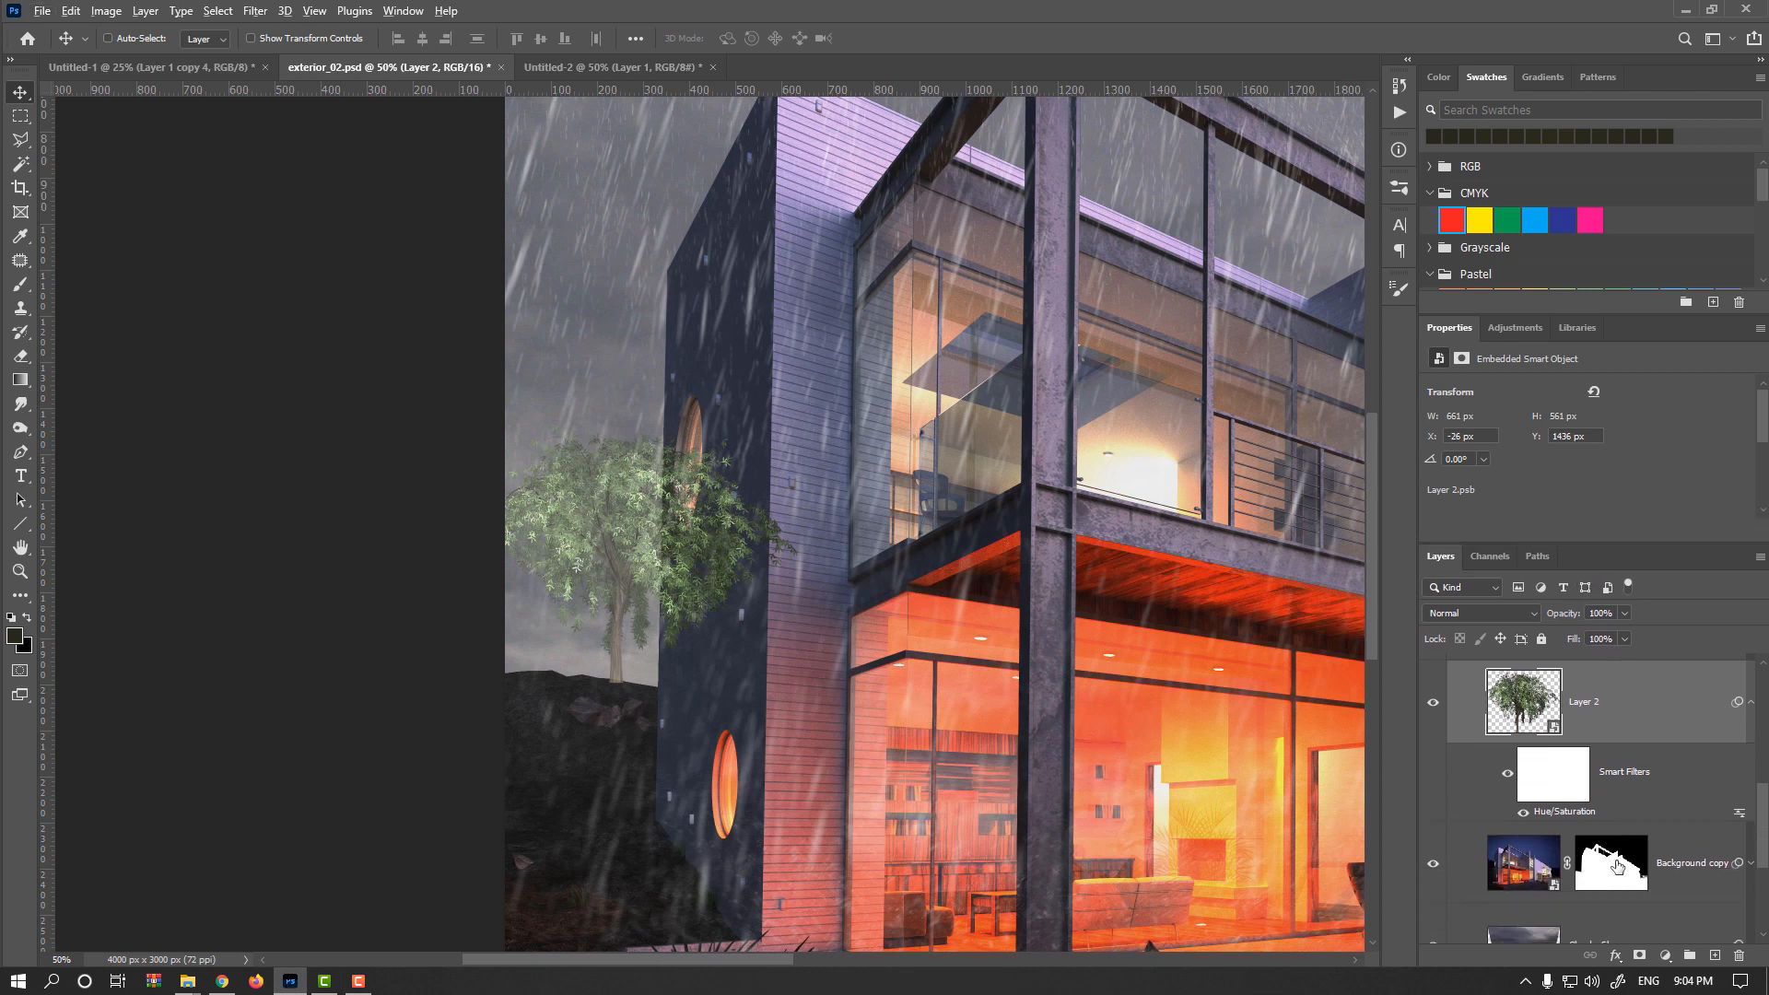
Give the tree layer an inverted copy of the Background copy layer's mask, unlinked from the tree.
key(alt)
drag(1608, 878, 1612, 726)
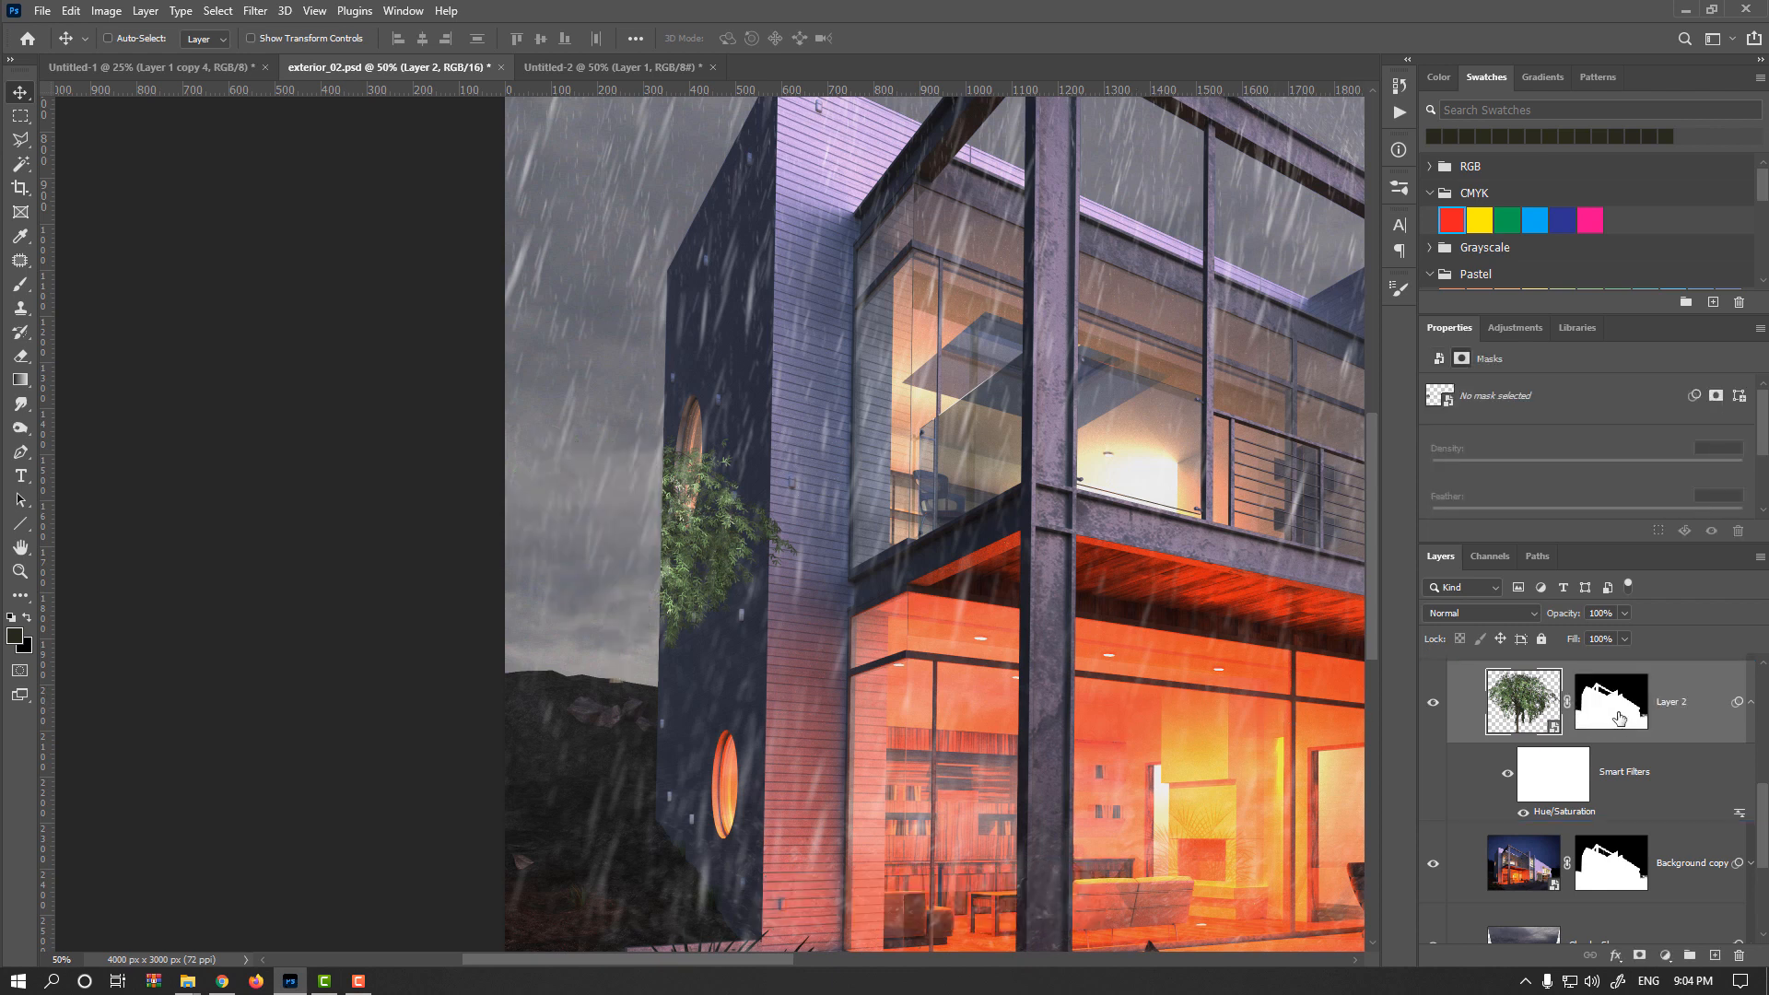
click(1618, 717)
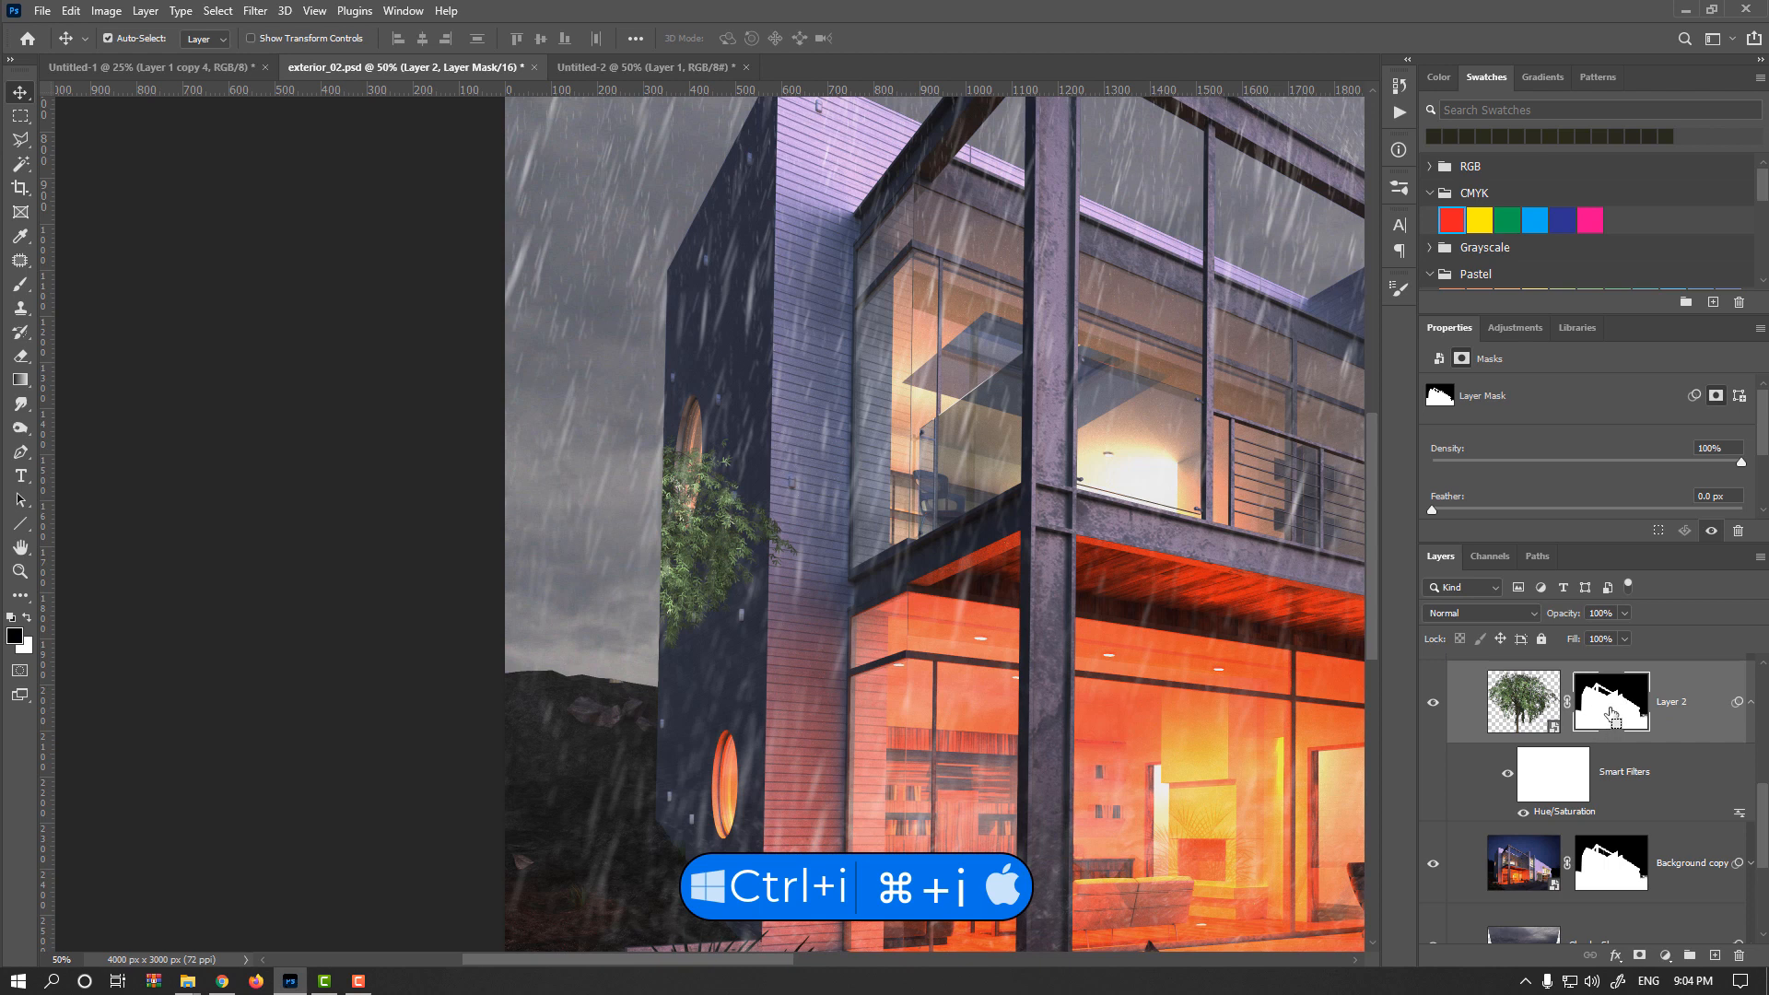
key(ctrl+i)
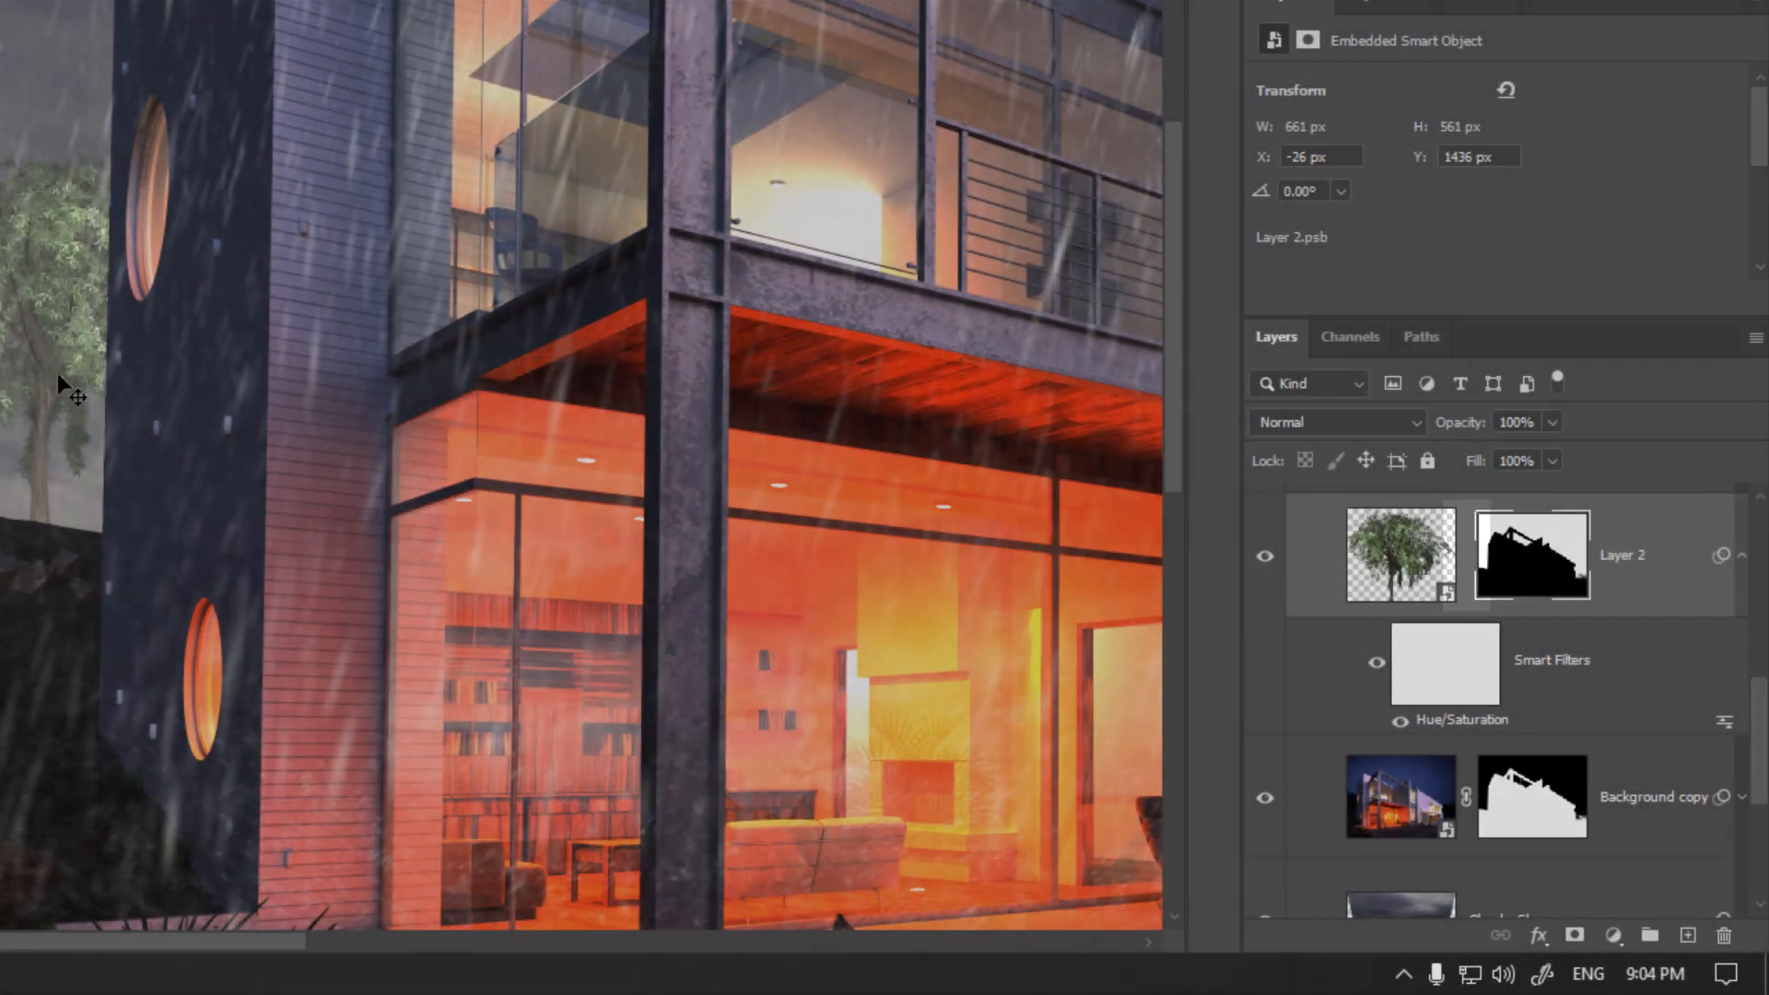
Reposition the tree independently of its mask and enlarge it to about 862 × 731 px, partly behind the building.
drag(59, 383, 74, 405)
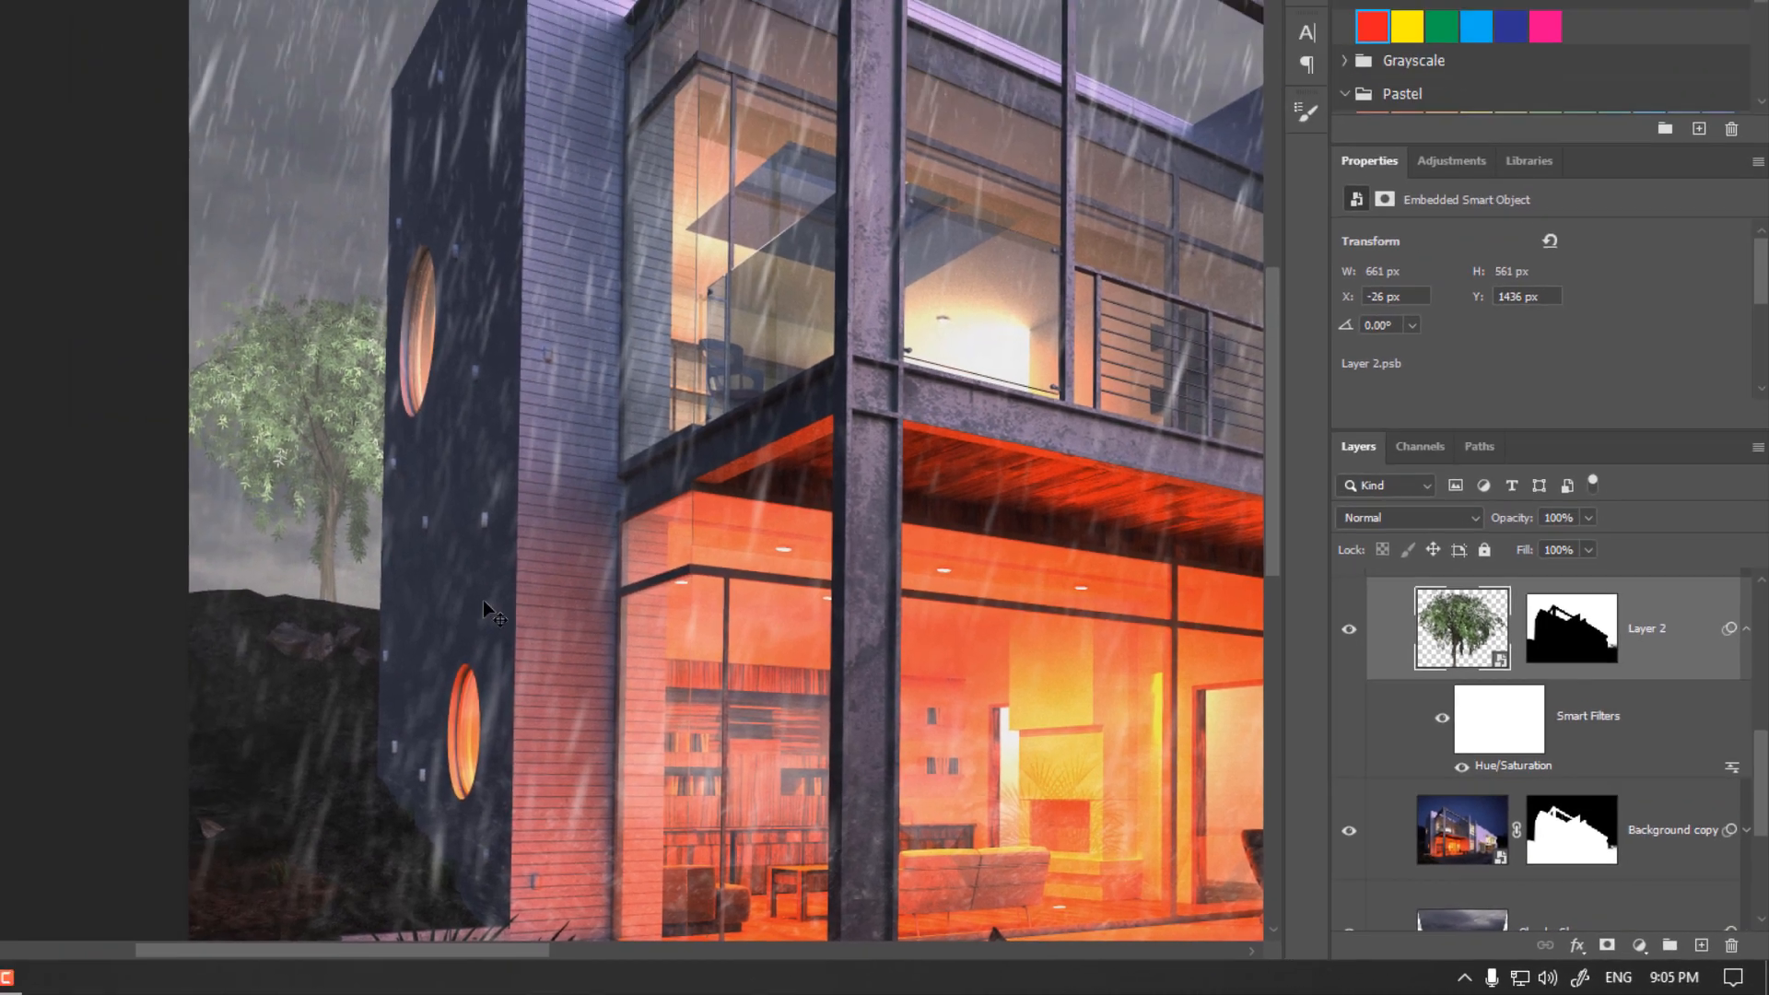
click(41, 438)
drag(614, 623, 640, 652)
key(ctrl+t)
click(902, 382)
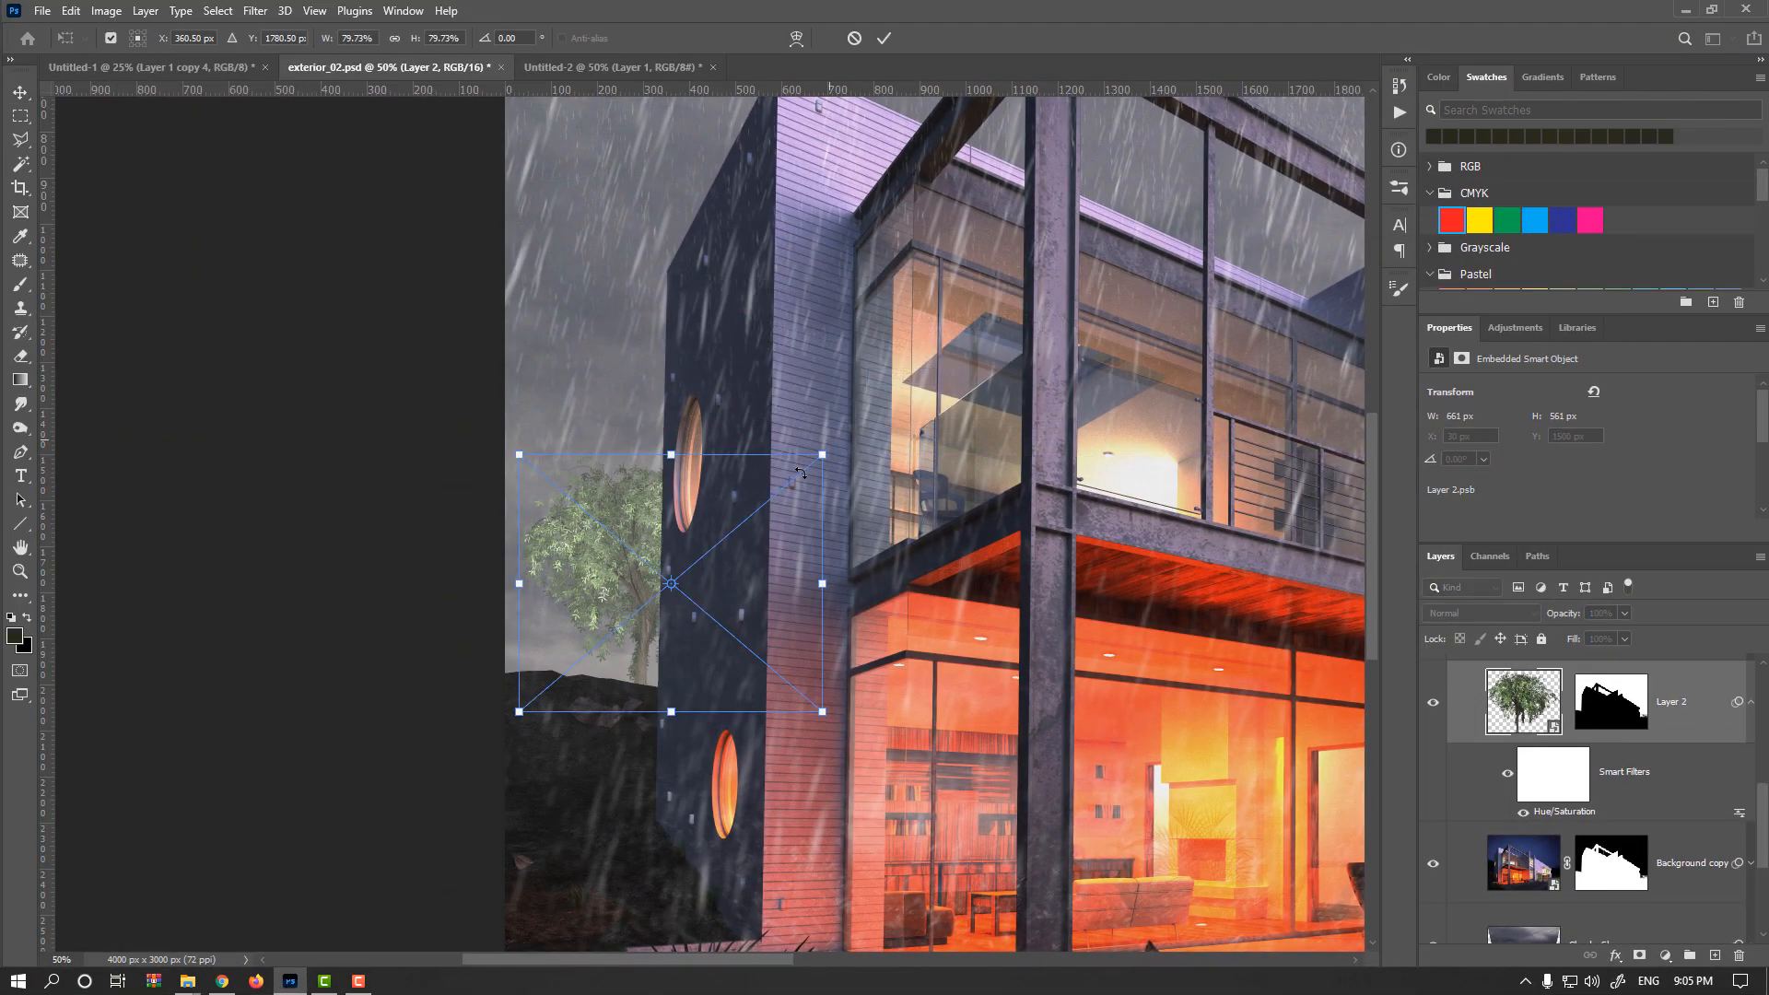
drag(824, 450, 918, 373)
drag(728, 494, 714, 470)
key(Return)
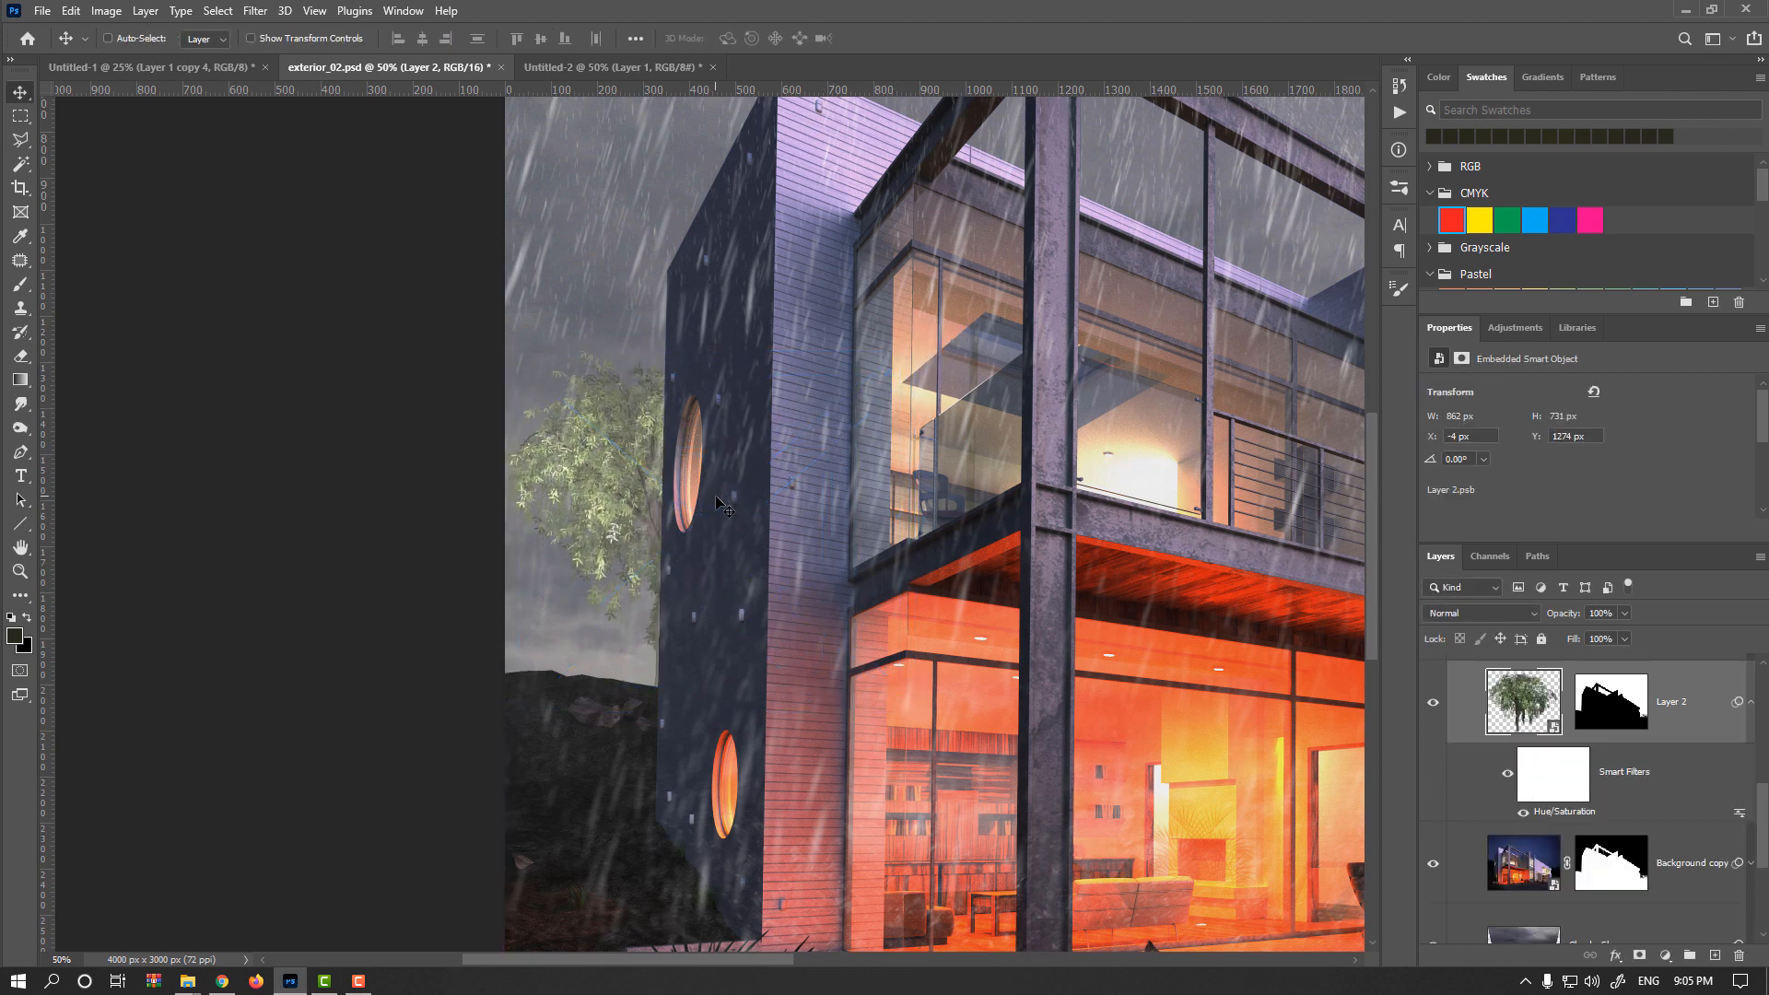
Darken the tree with a Curves adjustment, lowering the white point's output to 222 and mapping input 157 to output 113.
scroll(685, 577, down, 1)
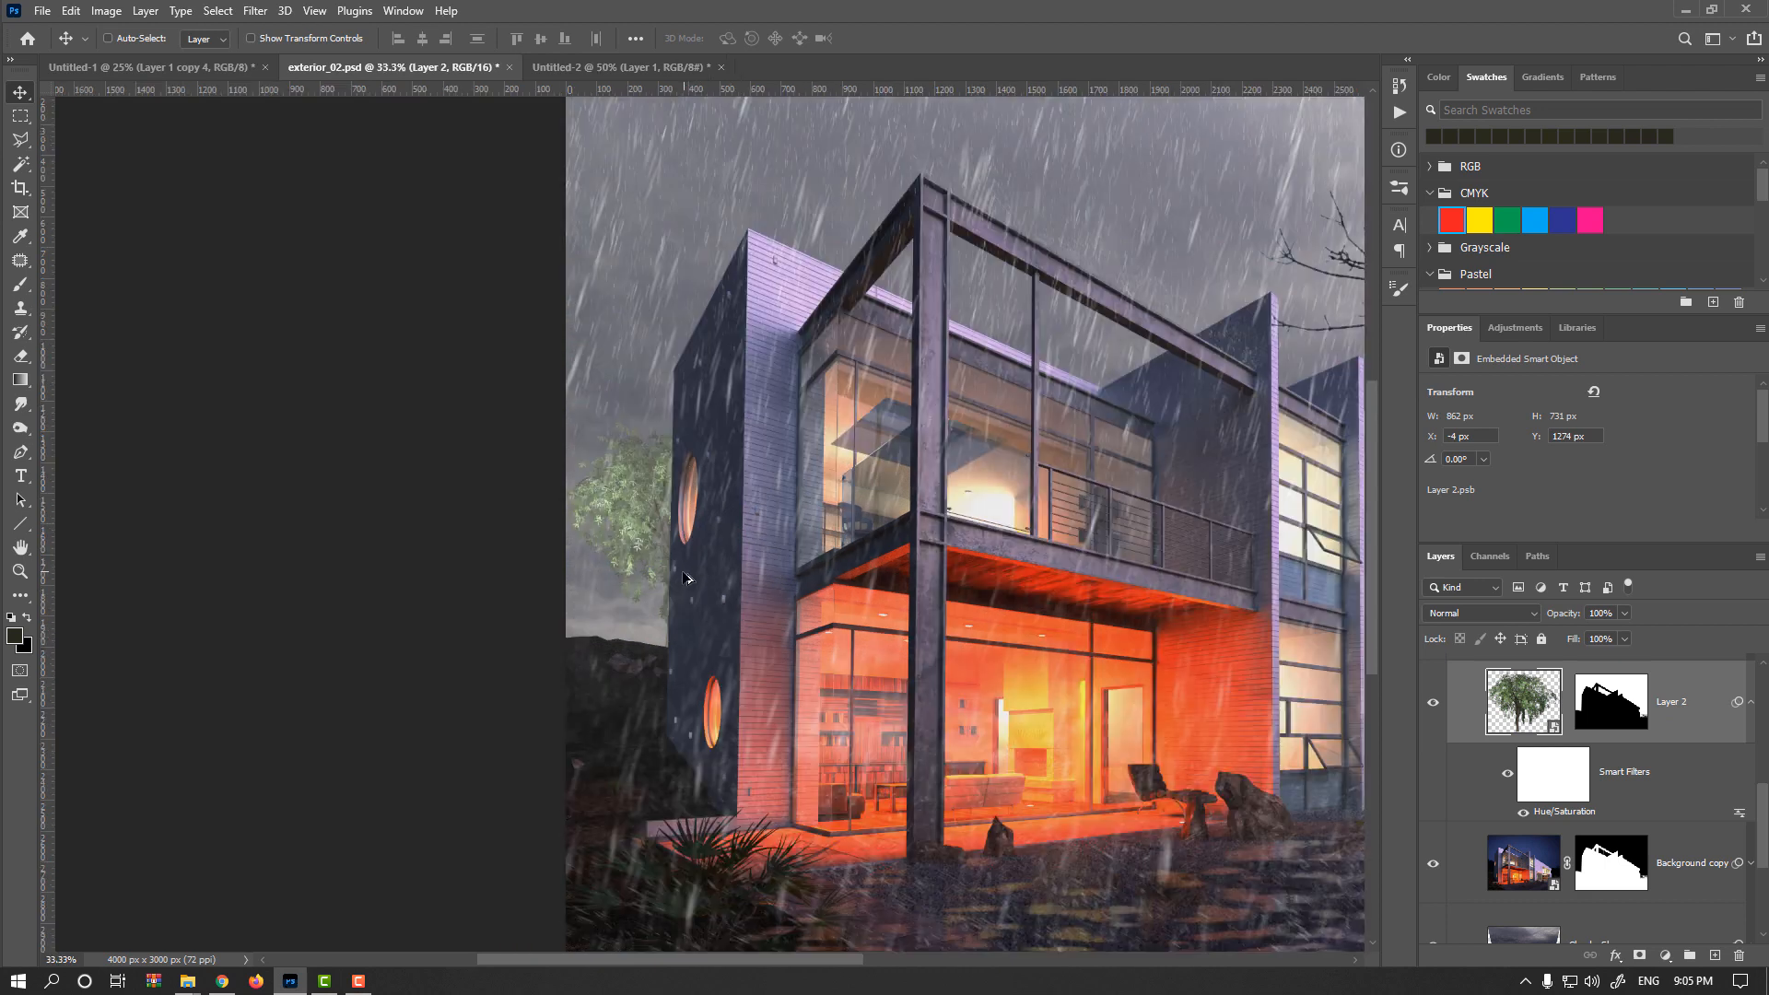
drag(680, 734, 643, 655)
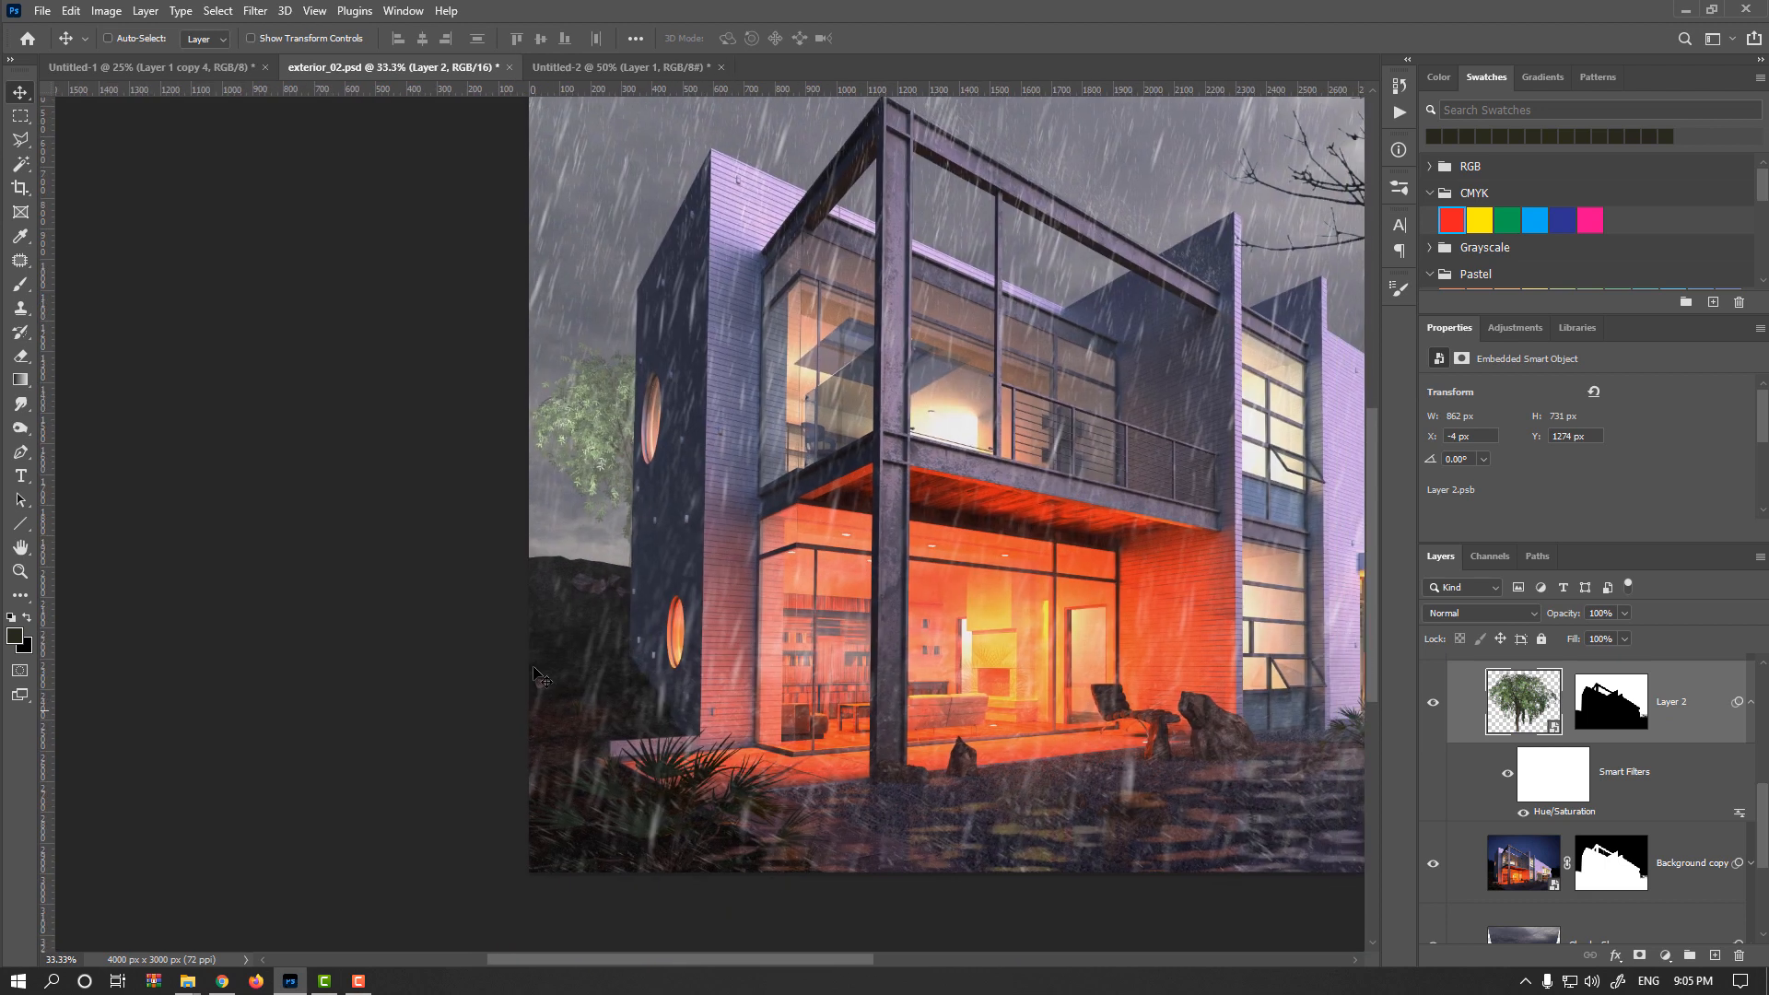
scroll(708, 616, up, 3)
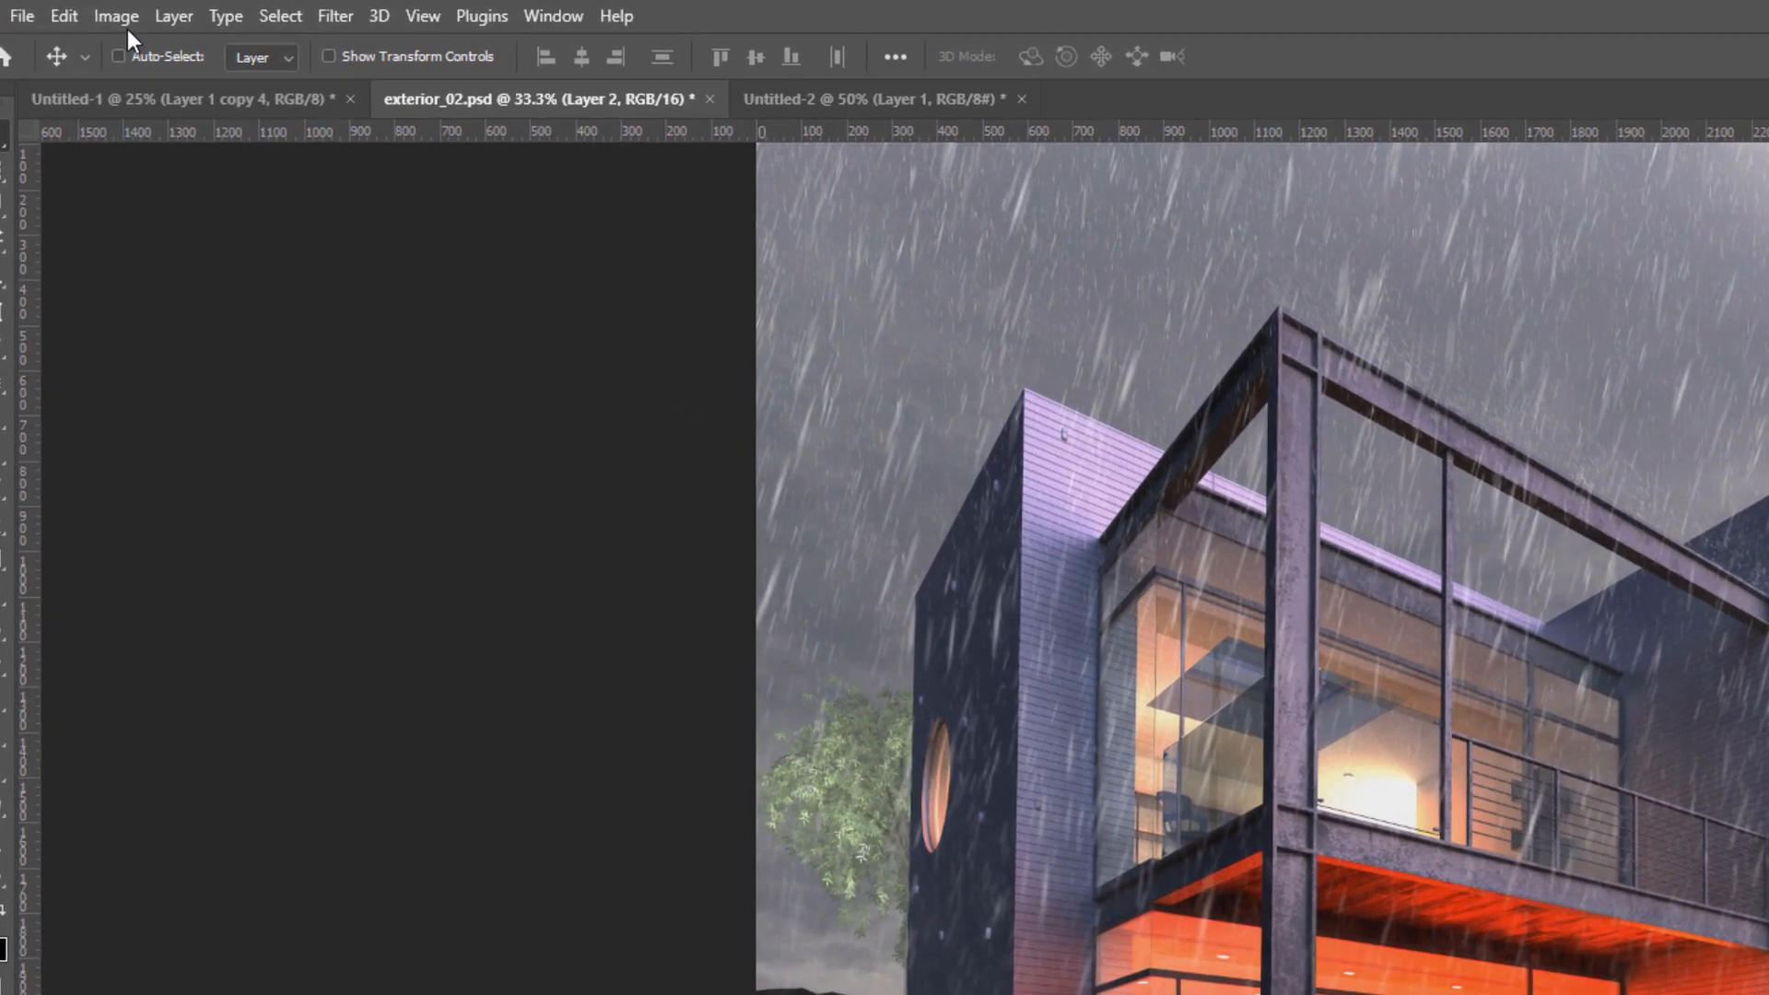
click(107, 11)
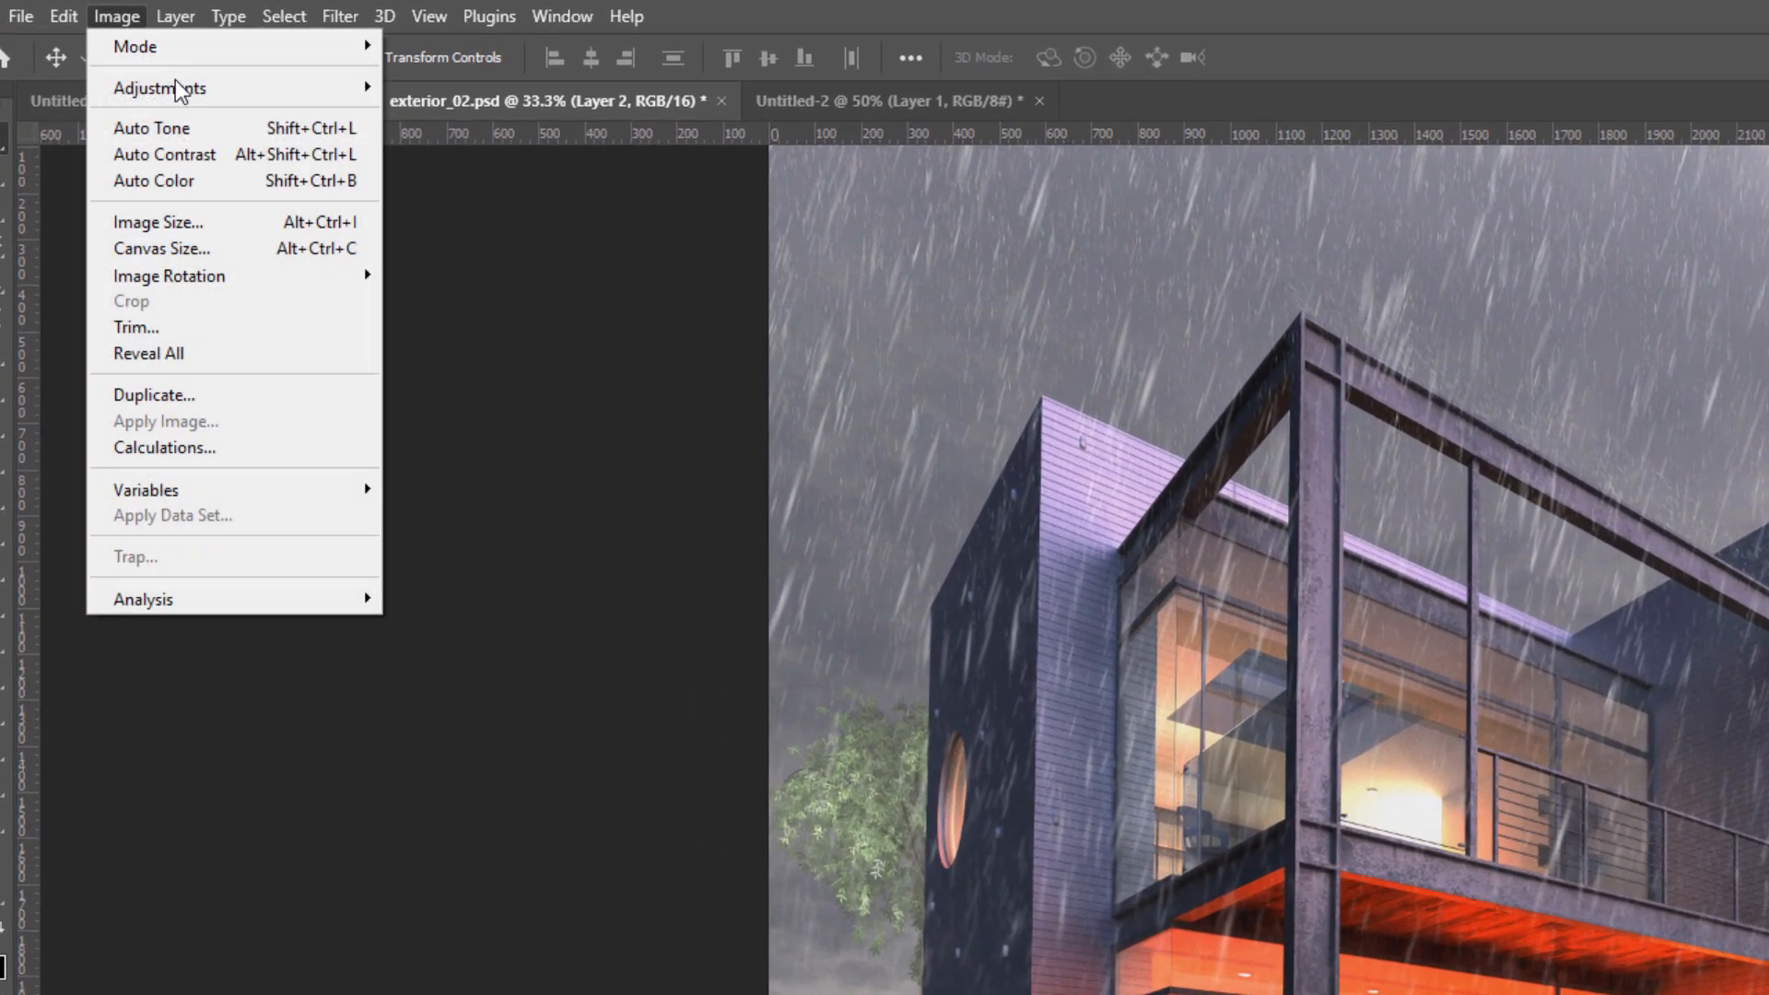
mouse_move(146, 57)
click(550, 140)
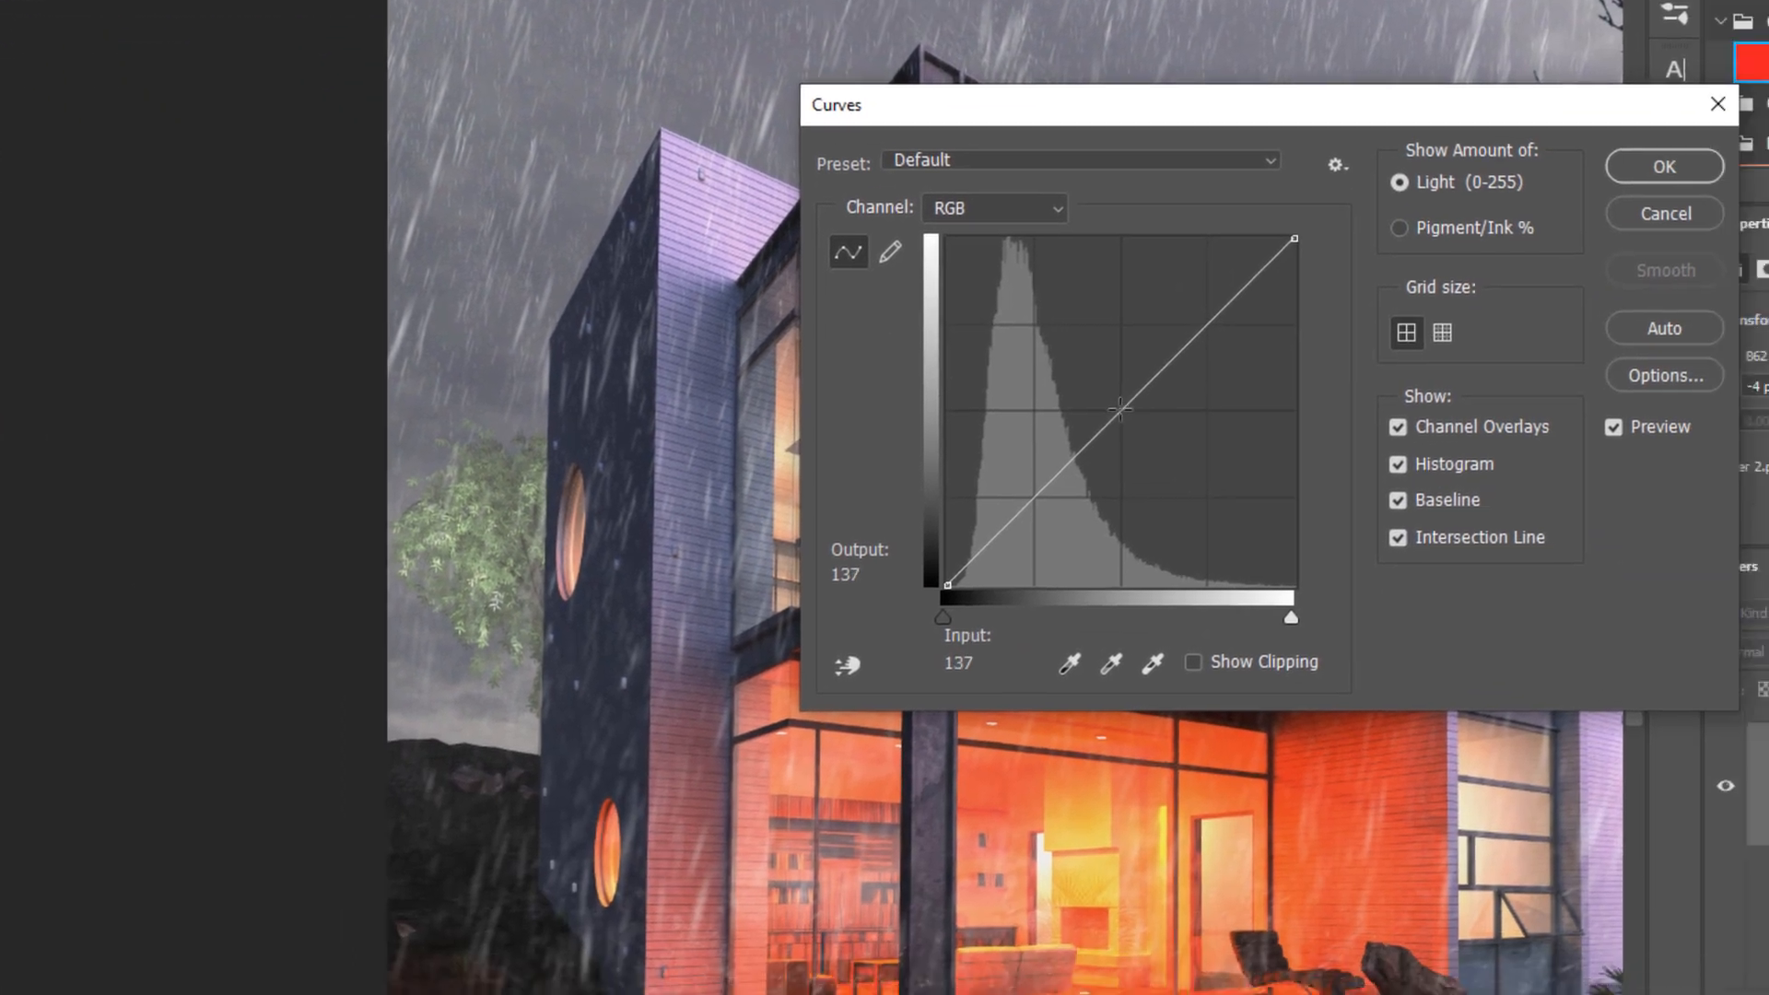
mouse_move(1124, 425)
mouse_down()
mouse_move(1161, 434)
mouse_move(1150, 424)
mouse_up()
drag(1286, 233, 1299, 276)
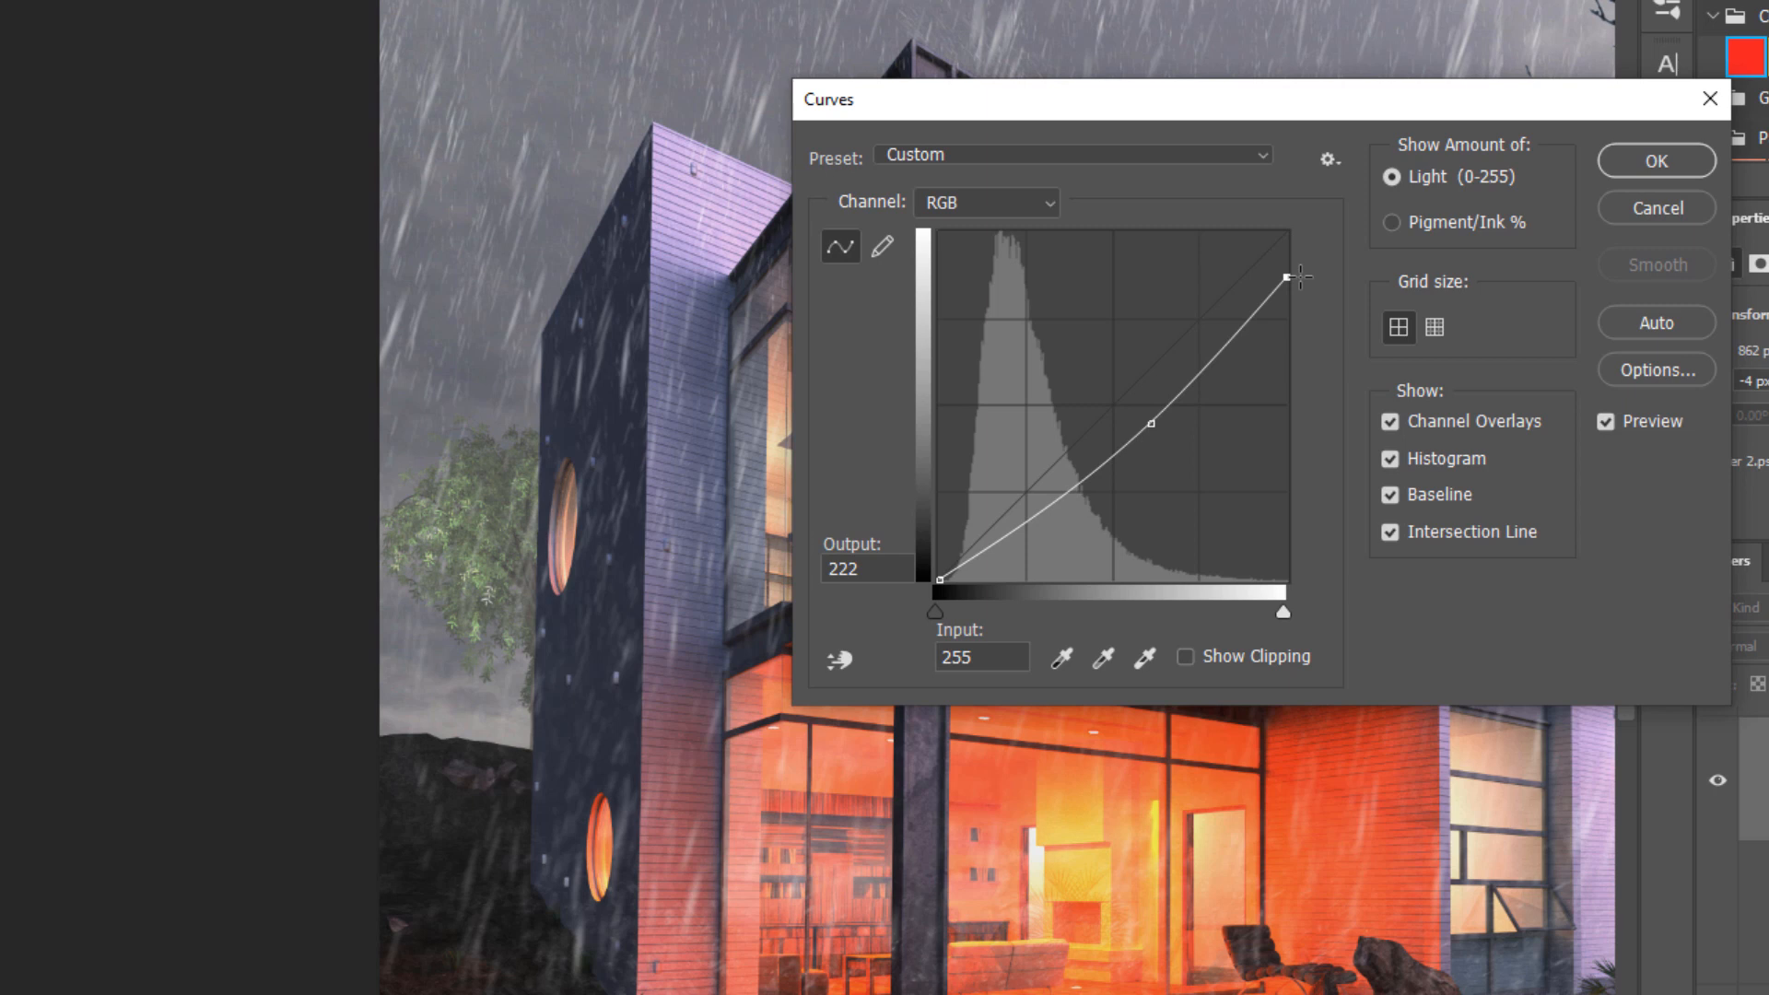
drag(1152, 424, 1155, 424)
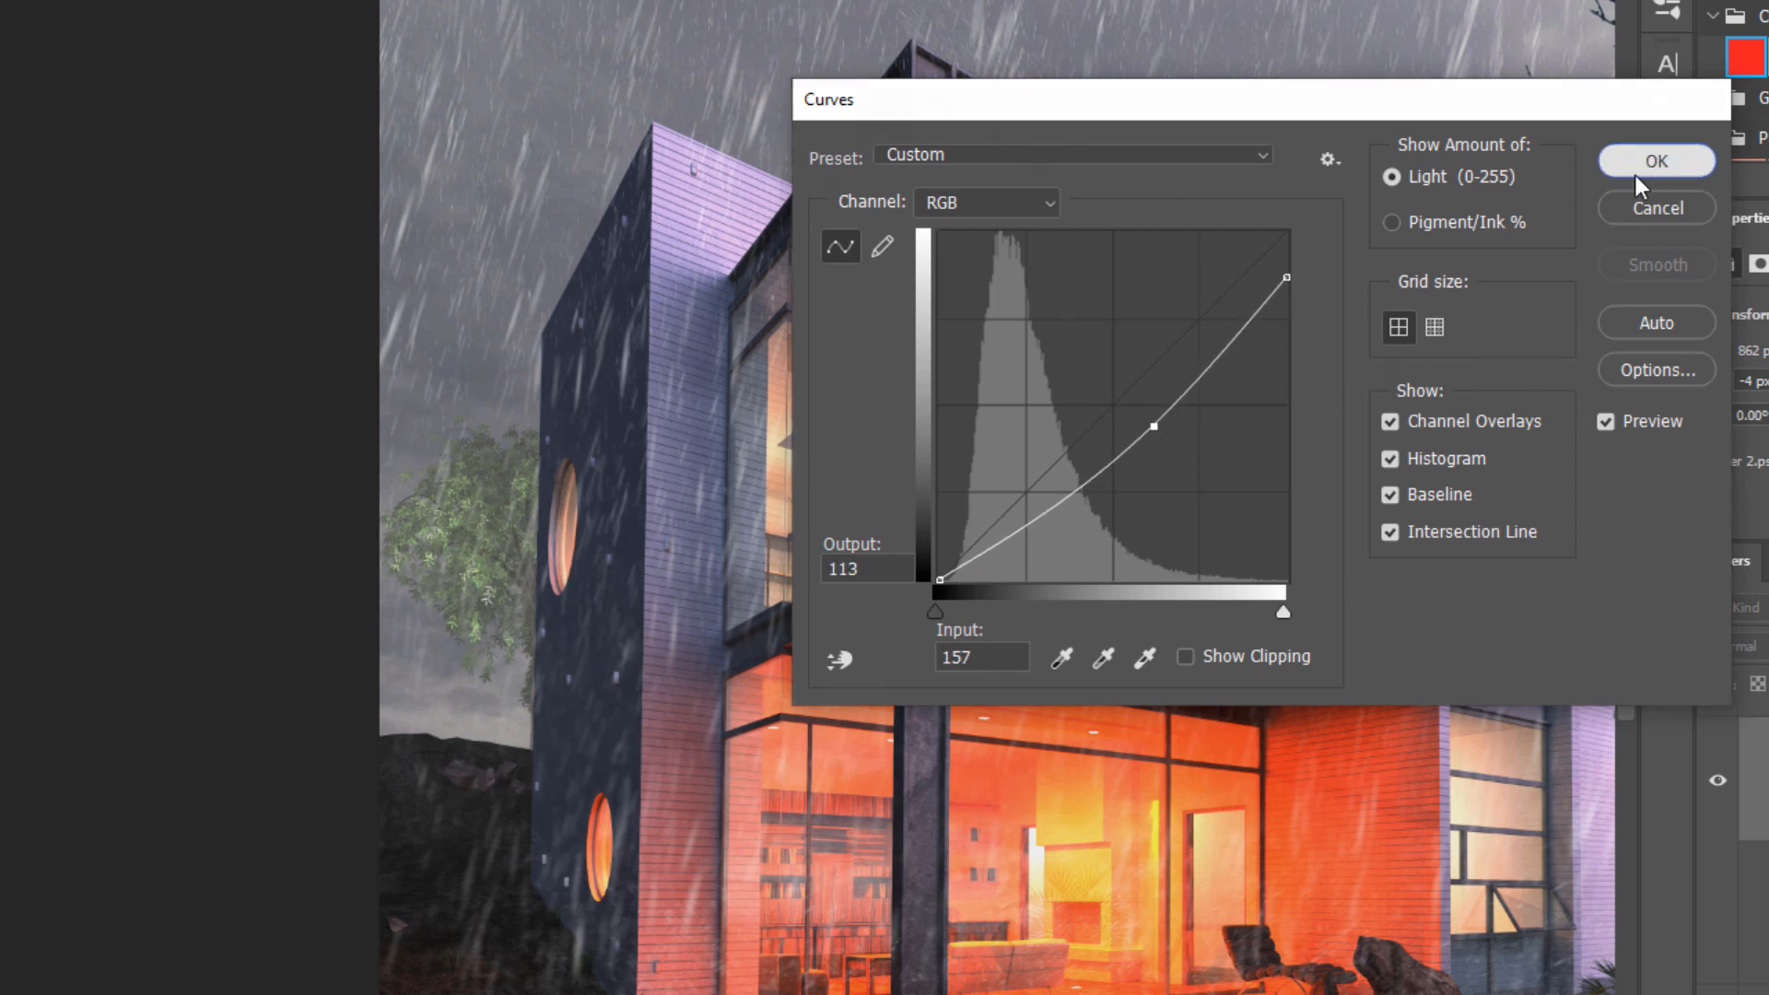
click(1636, 172)
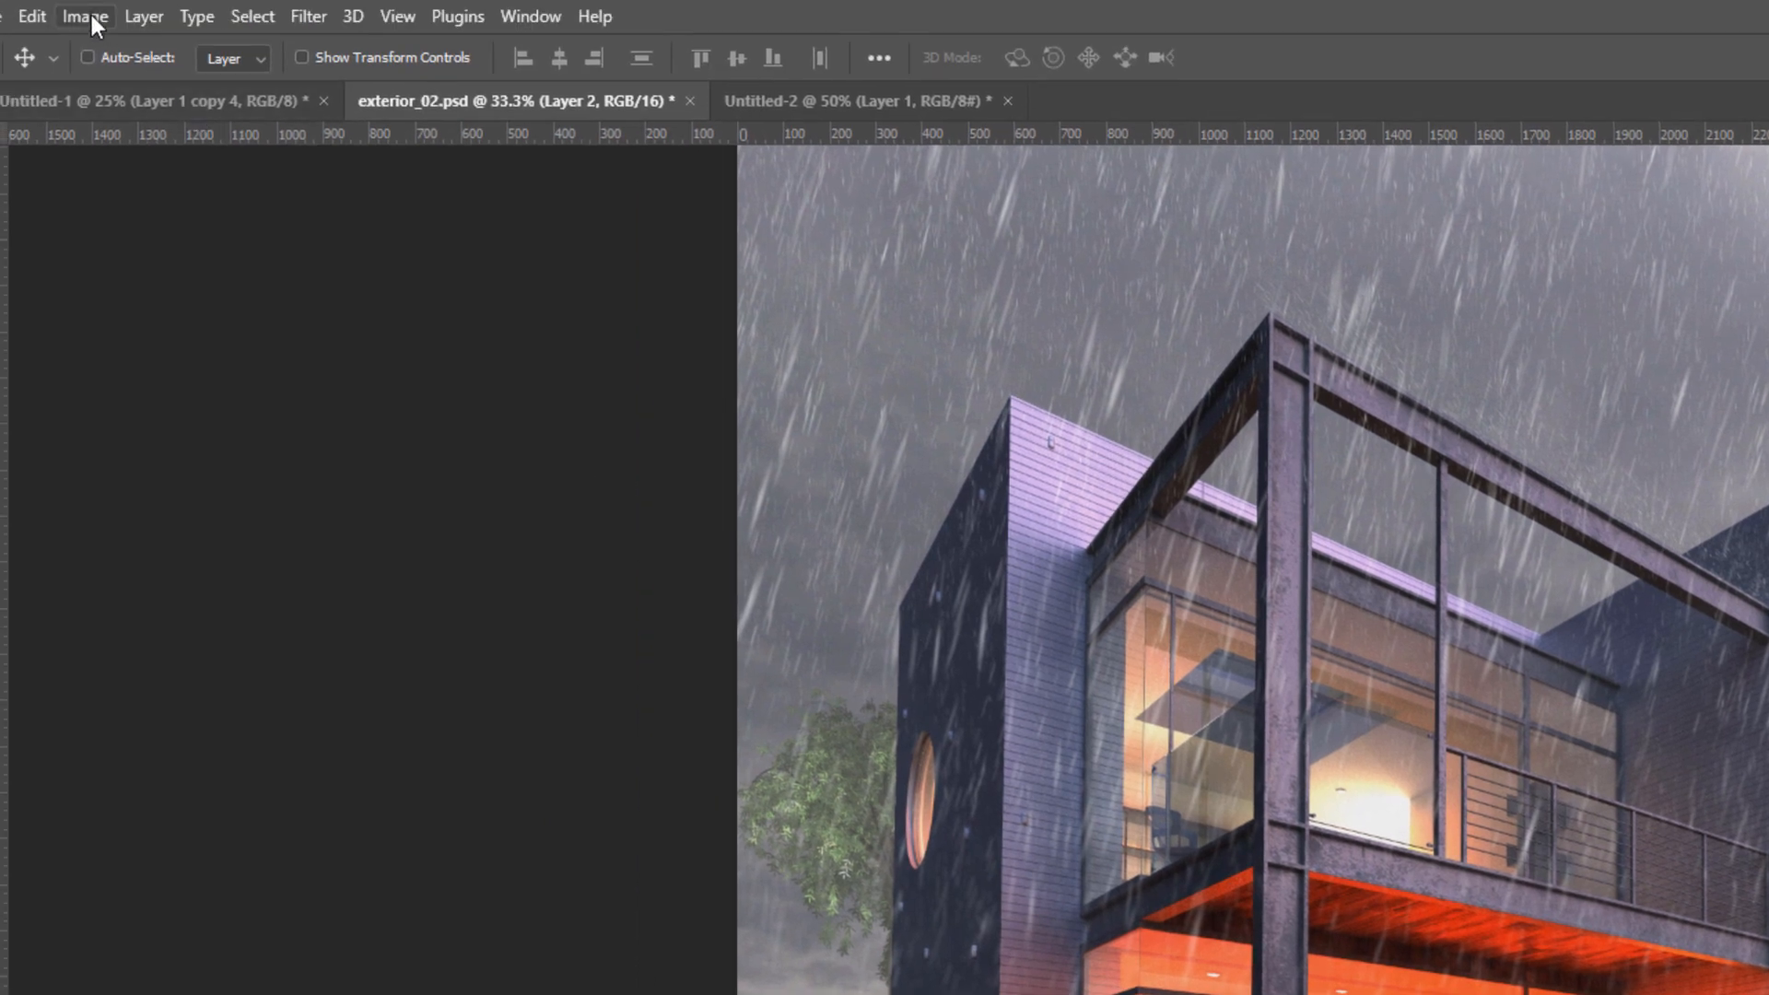
Start a Color Balance adjustment on the tree and shift its shadows +13 toward blue.
click(91, 15)
mouse_move(151, 87)
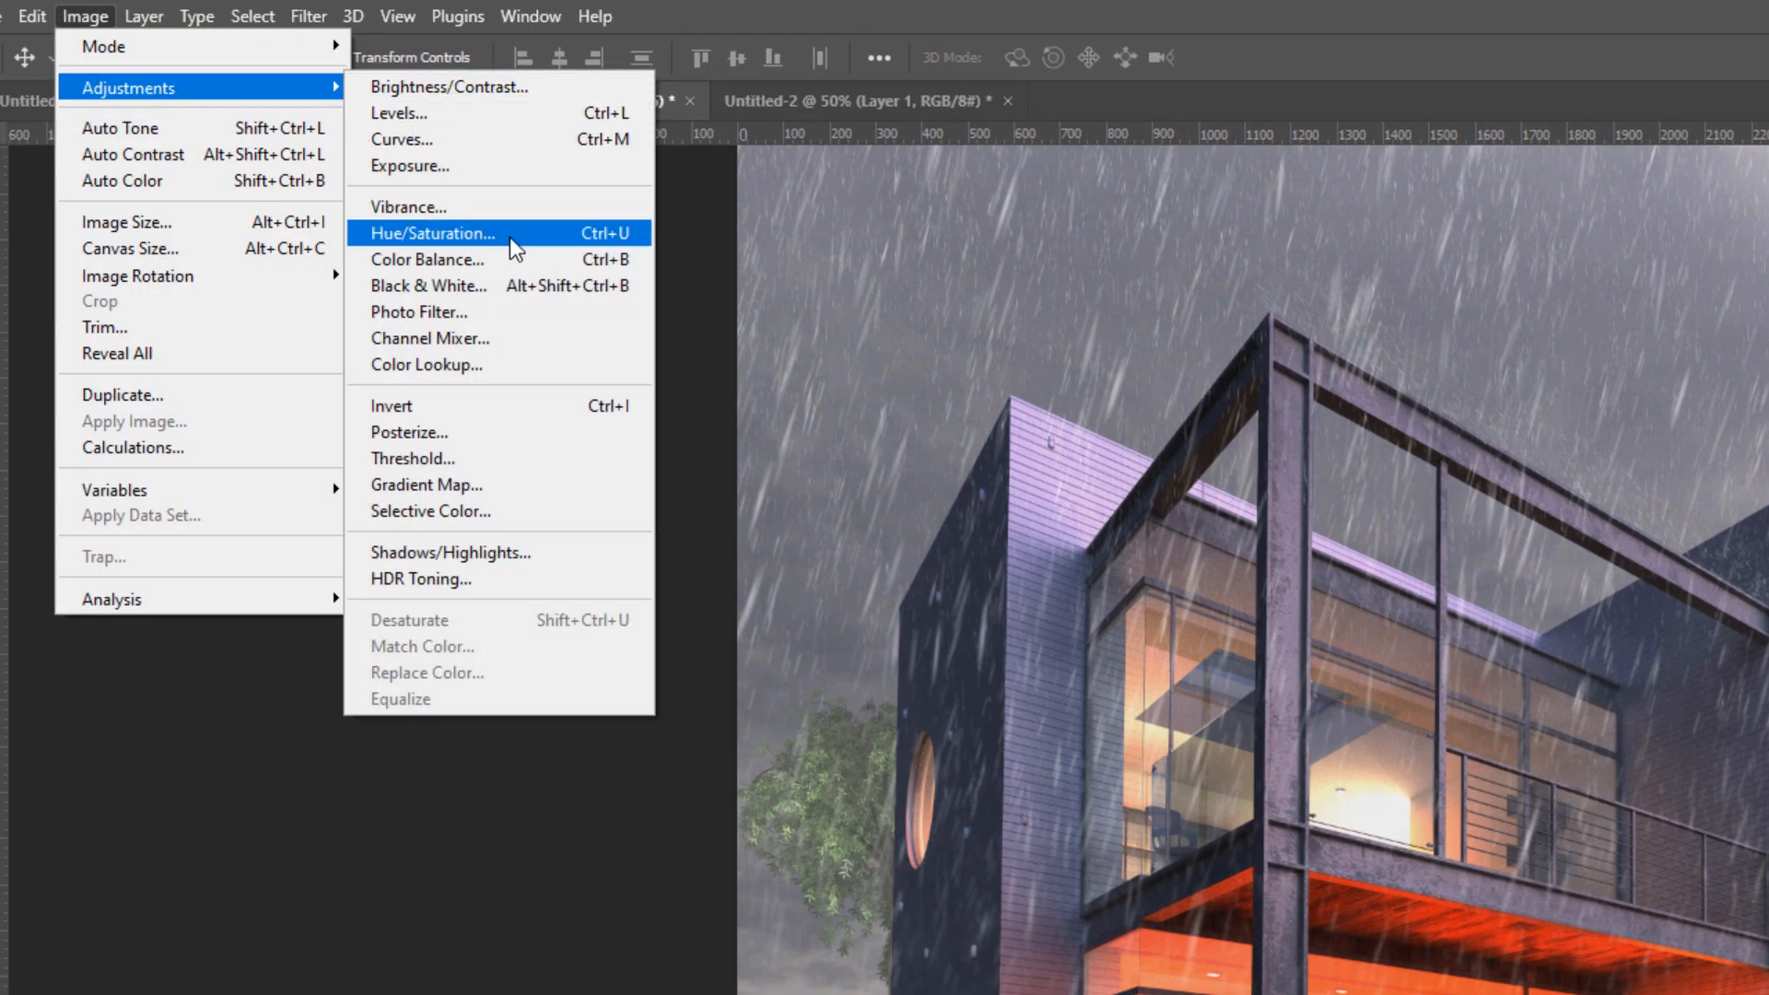
click(511, 261)
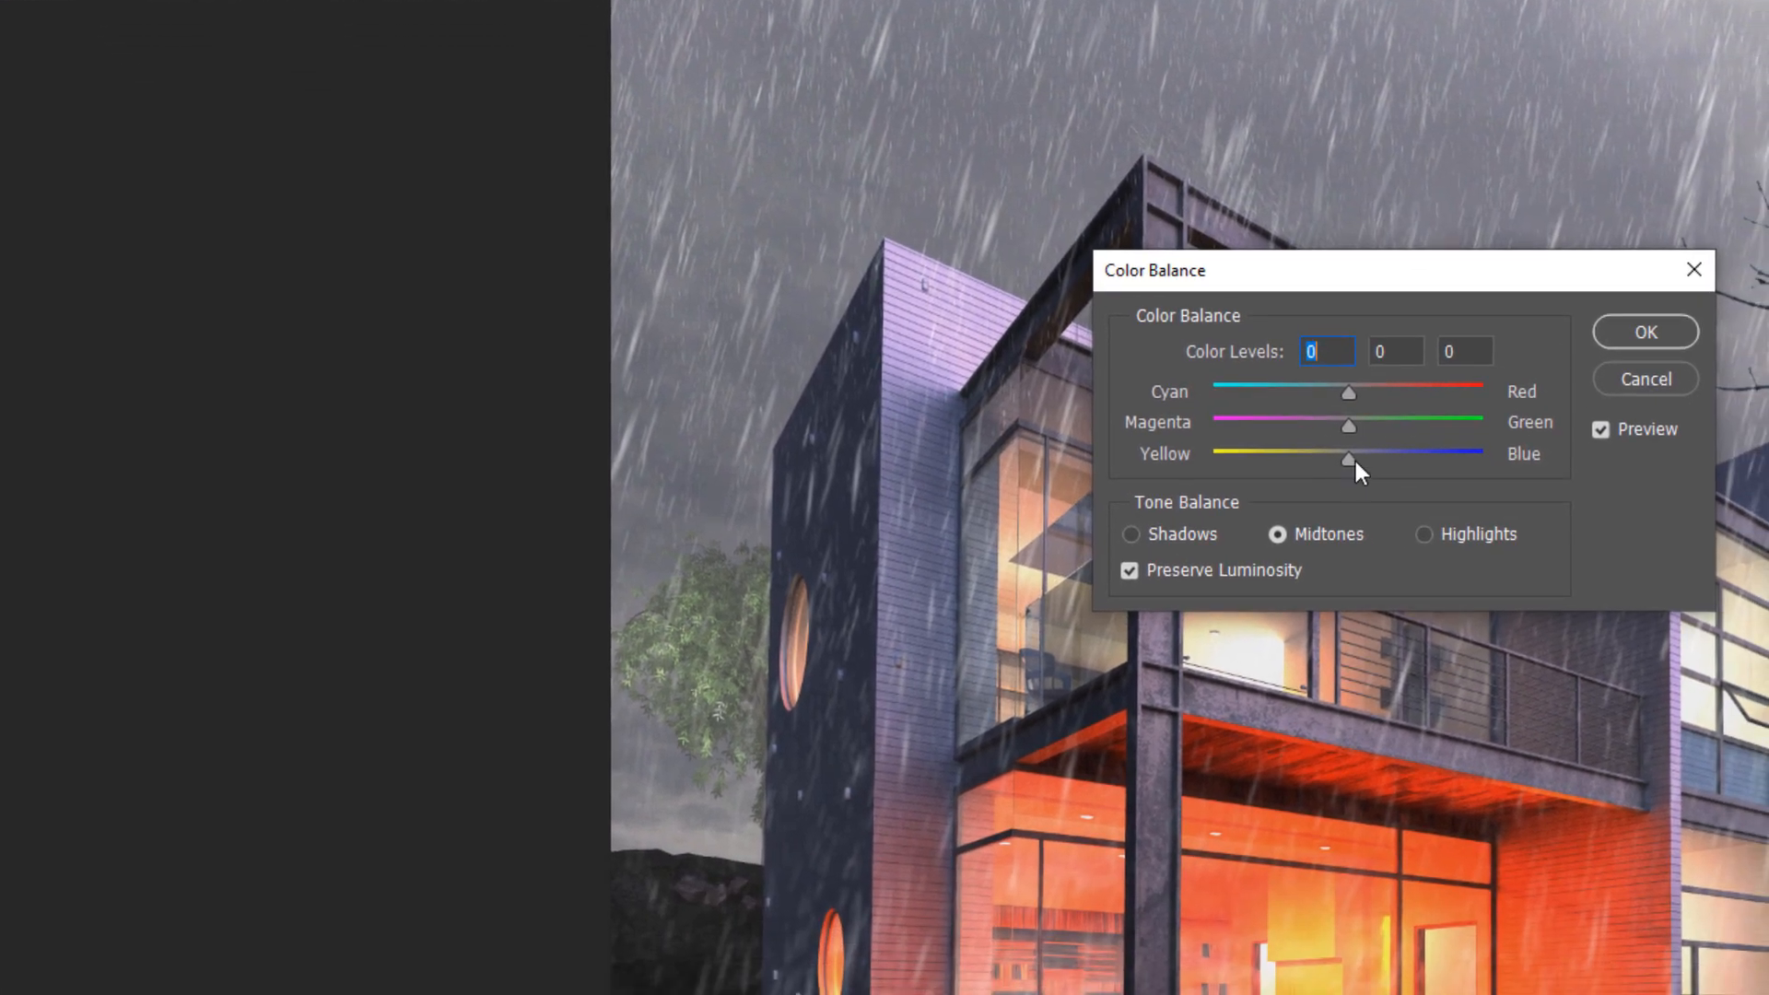
click(1369, 472)
drag(1343, 393, 1369, 460)
click(1212, 534)
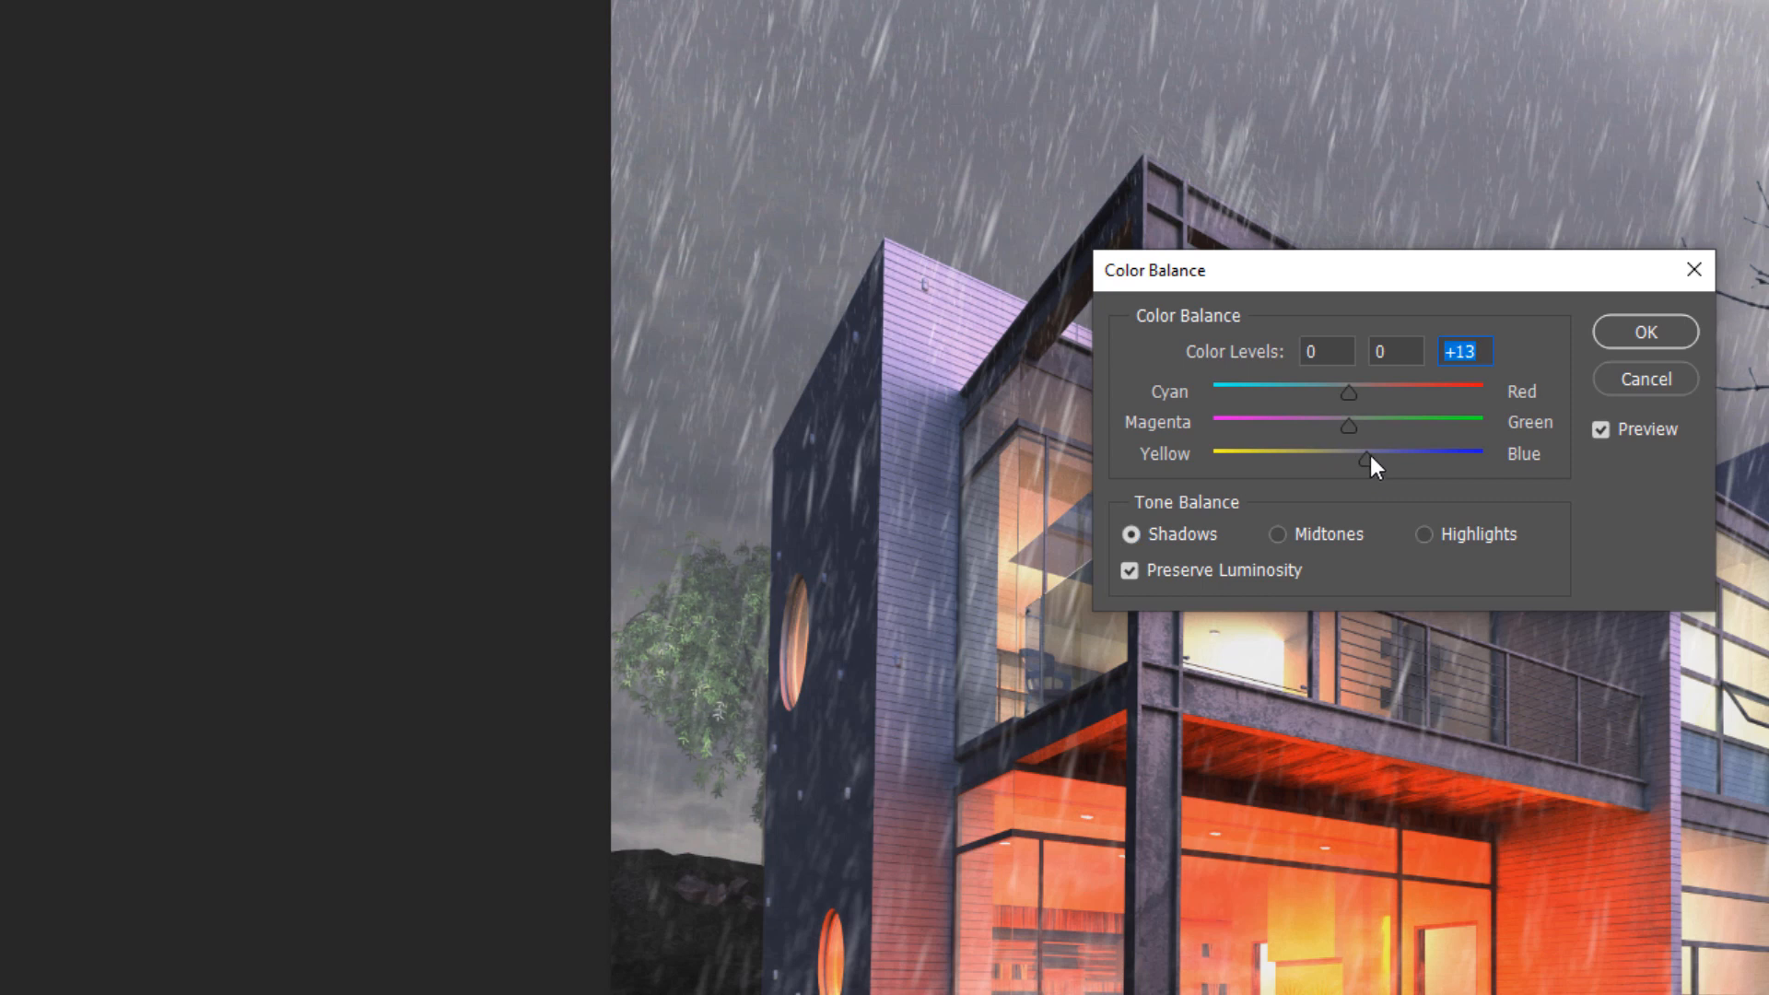
Set the Color Balance highlights to -8, +6, -8 and apply the adjustment to the tree.
click(1425, 535)
drag(1338, 396, 1341, 461)
click(1600, 431)
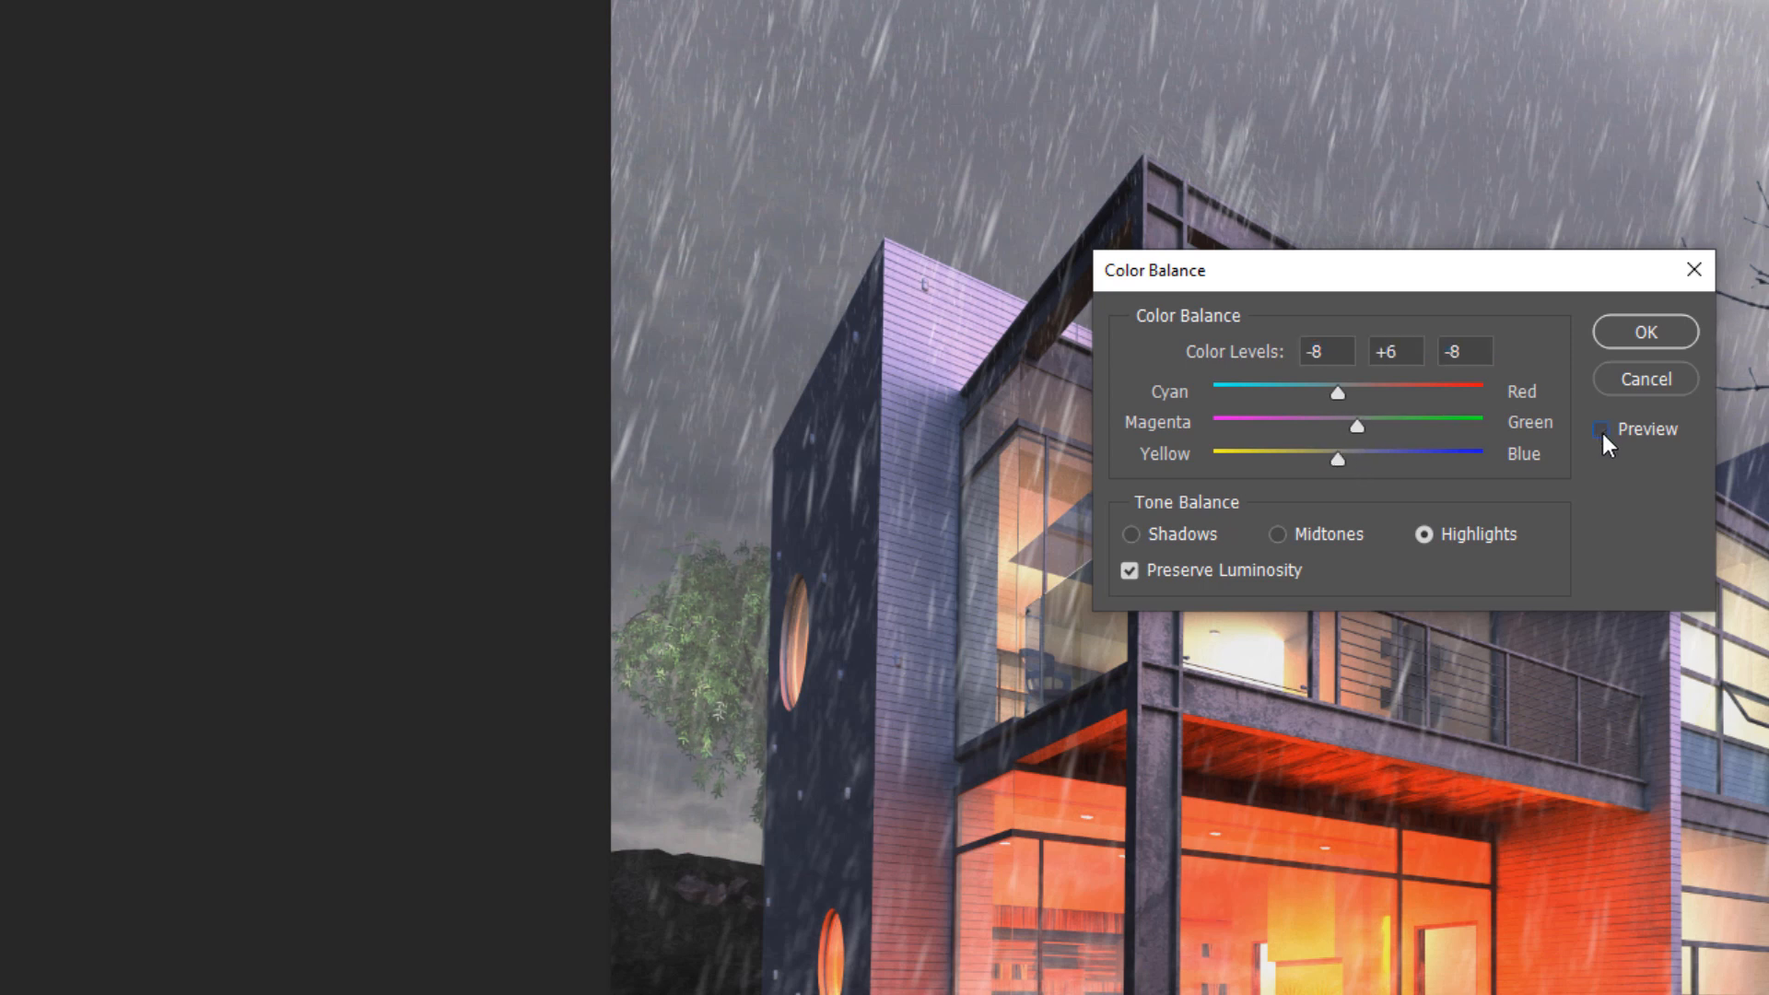
click(1649, 333)
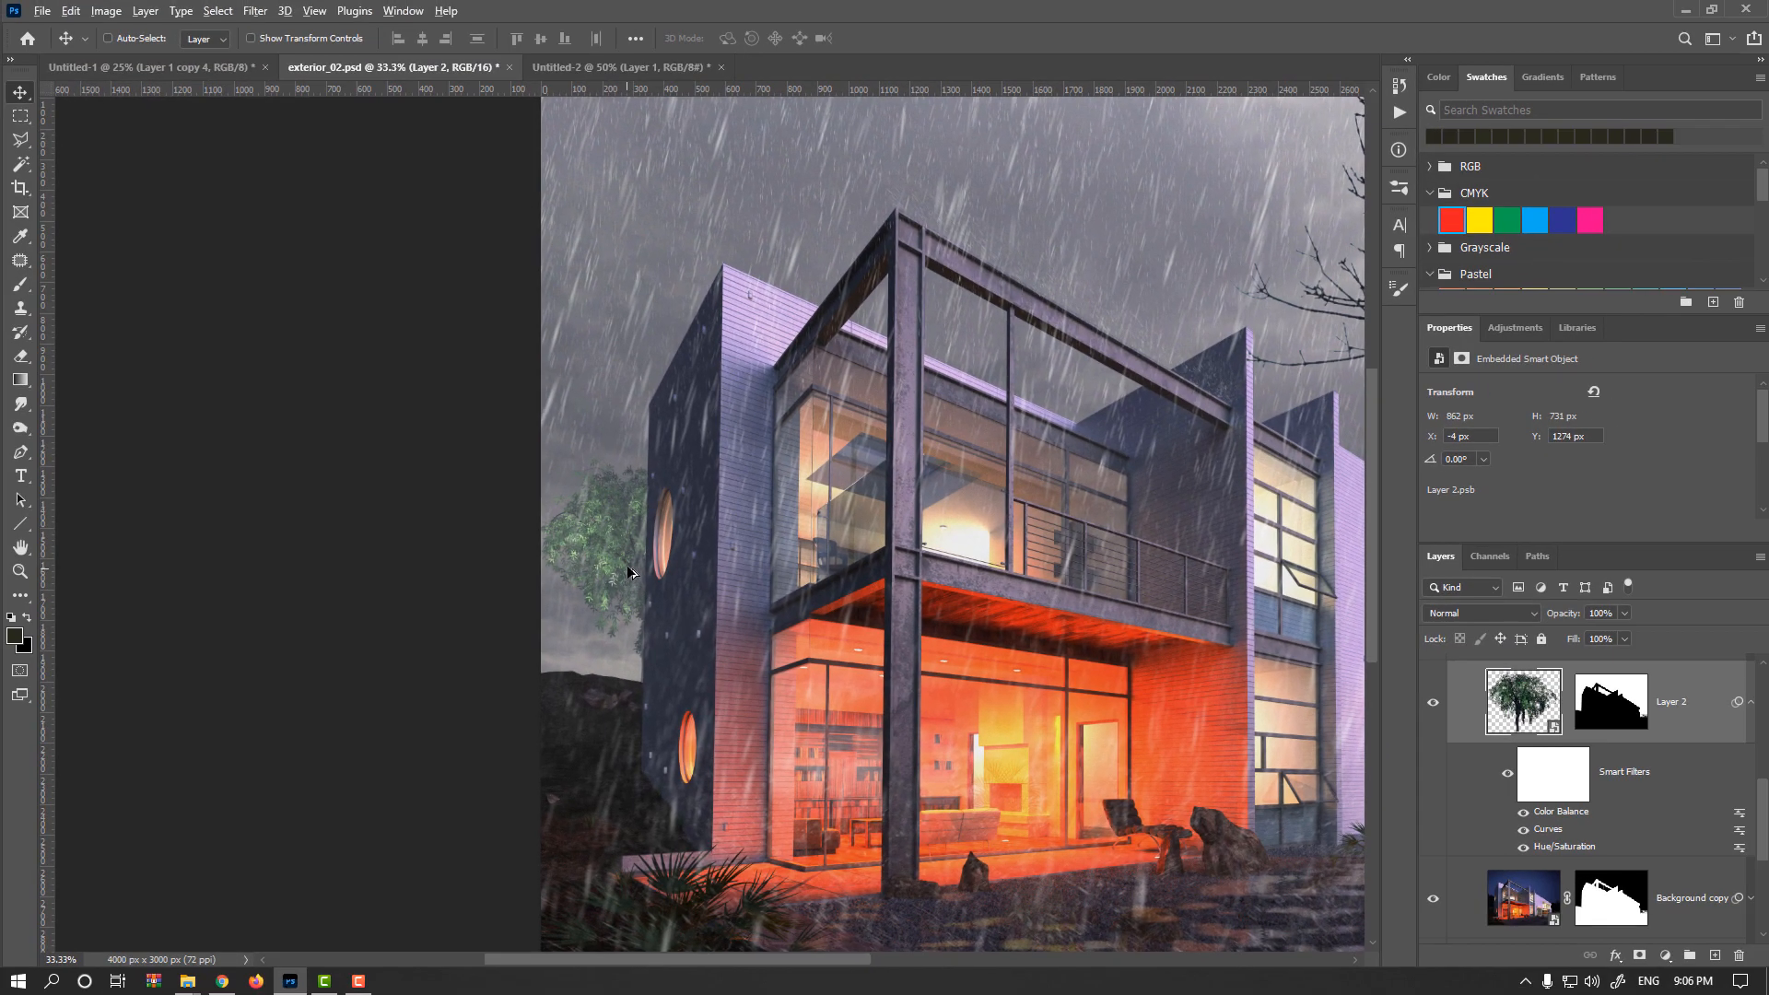
Duplicate the tree layer and flip the copy horizontally.
drag(627, 572, 601, 599)
key(ctrl+t)
key(Return)
right_click(612, 598)
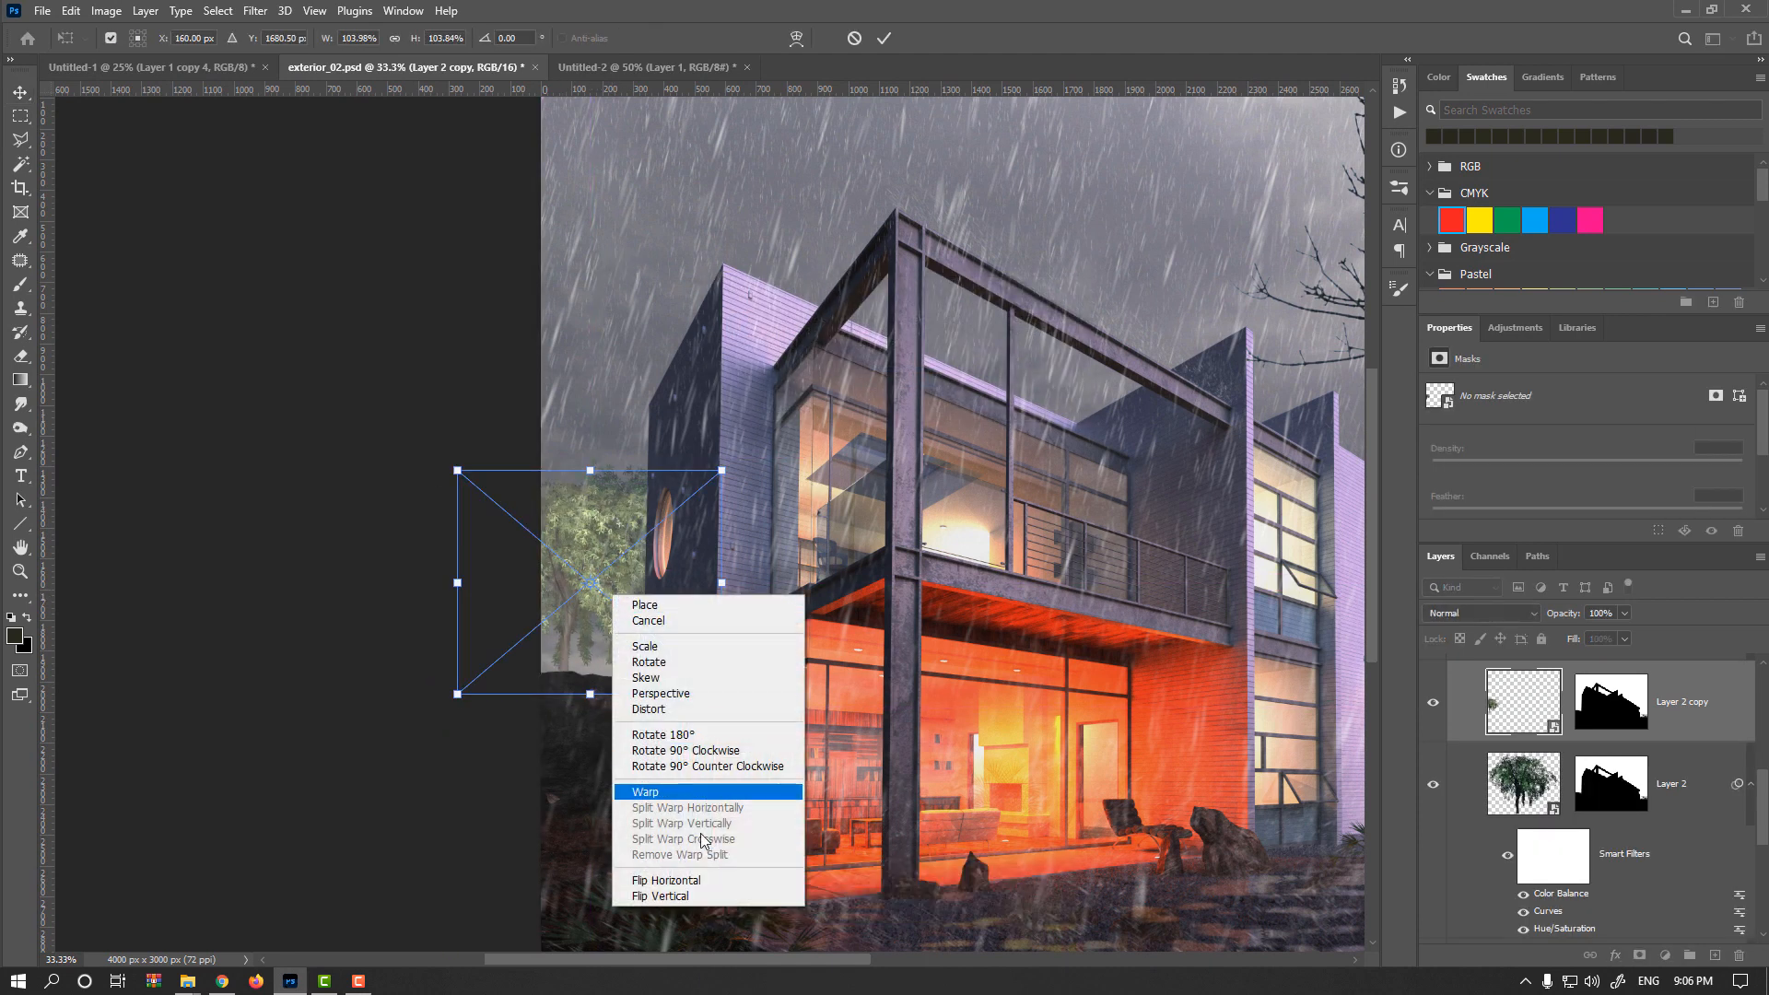
click(696, 887)
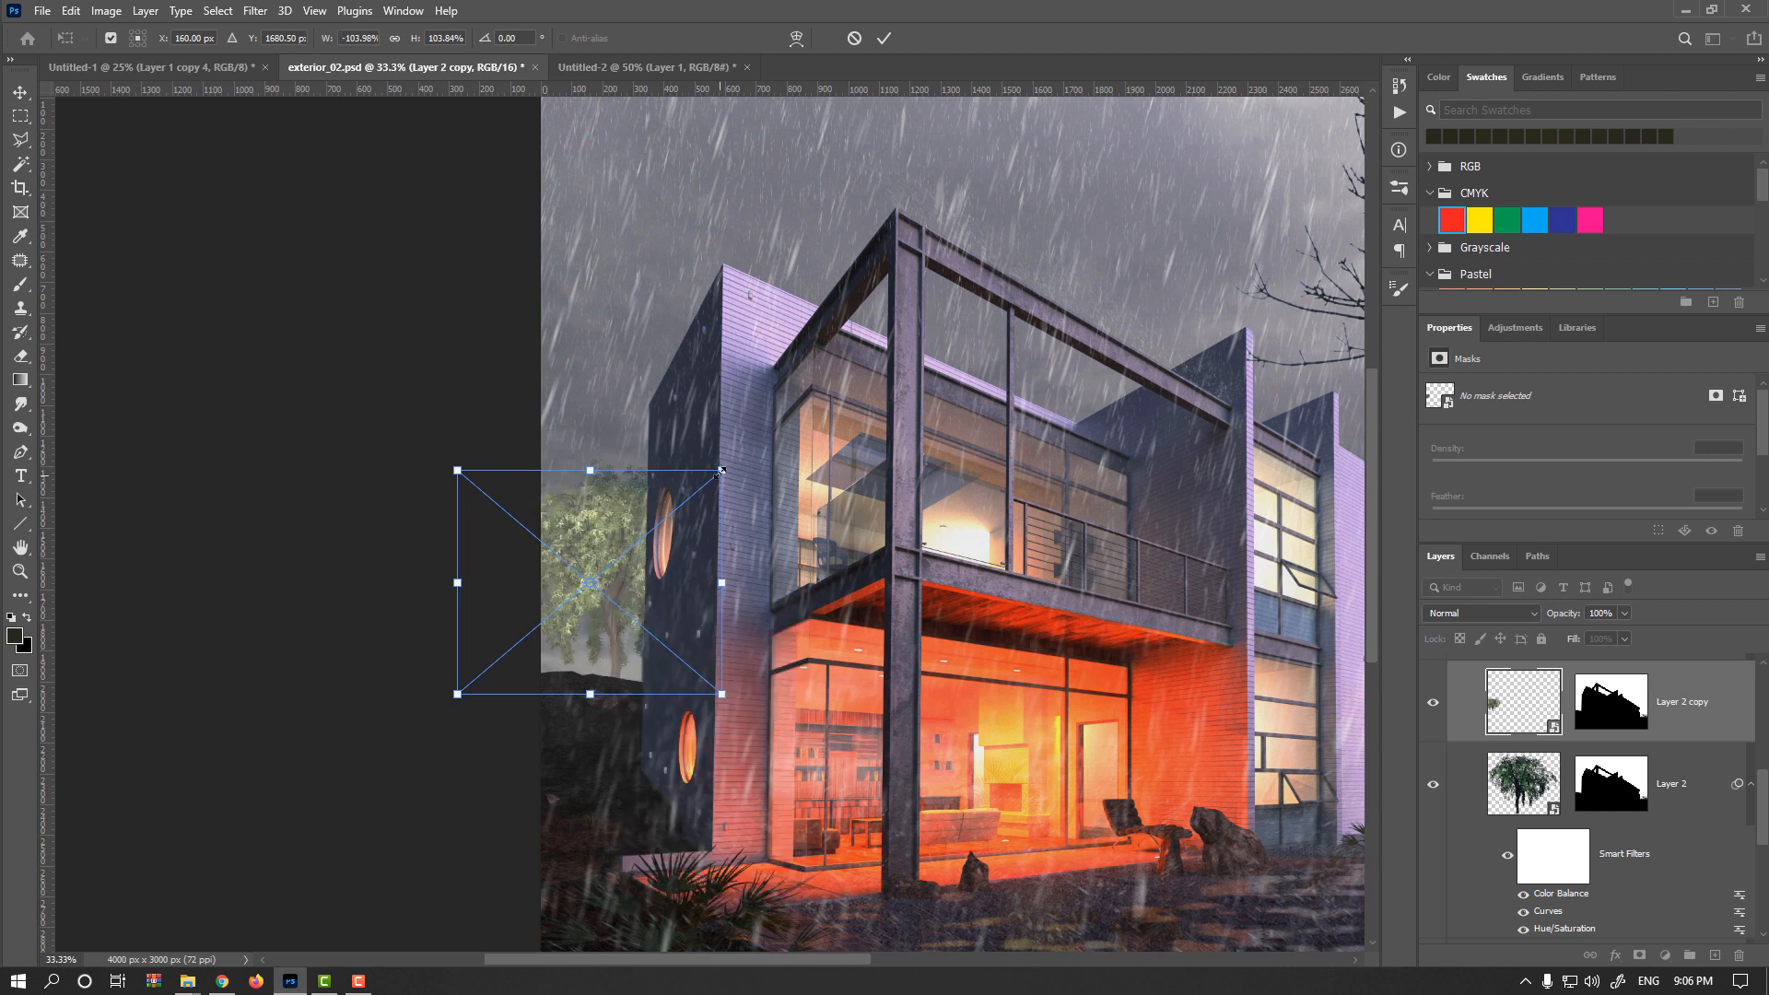
Scale the tree copy down to about 601 × 510 px and set it on the hill at the image's edge.
drag(705, 485, 595, 612)
drag(596, 608, 601, 624)
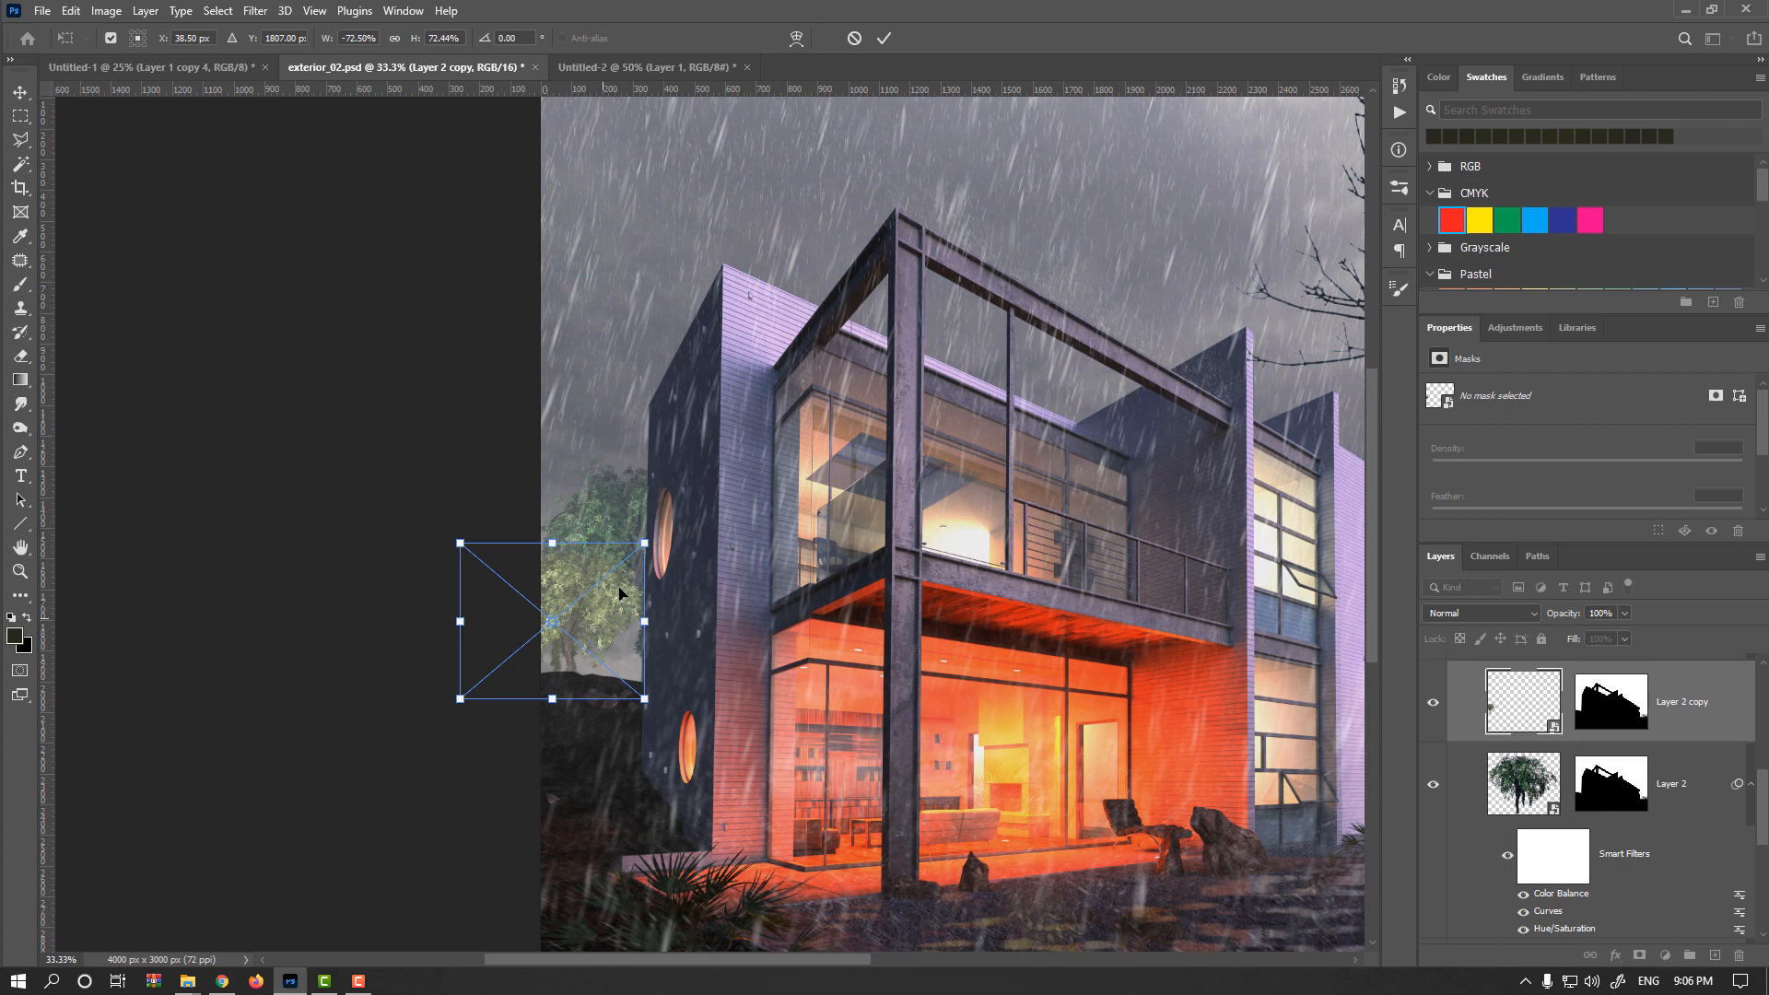
click(884, 38)
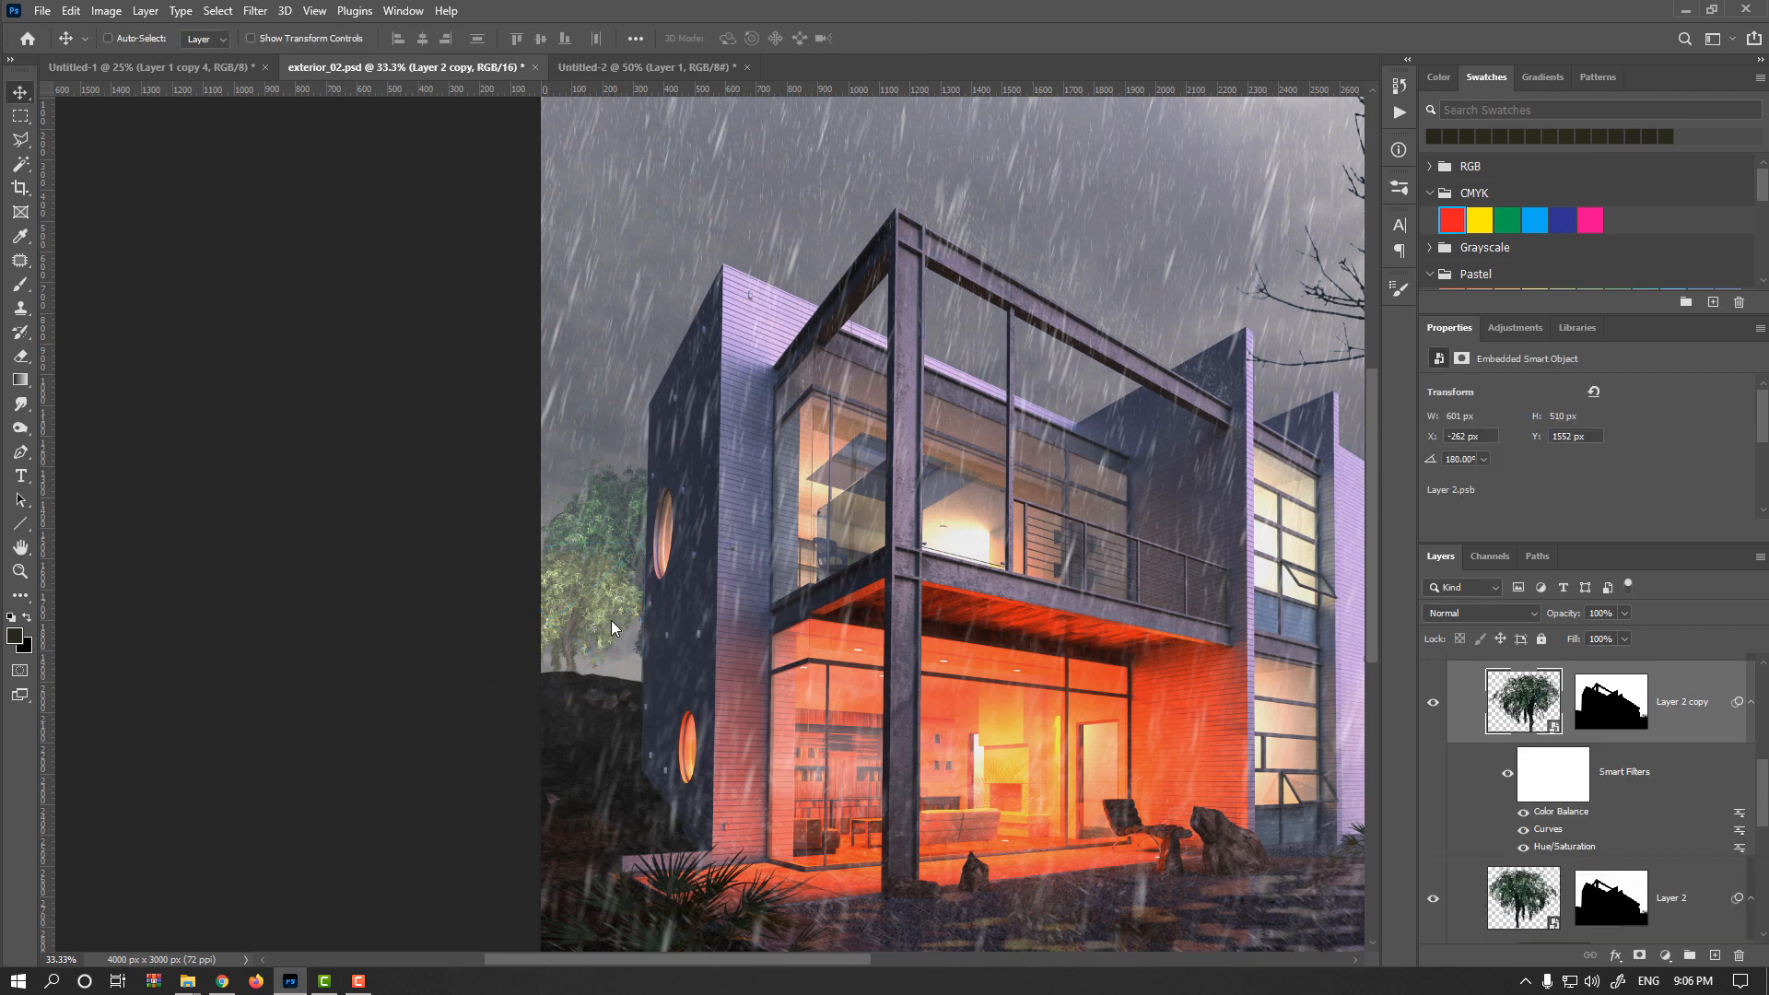
Move the tree copy below the original tree layer and set its opacity to 94%.
drag(1495, 758, 1539, 855)
drag(1545, 921, 1563, 852)
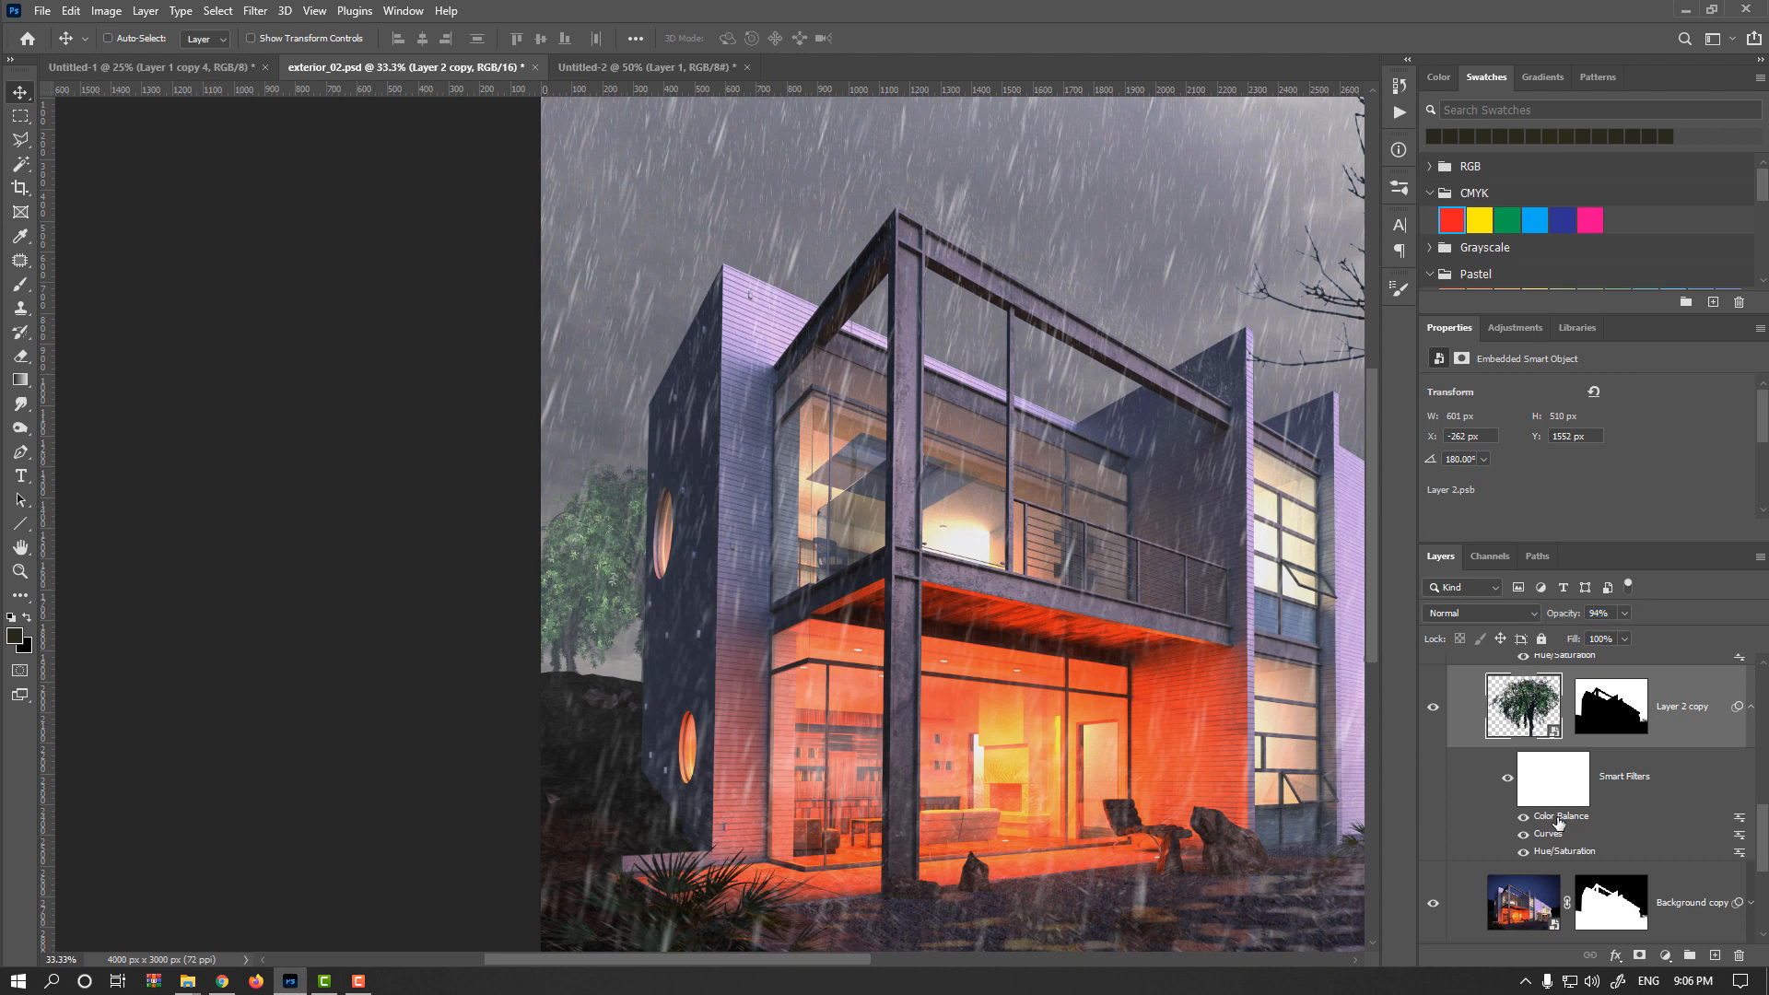
Readjust the Hue/Saturation smart filter of the tree copy.
double_click(1570, 853)
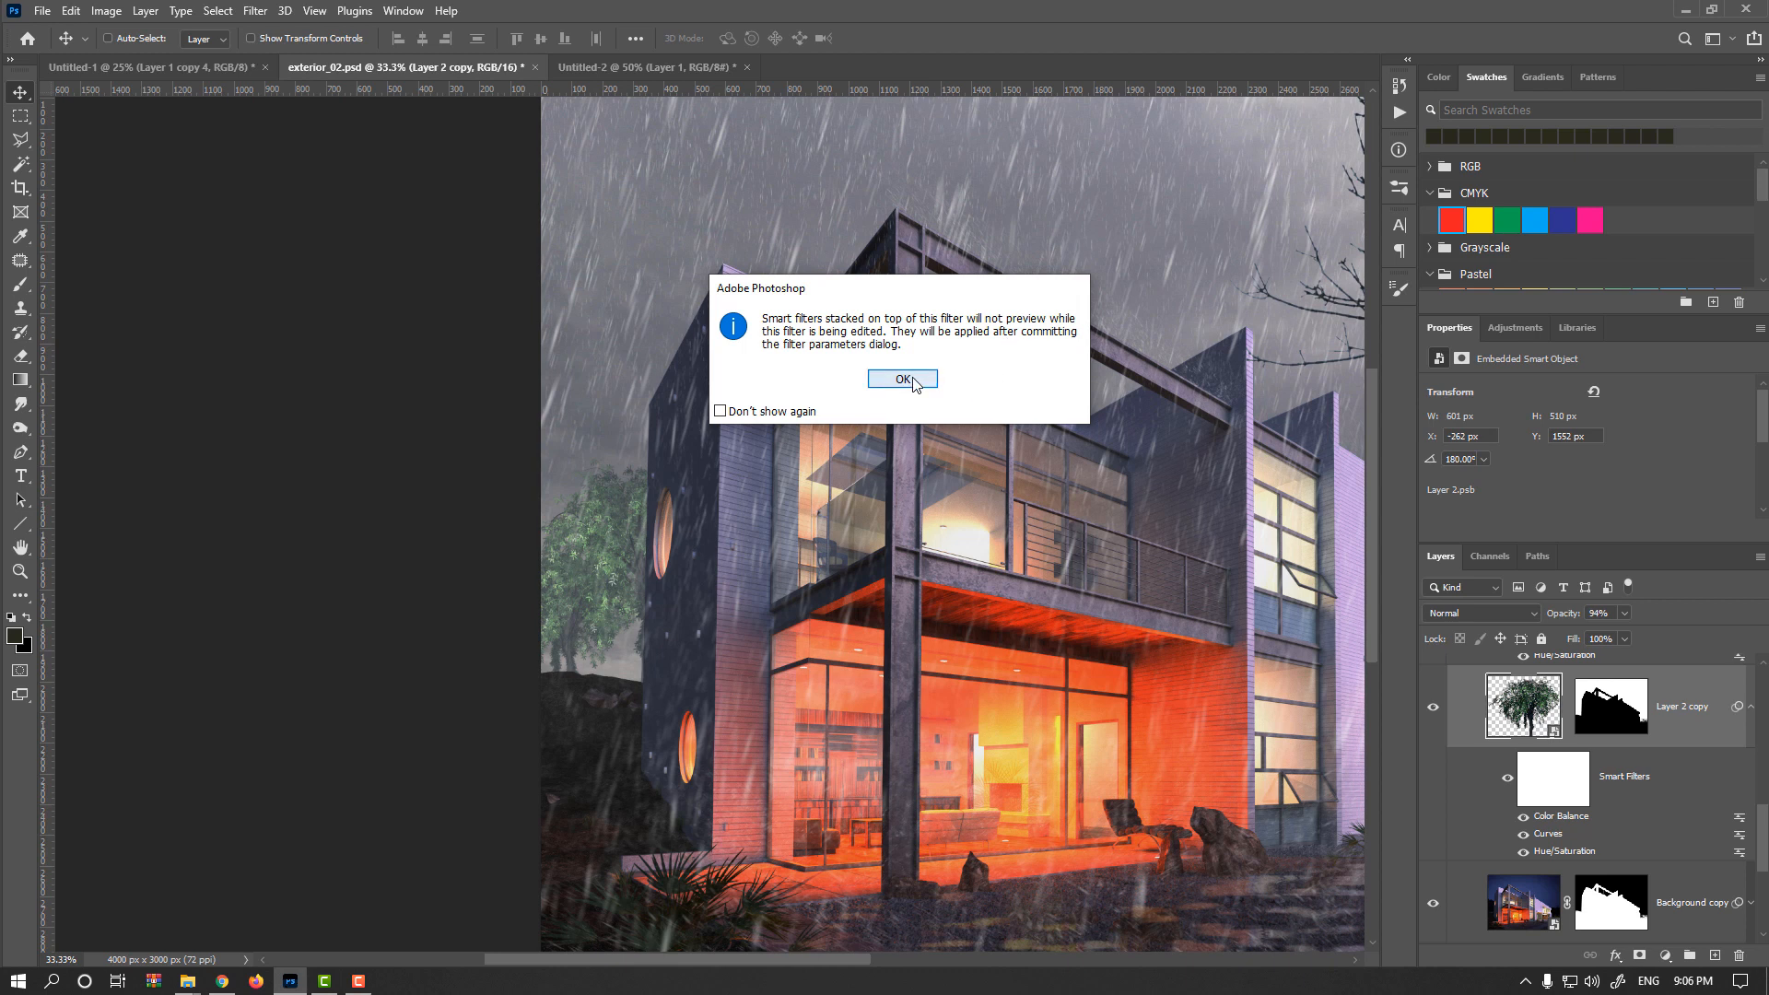
click(912, 380)
drag(1047, 346, 1043, 345)
key(Tab)
click(1251, 262)
Shift the tree copy to about X -297 px, Y 1567 px so it sits lower on the hill.
drag(603, 611, 594, 657)
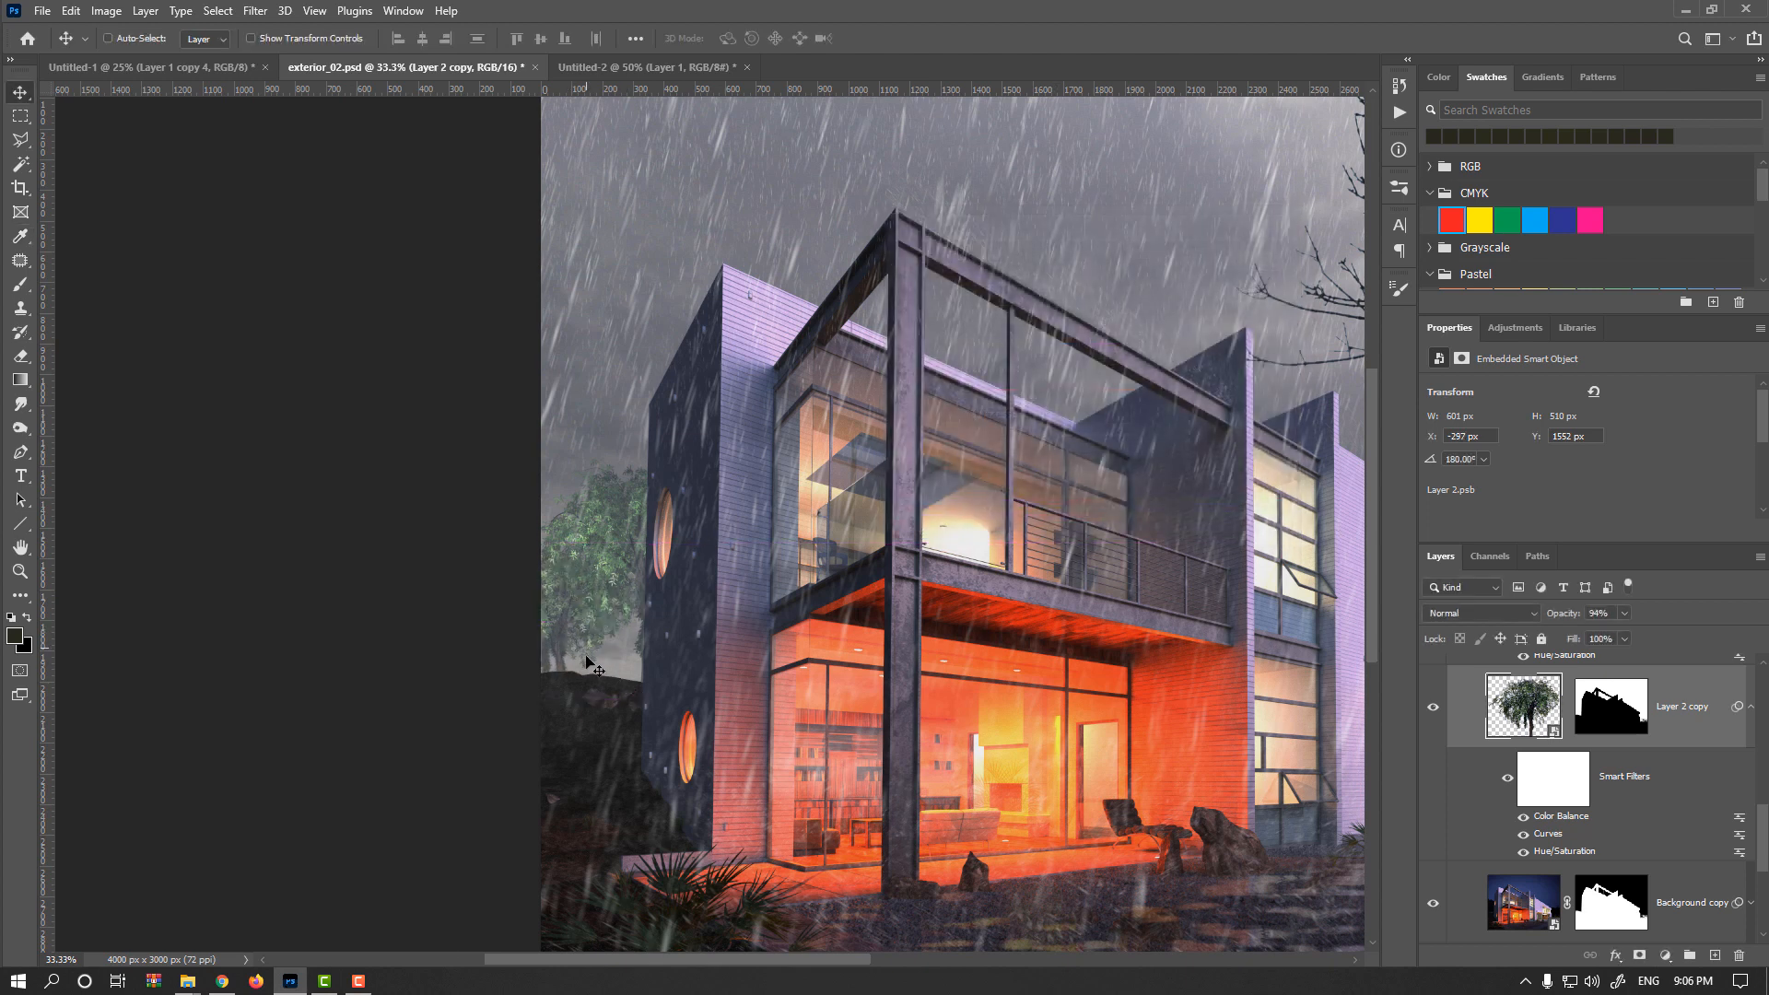
key(Down)
key(Down)
key(Down)
ctrl+click(771, 574)
scroll(1639, 767, down, 6)
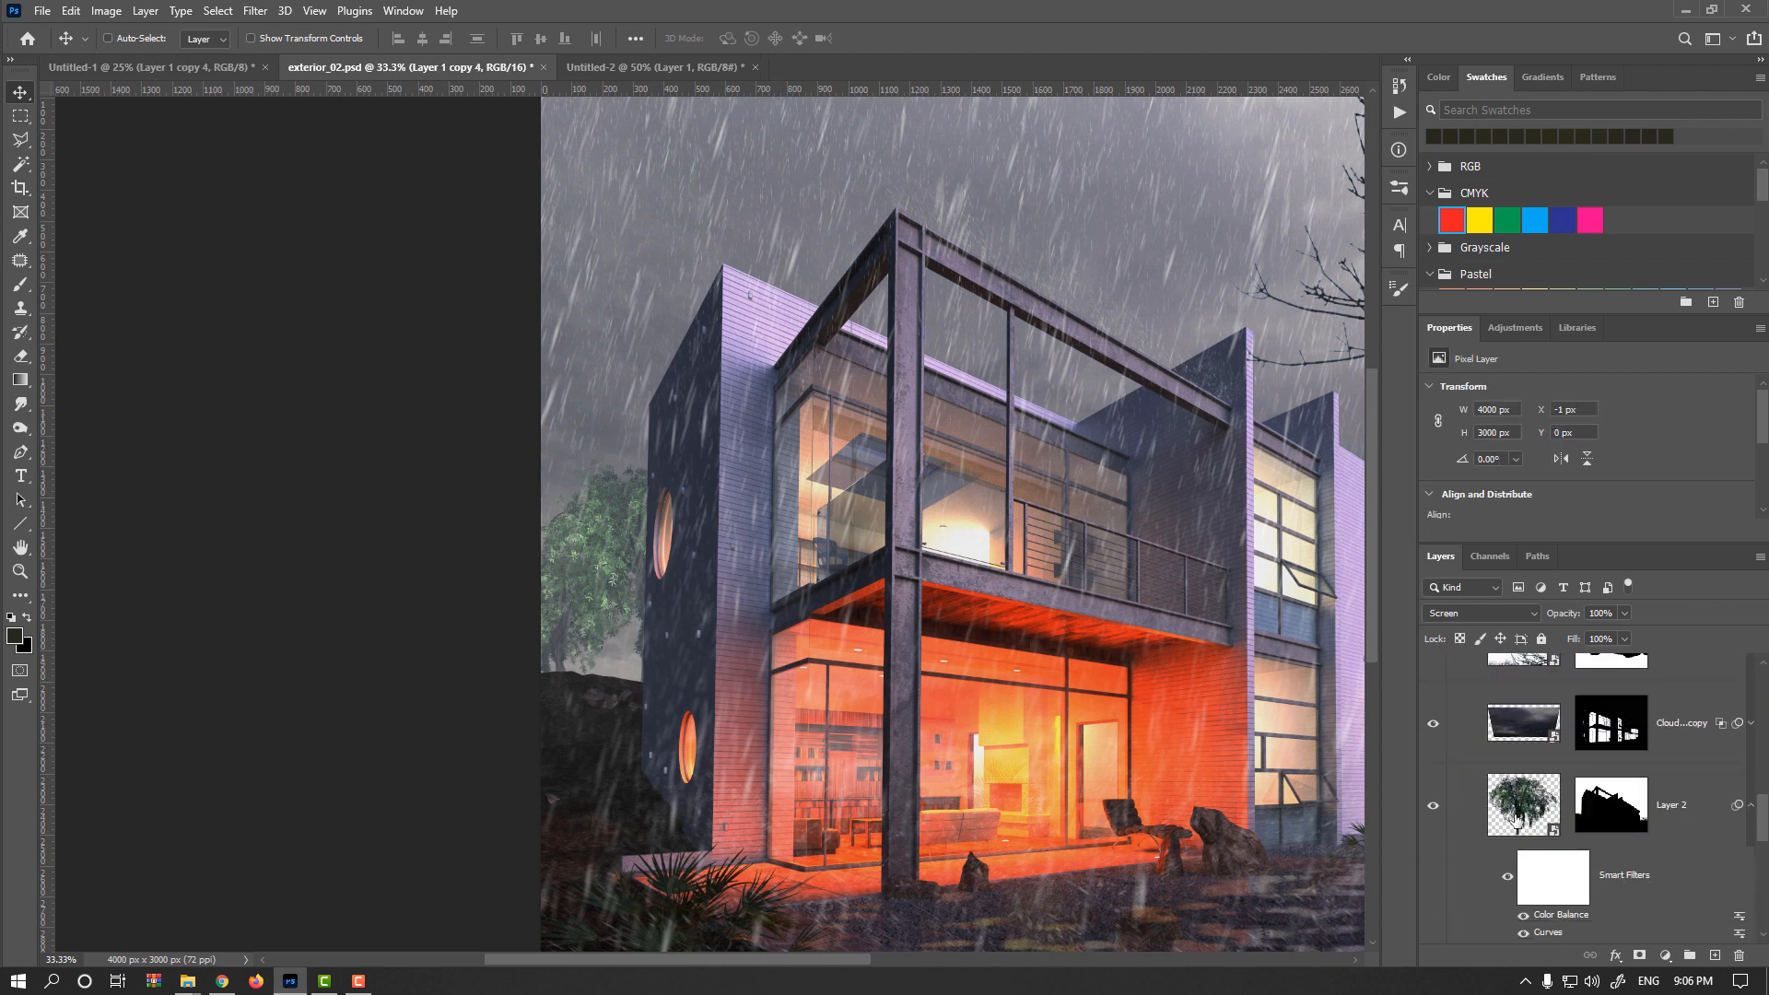
click(1516, 835)
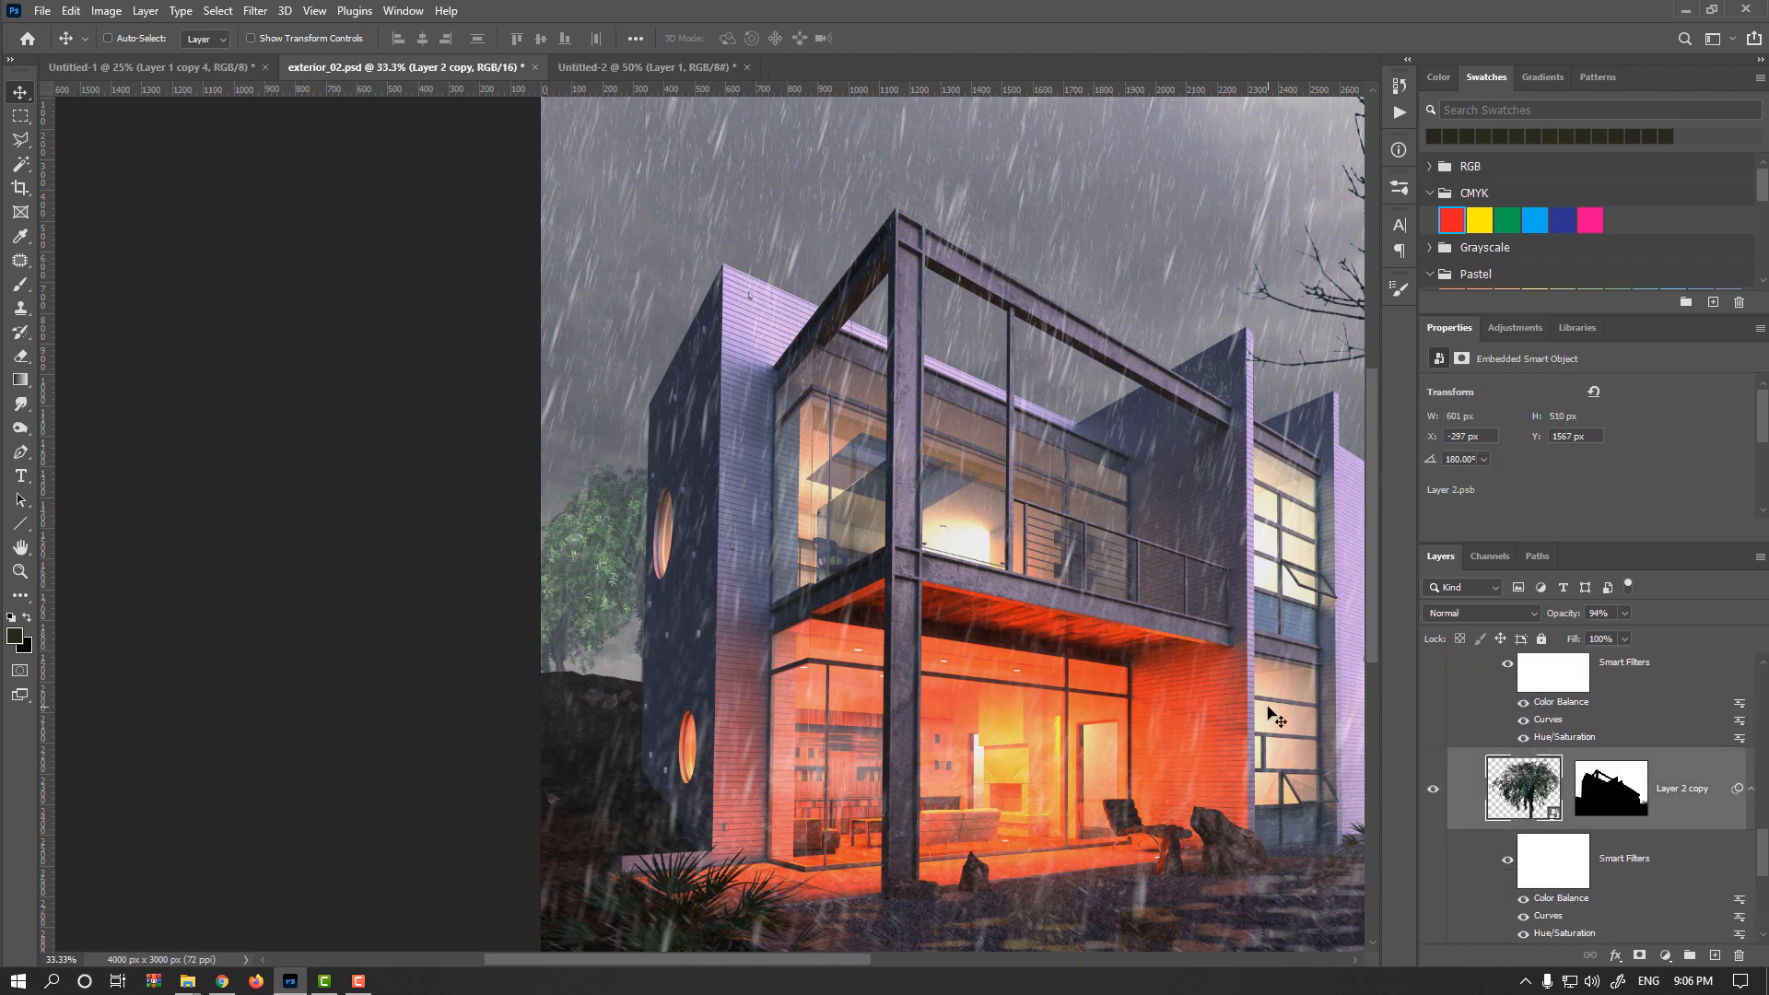
key(ctrl+t)
click(873, 380)
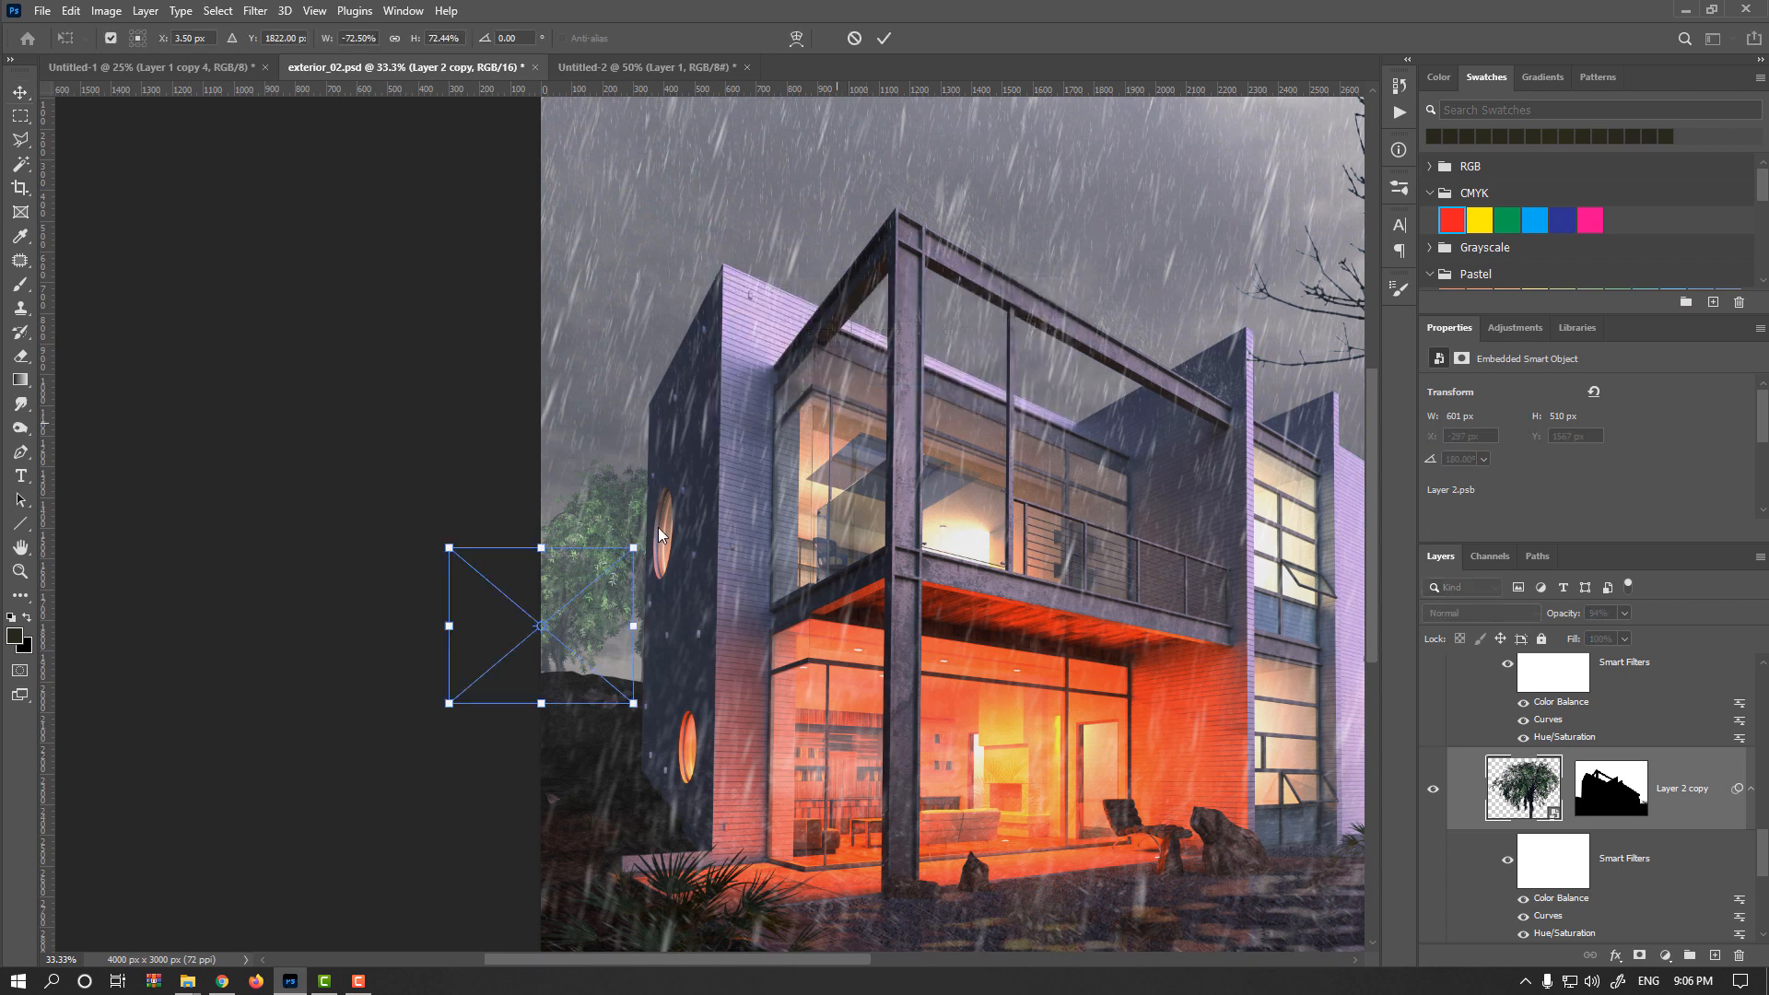
key(Return)
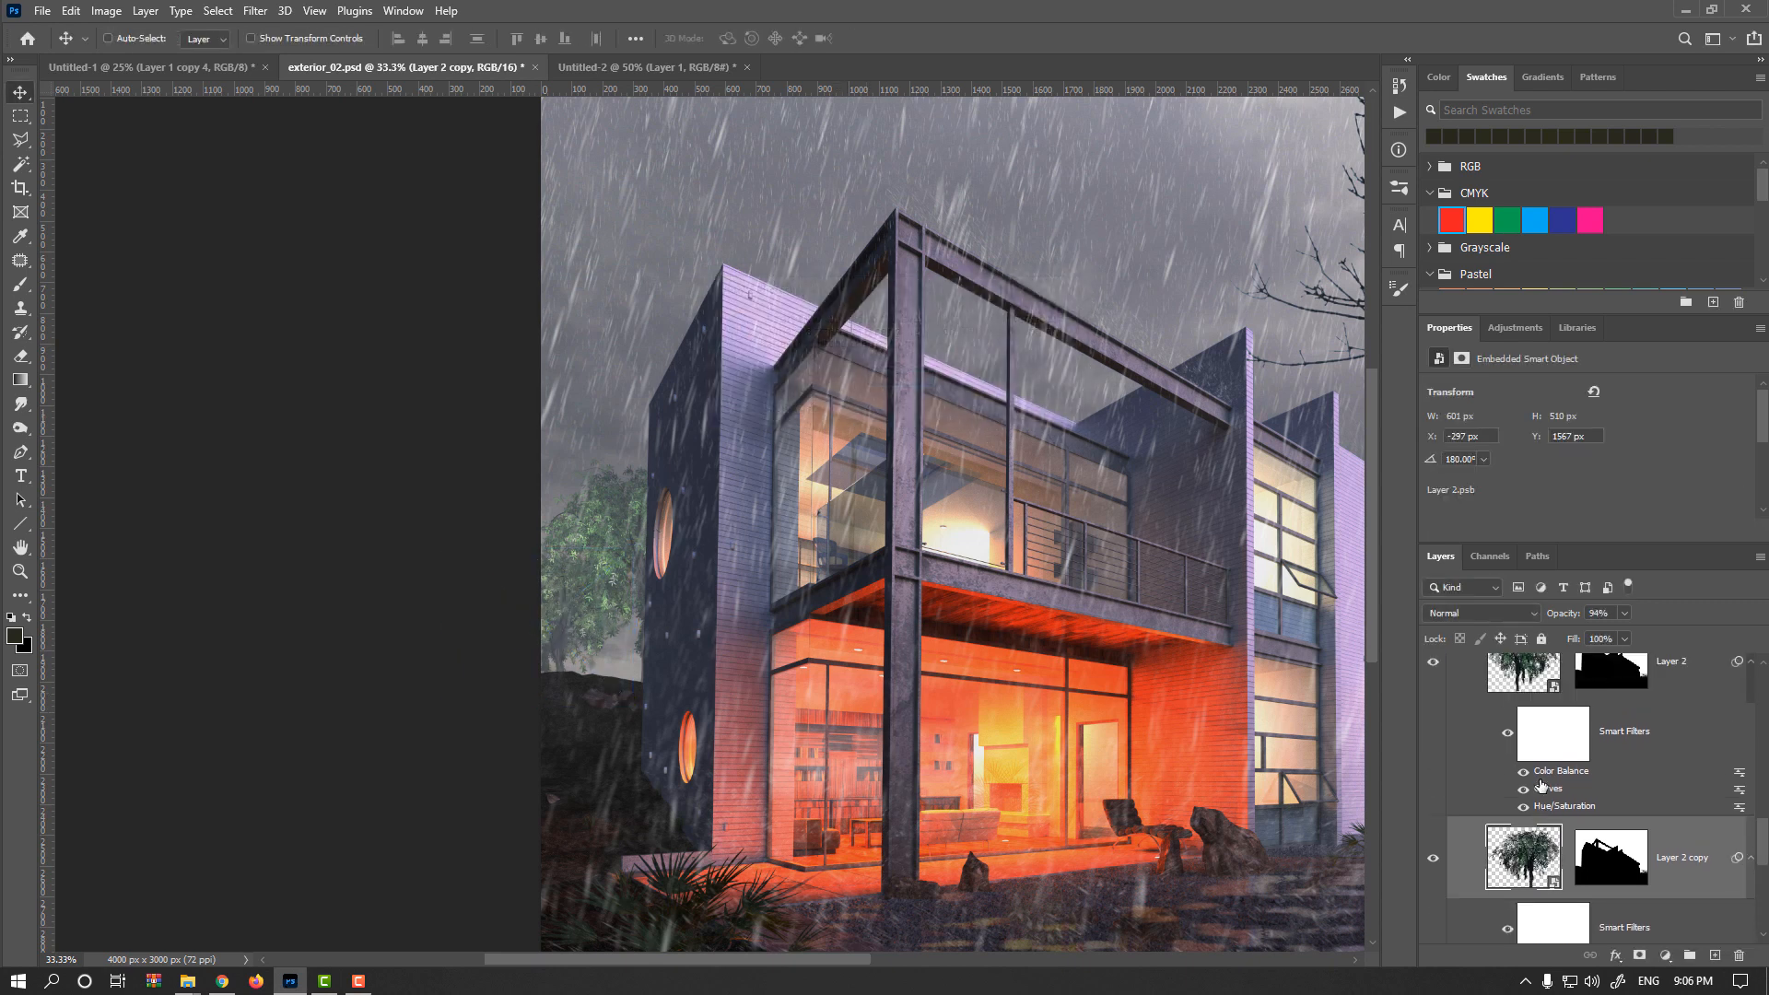
Enlarge the original tree to about 1133 × 960 px and shift it partly behind the building.
click(1531, 687)
key(ctrl+t)
click(898, 380)
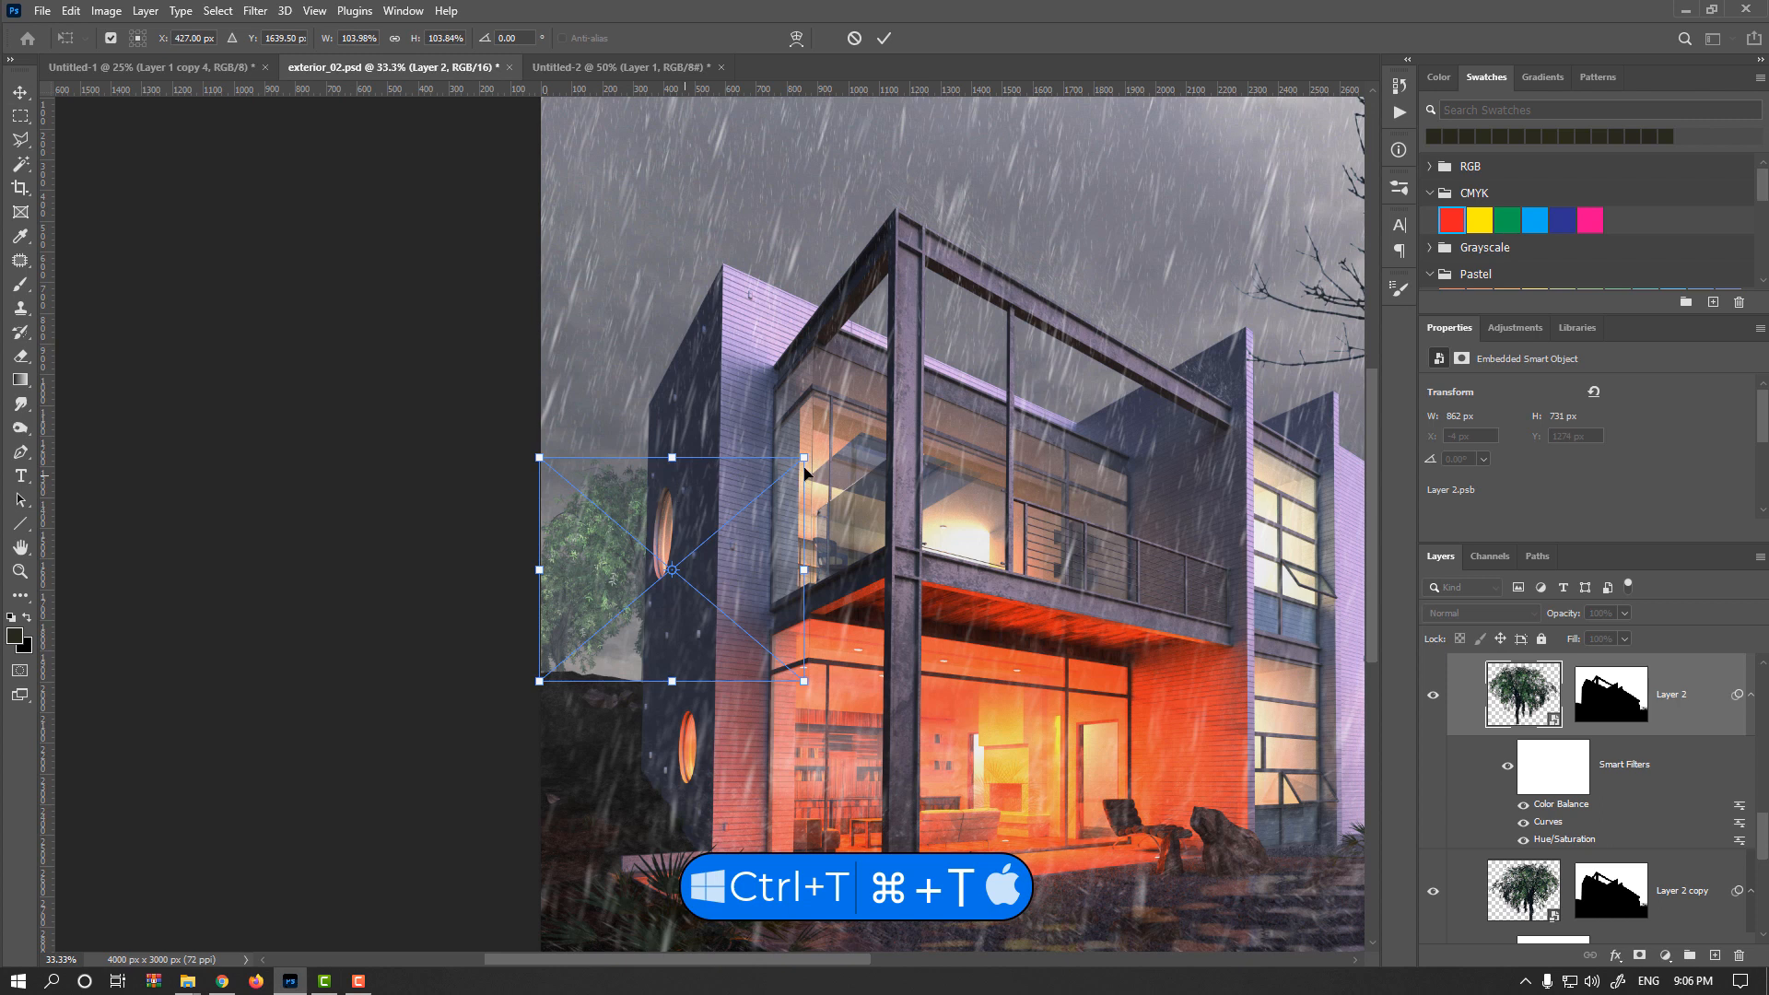
drag(804, 458, 880, 383)
mouse_move(681, 484)
mouse_down()
mouse_move(647, 462)
mouse_move(675, 499)
mouse_up()
key(Return)
key(ctrl+minus)
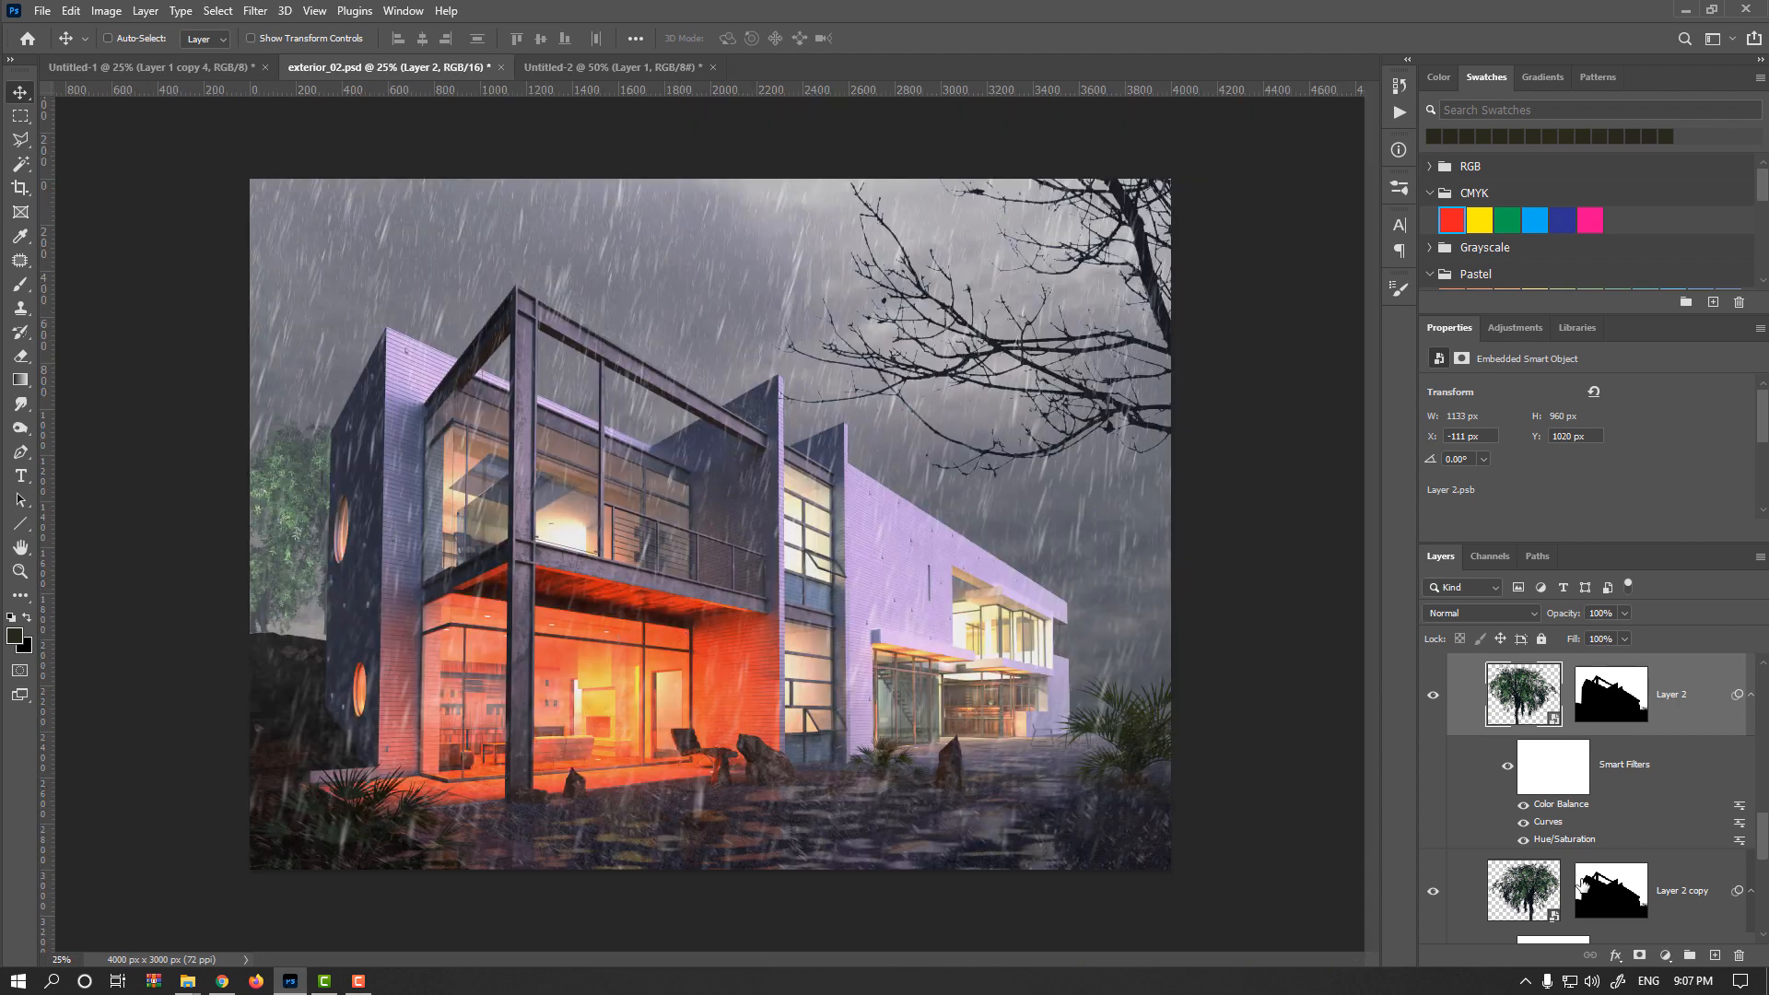
Scale the tree copy down to about 466 × 396 px and move it to about X -180 px, Y 1683 px.
click(1534, 877)
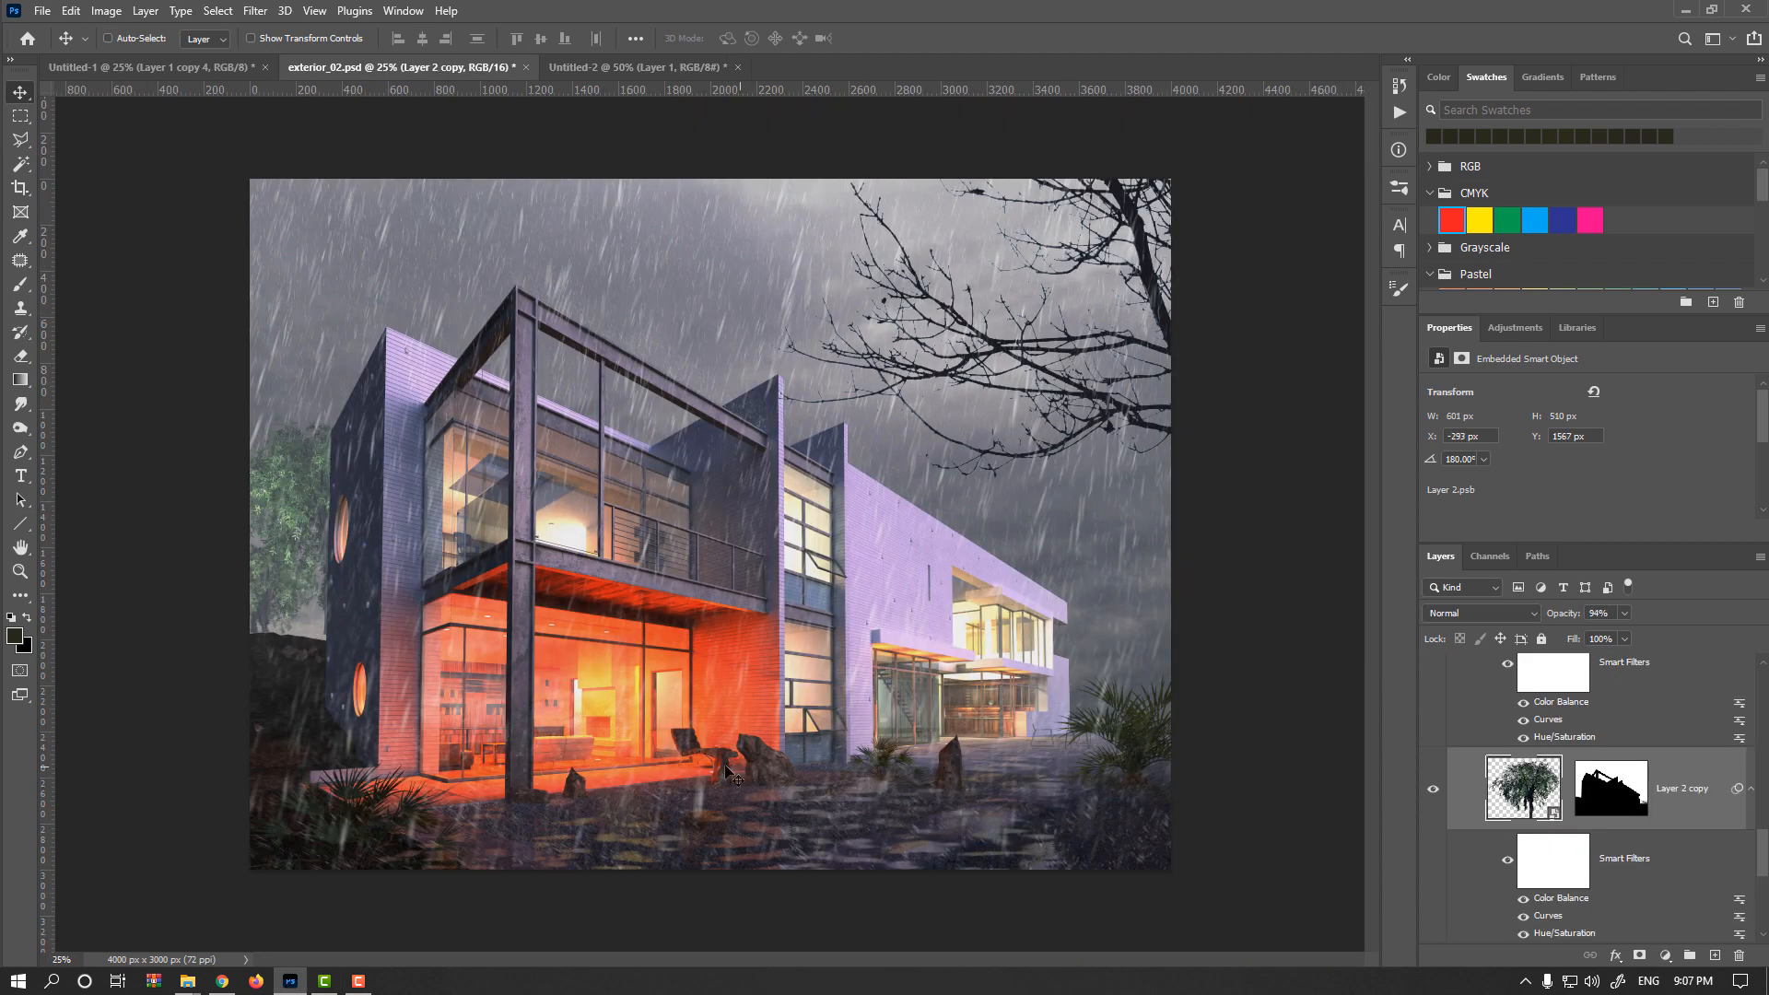
drag(347, 634, 355, 633)
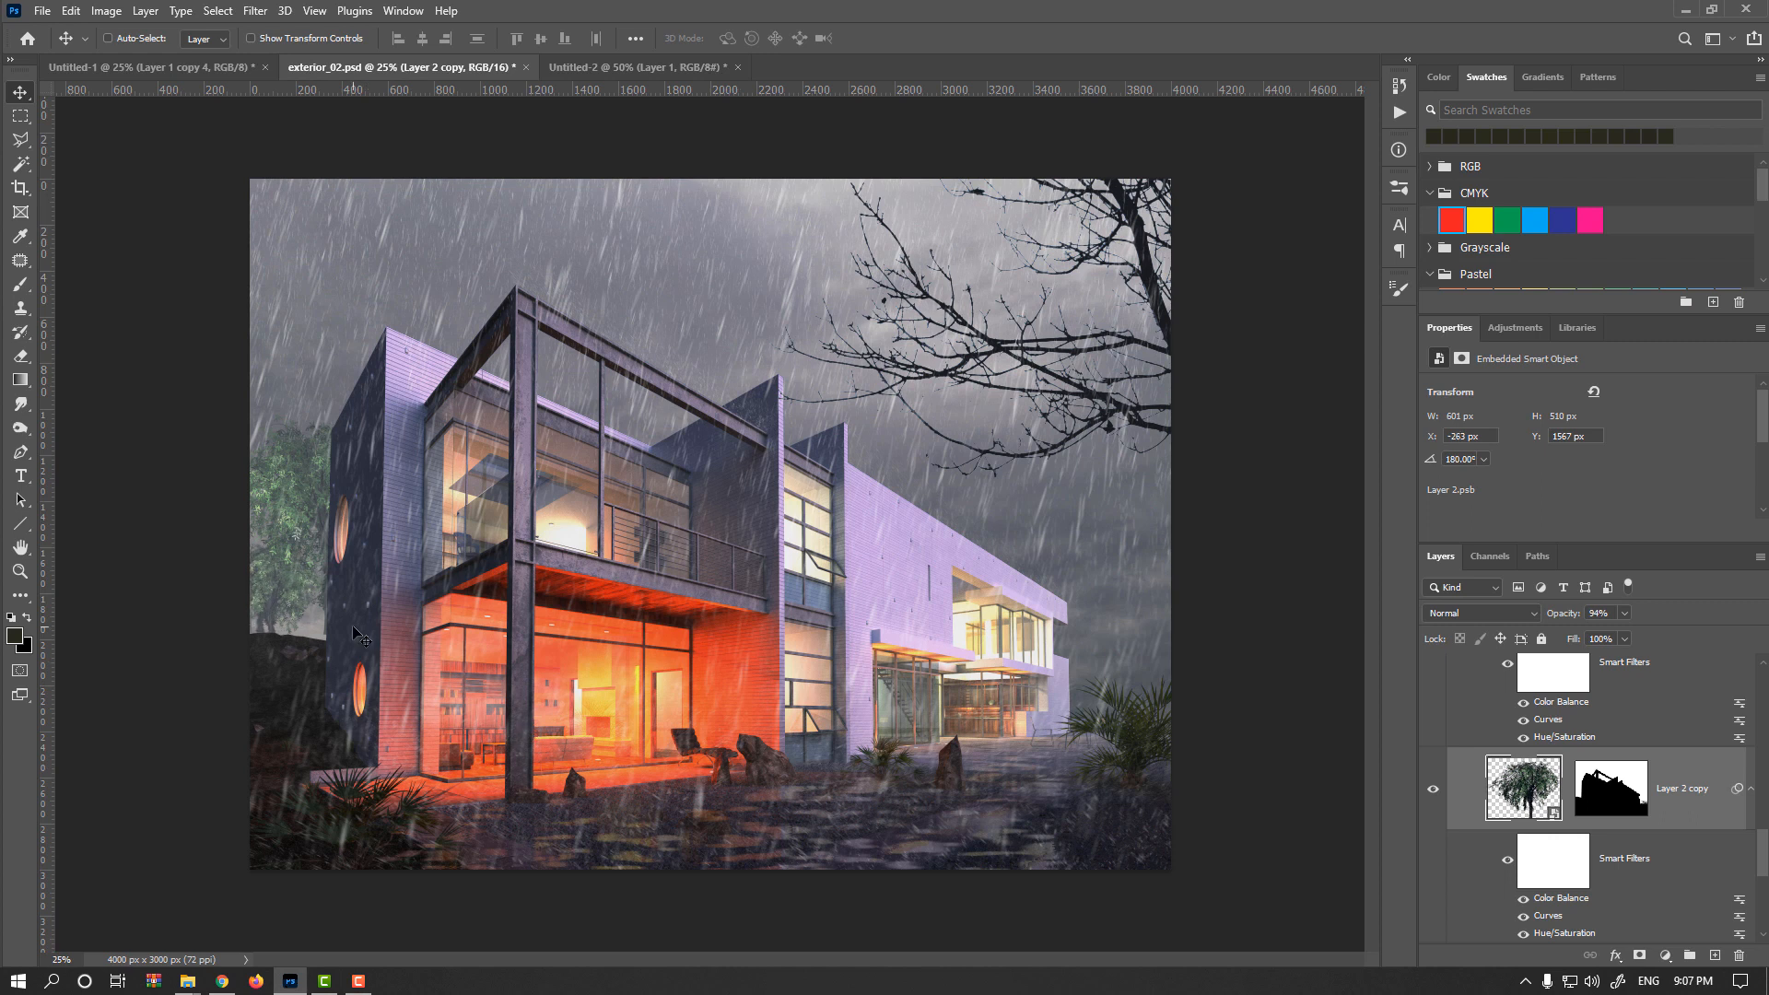
key(ctrl+t)
key(Return)
drag(329, 540, 301, 608)
drag(328, 555, 315, 566)
key(Return)
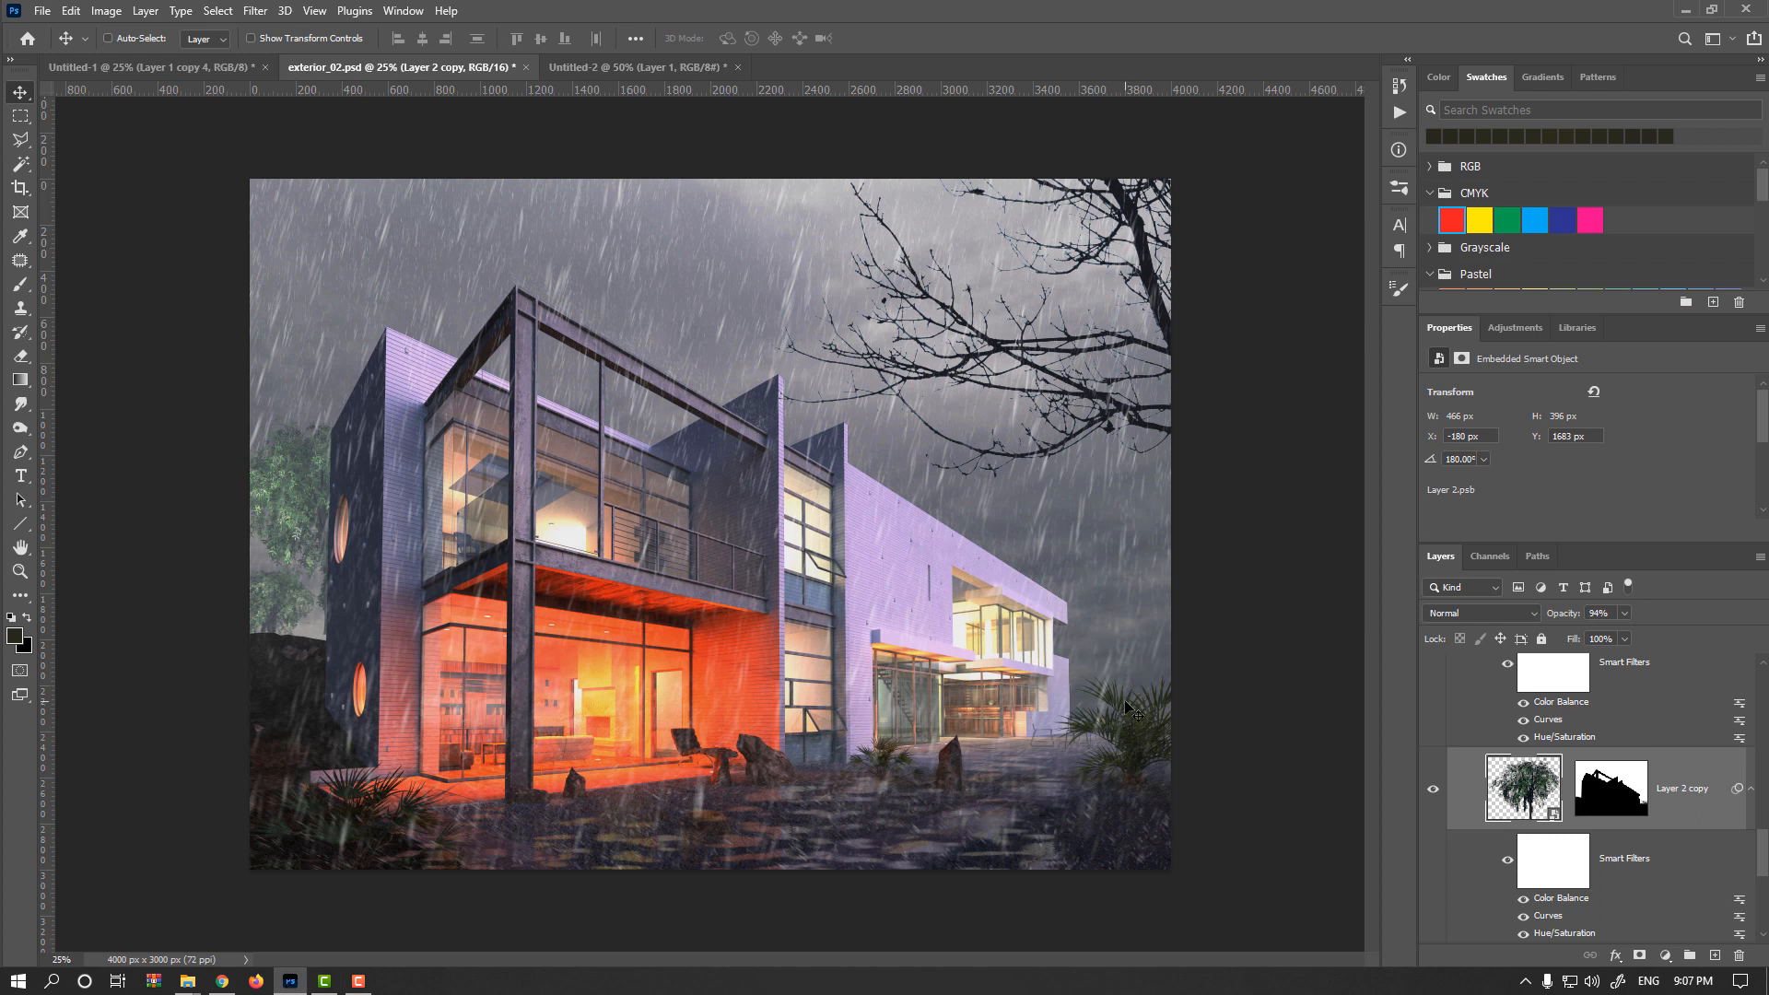
Switch to Chrome and search Google Images for "building".
click(235, 982)
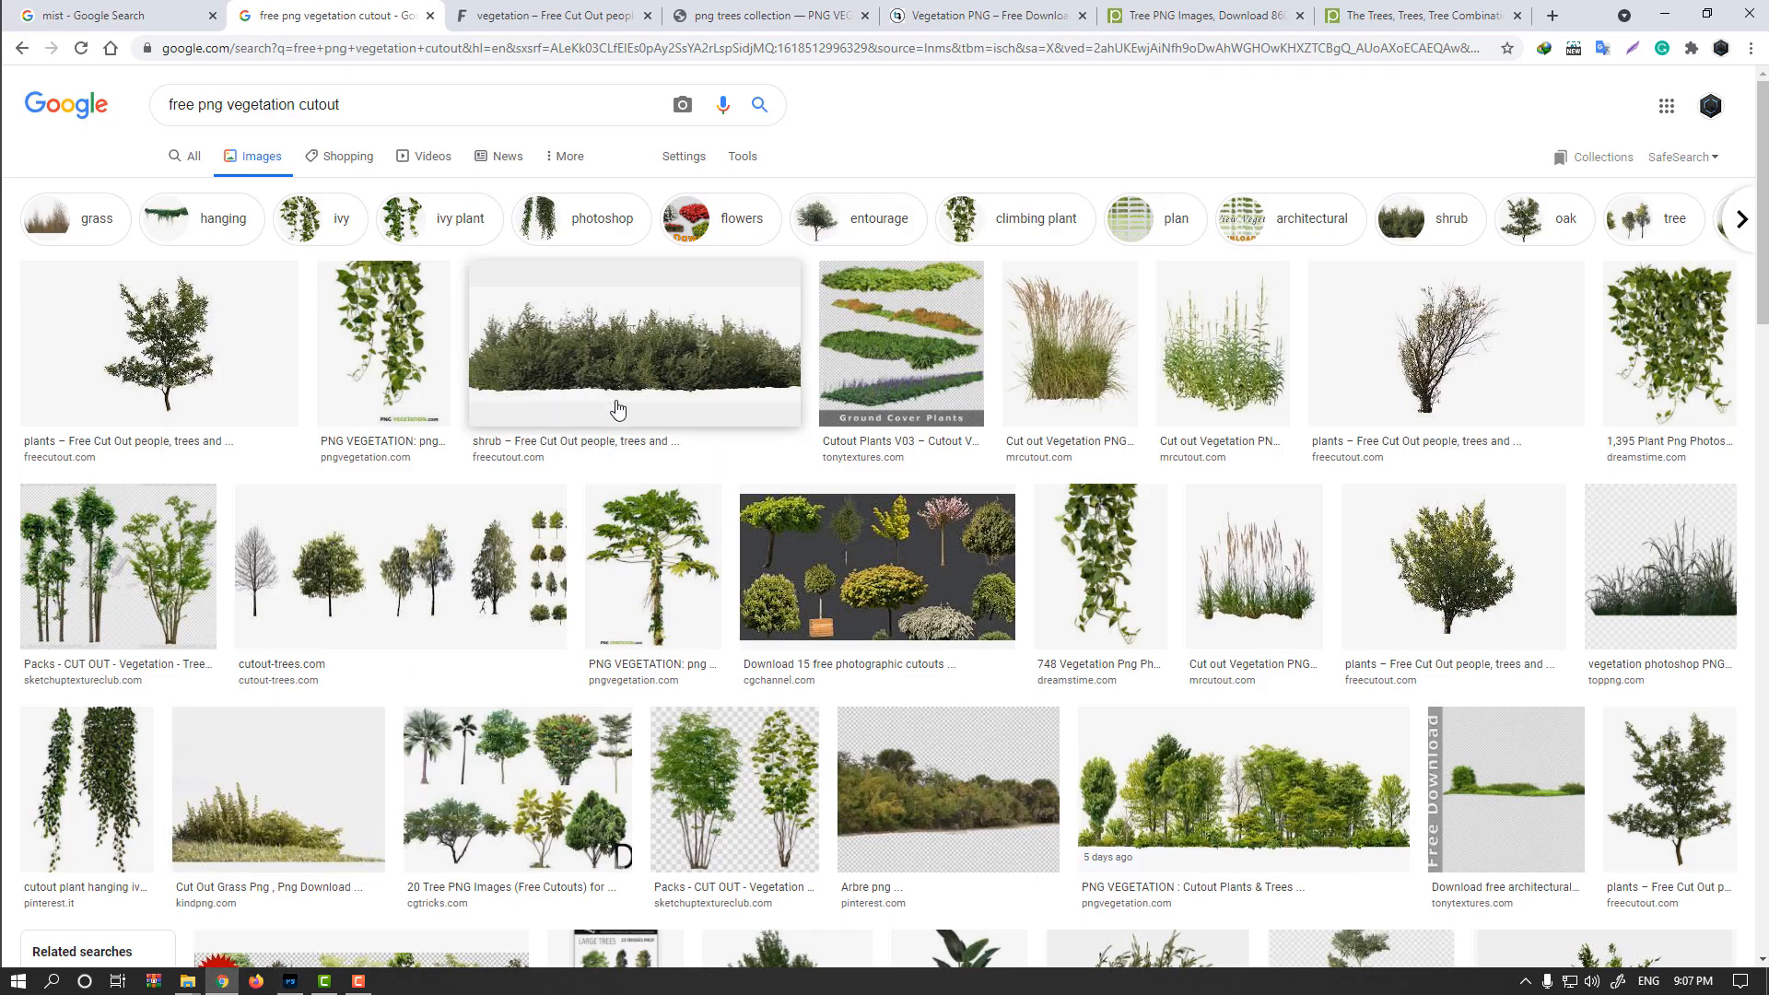
triple_click(331, 104)
text(bui)
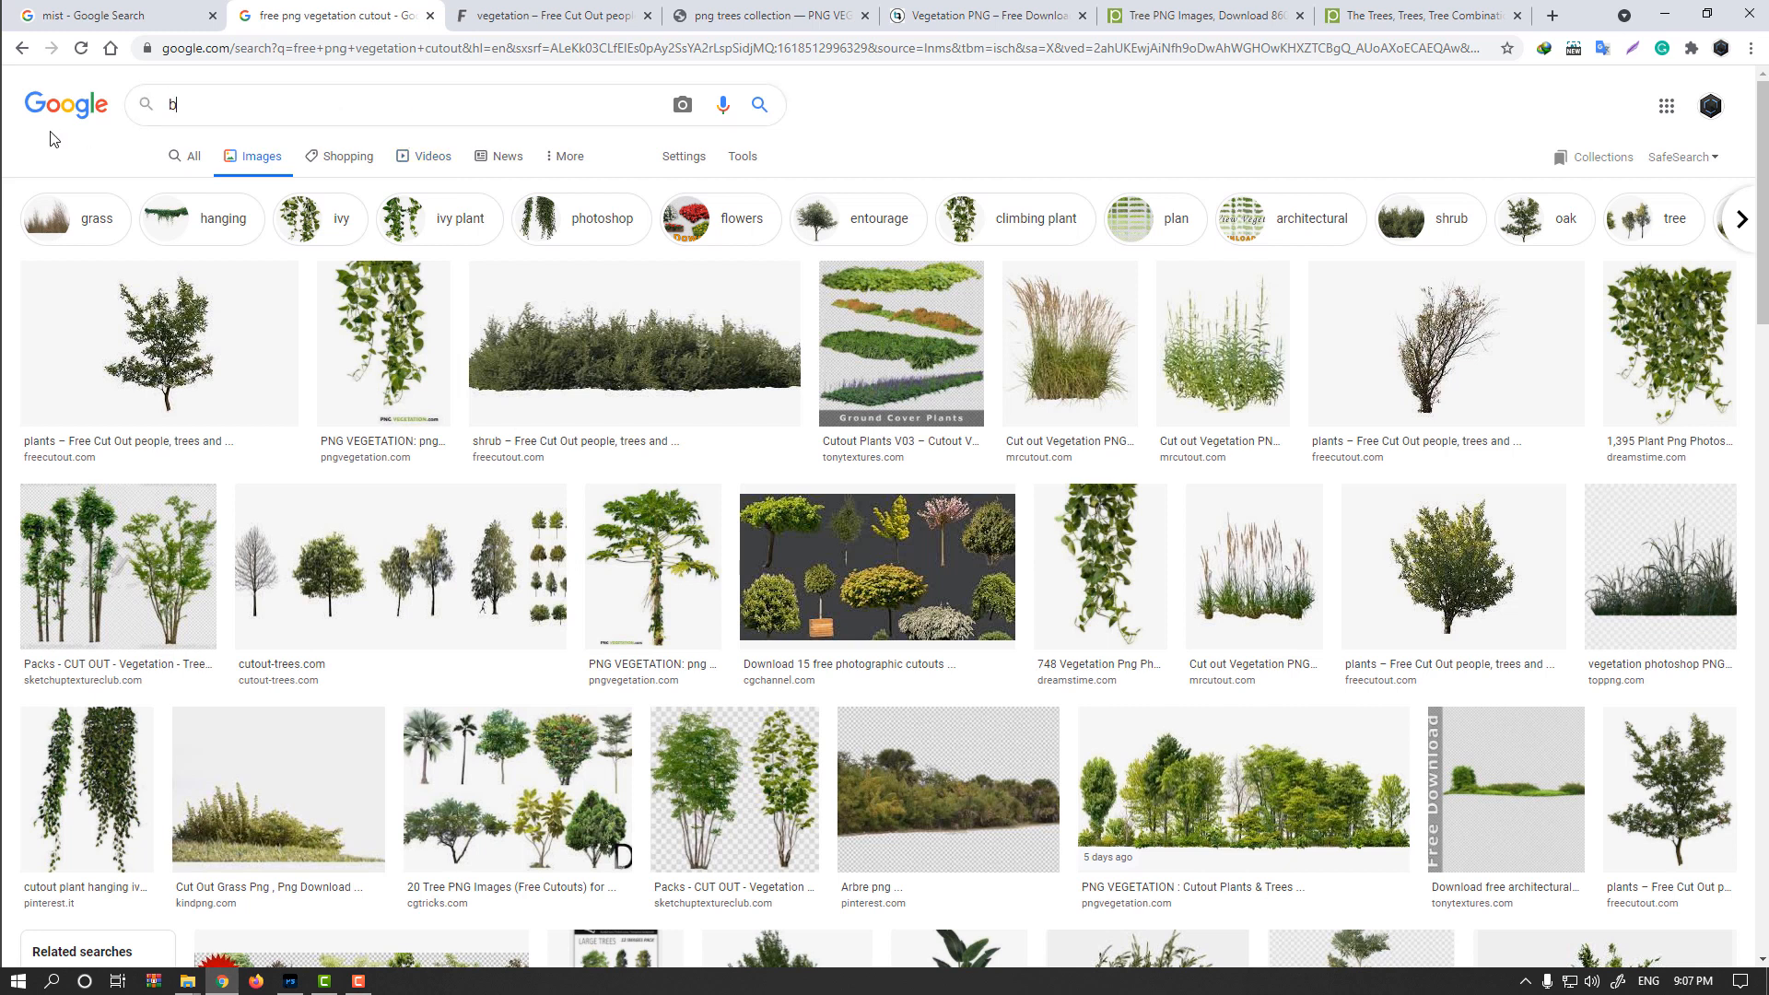
text(lding)
key(Return)
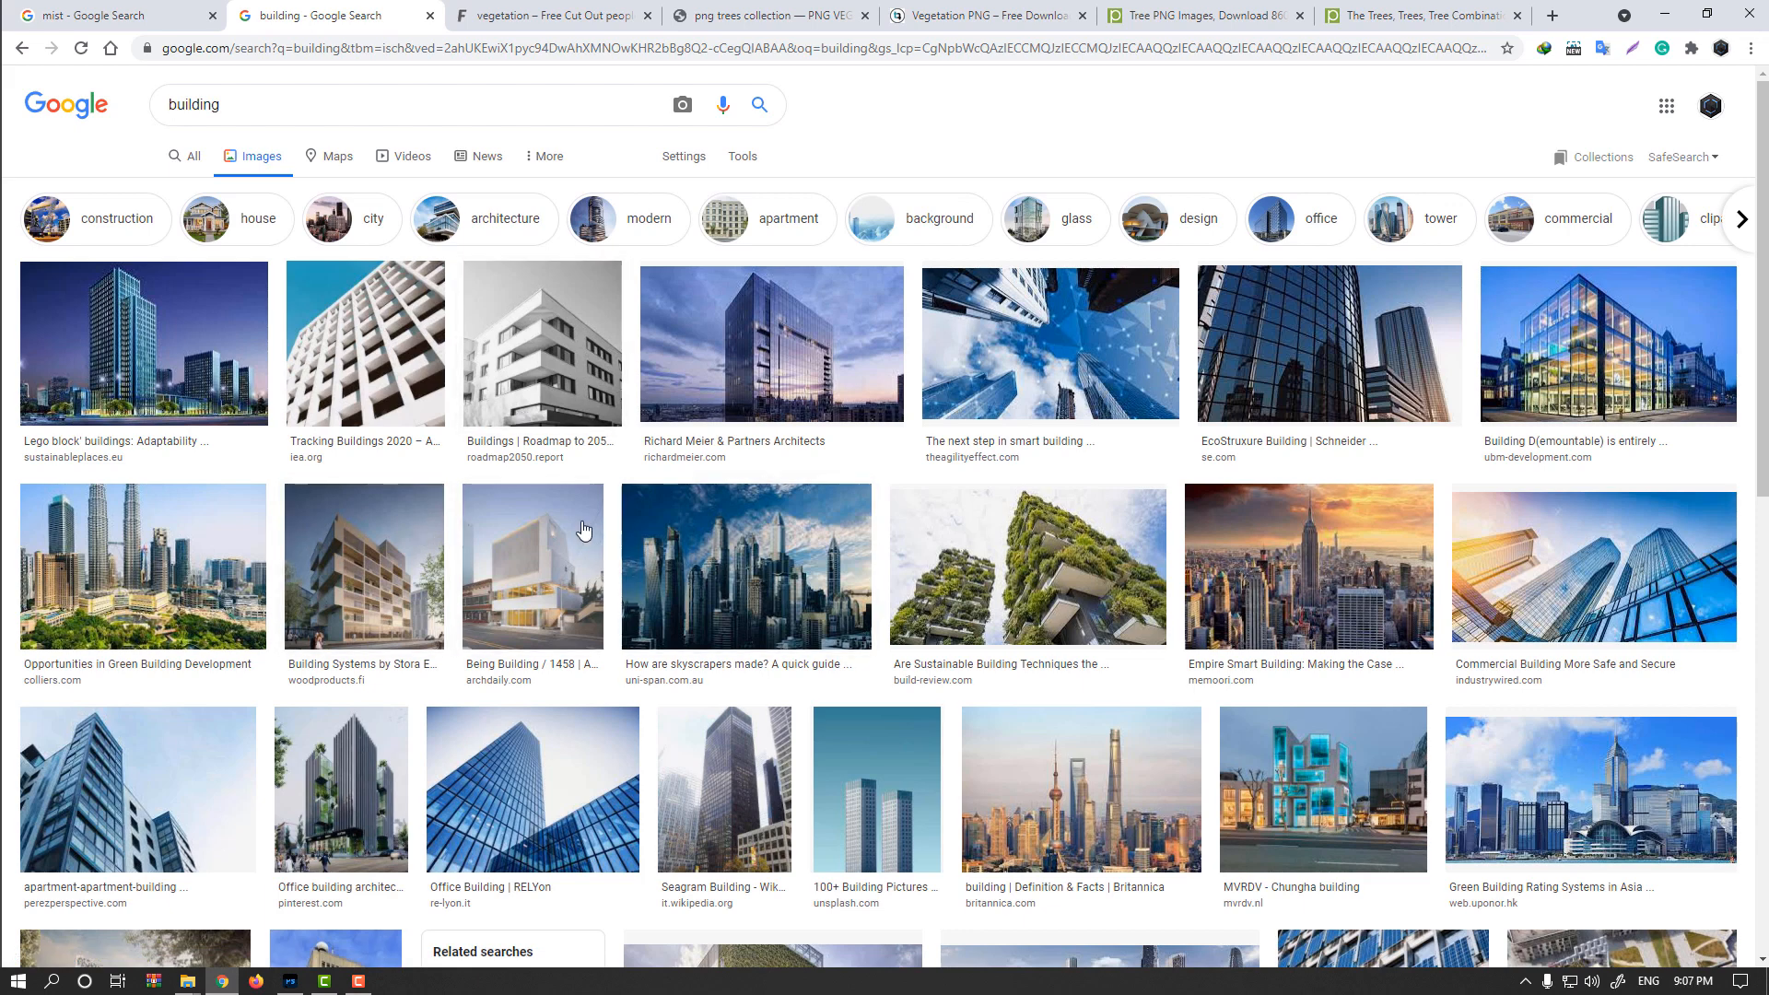
Browse the building image results and preview the Arup city skyline picture as a possible background.
scroll(543, 551, down, 4)
scroll(544, 551, down, 3)
scroll(711, 446, up, 3)
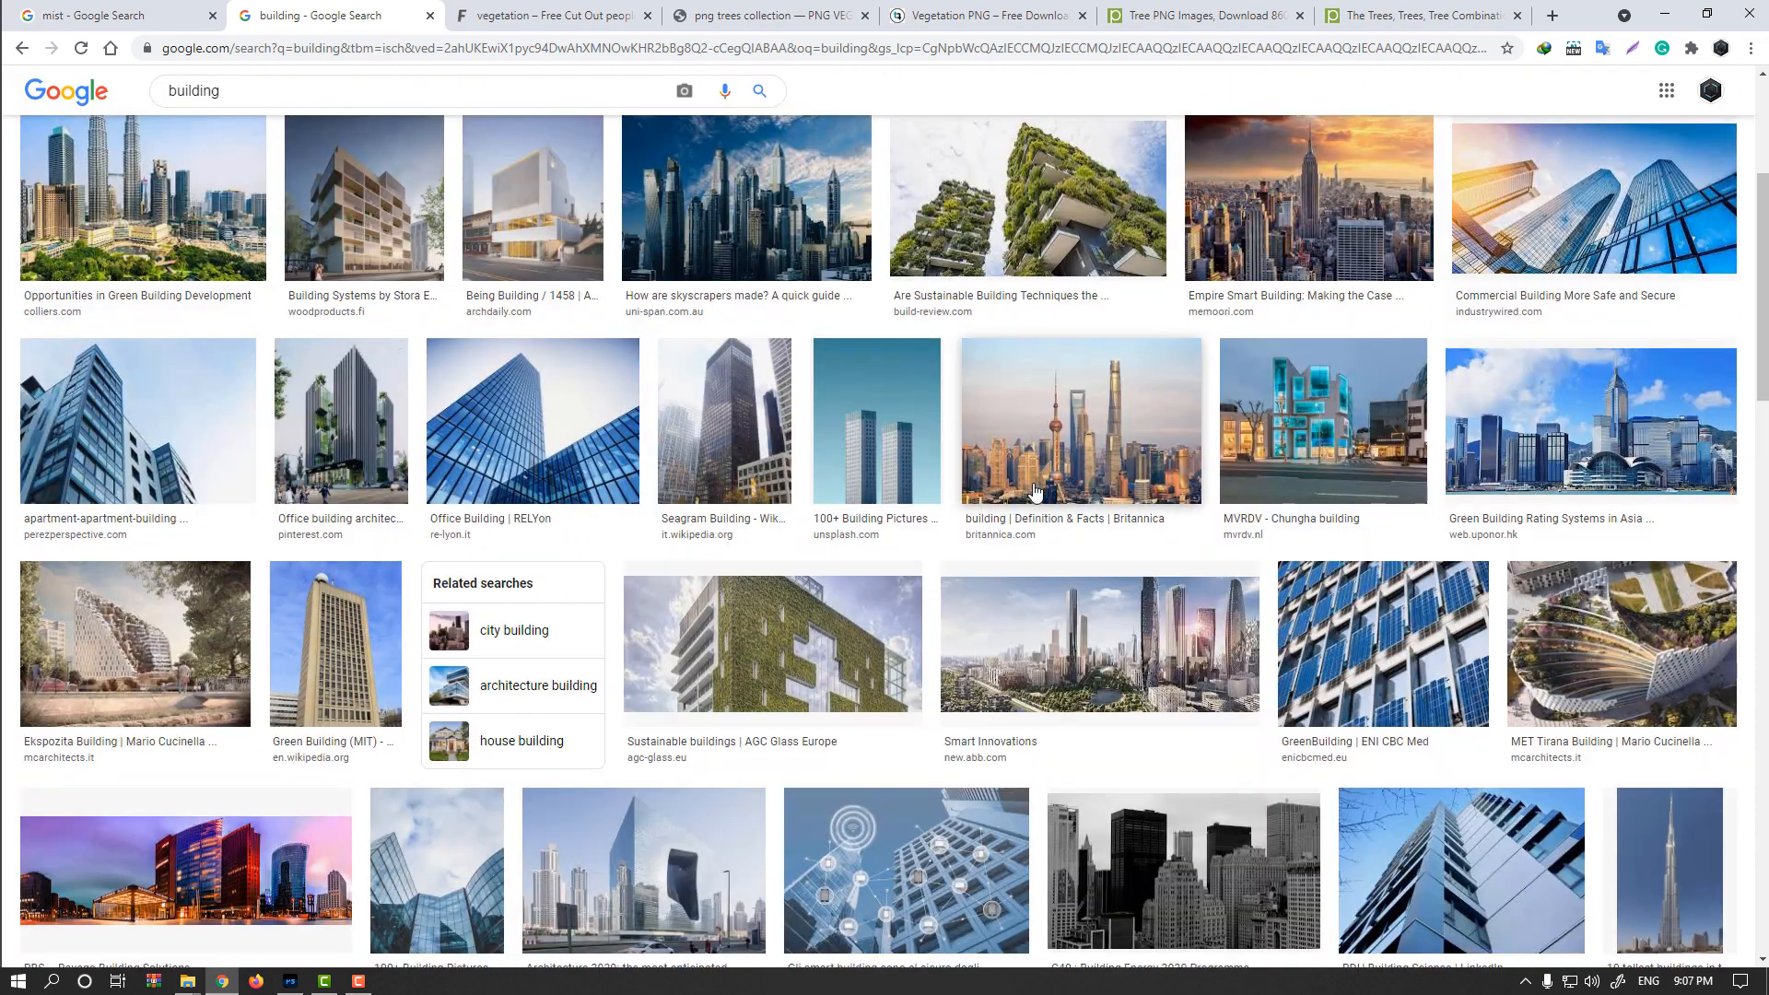
scroll(1036, 491, down, 15)
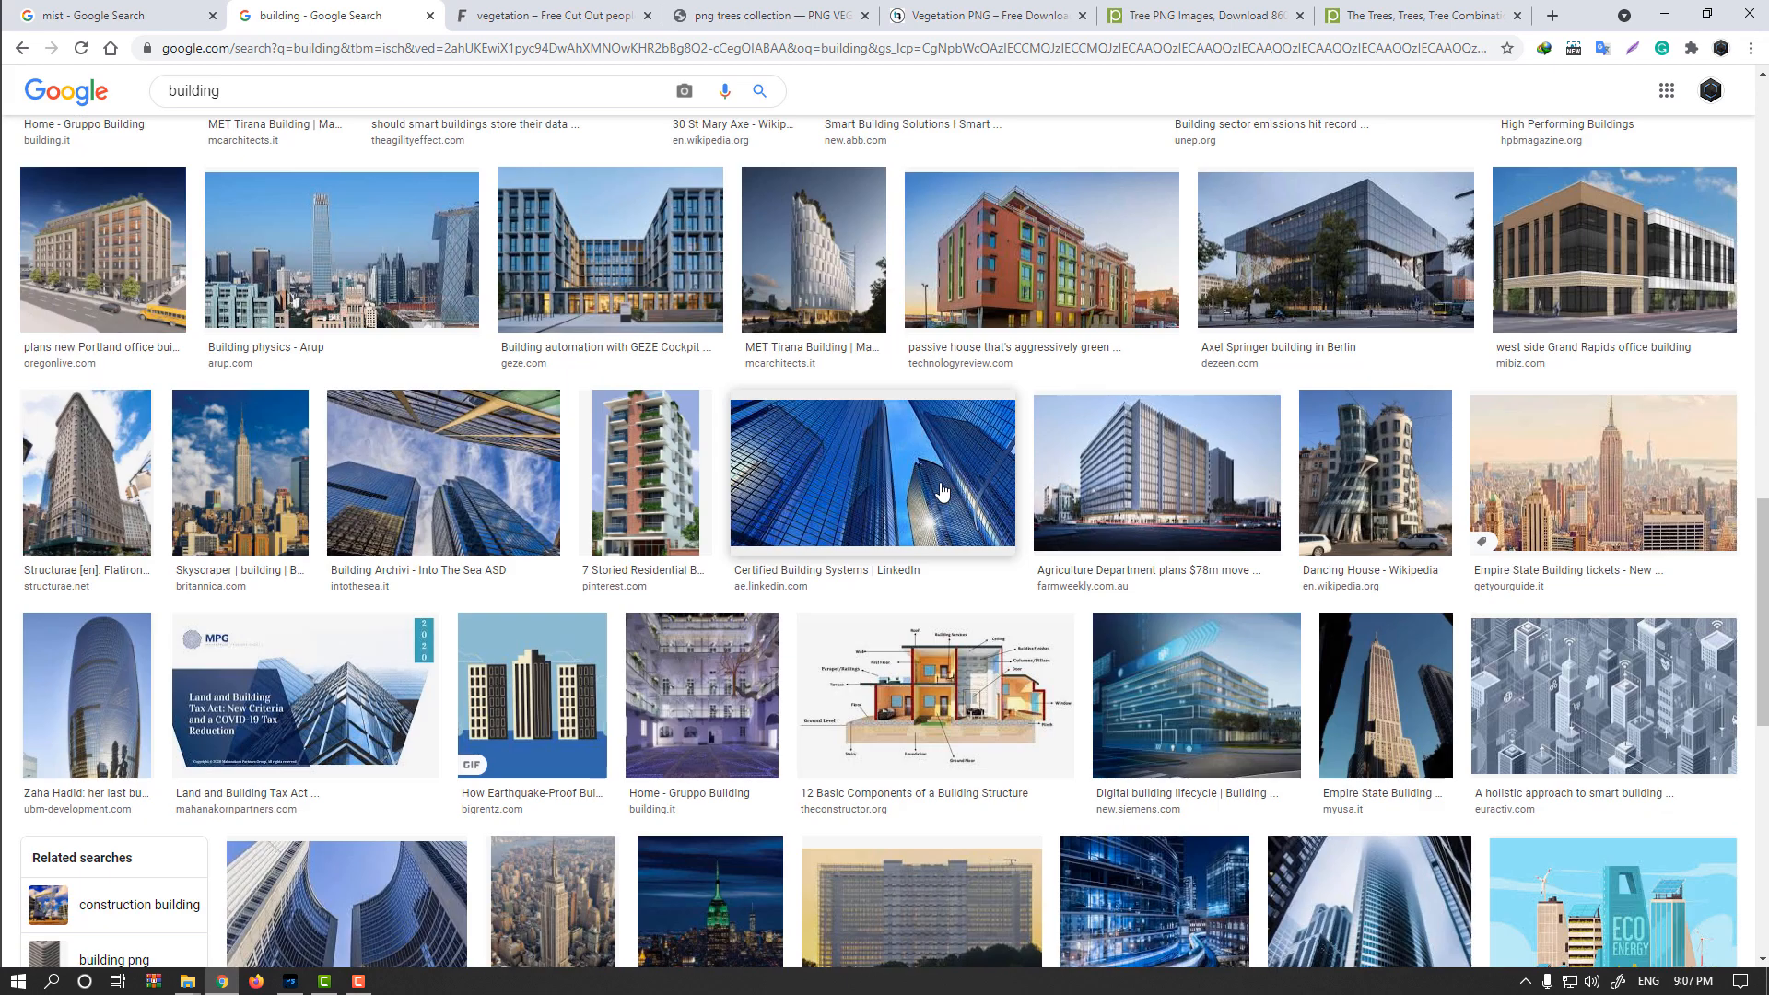
scroll(941, 493, down, 1)
scroll(940, 488, up, 3)
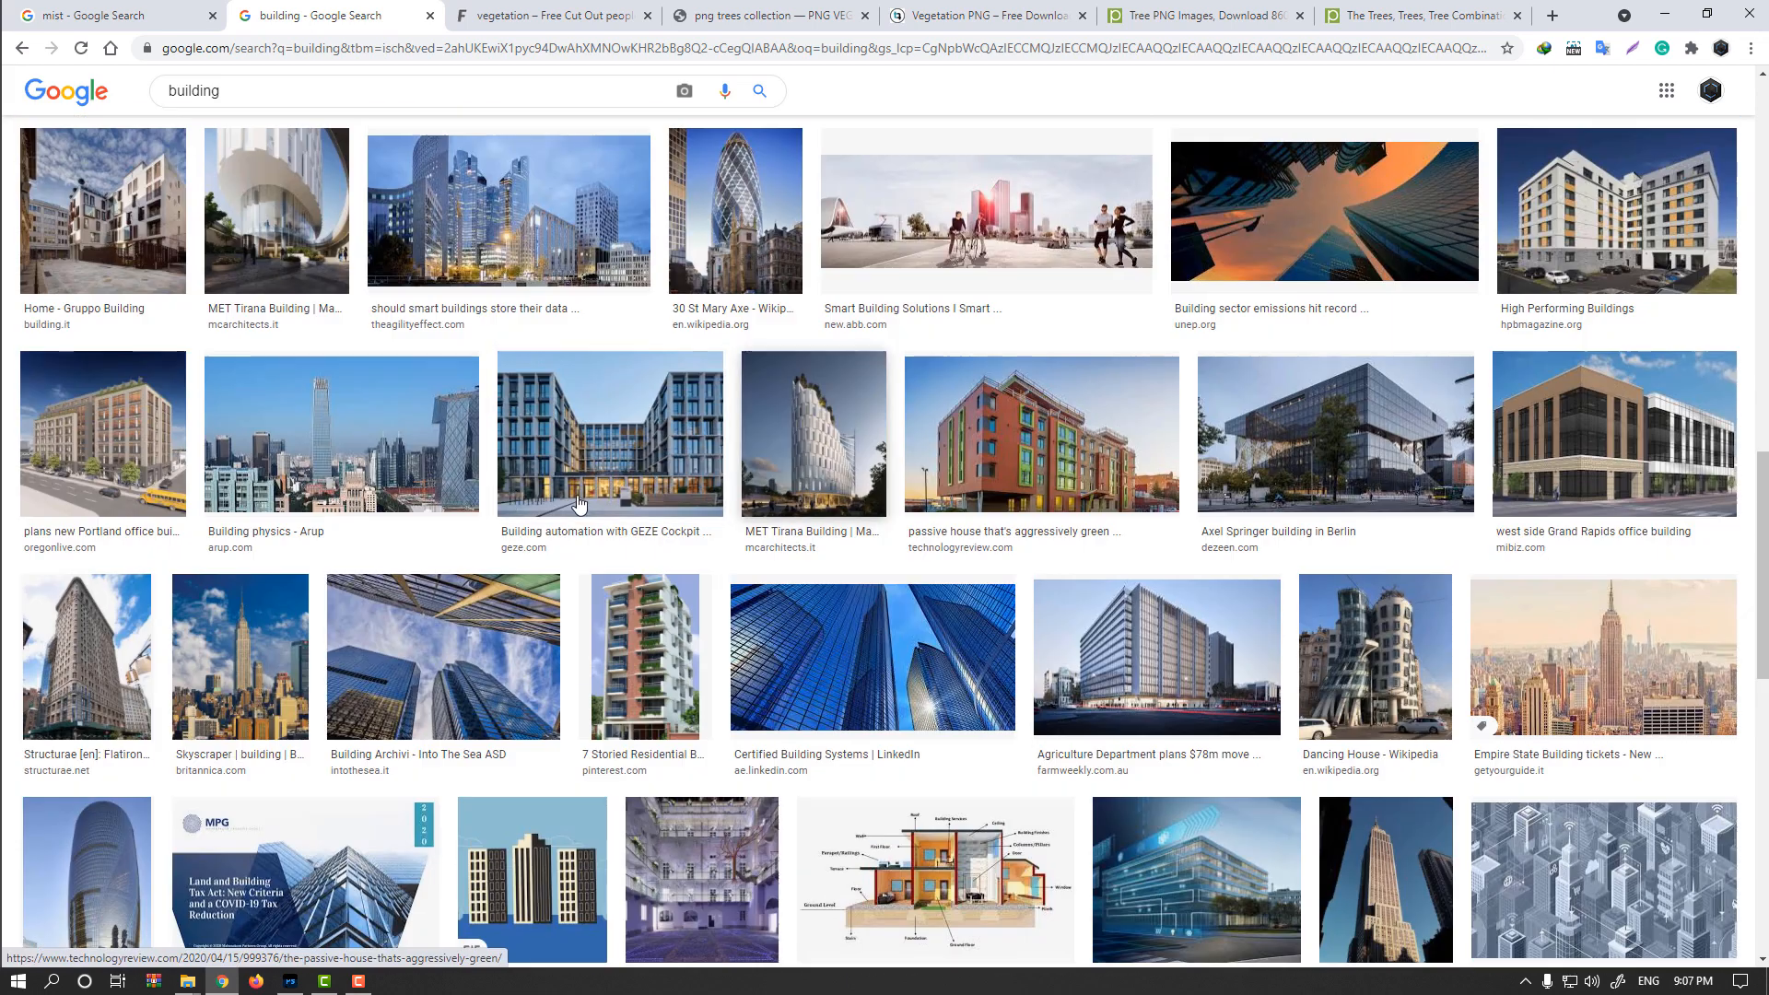
click(353, 457)
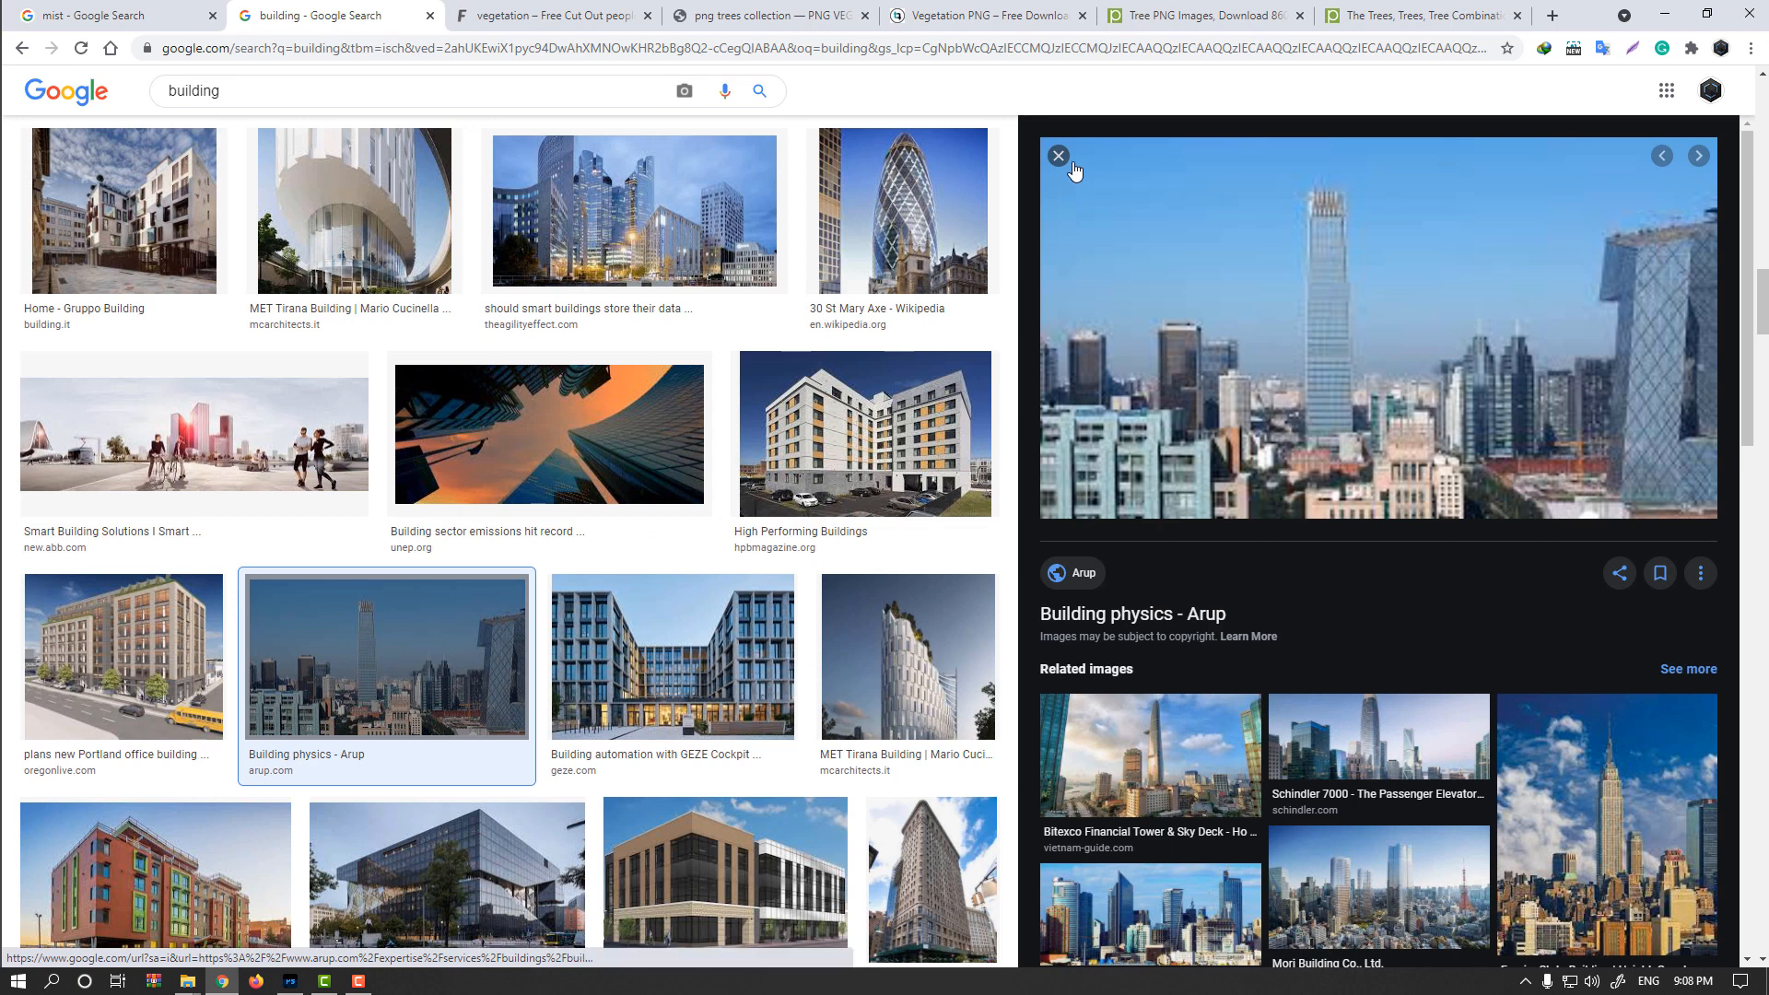
click(1073, 164)
scroll(318, 194, up, 10)
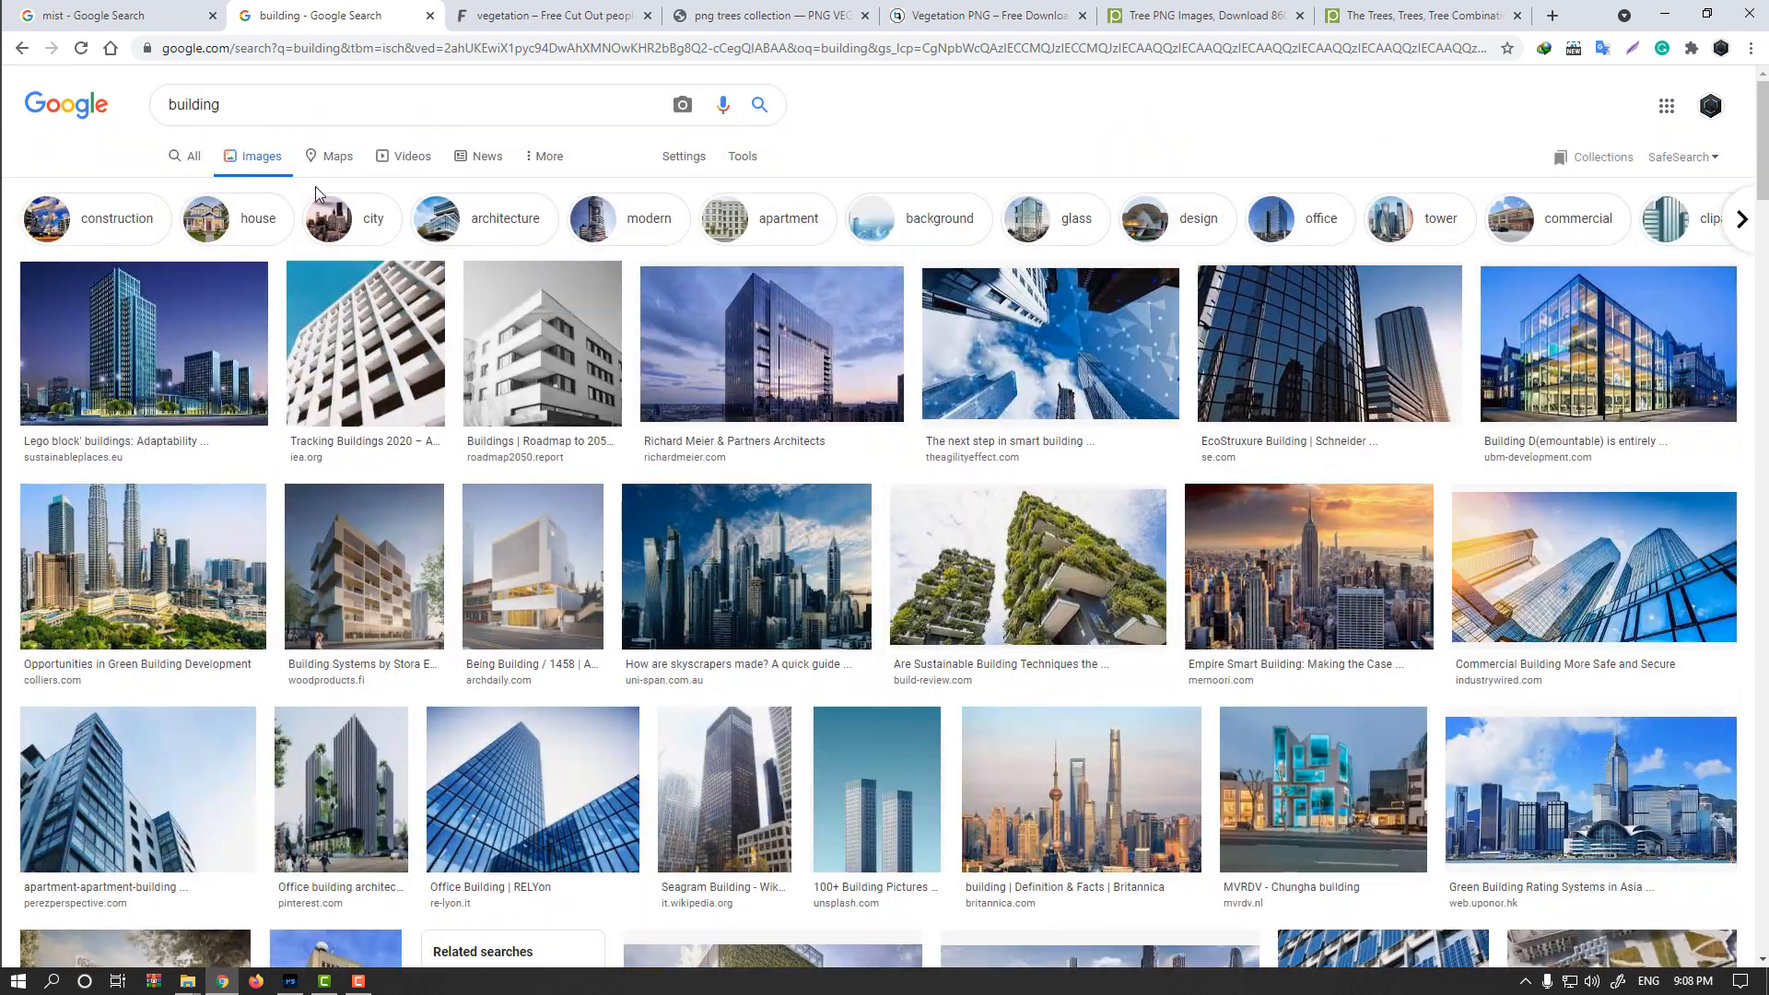
Filter the building image results to large sizes and look through them for a suitable background.
click(743, 157)
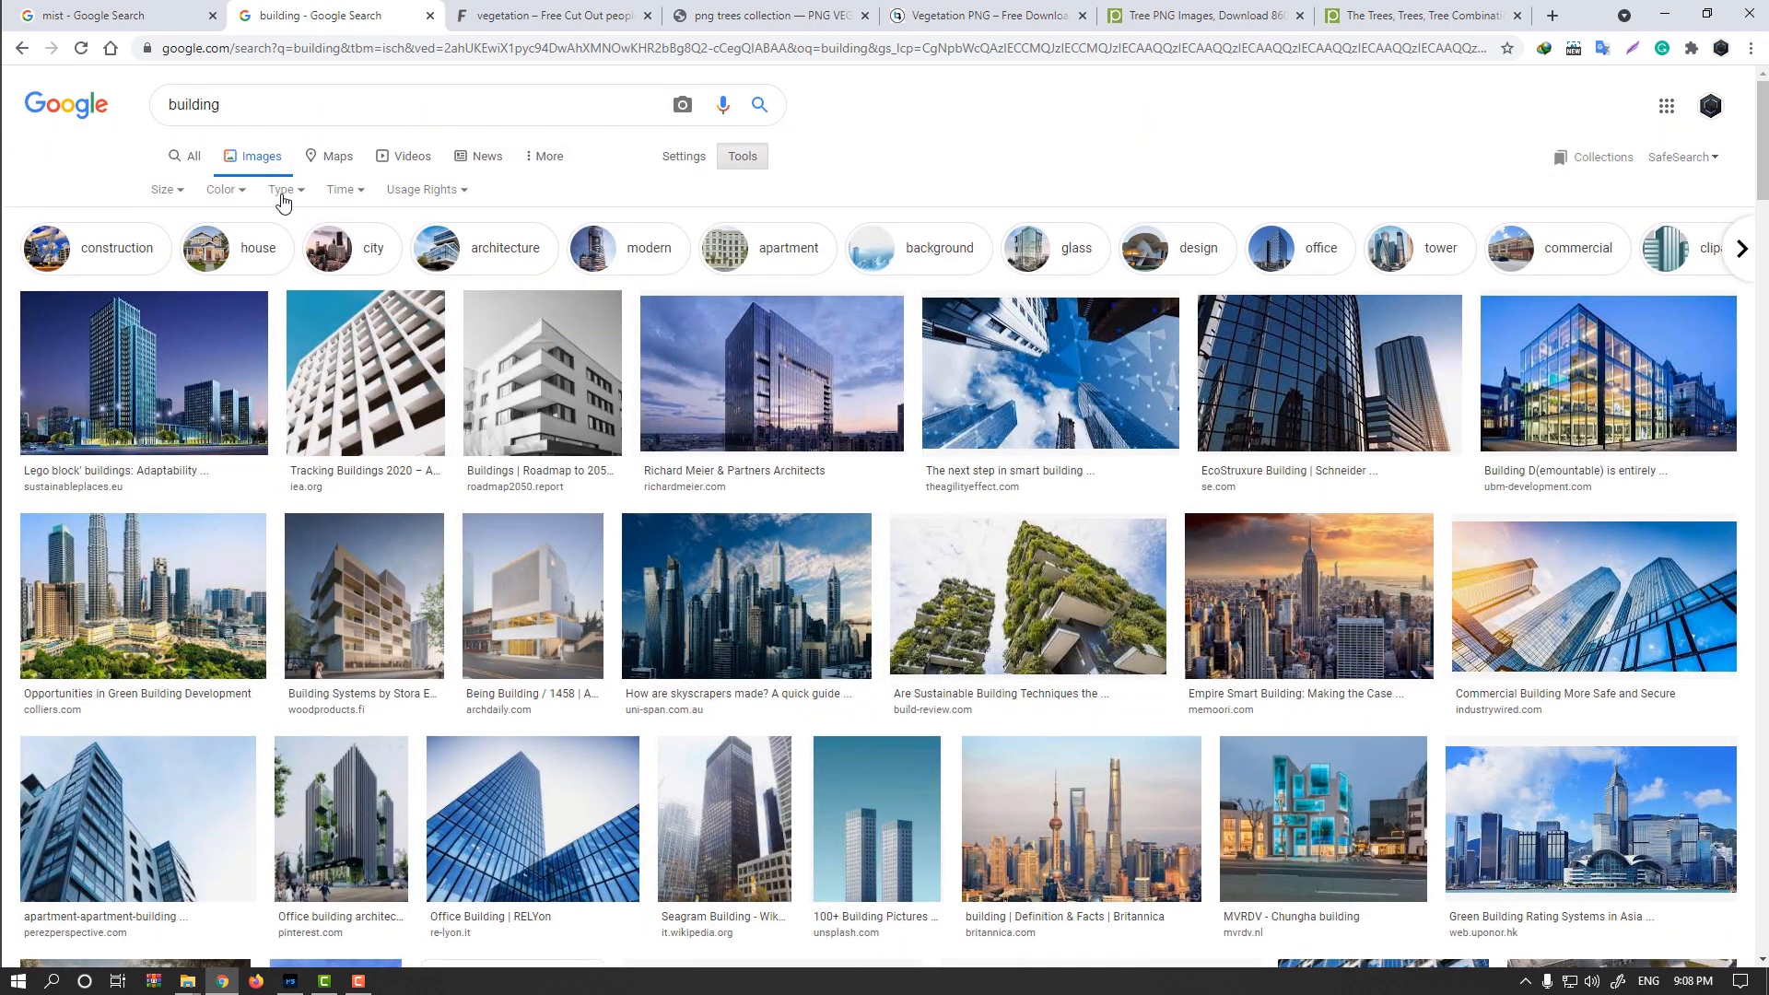
click(174, 193)
click(166, 247)
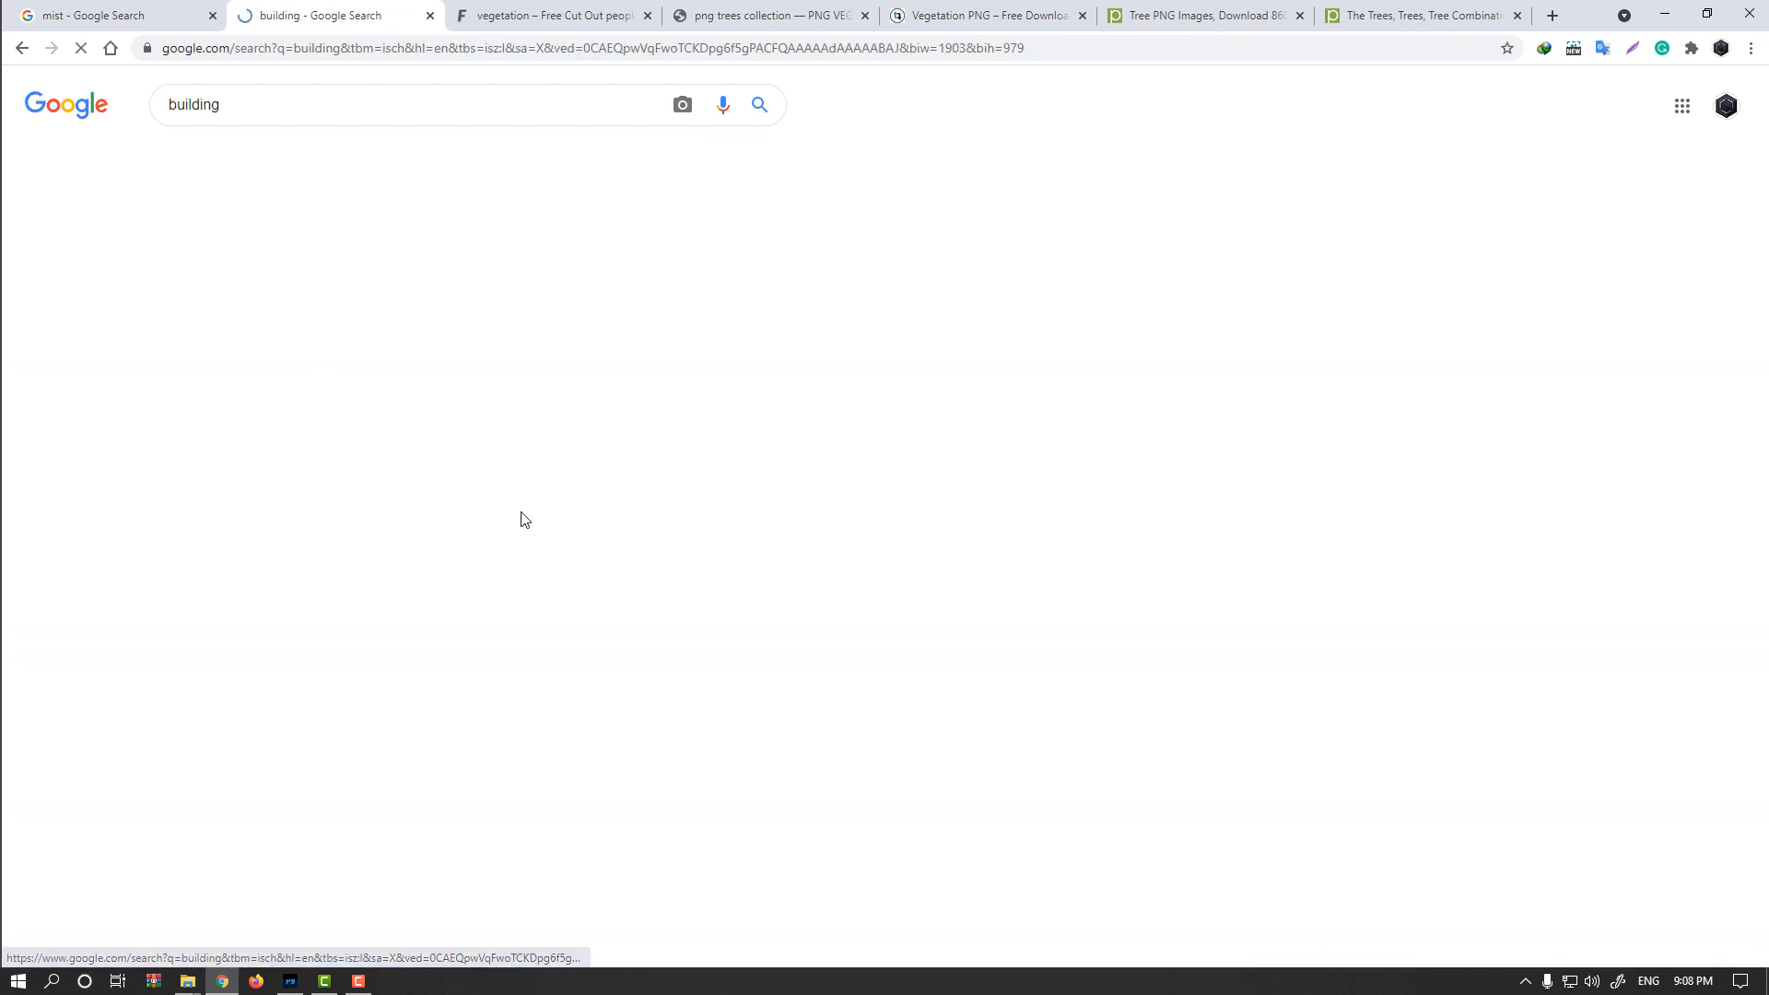
scroll(287, 368, down, 3)
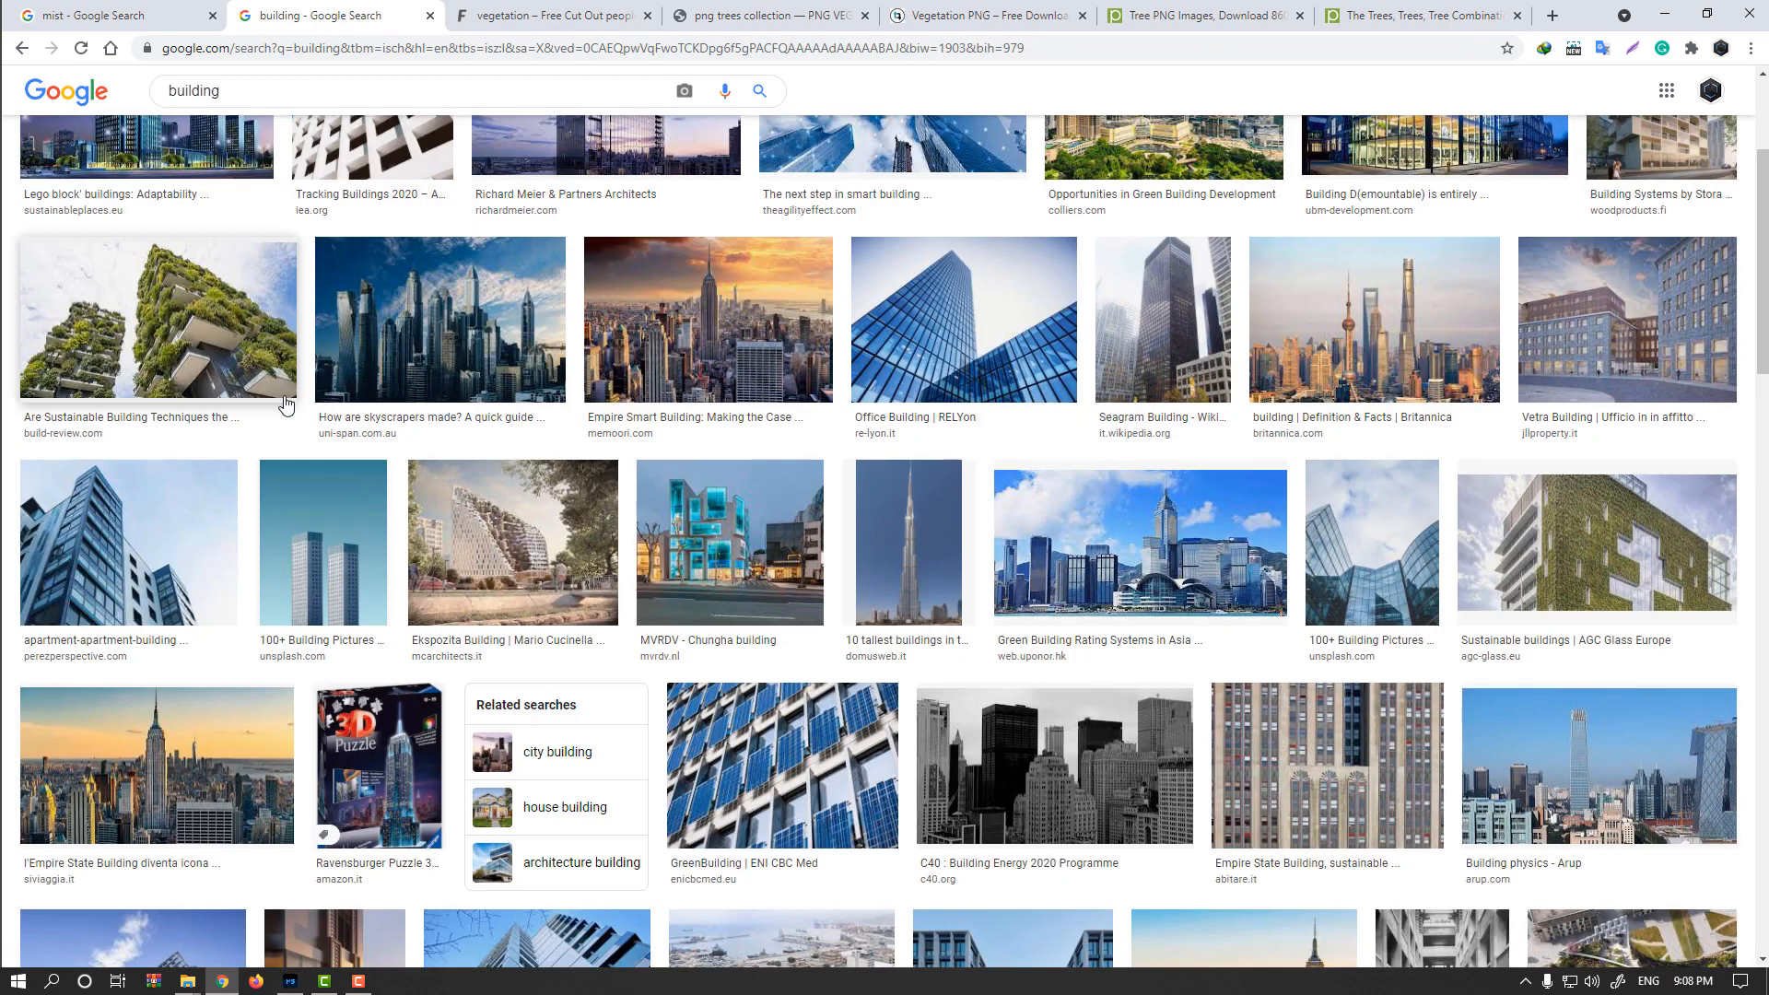
scroll(470, 534, down, 6)
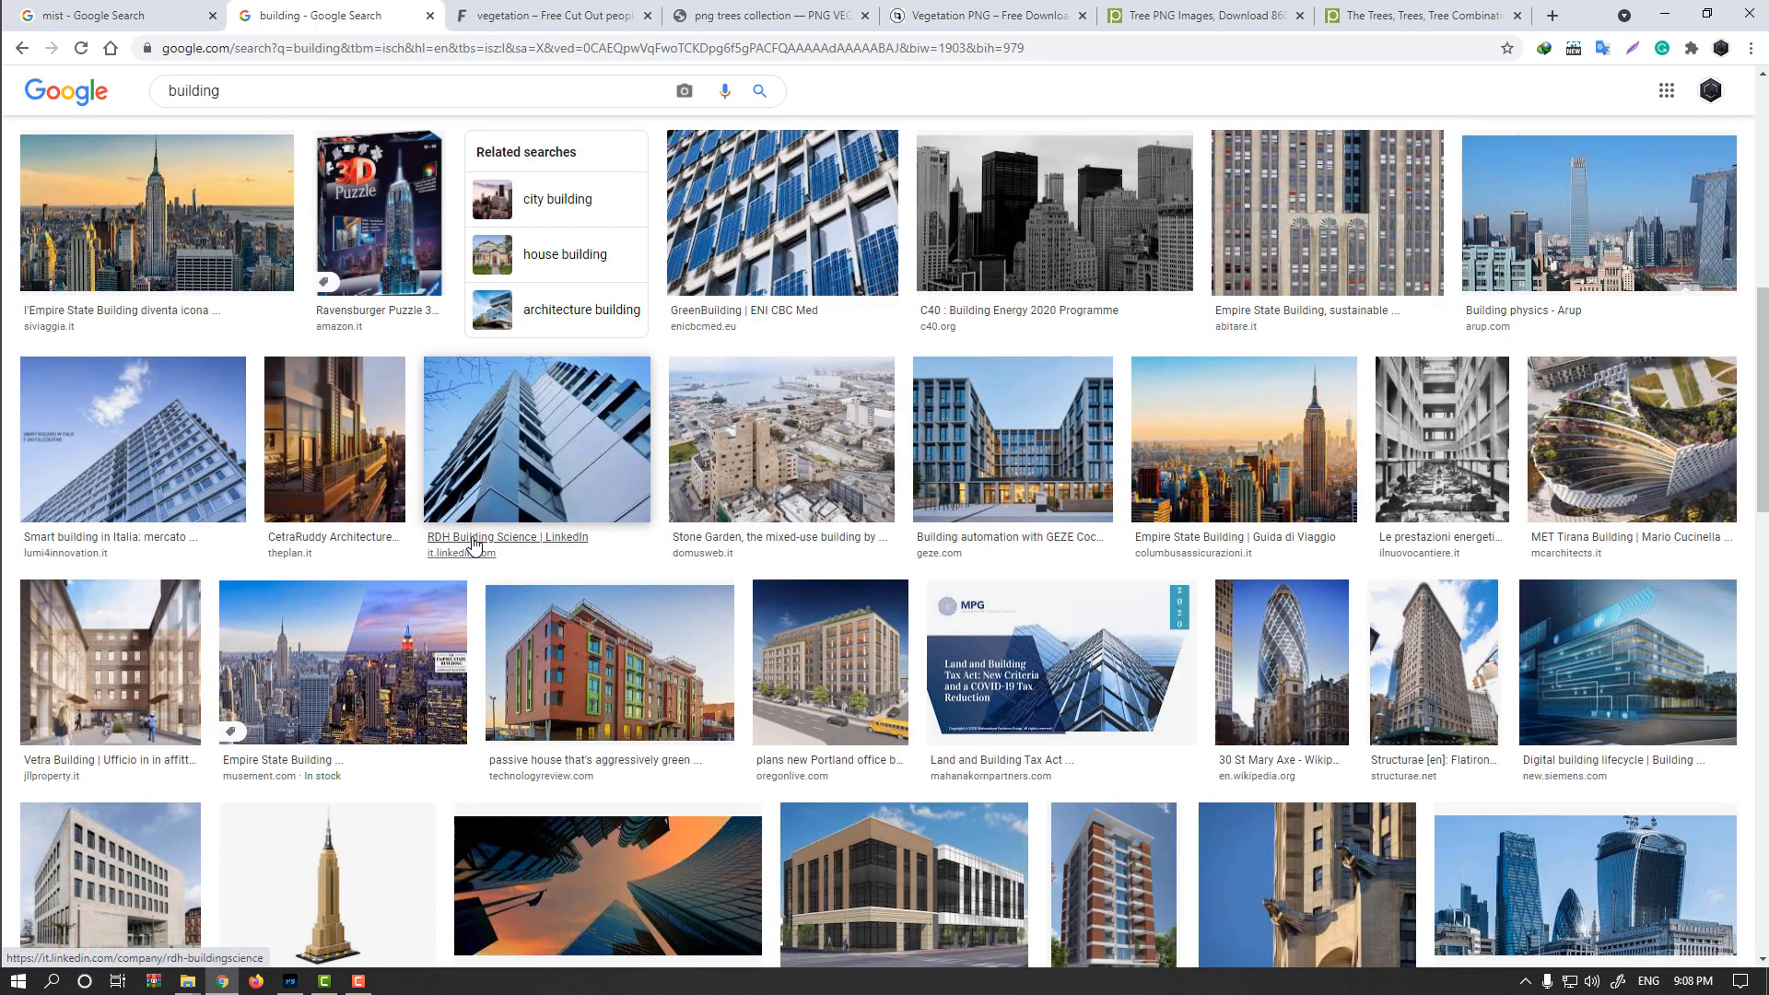
scroll(480, 560, down, 2)
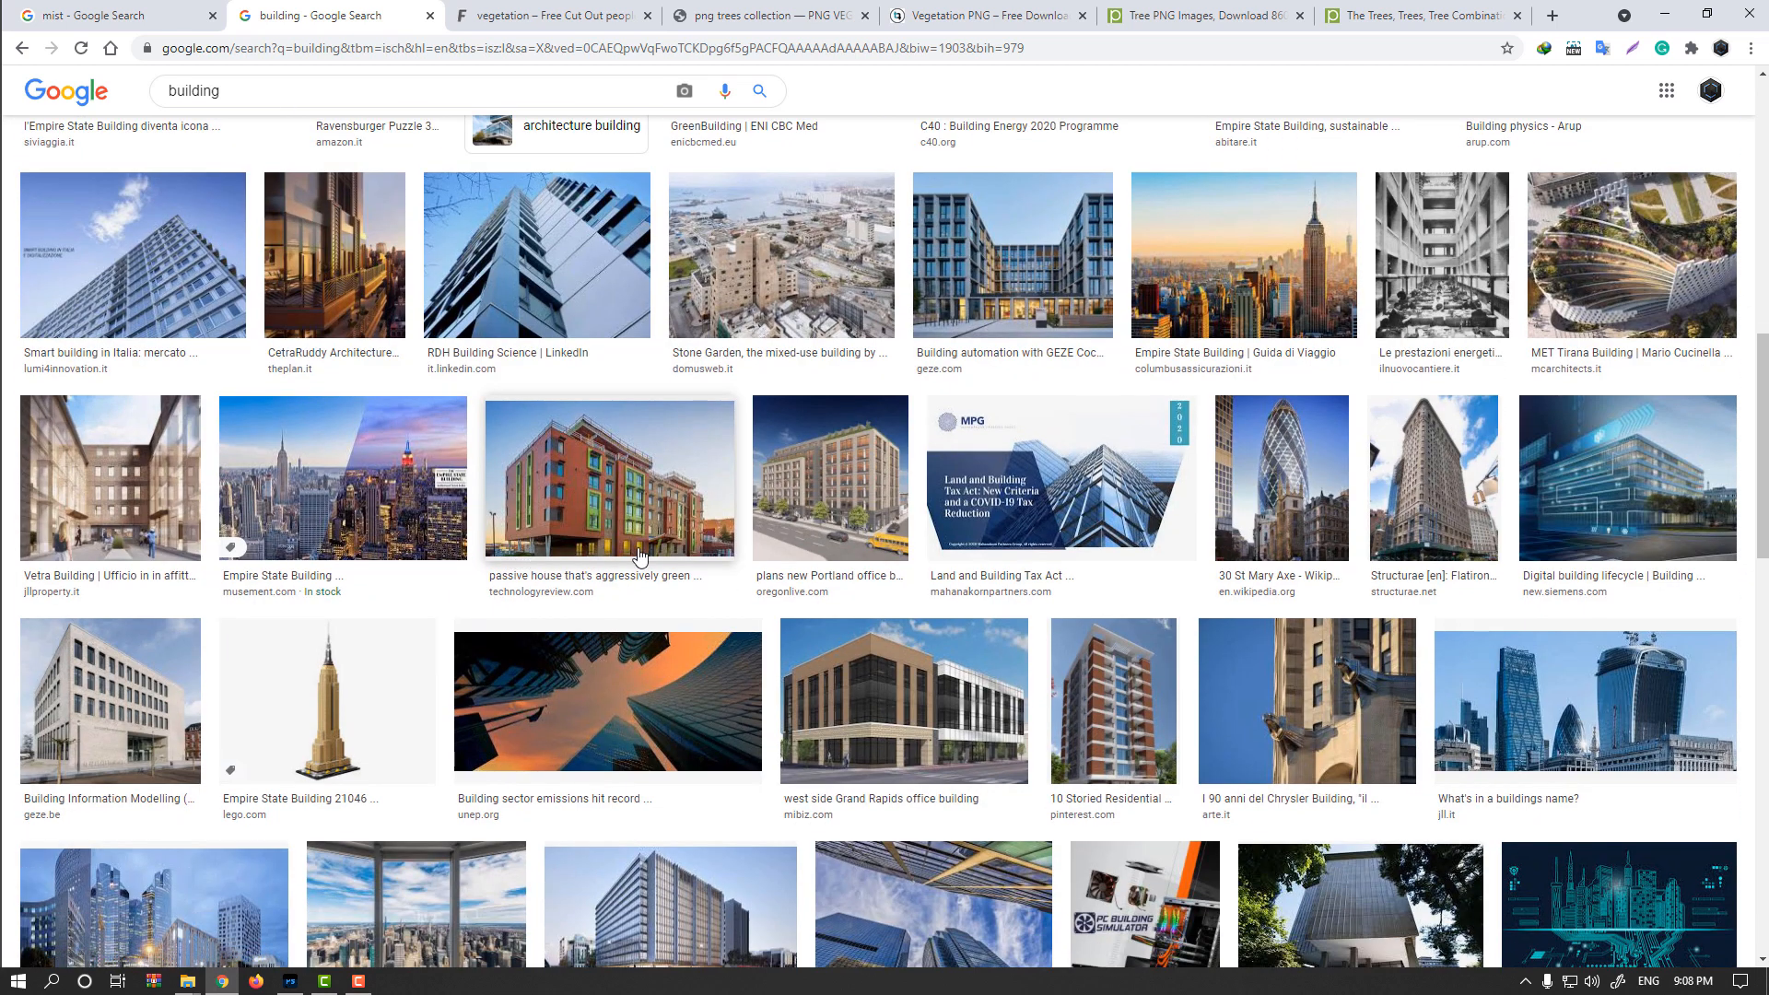
scroll(639, 554, down, 3)
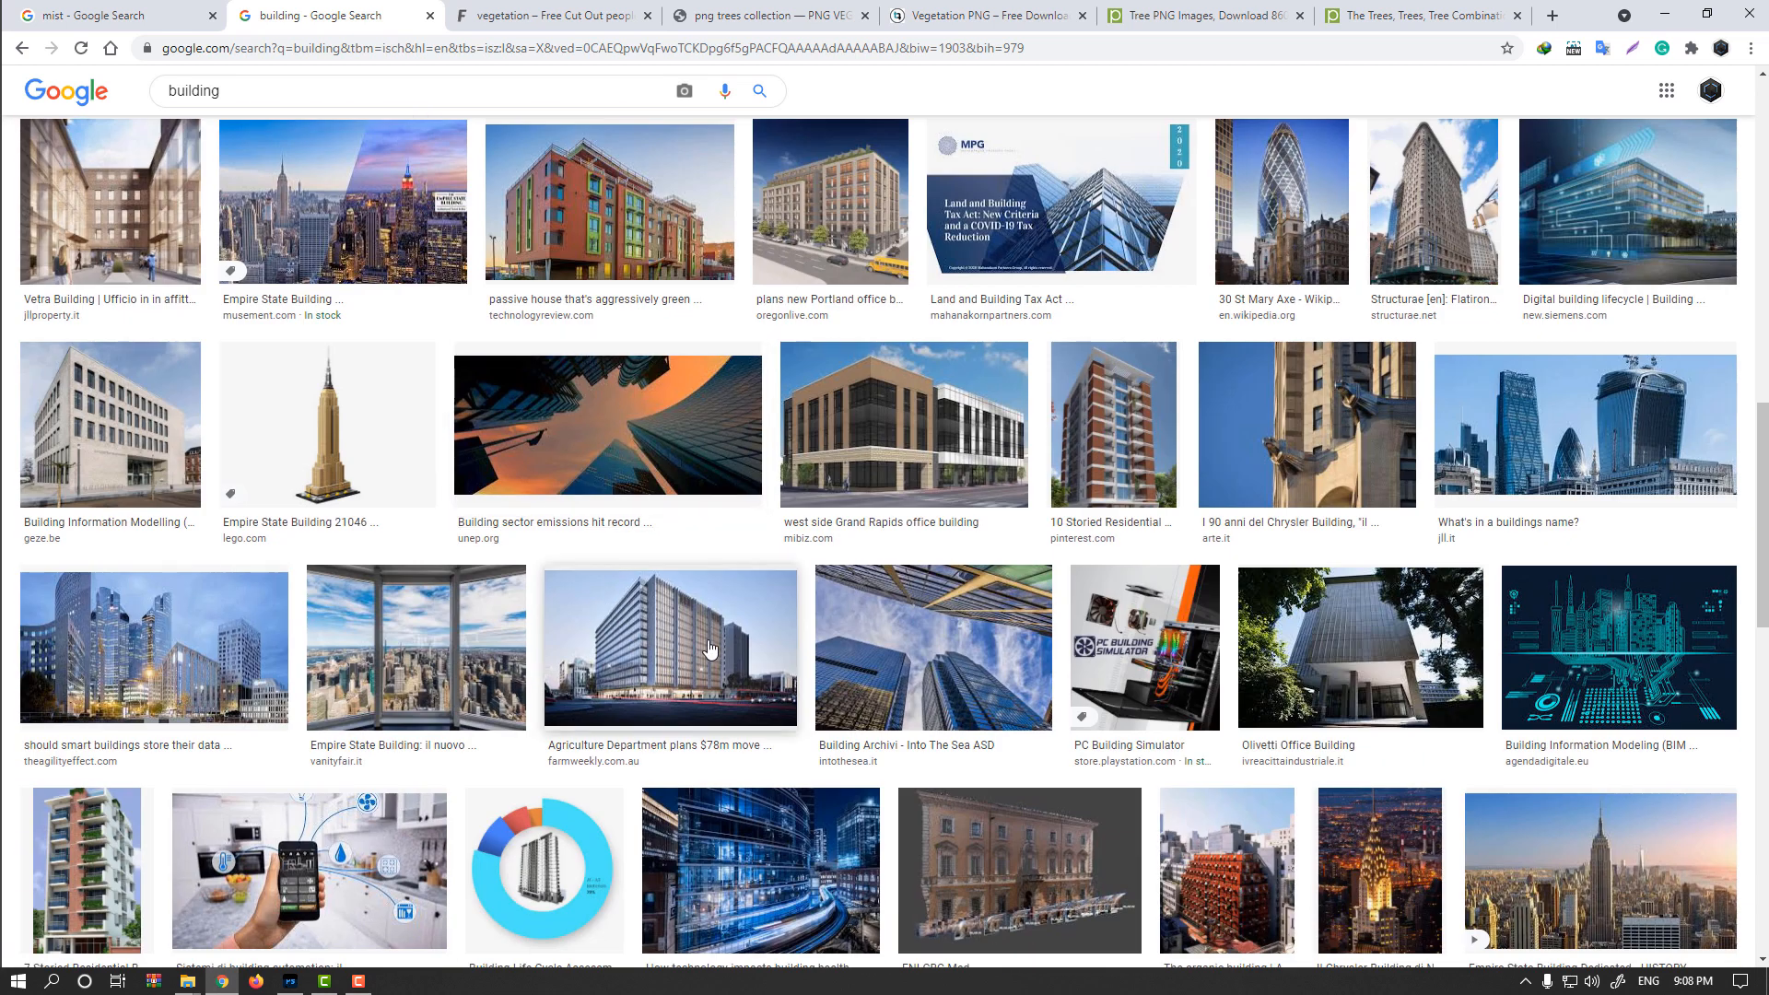
scroll(732, 667, down, 4)
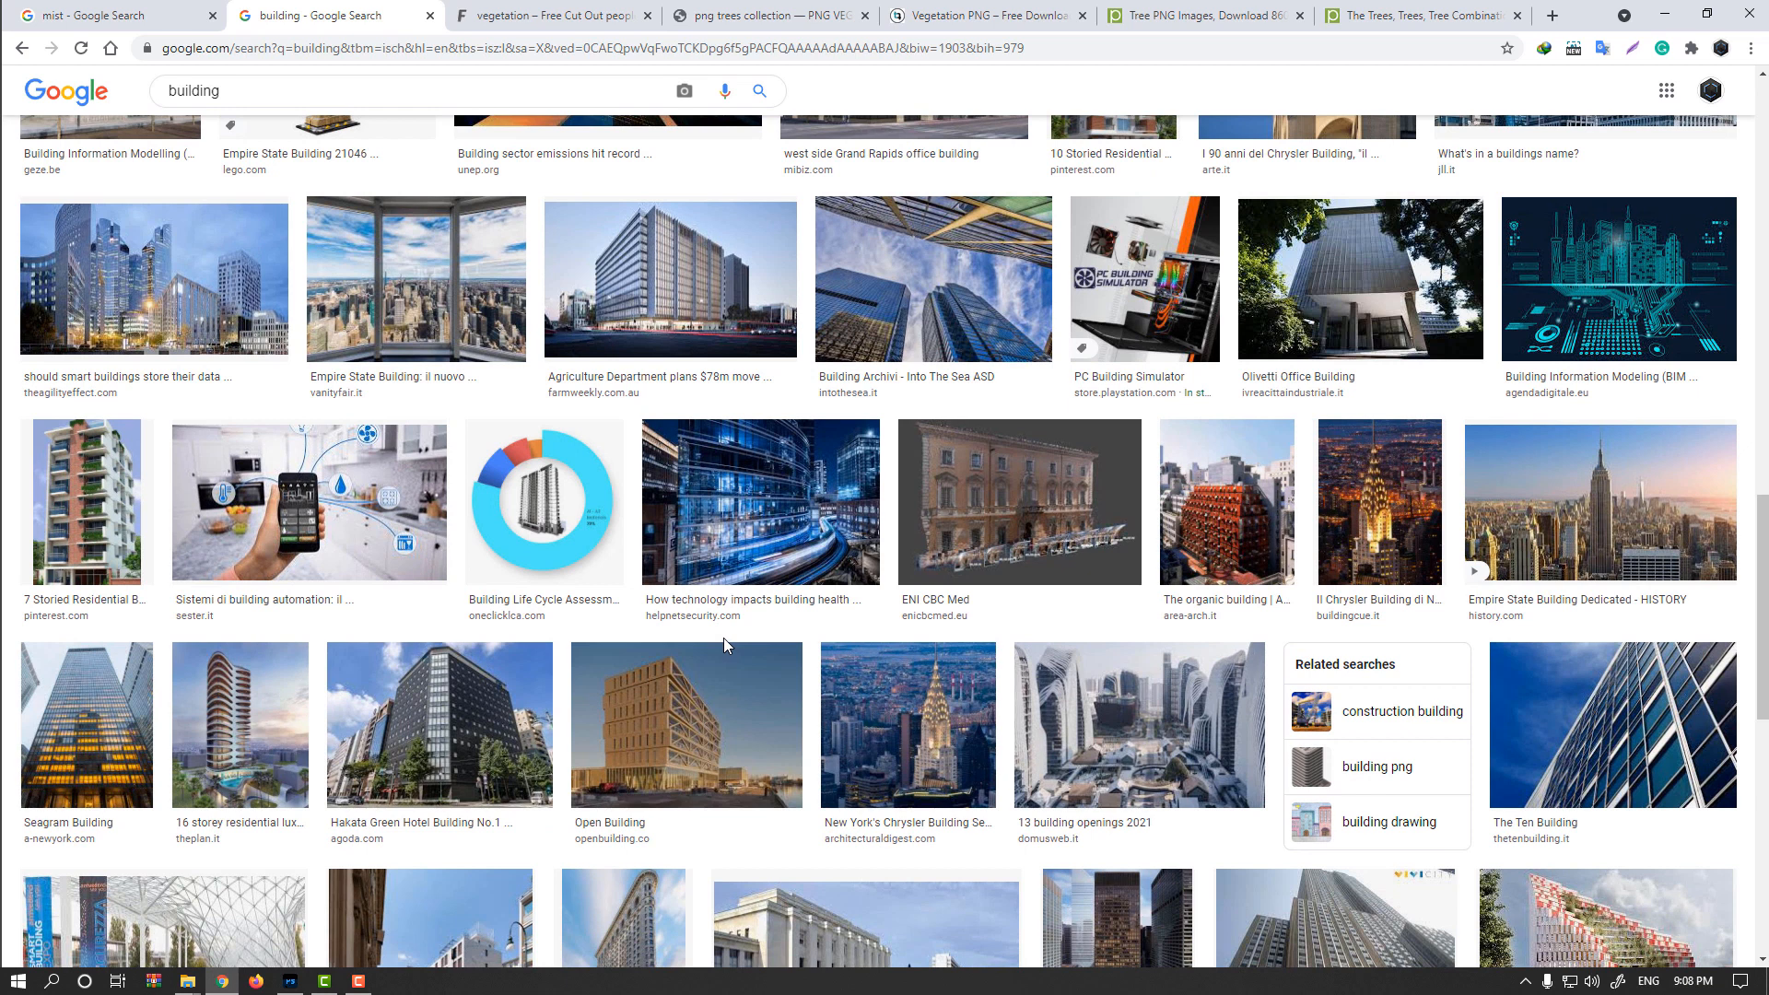
scroll(720, 639, down, 10)
Search Google Images for "hill building city".
click(437, 98)
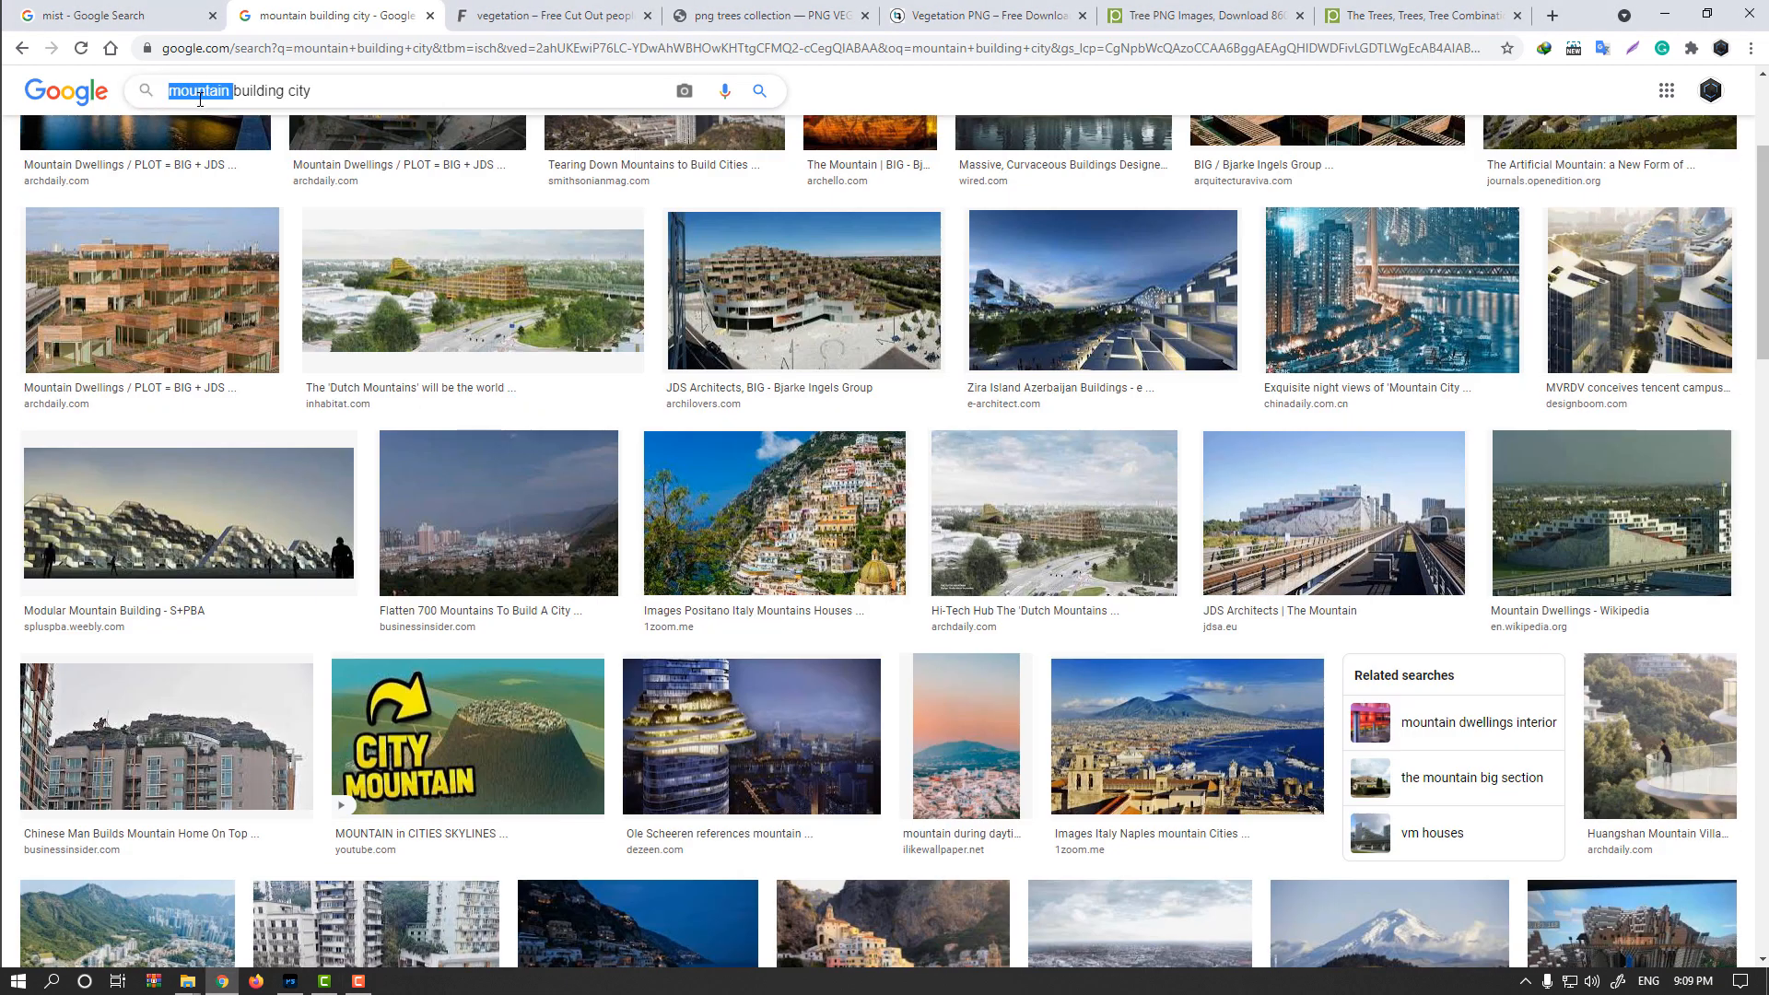
key(BackSpace)
text(hill)
key(Return)
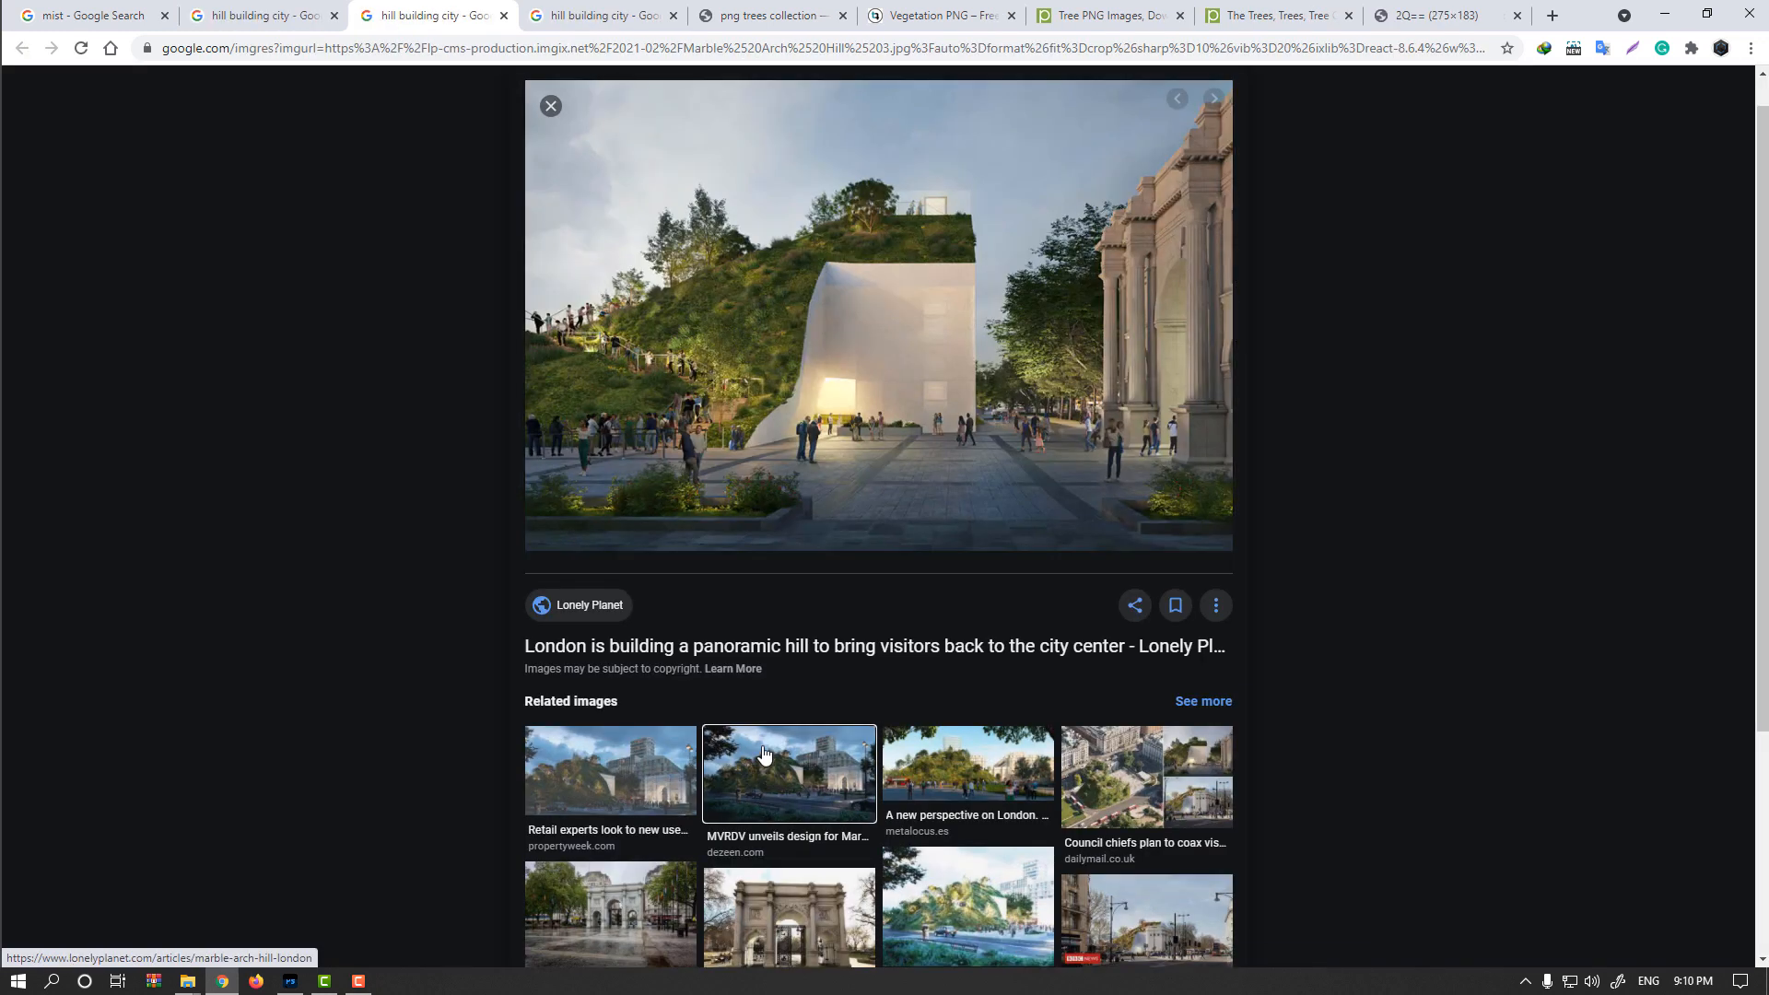
Open the related MVRDV Marble Arch Hill image from Dezeen and copy it.
click(790, 740)
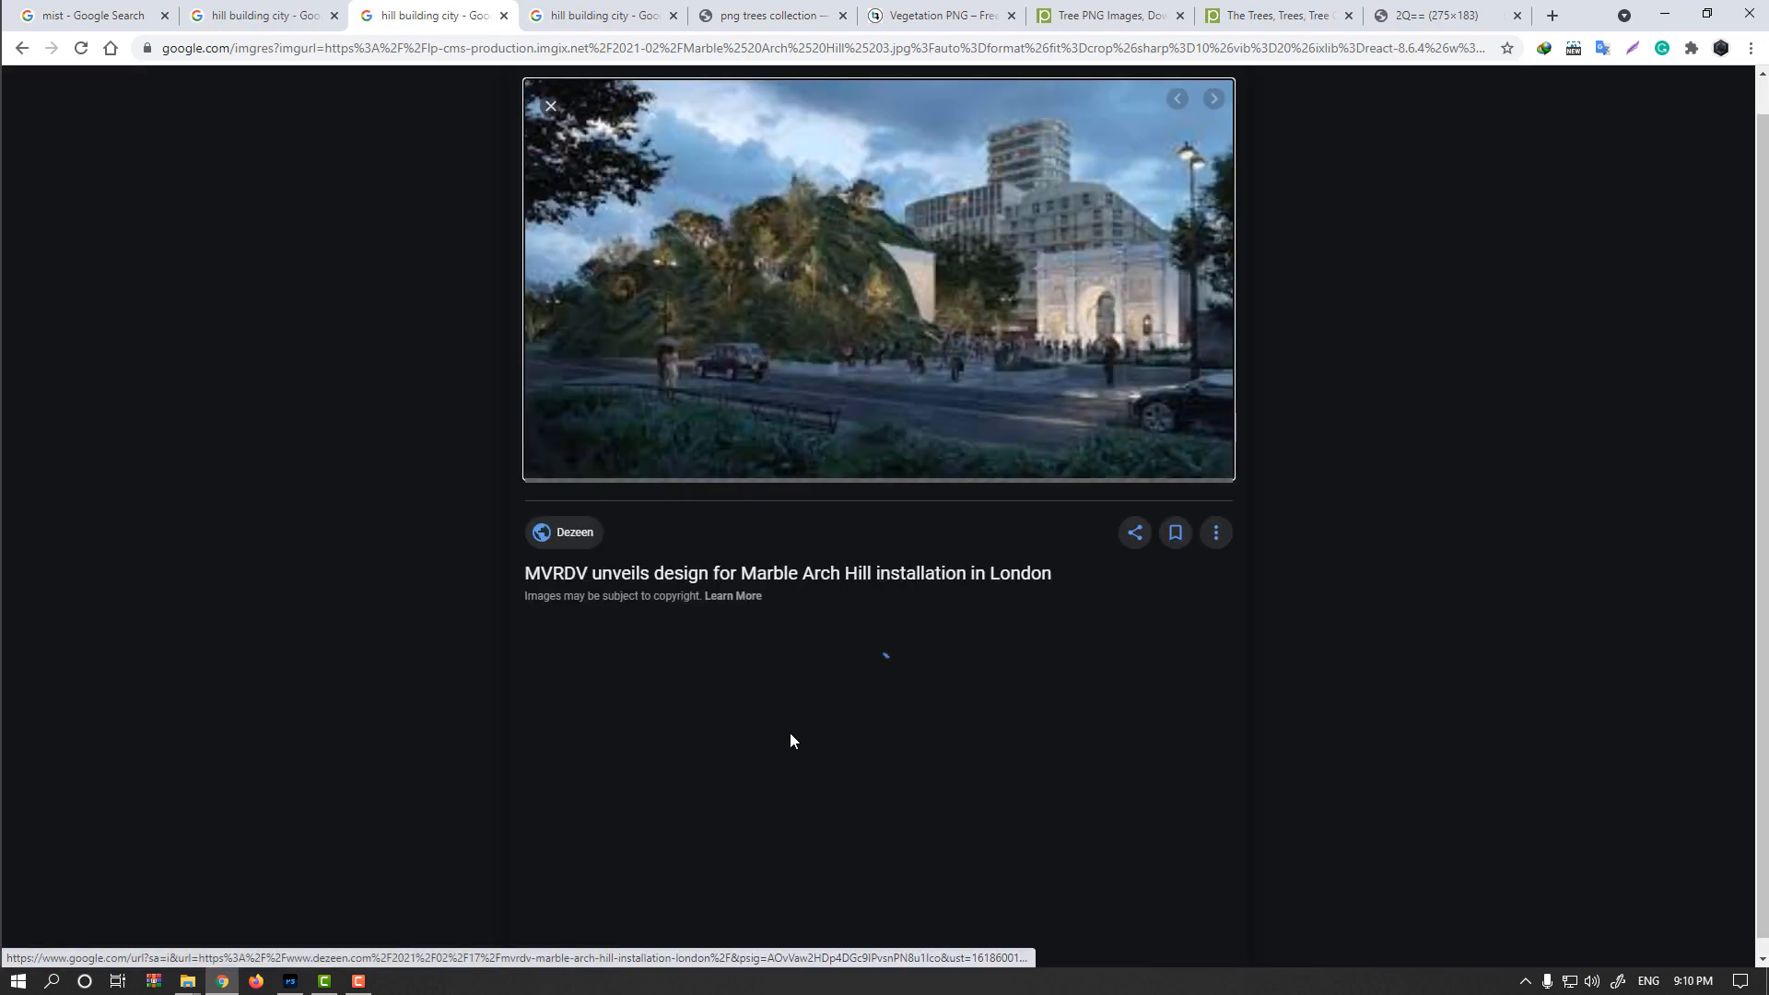
scroll(788, 700, down, 1)
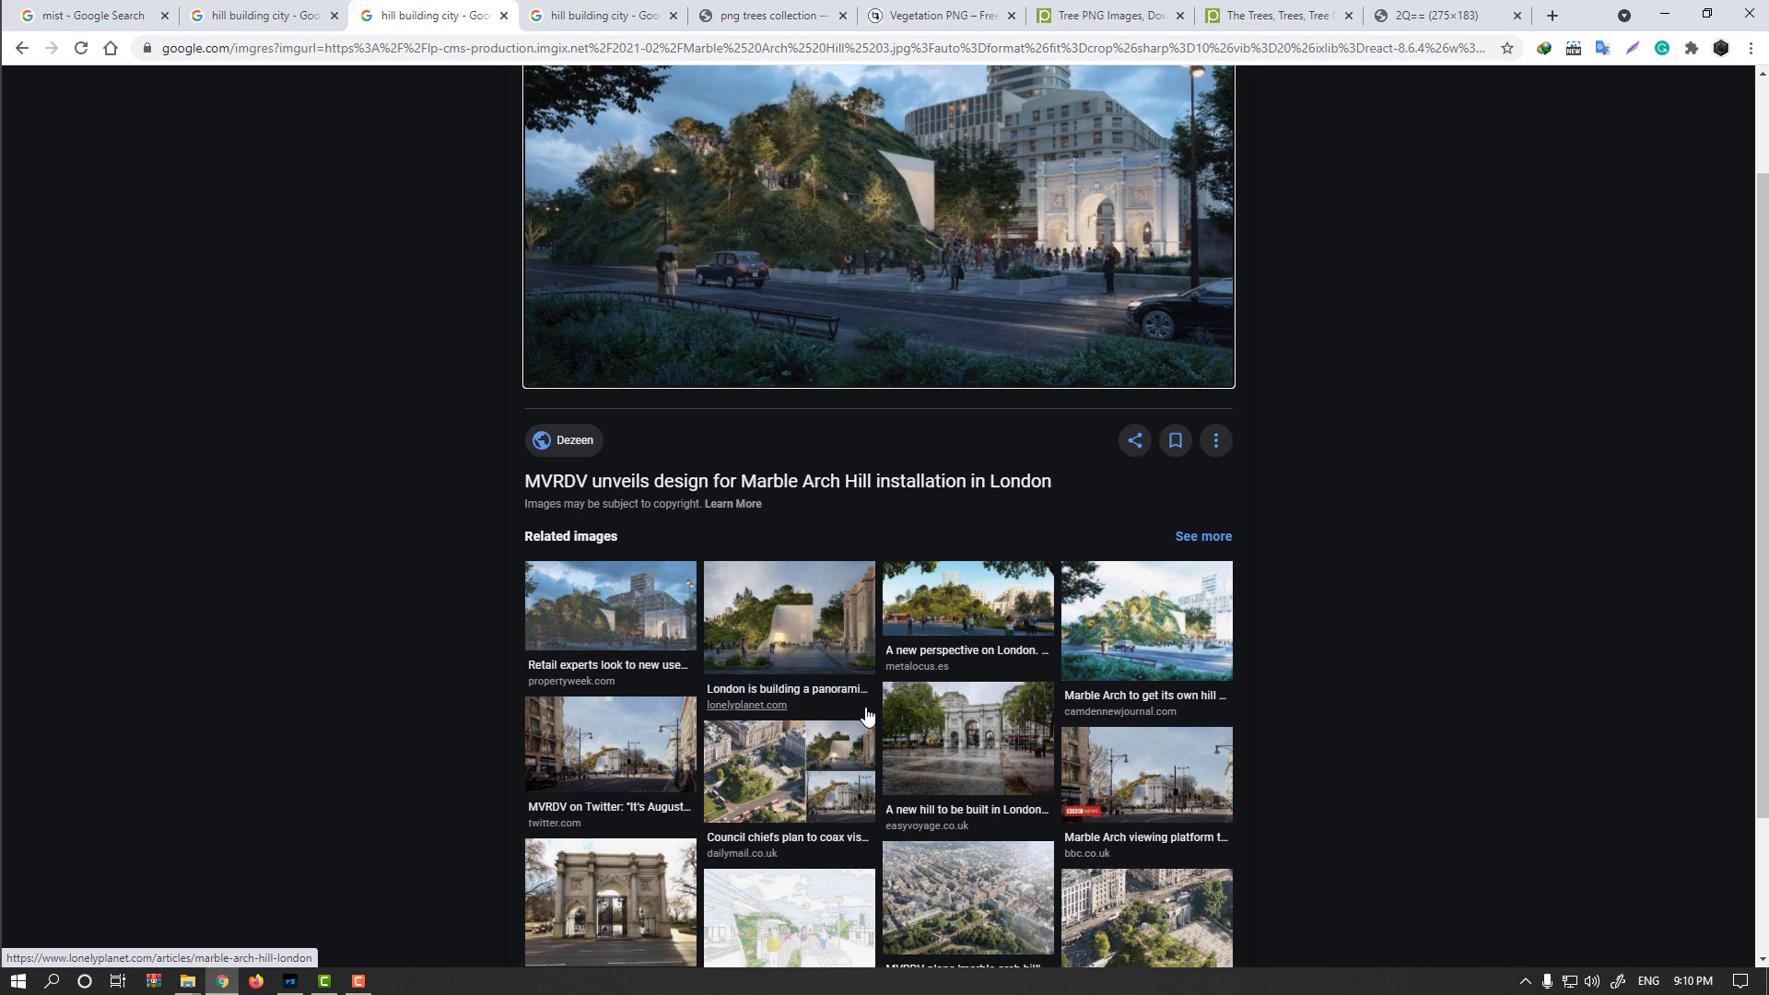
scroll(758, 518, up, 2)
right_click(728, 366)
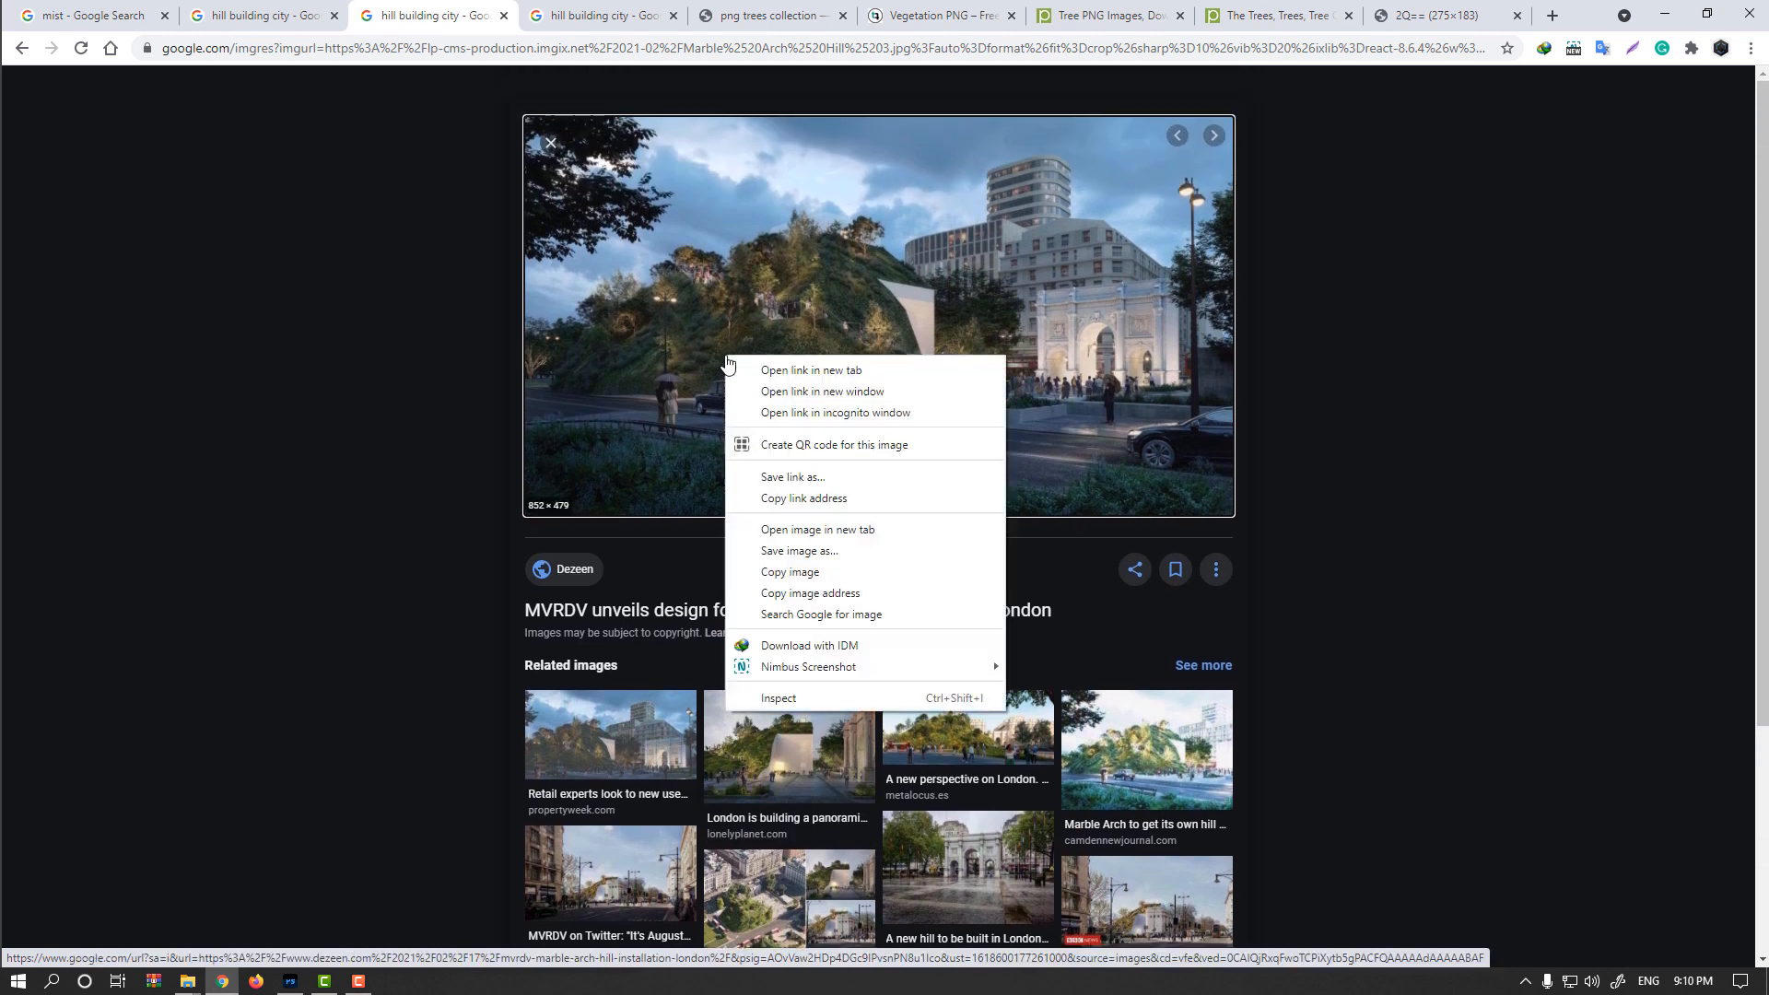
click(806, 570)
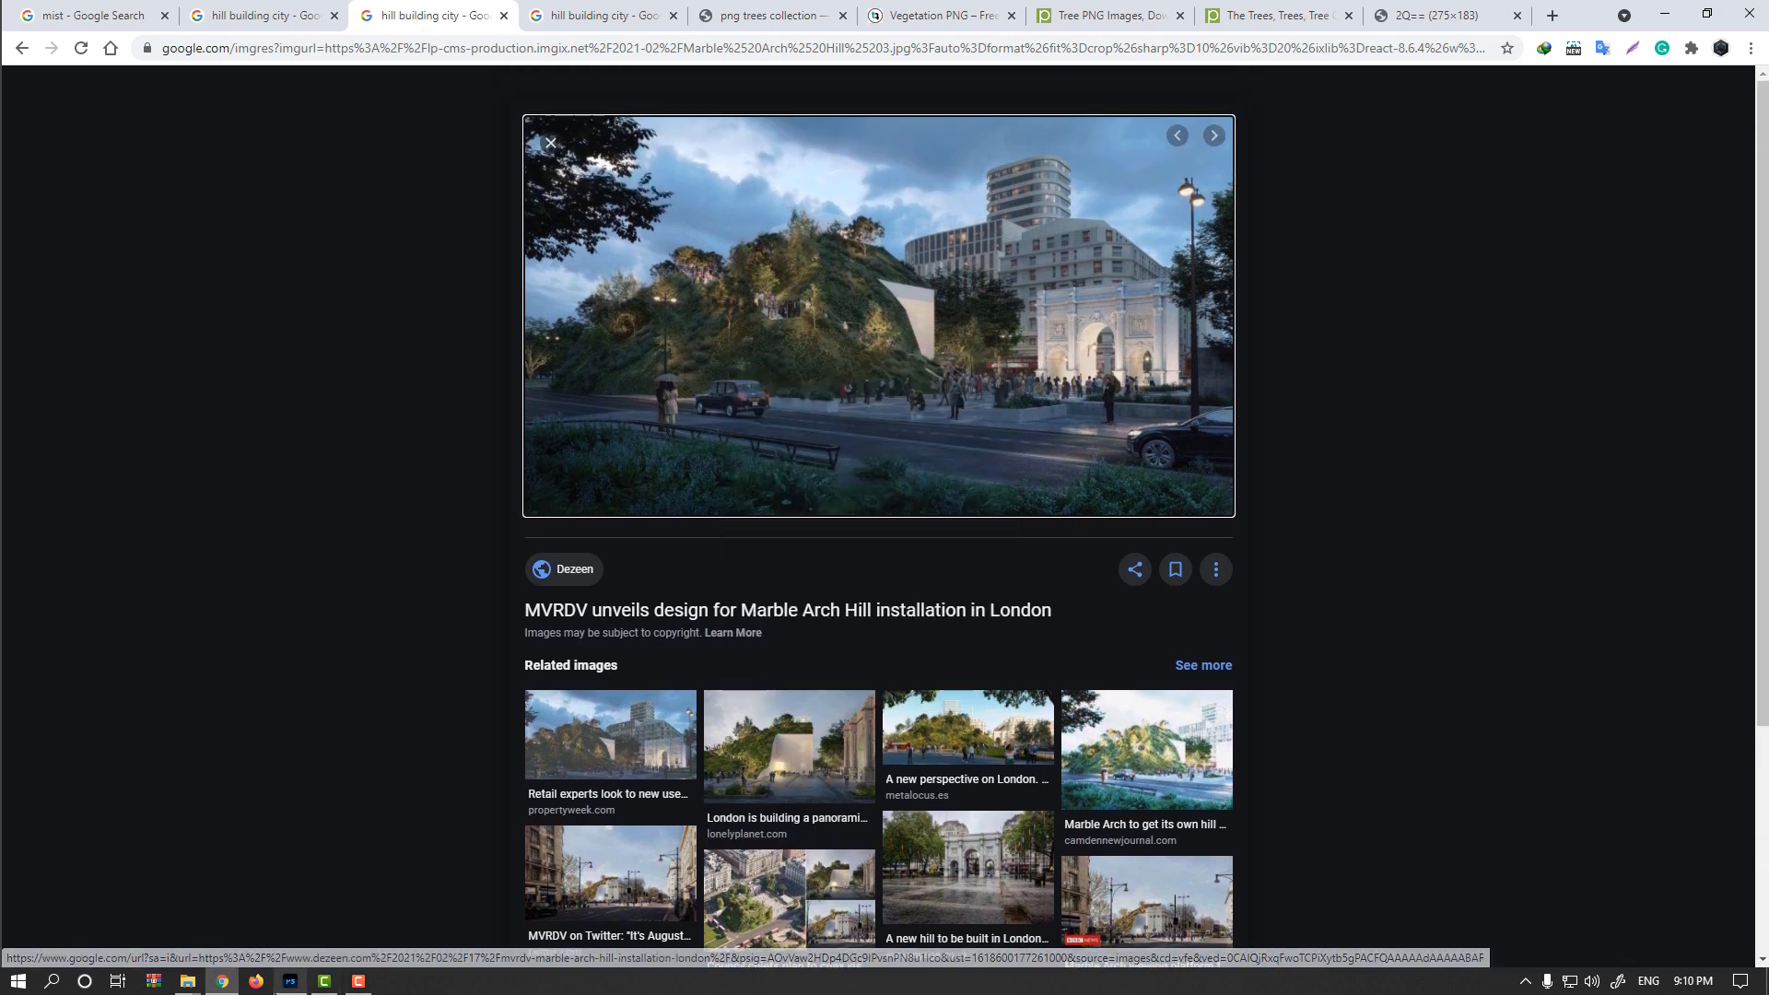
Switch to Photoshop, paste the hill image into exterior_02.psd, and enlarge it to about 2030 × 1141 px at X 2137 px, Y 1344 px.
click(290, 981)
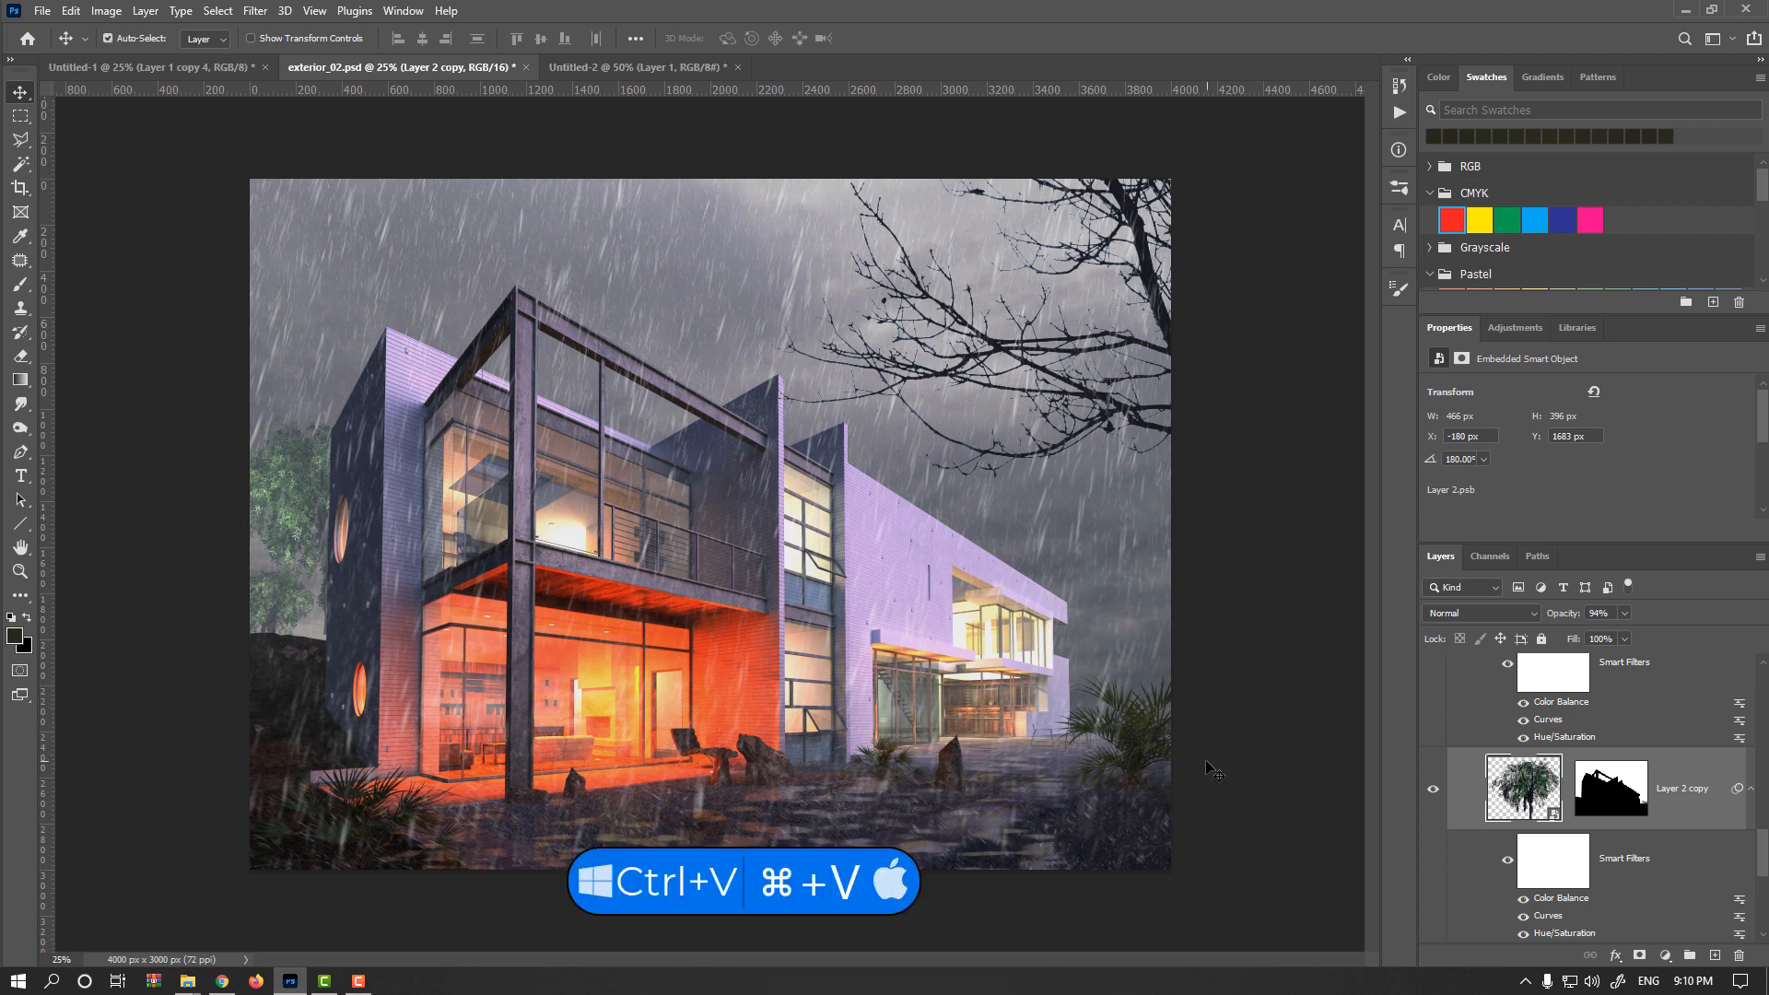
key(ctrl+v)
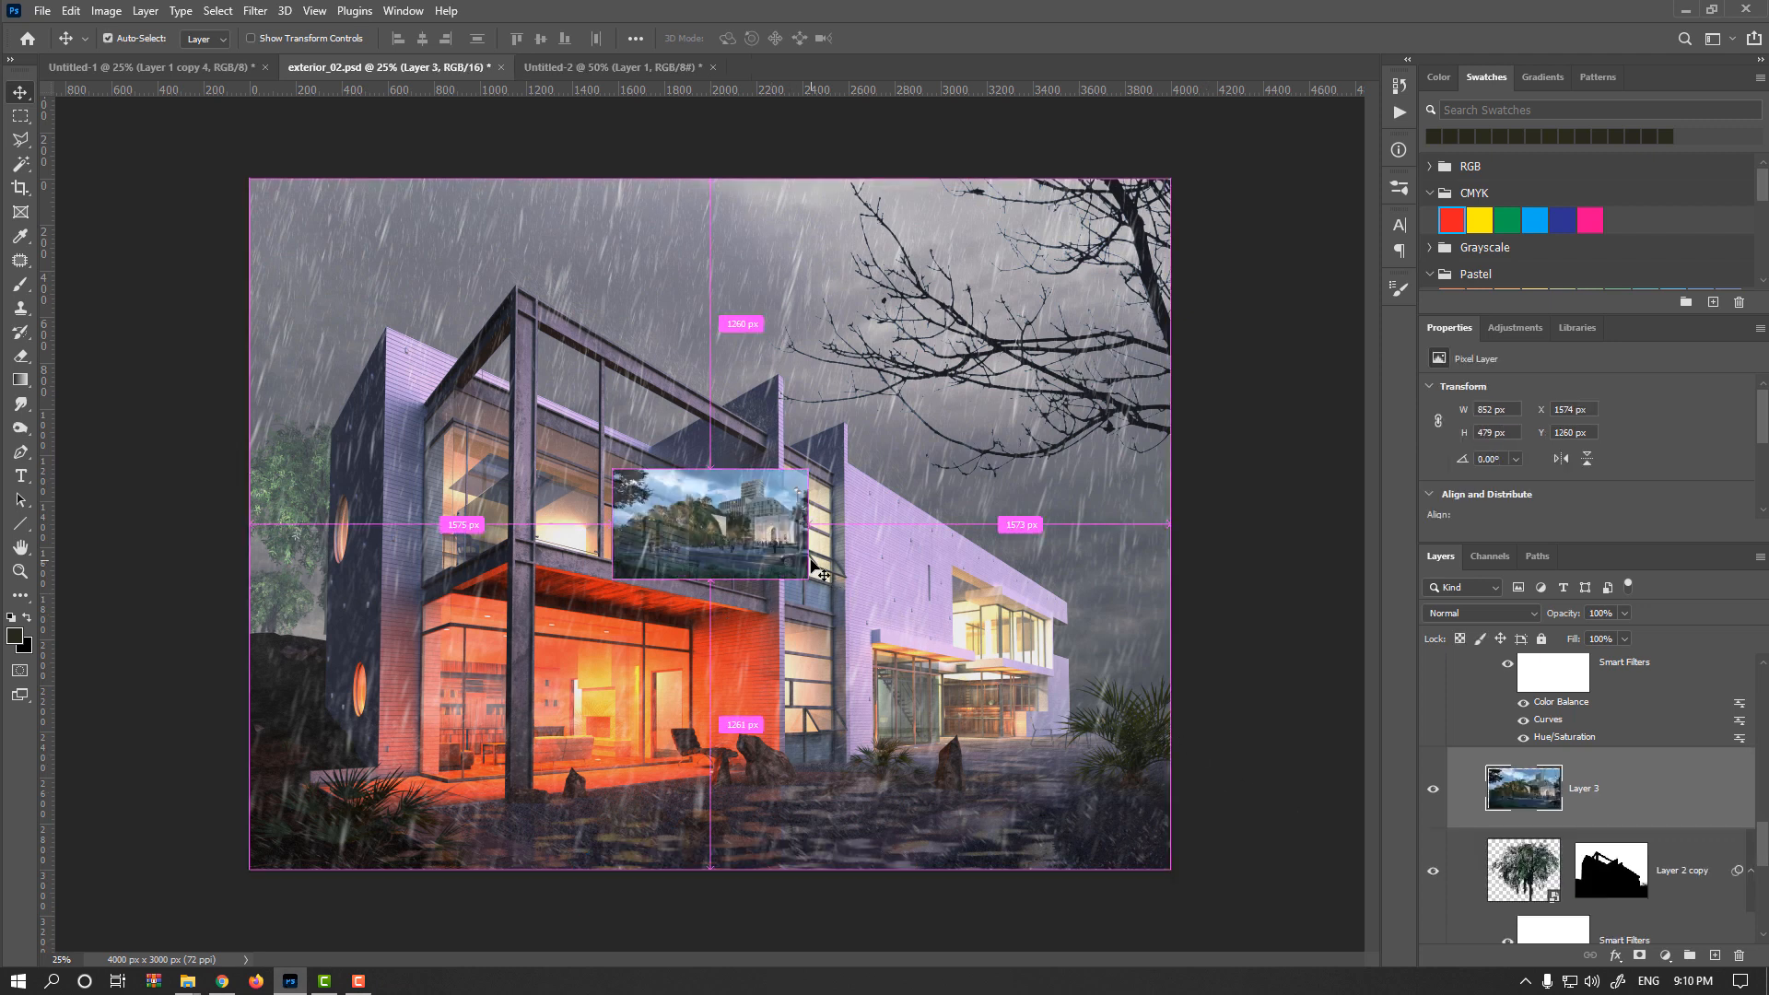
key(ctrl+t)
drag(809, 470, 943, 392)
drag(915, 479, 1182, 575)
key(Return)
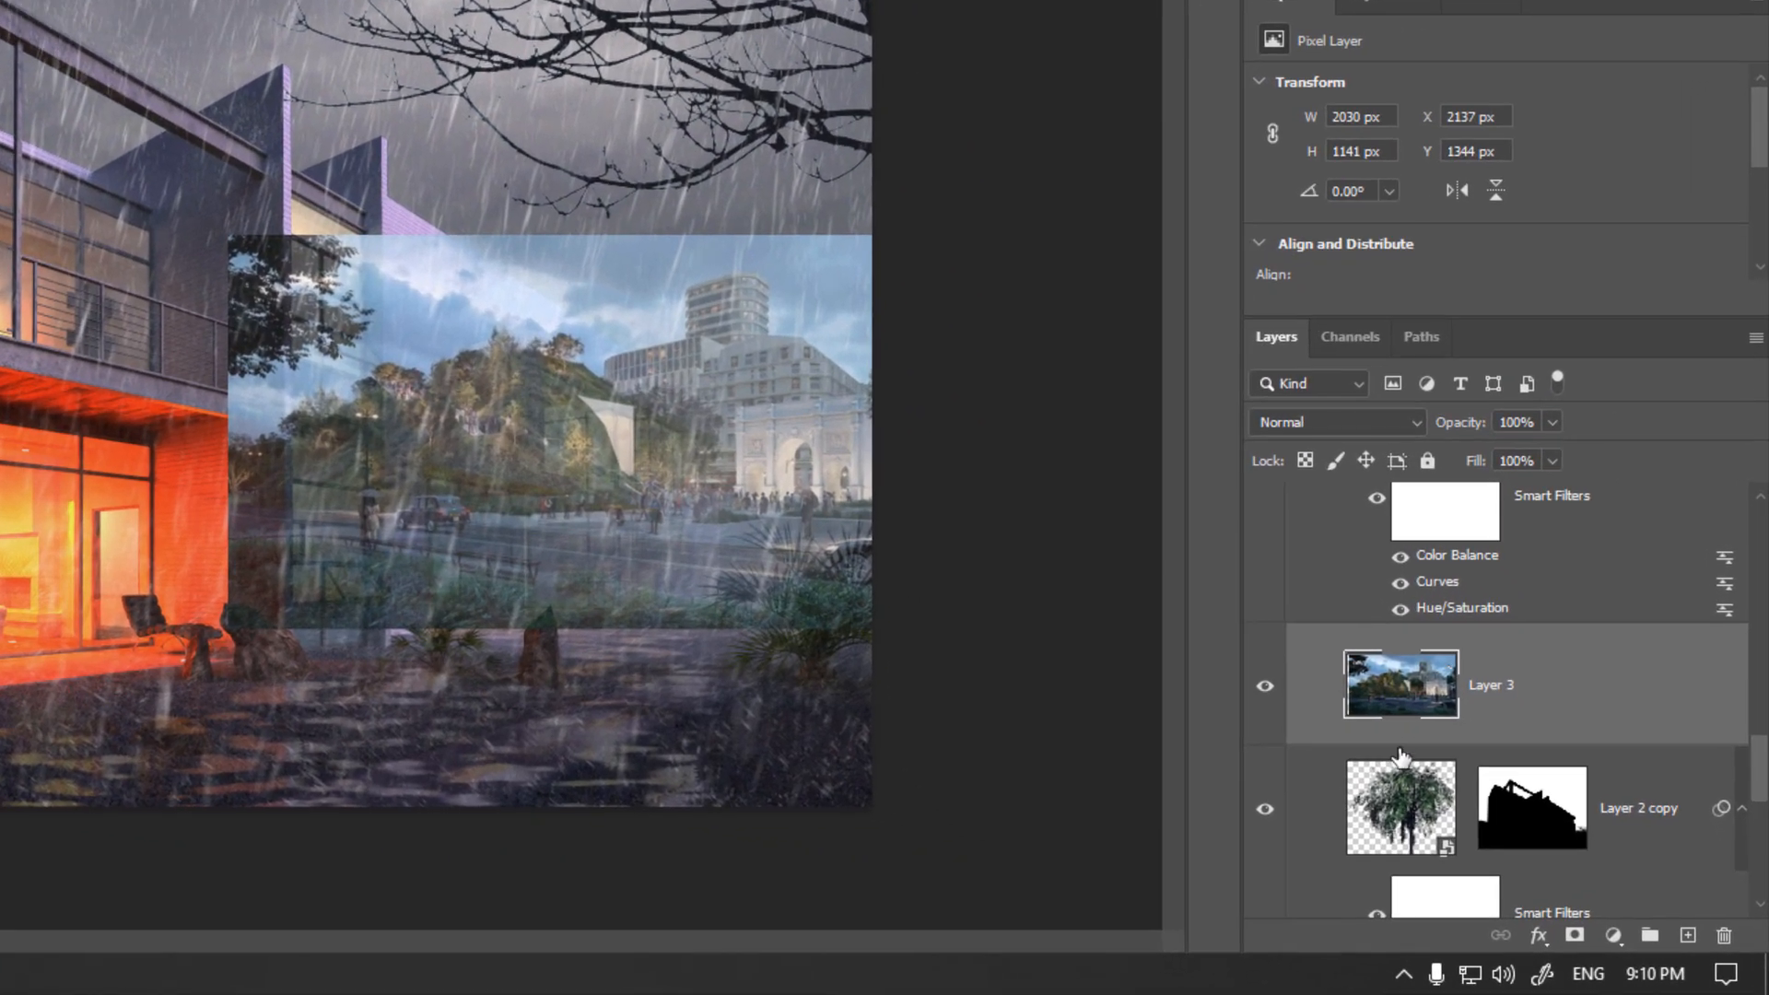
Place Layer 3 directly above Background copy and give it an unlinked, inverted copy of that layer's building mask.
drag(1401, 742, 1411, 810)
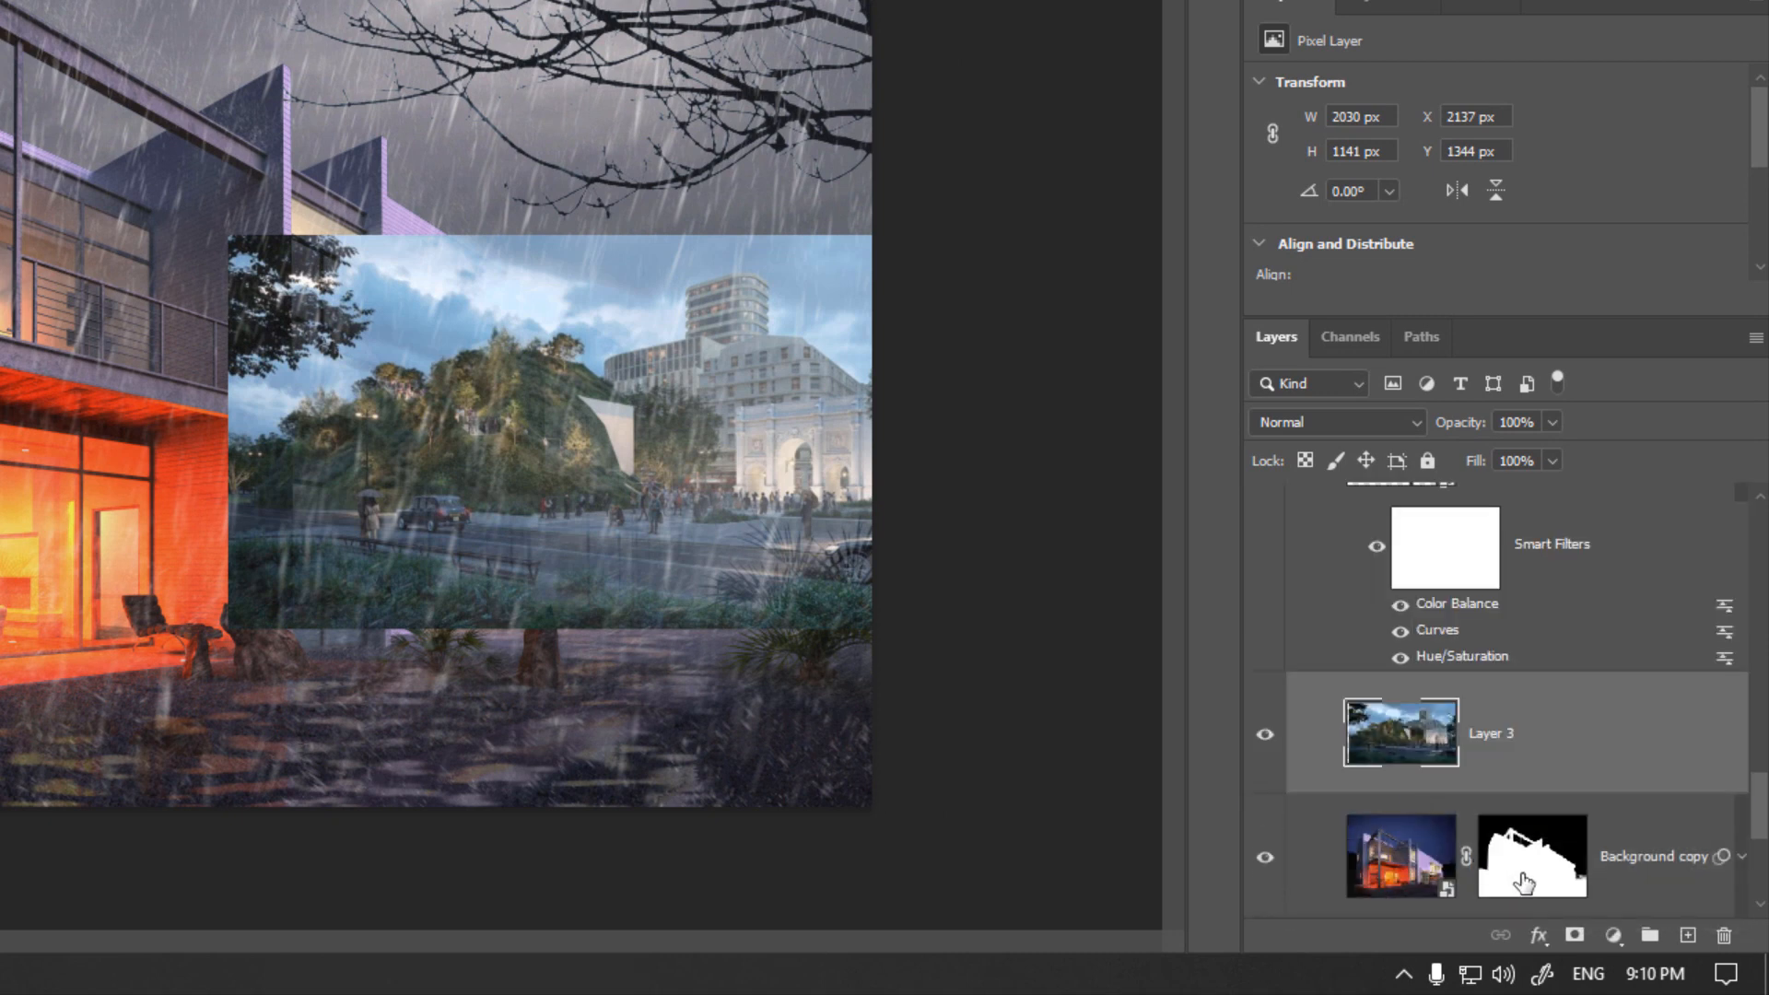
drag(1522, 882, 1555, 771)
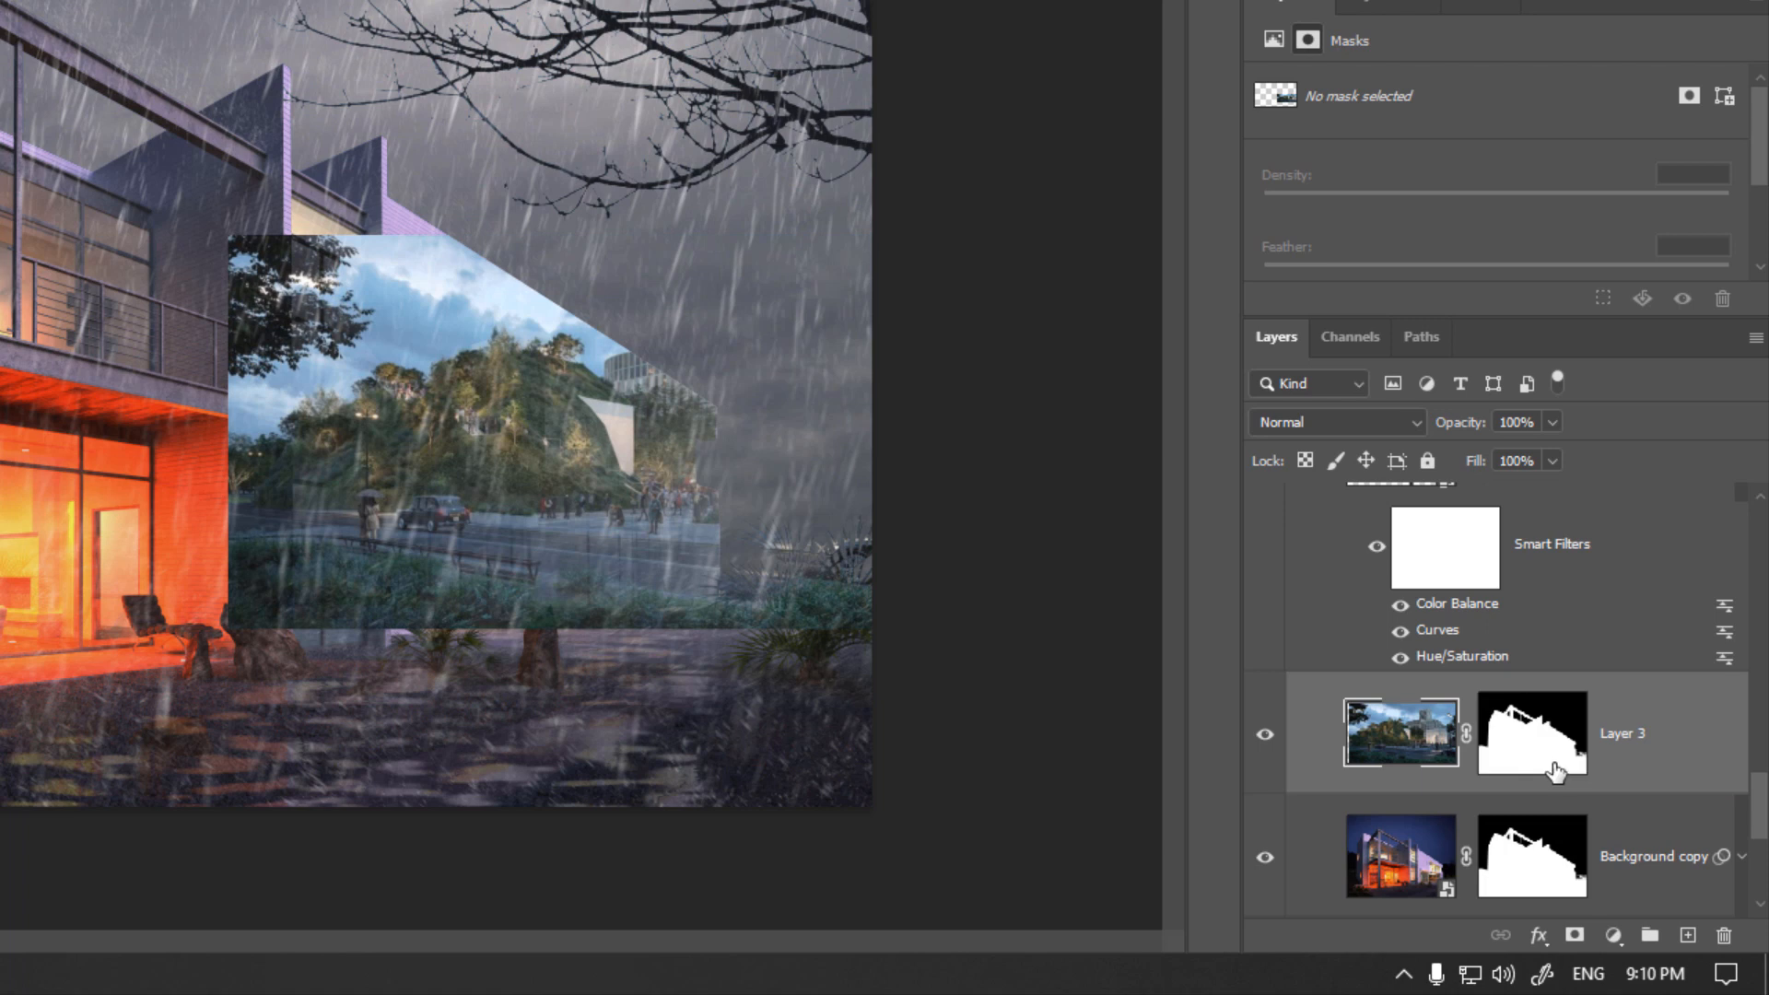
click(1466, 740)
click(1507, 742)
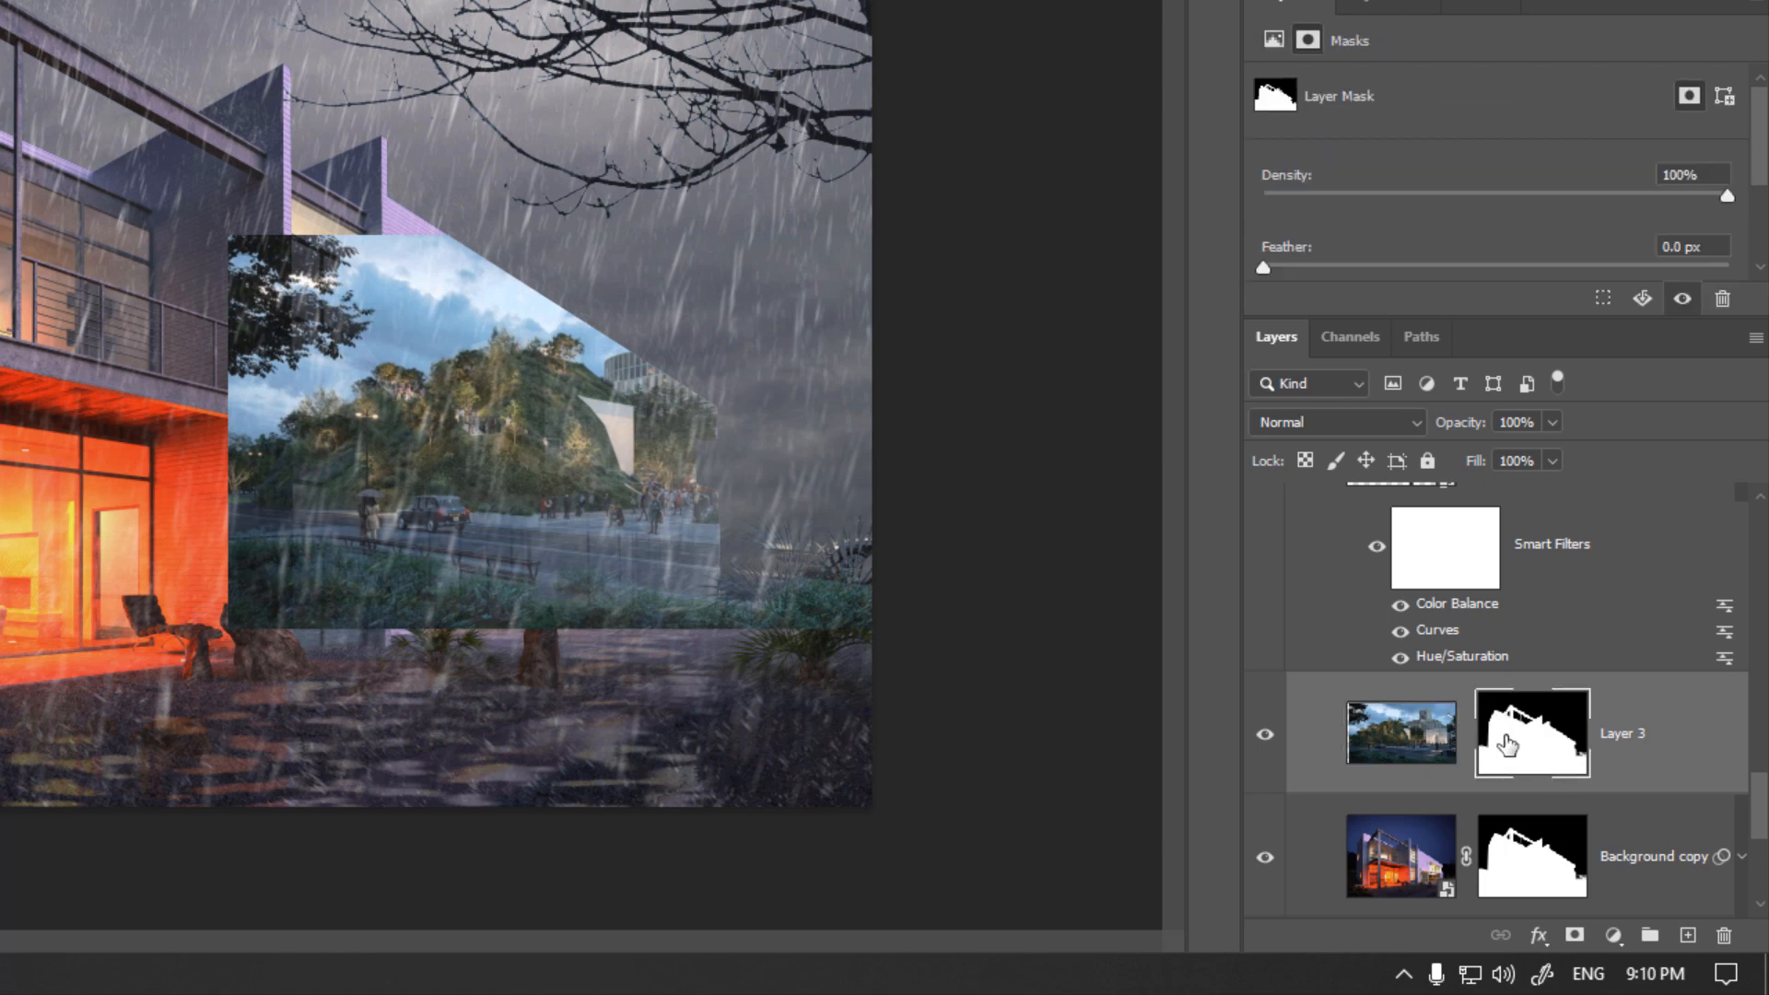
key(ctrl+i)
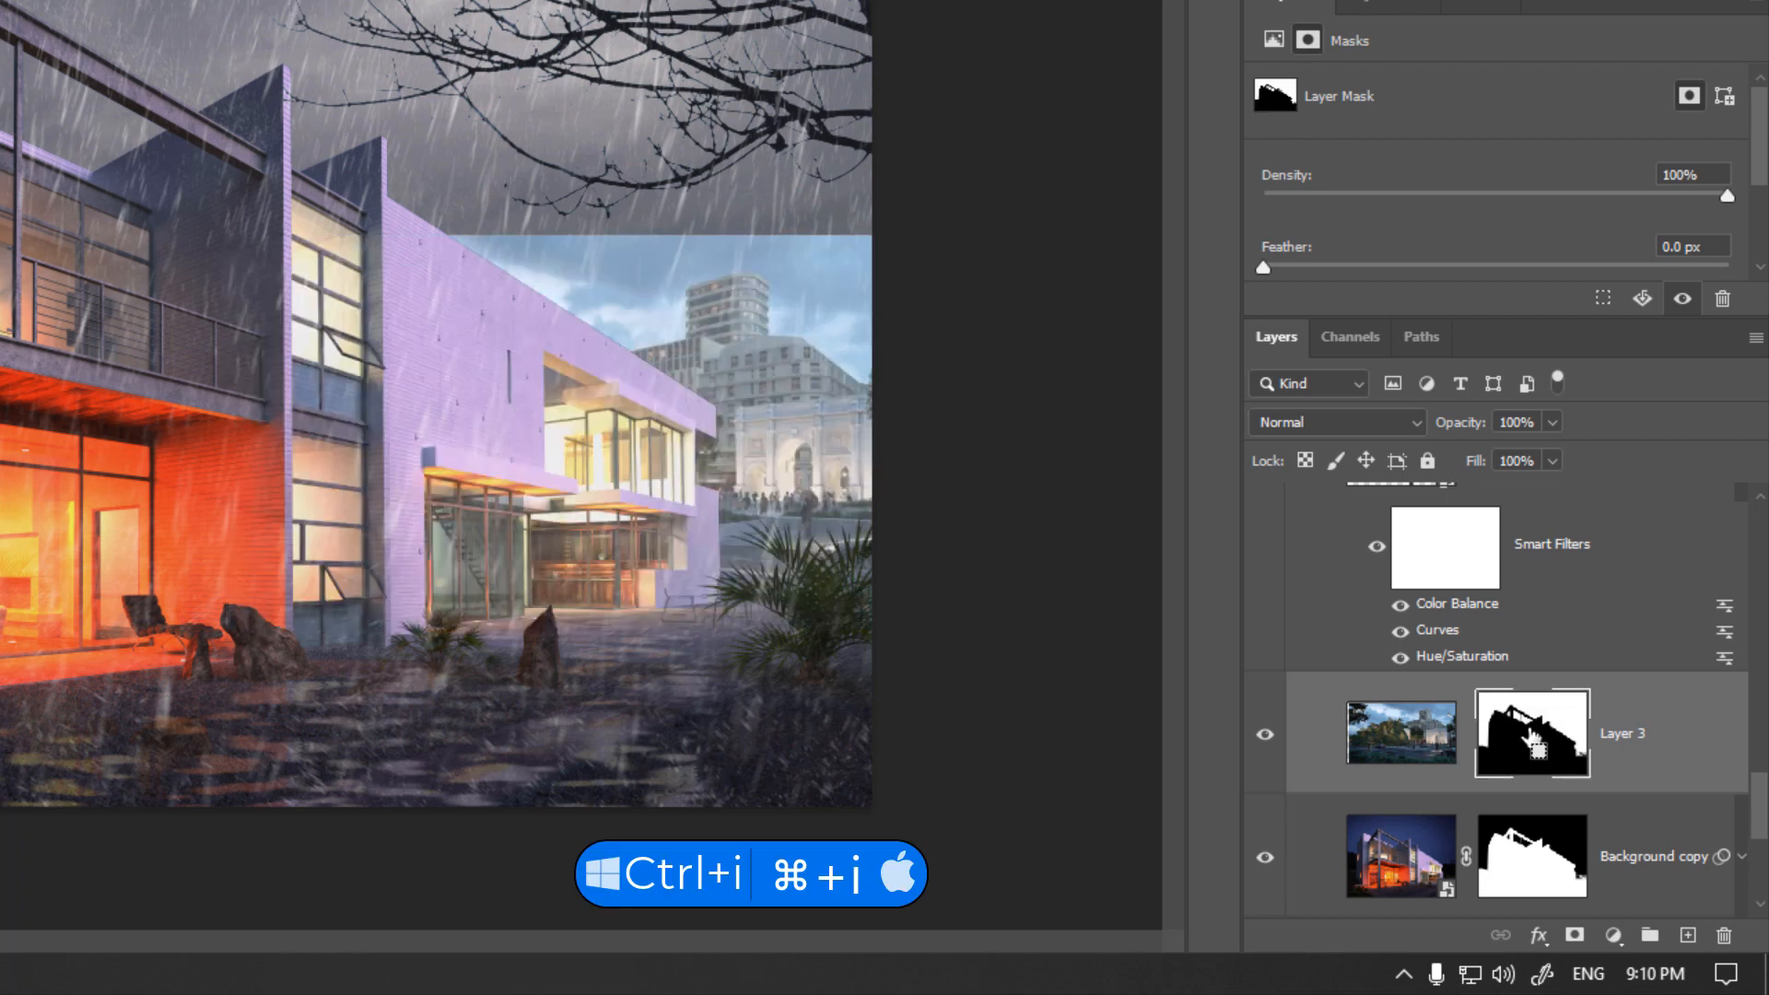
Scale the hill image down to about 1679 × 881 px and move it behind the building to about X 3073 px, Y 1648 px.
click(1401, 733)
drag(786, 482, 932, 462)
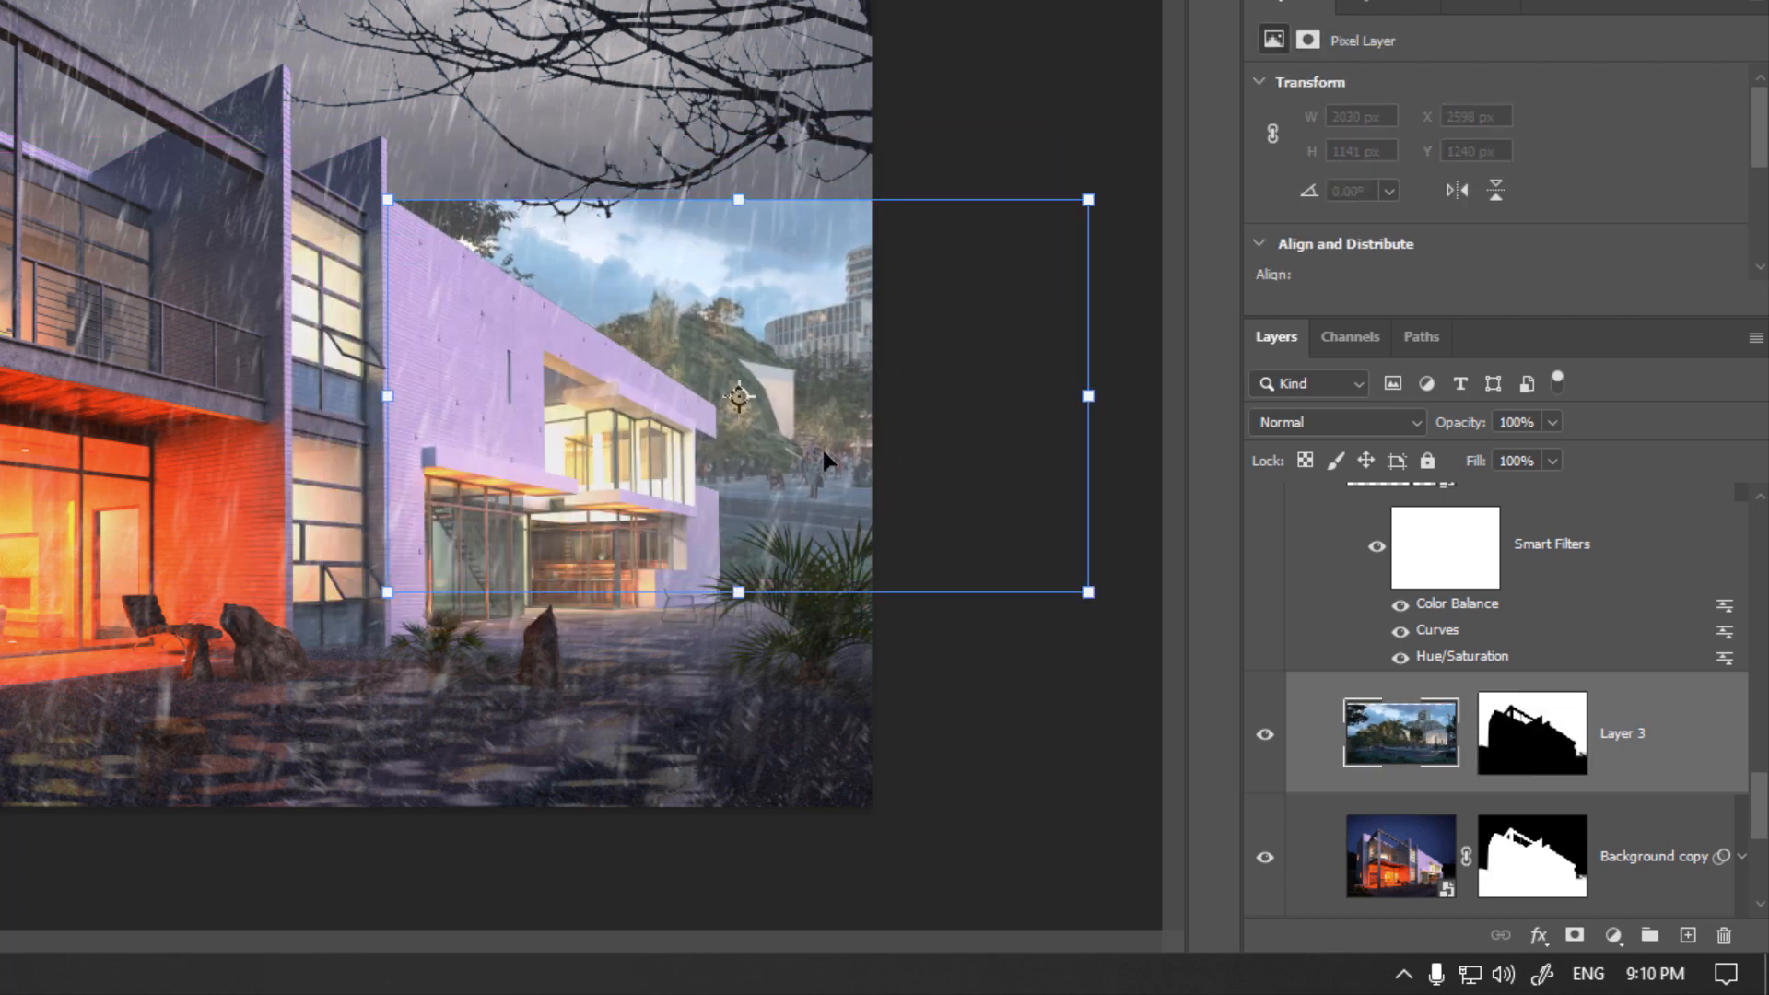
drag(1084, 219, 964, 285)
drag(845, 403, 1003, 455)
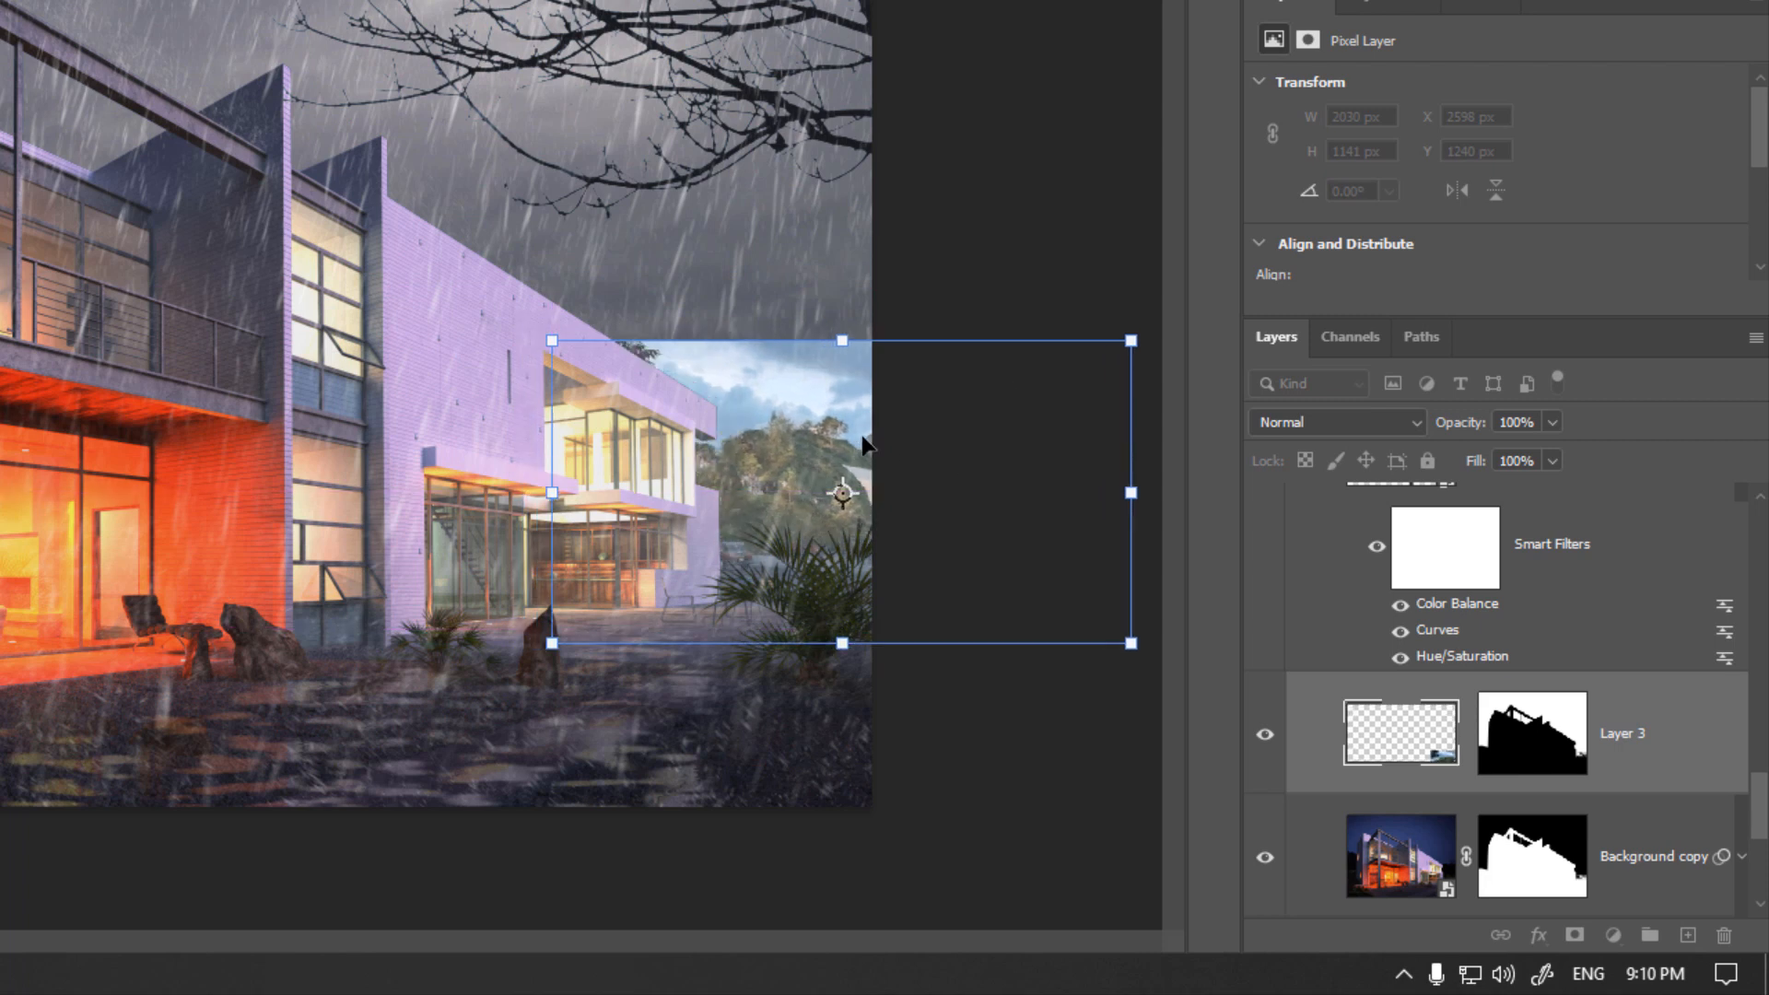
key(Return)
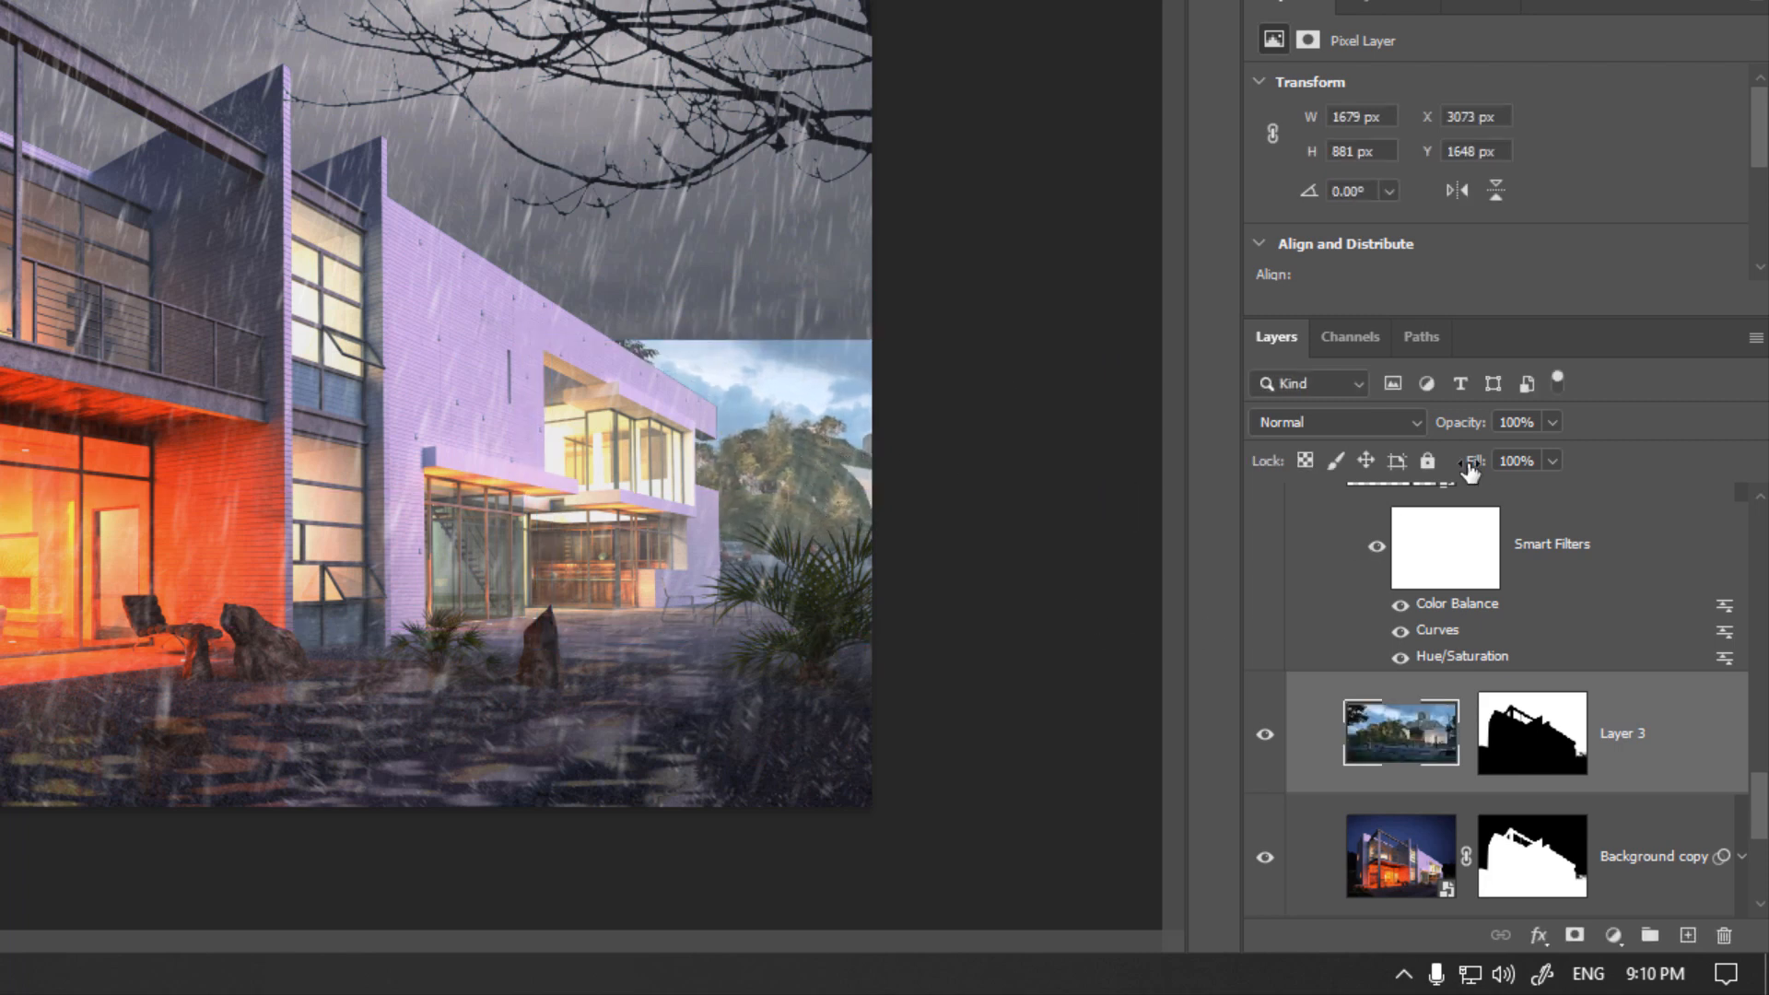
Isolate Layer 3 to examine its masked hill and edges, and restore the visibility of the other layers.
scroll(781, 467, up, 2)
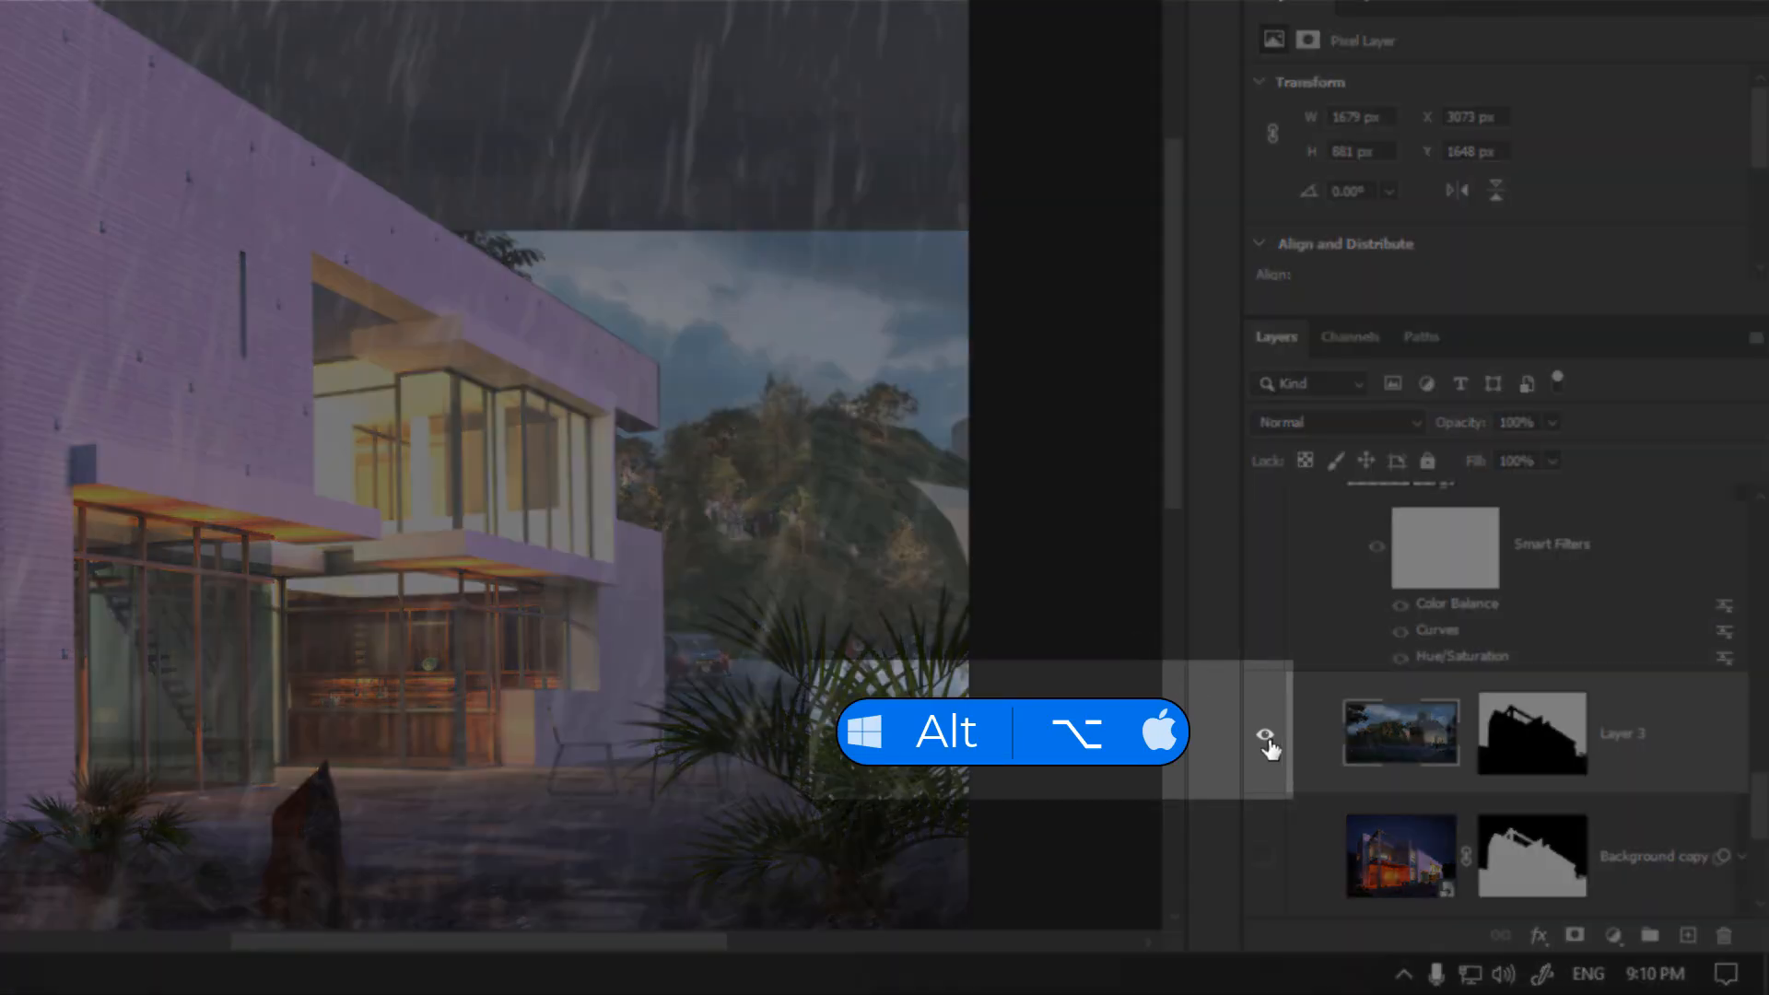
alt+click(1266, 735)
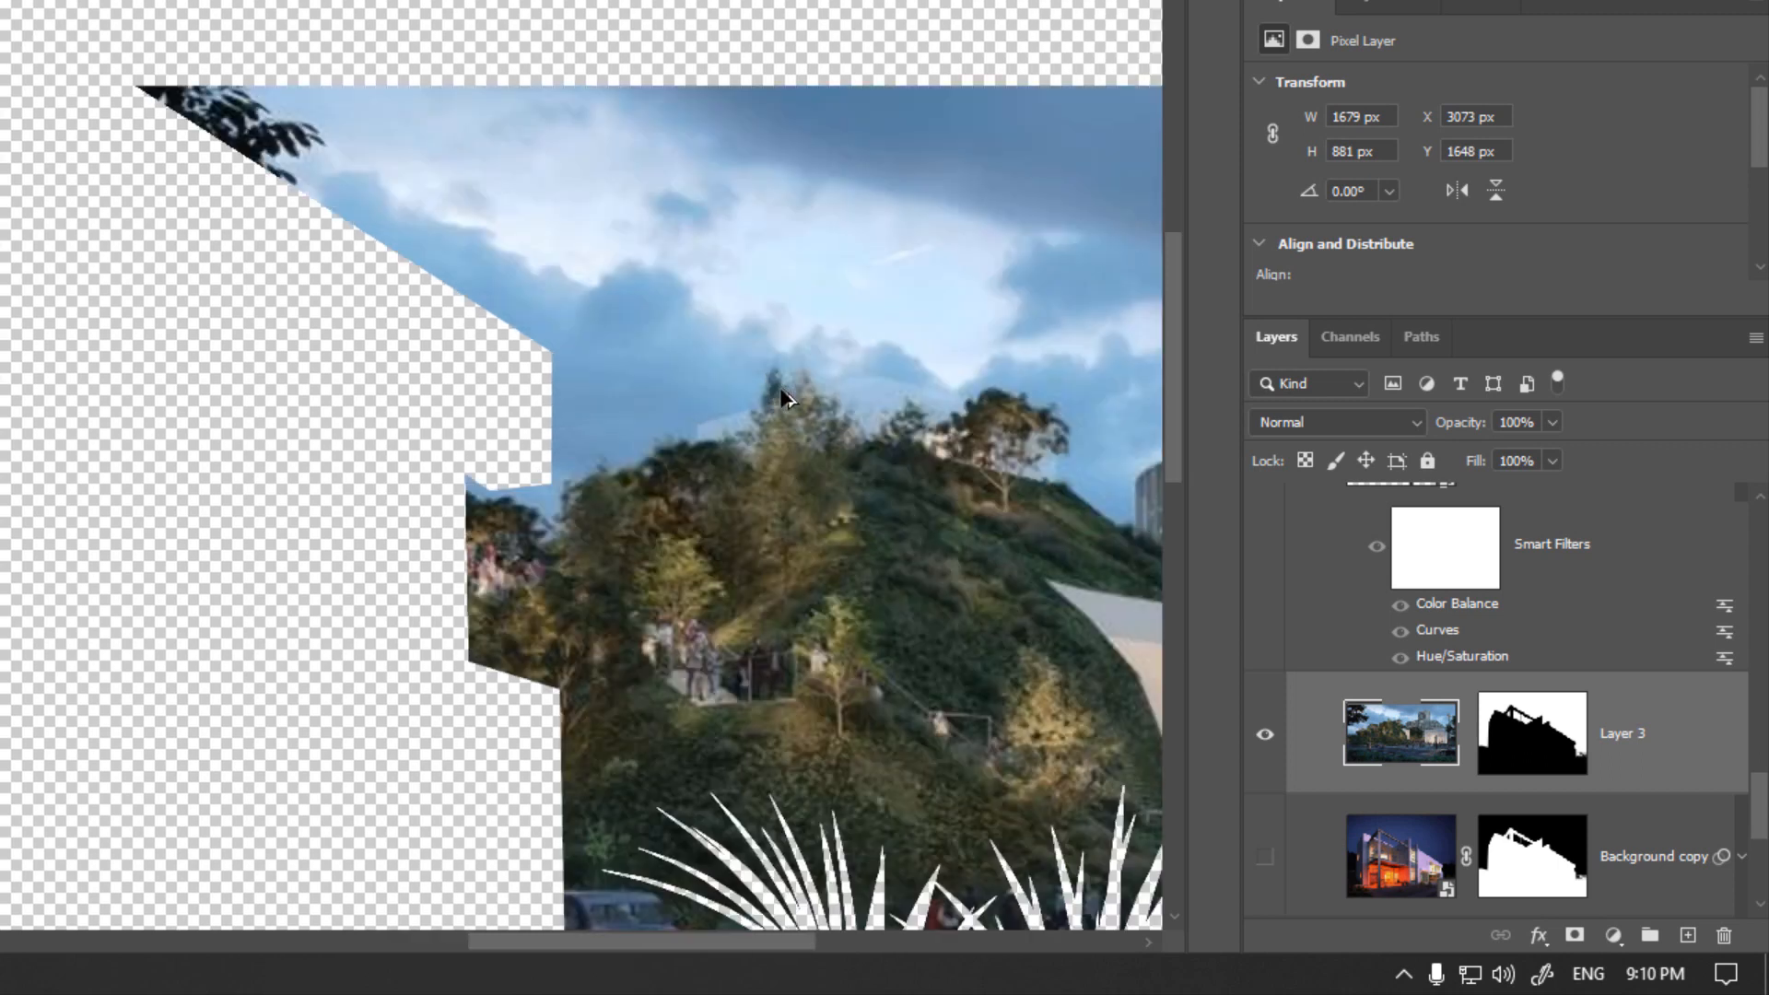
drag(761, 439, 578, 426)
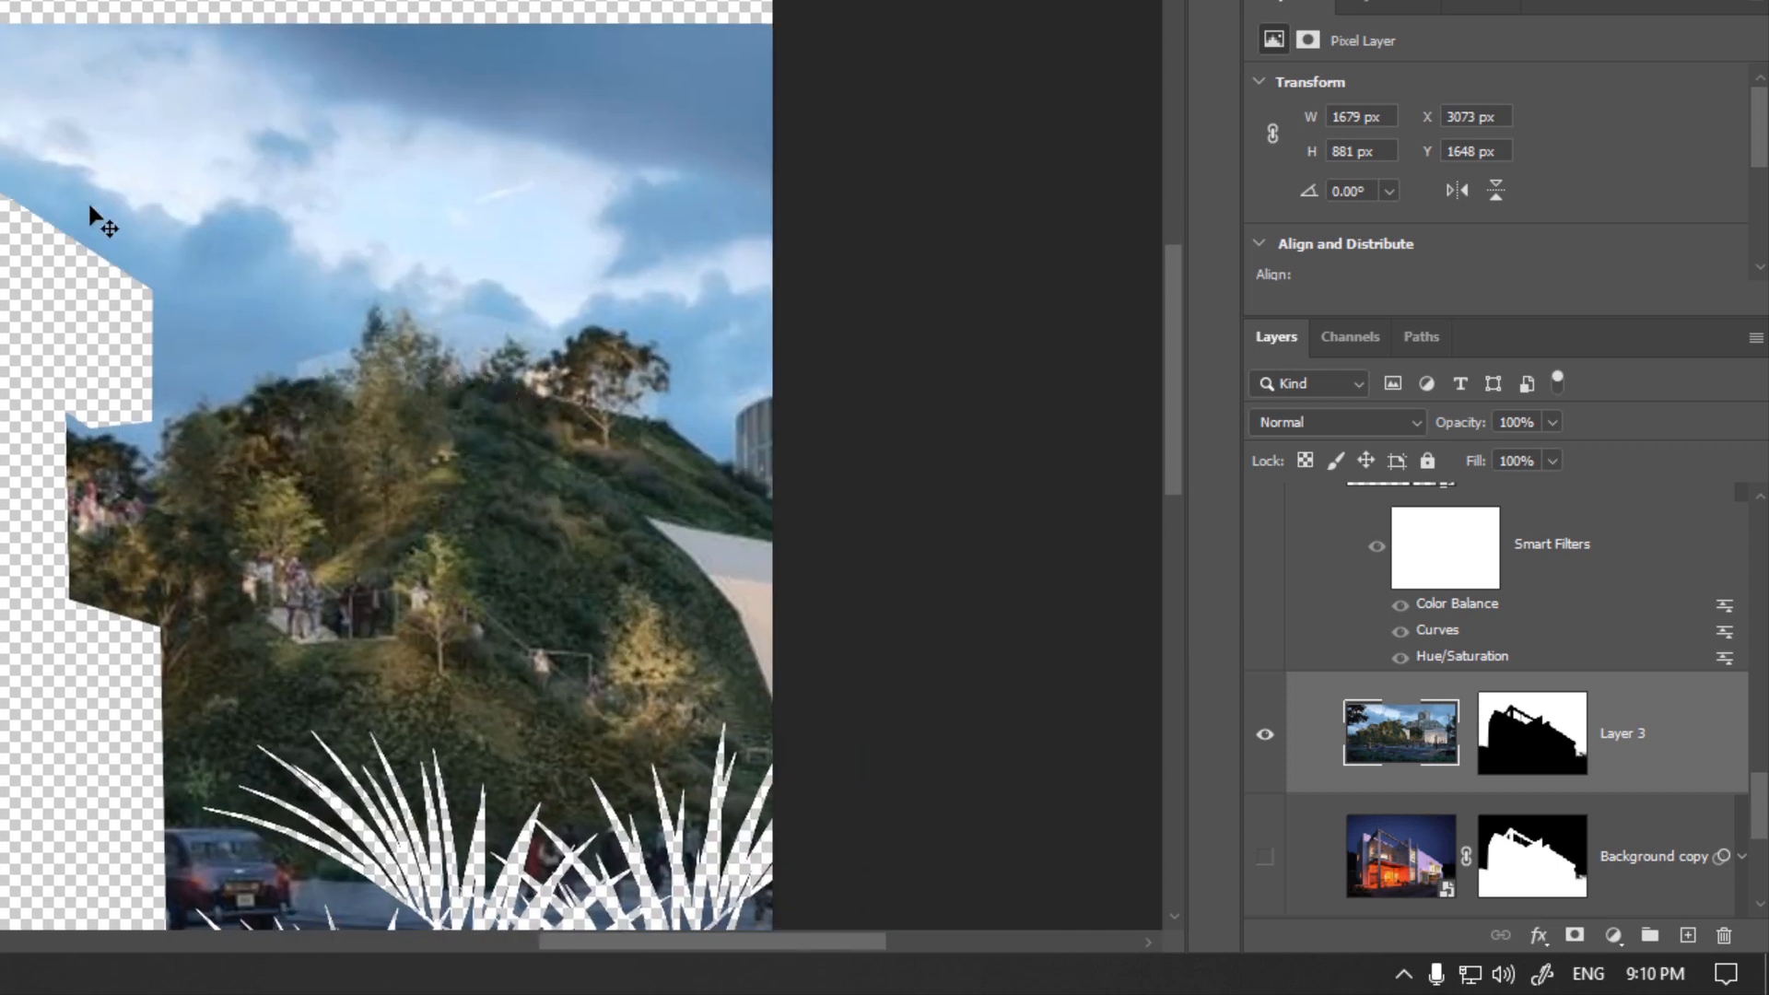
scroll(431, 456, down, 2)
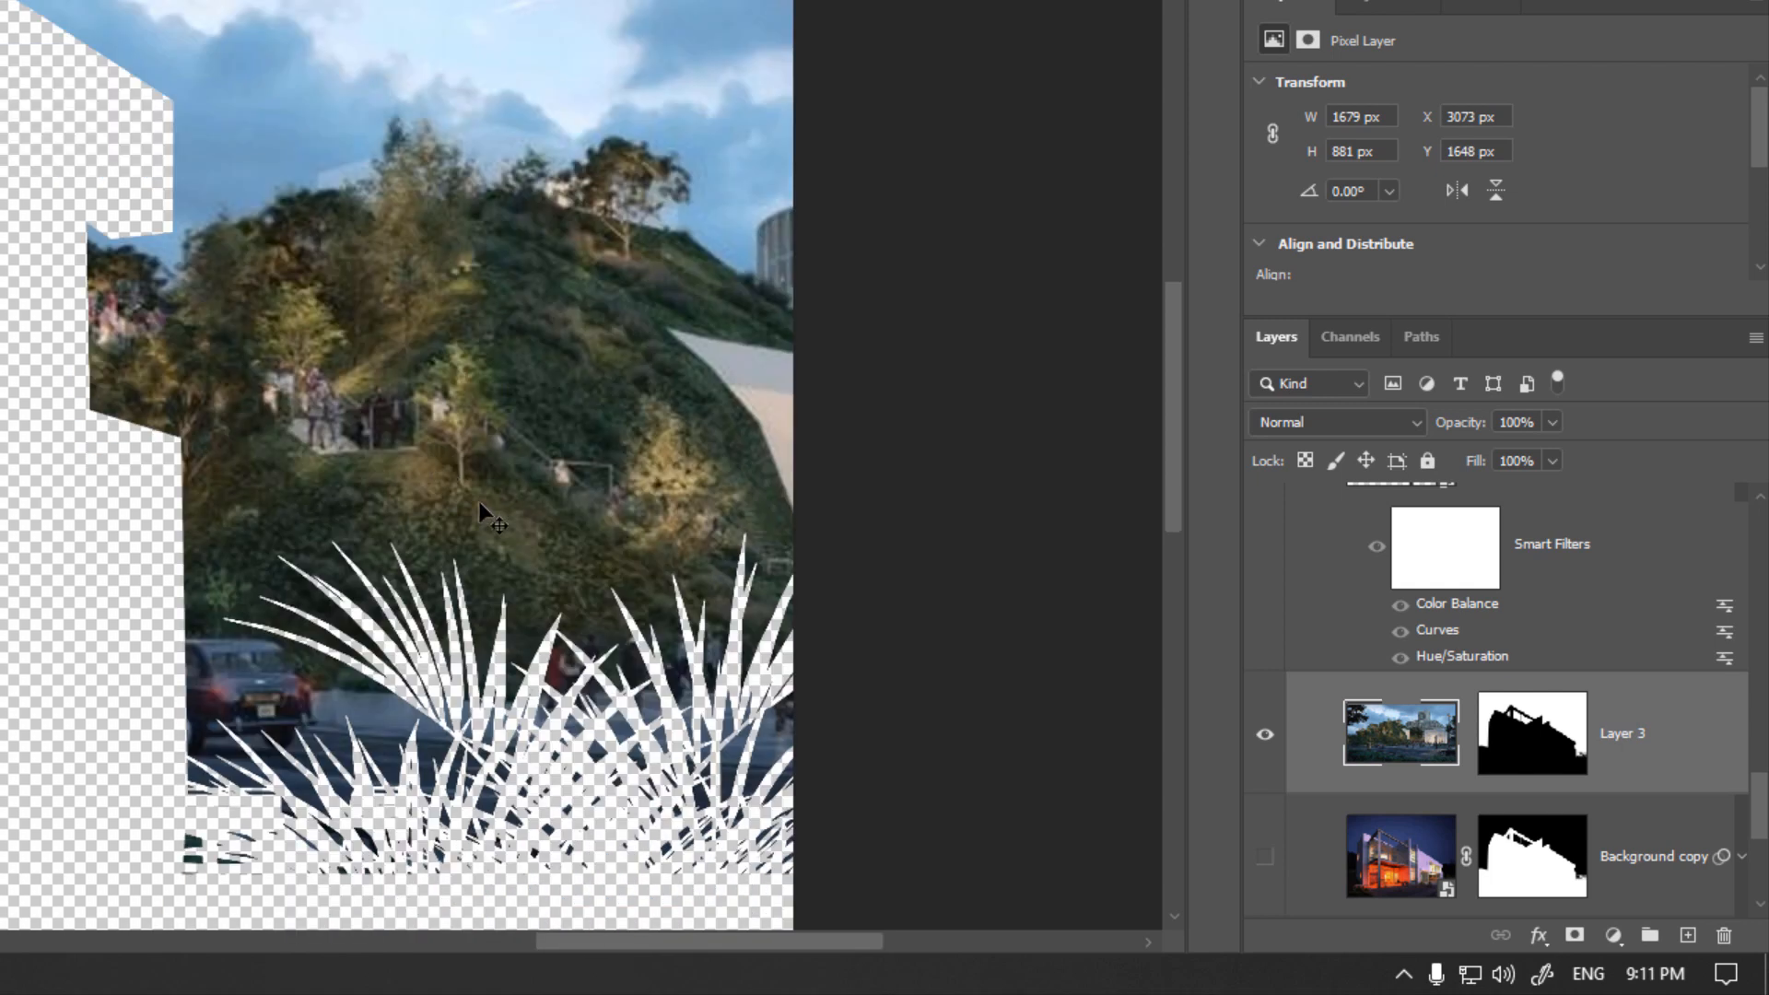
alt+click(1265, 734)
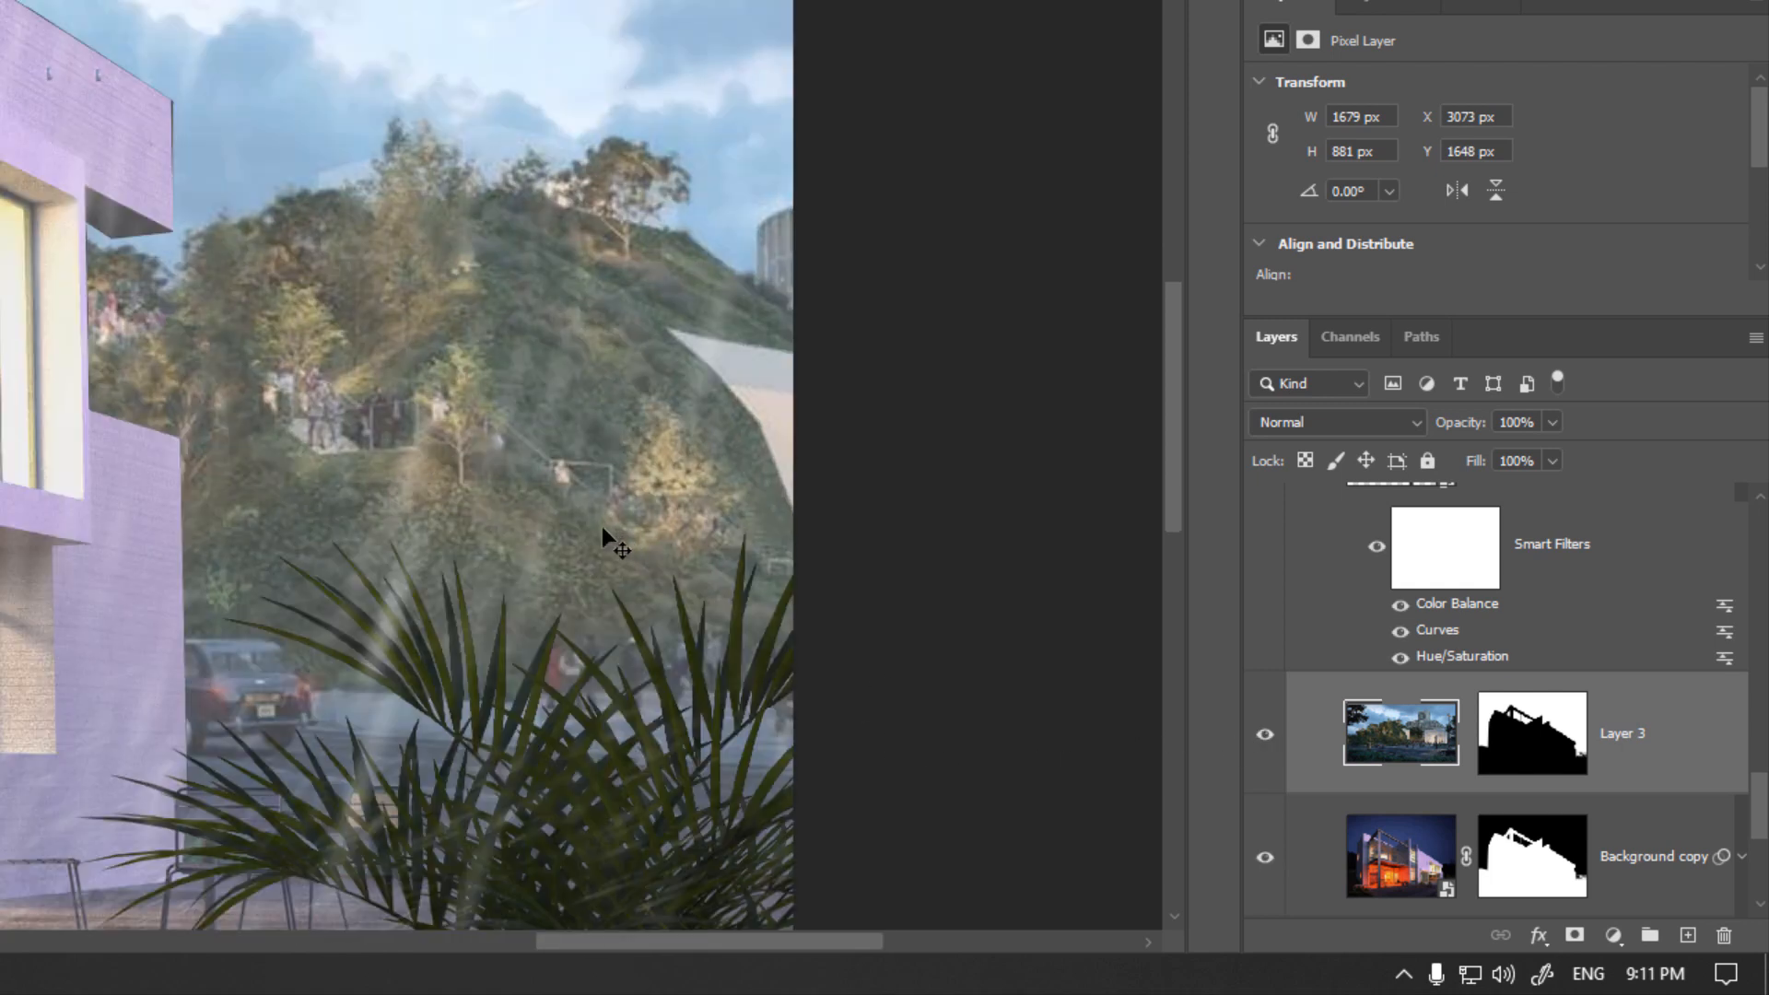
scroll(513, 520, down, 1)
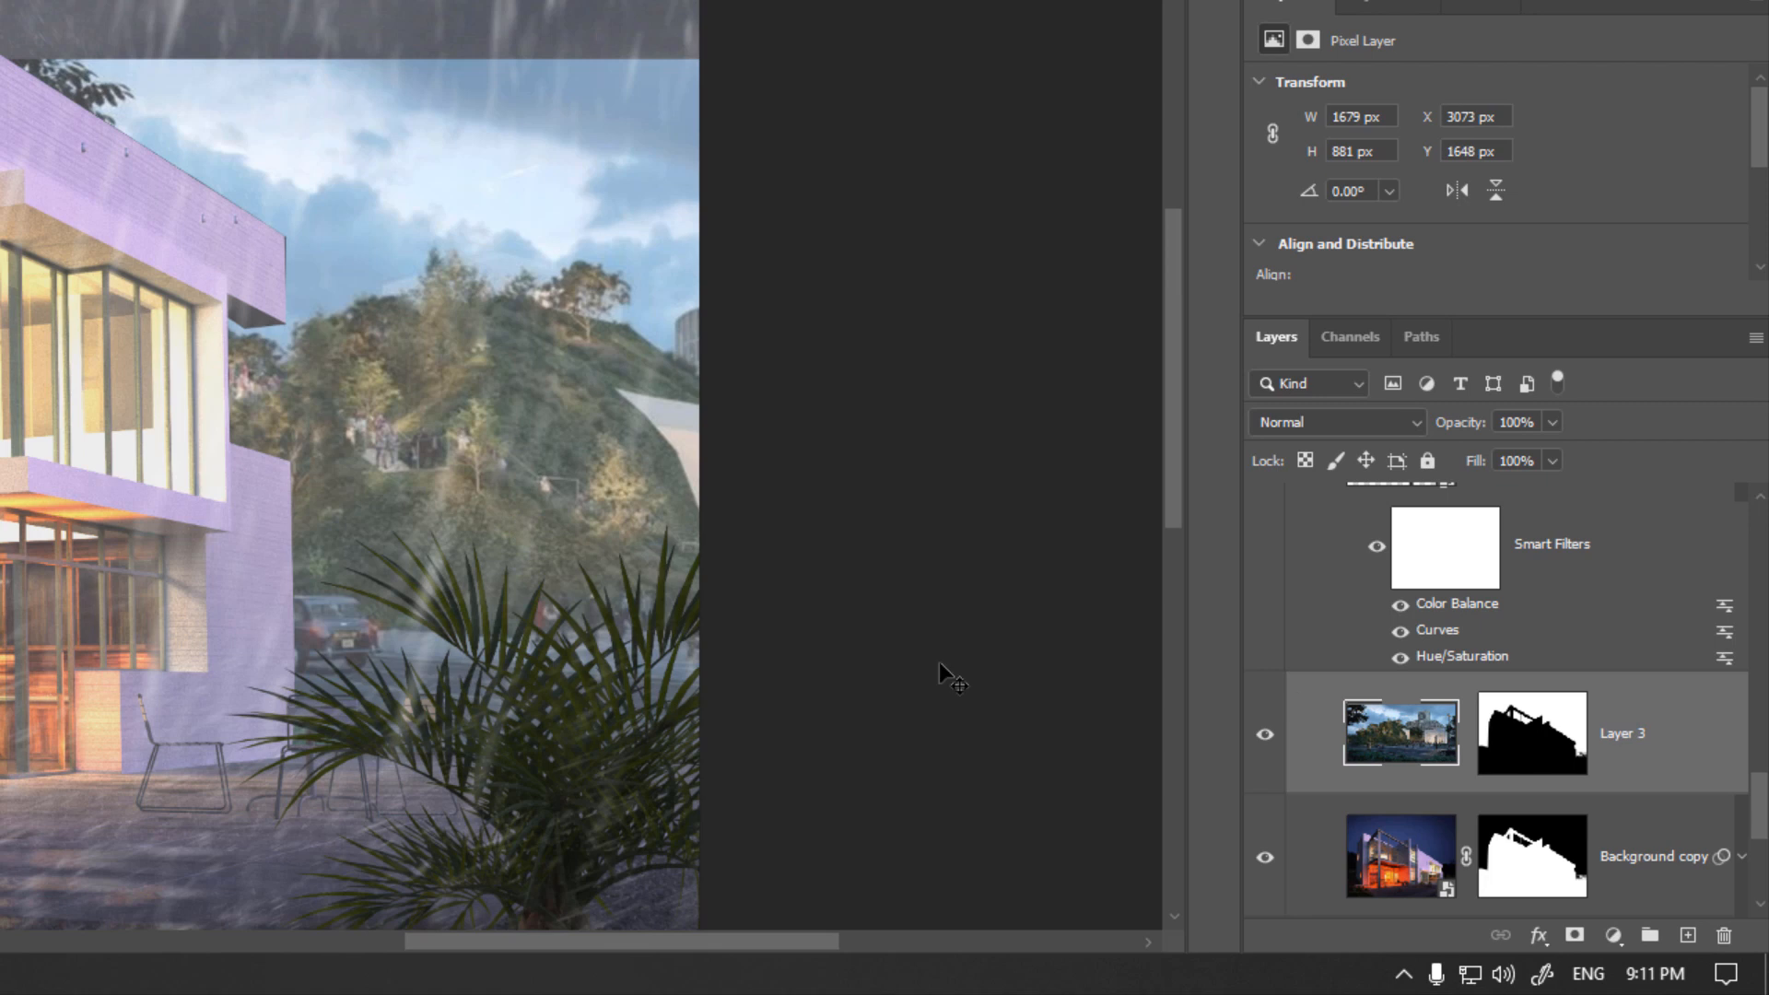
Paint black on Layer 3's mask with a soft 224 px brush at 100% flow to hide its hard-edged sky above the building and hill.
click(1503, 761)
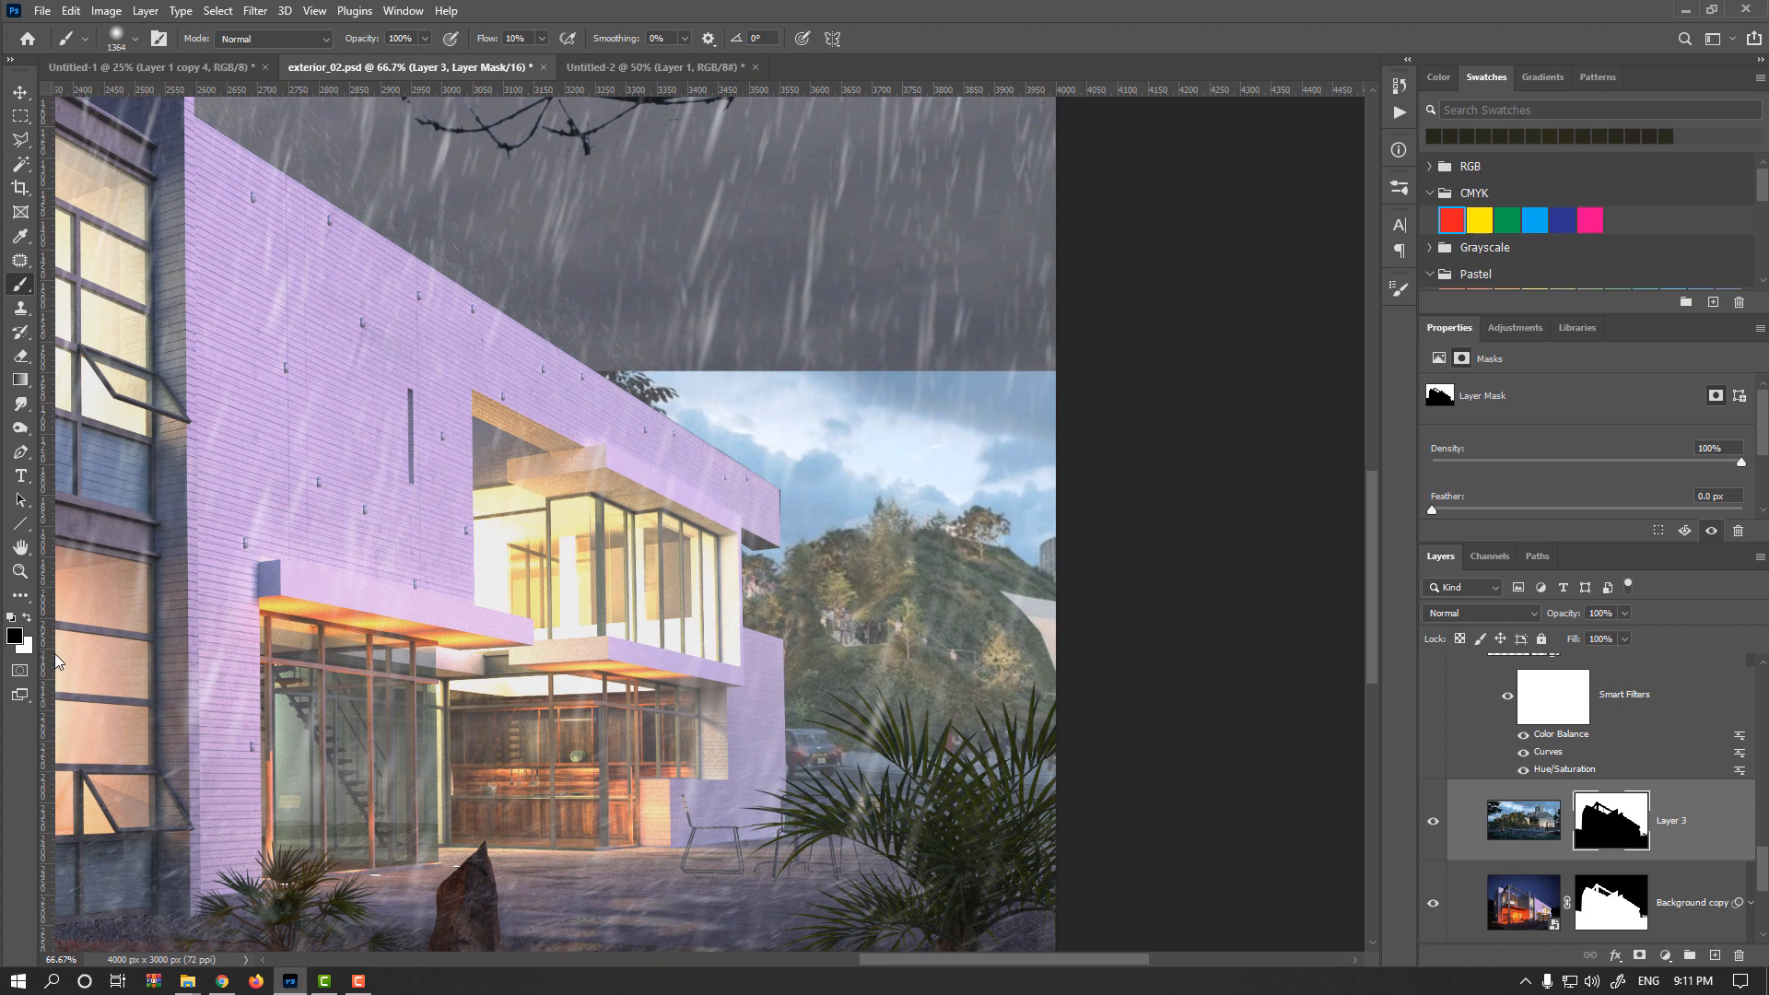
drag(871, 520, 833, 520)
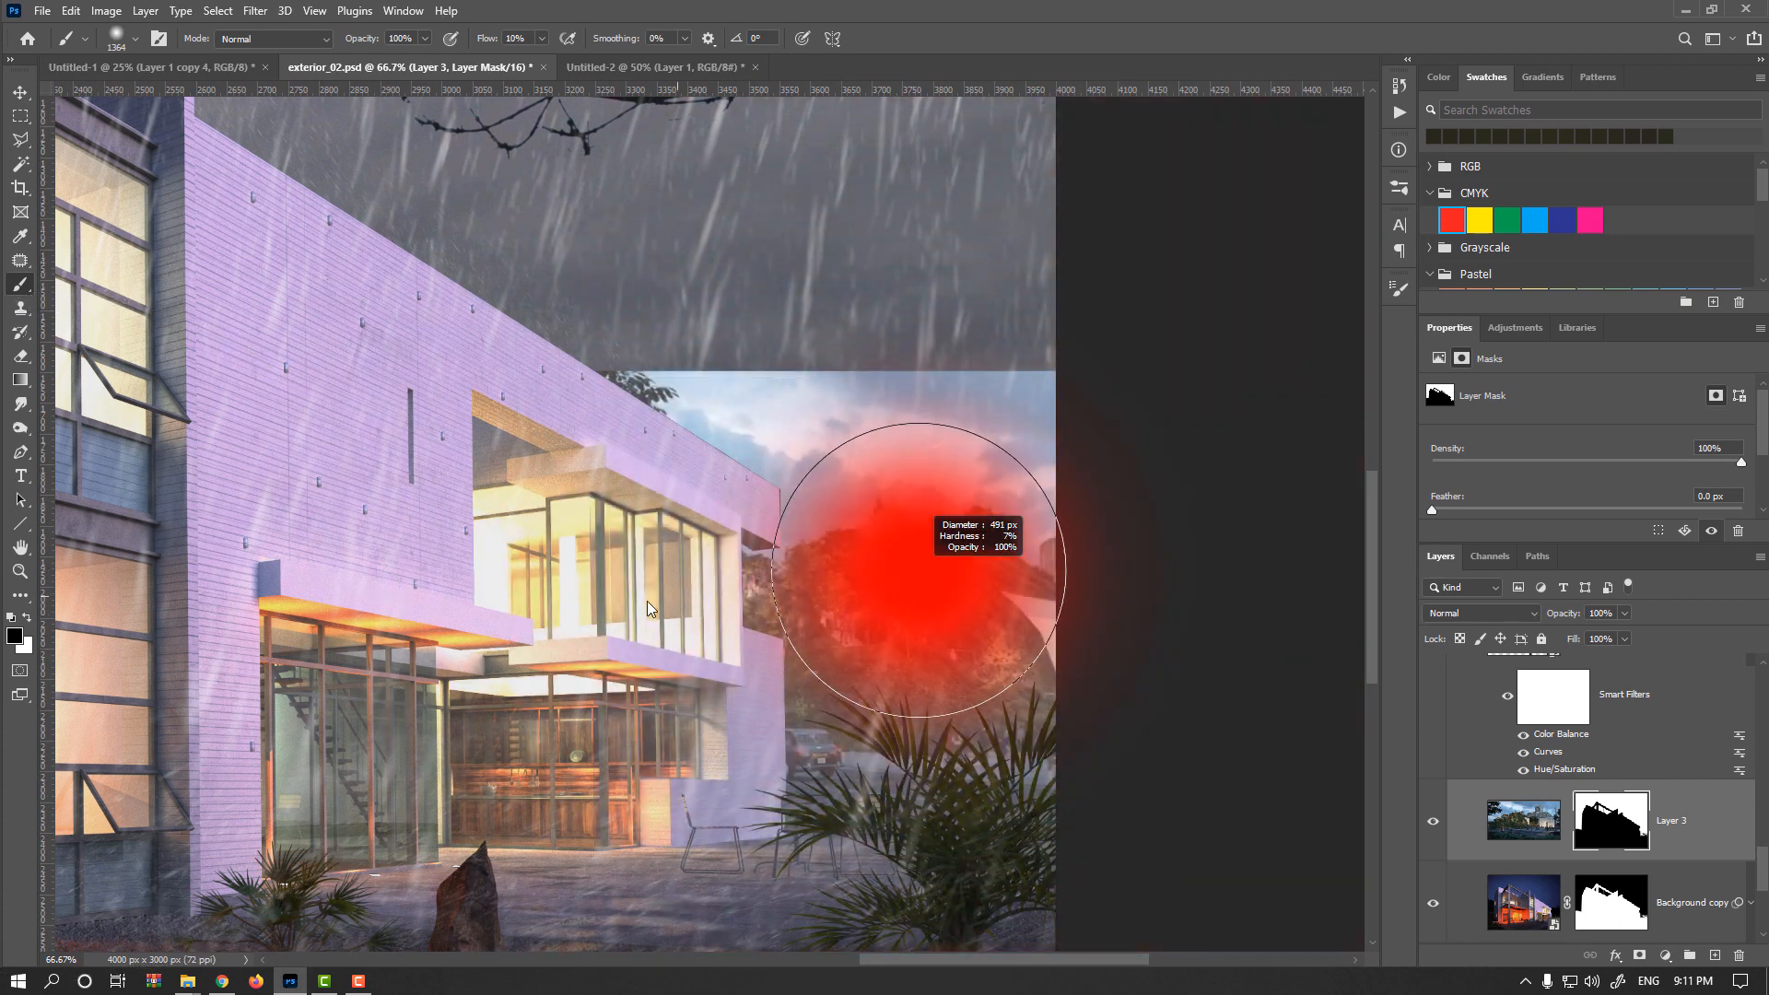
drag(979, 369, 948, 363)
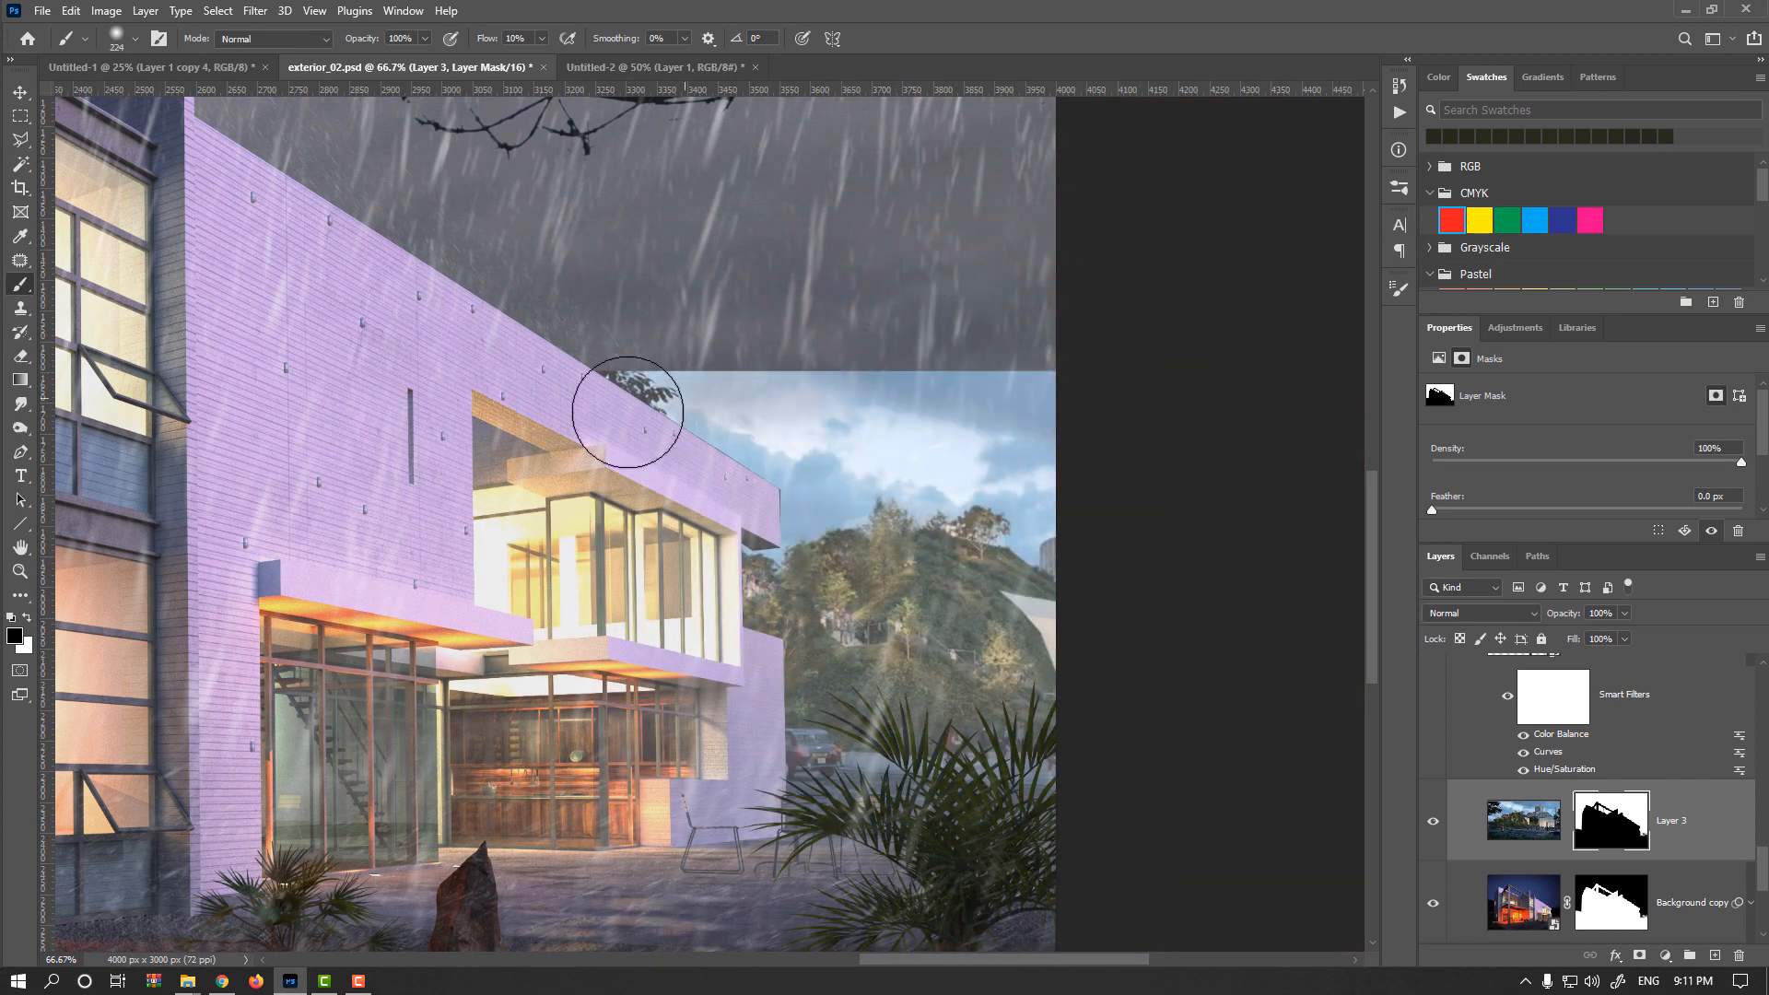
mouse_move(645, 364)
mouse_down()
mouse_move(568, 422)
mouse_move(781, 353)
mouse_move(745, 397)
mouse_move(988, 385)
mouse_move(996, 418)
mouse_move(718, 449)
mouse_move(822, 425)
mouse_move(798, 458)
mouse_move(783, 457)
mouse_move(824, 400)
mouse_move(749, 537)
mouse_up()
scroll(749, 536, down, 3)
scroll(749, 536, left, 3)
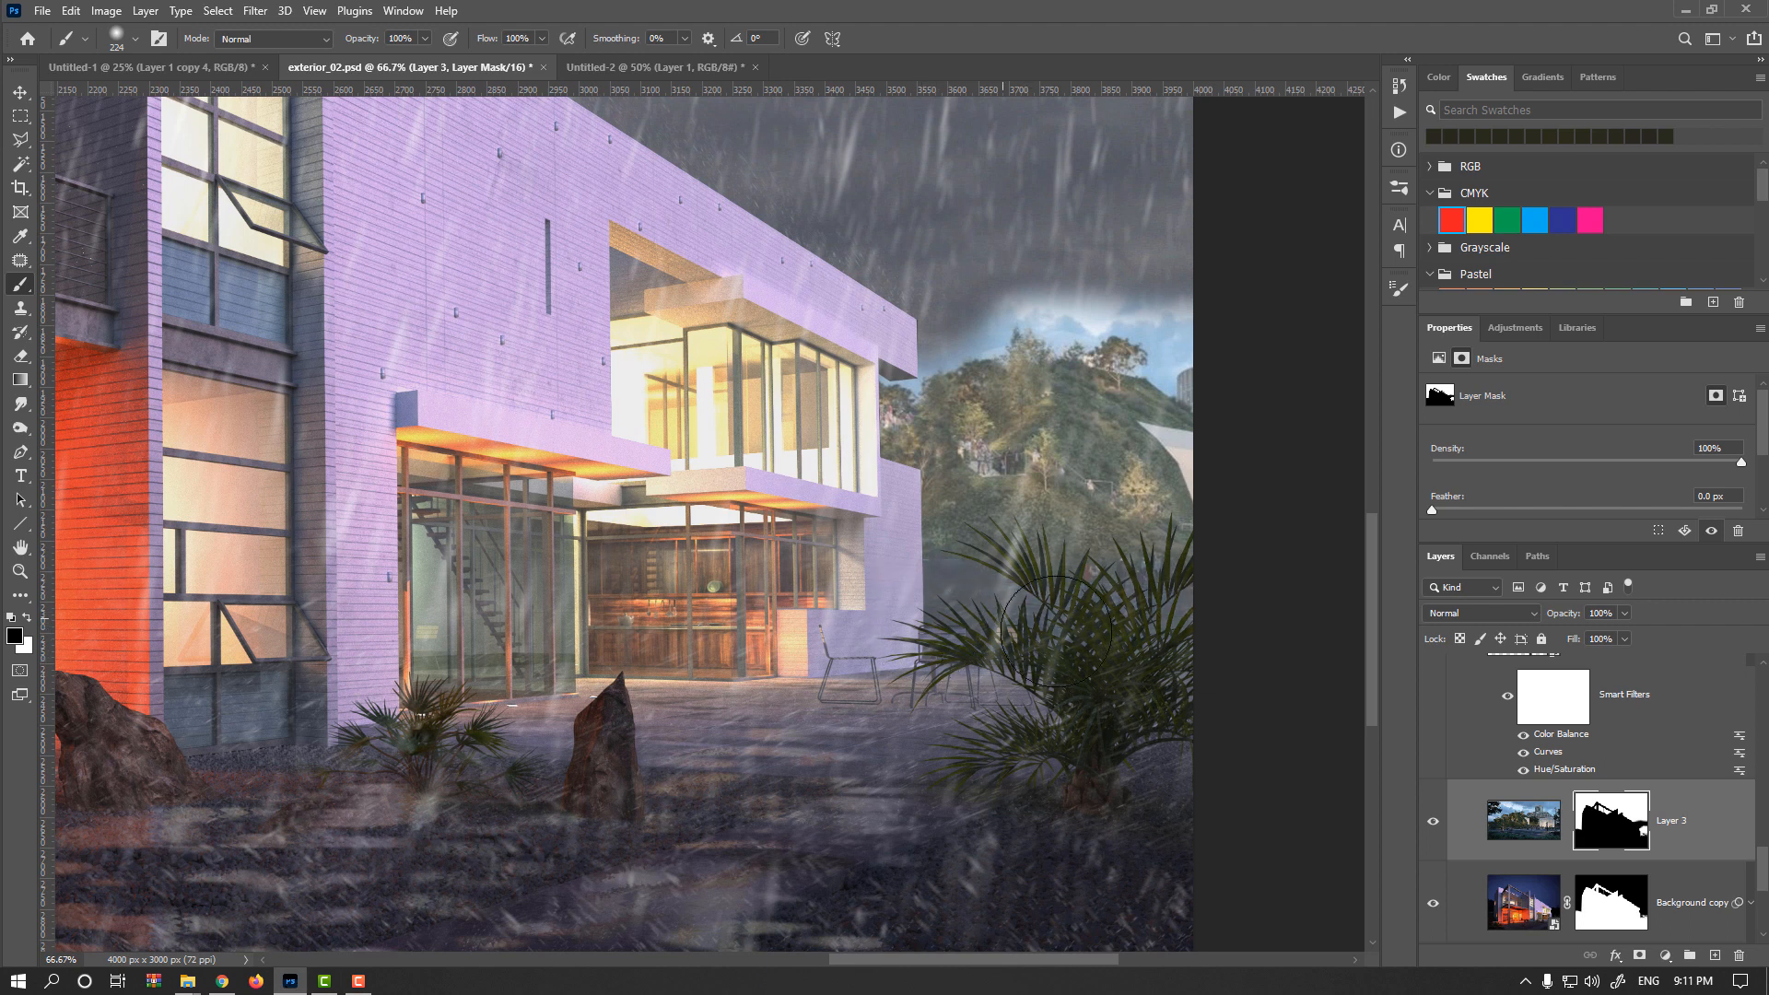
drag(925, 564, 871, 698)
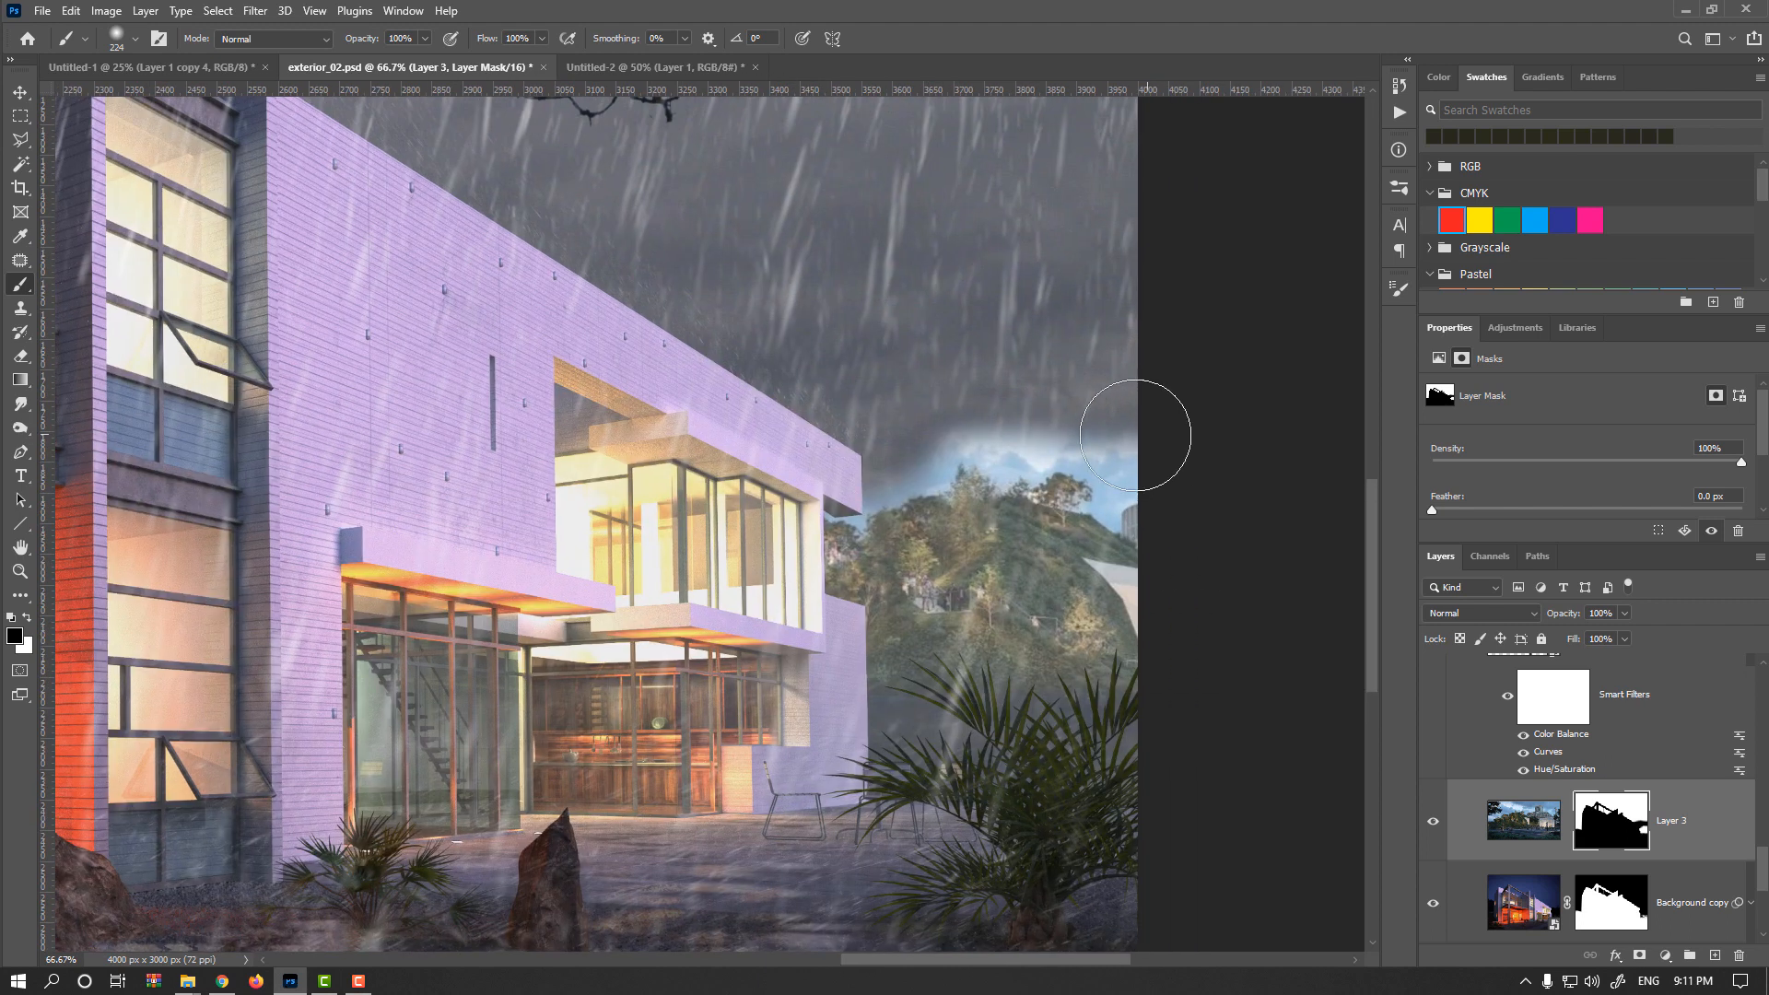
scroll(1098, 454, up, 3)
Mask out the remaining blue sky around the hill's treetops, refining the tree outline with a brush of about 21 px.
drag(1102, 439, 1035, 466)
mouse_move(1184, 445)
mouse_down()
mouse_move(1151, 475)
mouse_move(1012, 404)
mouse_move(841, 416)
mouse_move(858, 429)
mouse_move(835, 455)
mouse_move(697, 383)
mouse_move(588, 417)
mouse_move(569, 494)
mouse_move(462, 503)
mouse_move(332, 578)
mouse_move(350, 594)
mouse_move(750, 425)
mouse_move(821, 460)
mouse_move(931, 444)
mouse_move(1152, 536)
mouse_move(1204, 609)
mouse_move(1104, 586)
mouse_move(1126, 735)
mouse_up()
scroll(1165, 561, up, 1)
mouse_move(1193, 545)
mouse_down()
mouse_move(1144, 577)
mouse_move(1095, 528)
mouse_up()
mouse_move(902, 429)
mouse_down()
mouse_move(695, 472)
mouse_move(575, 453)
mouse_move(467, 367)
mouse_up()
scroll(671, 446, left, 3)
mouse_move(672, 446)
mouse_down()
mouse_move(588, 509)
mouse_move(406, 533)
mouse_move(1122, 519)
mouse_move(1109, 573)
mouse_move(1160, 620)
mouse_move(1177, 525)
mouse_move(1255, 474)
mouse_up()
scroll(612, 525, right, 3)
alt+right_click(1122, 519)
mouse_move(1157, 614)
mouse_down()
mouse_move(1066, 513)
mouse_move(999, 324)
mouse_up()
alt+scroll(1004, 406, down, 5)
scroll(995, 461, up, 1)
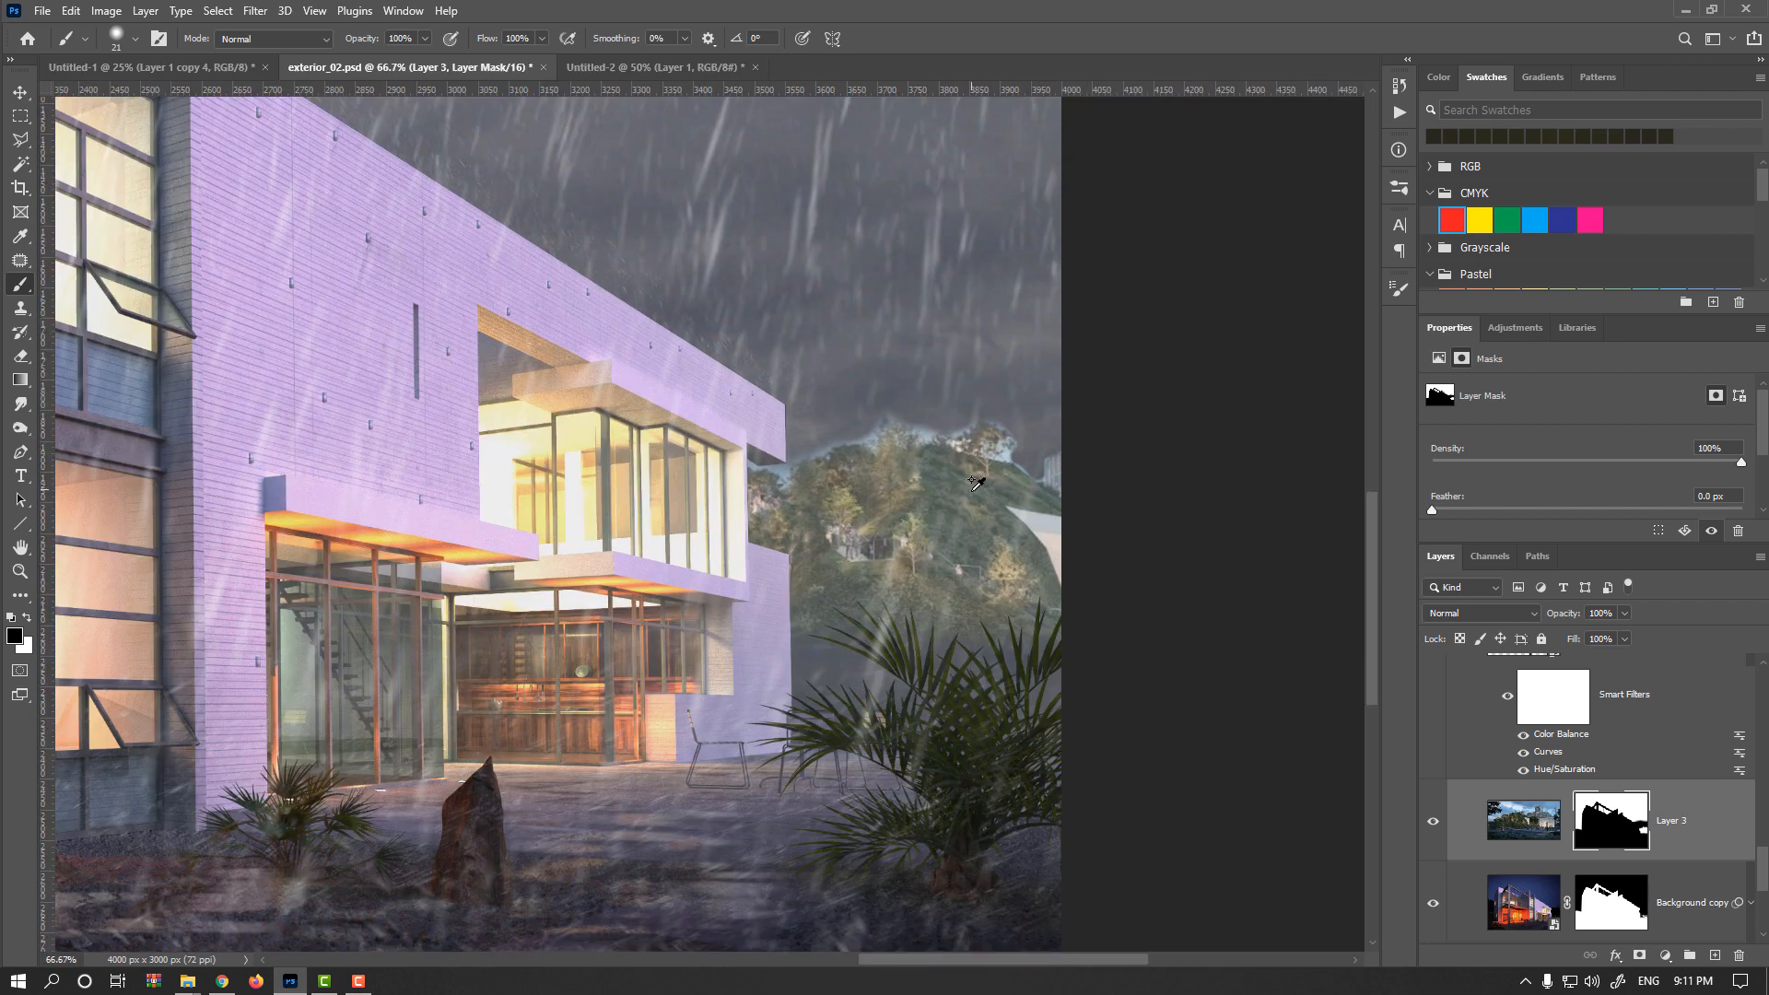
scroll(1081, 483, down, 1)
Select Layer 3's image instead of its mask and lower the layer's opacity to 88%.
click(28, 93)
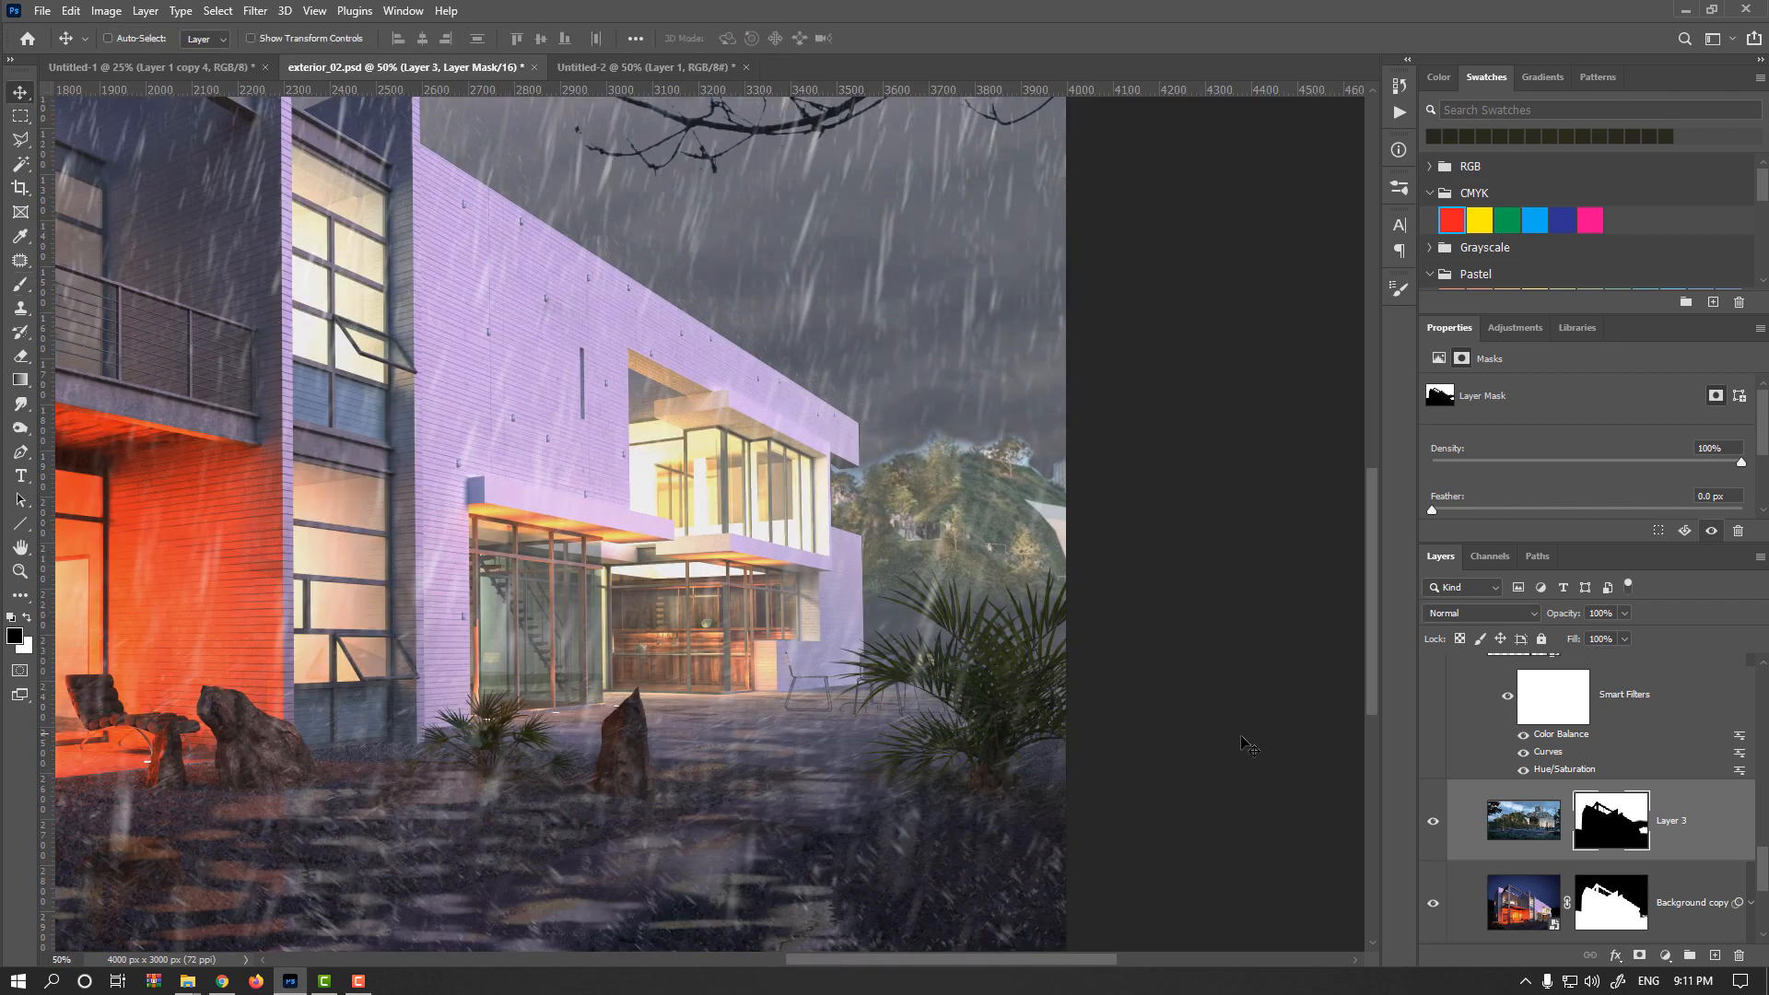
click(1503, 827)
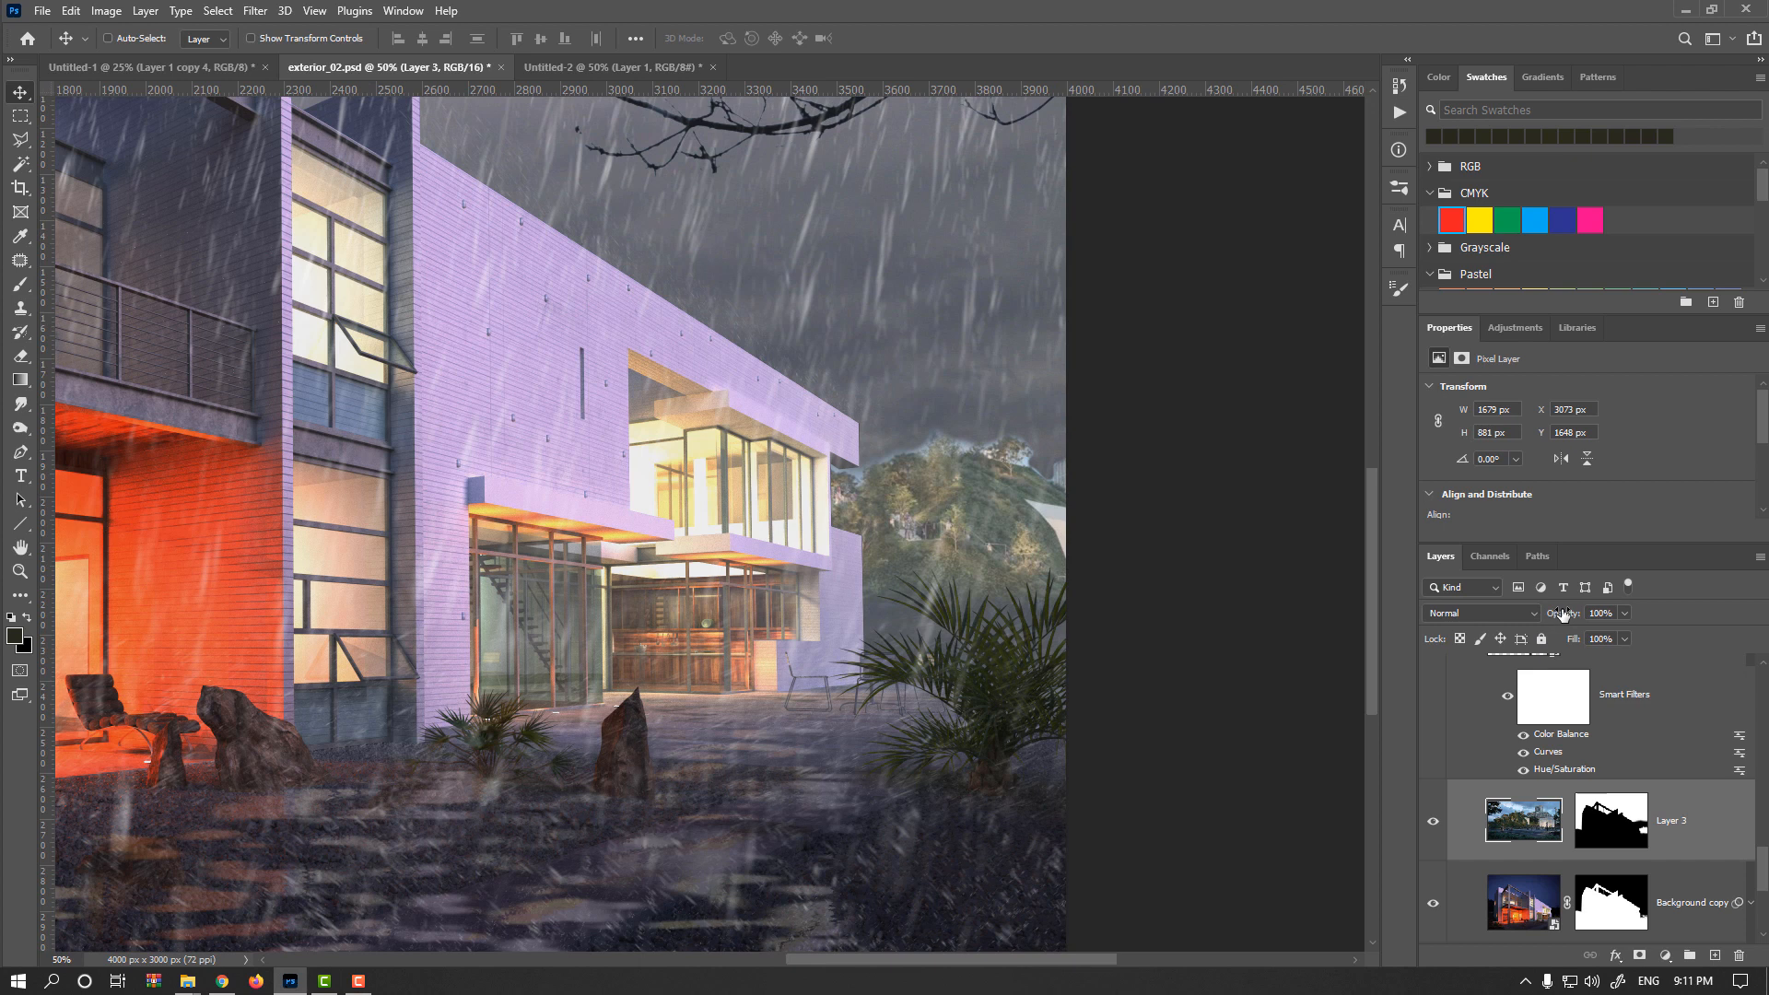
drag(1566, 620, 1557, 617)
Apply Hue/Saturation to Layer 3, targeting Cyans with a sample from the hill's edge and setting Saturation to -100.
key(ctrl+u)
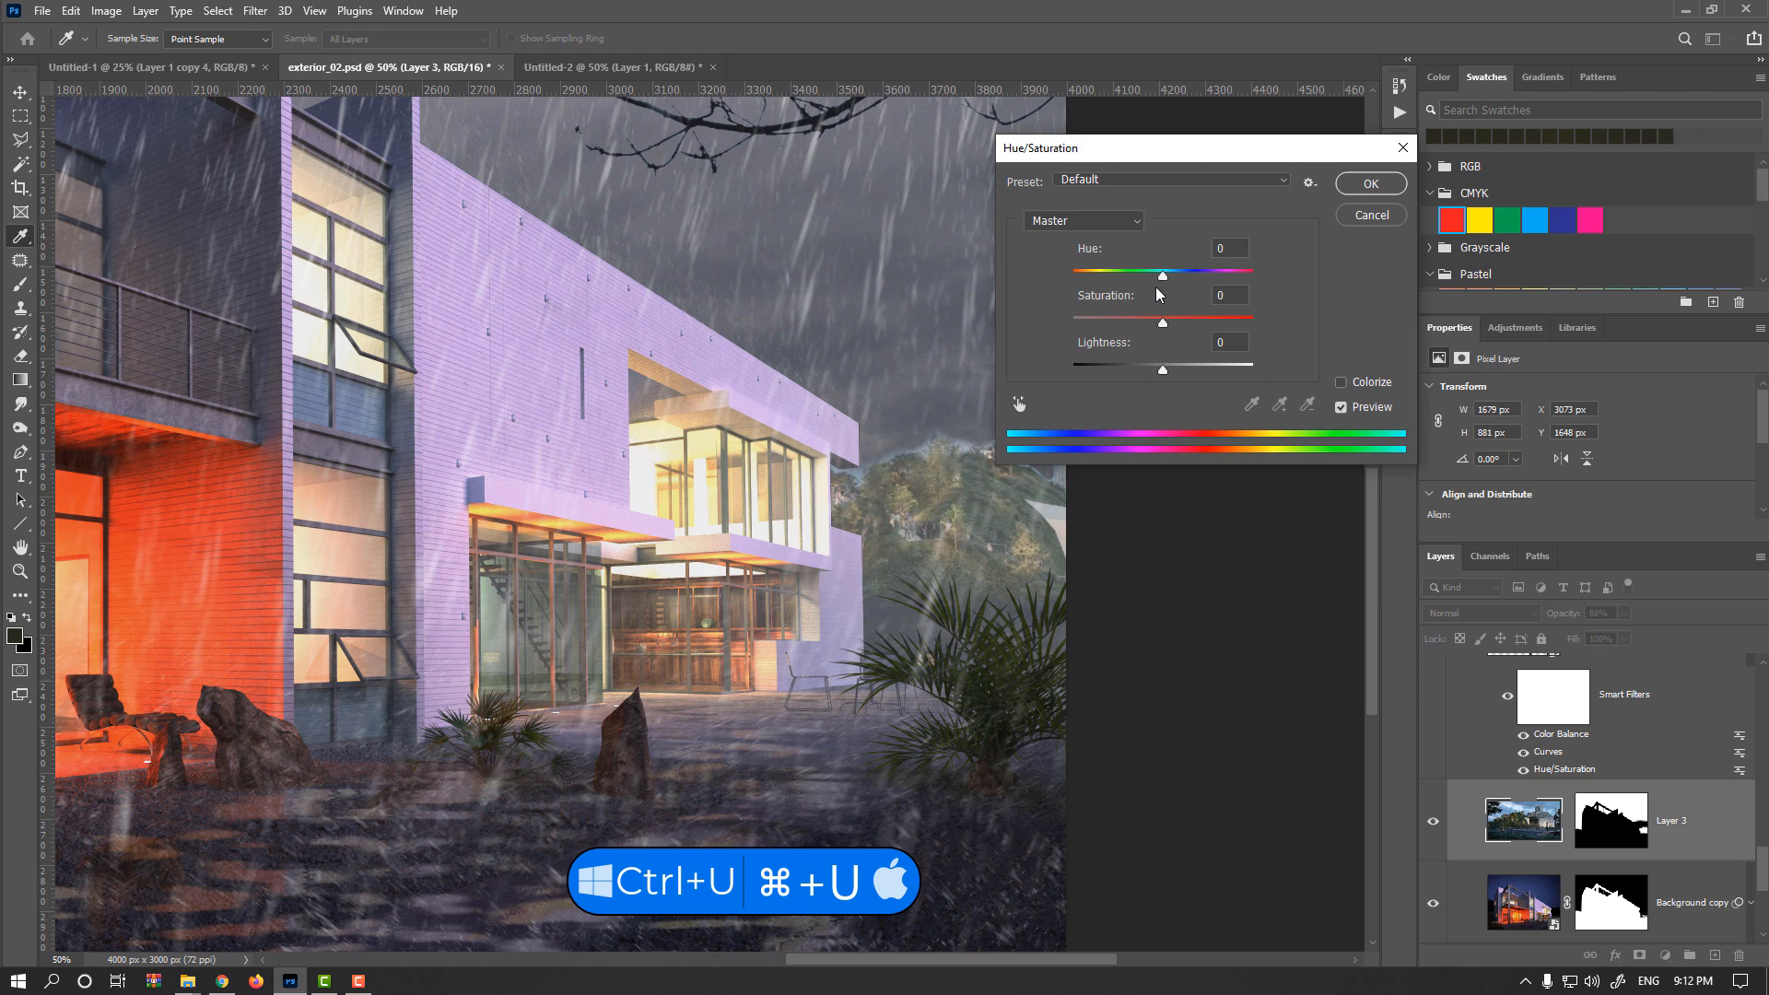
drag(1153, 148, 1232, 258)
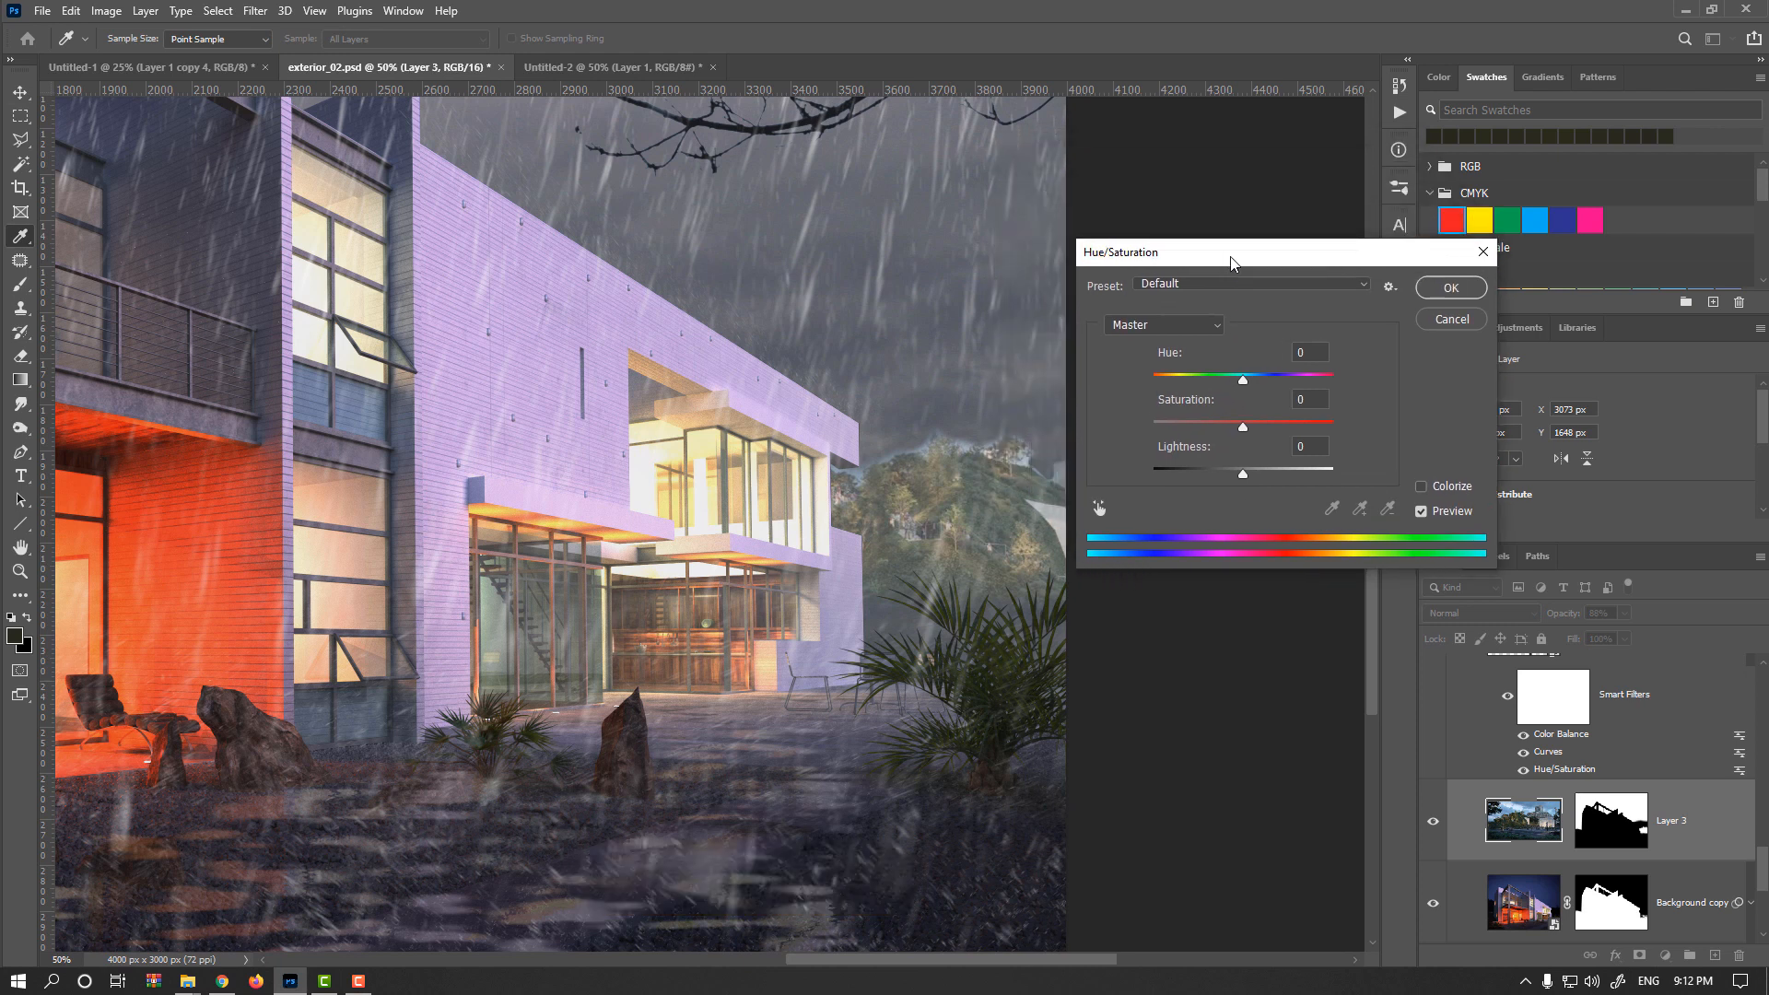
click(1176, 327)
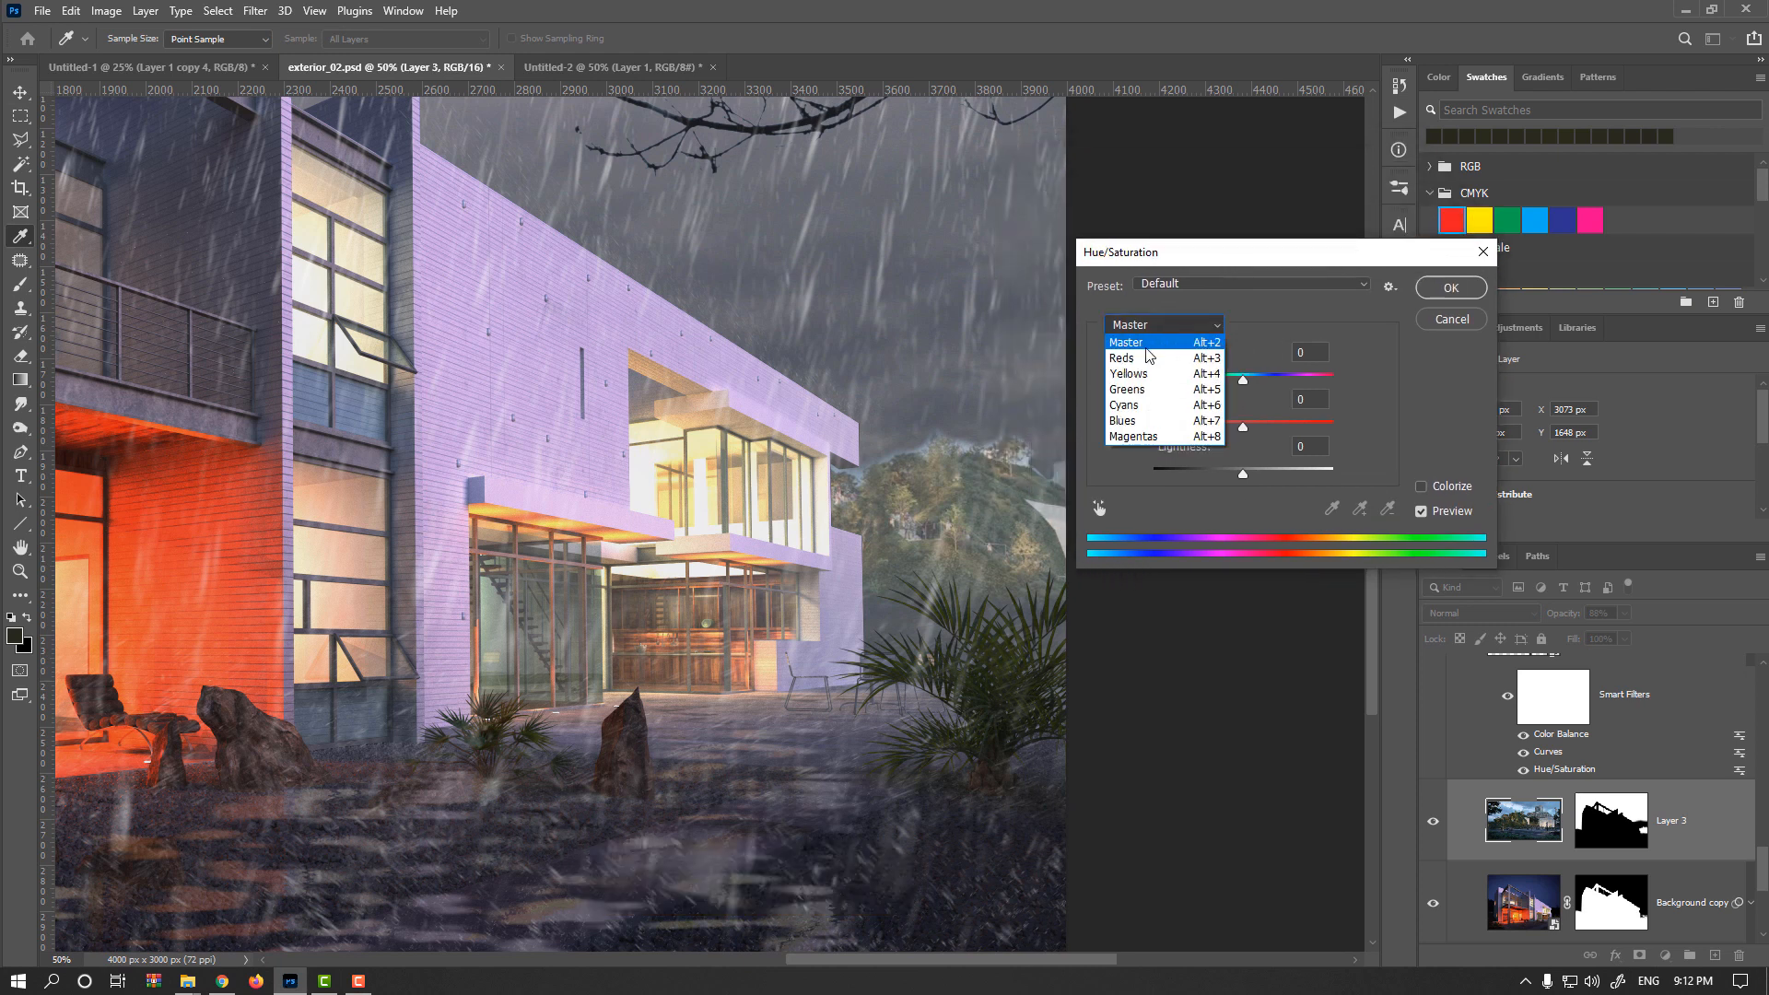
click(1147, 402)
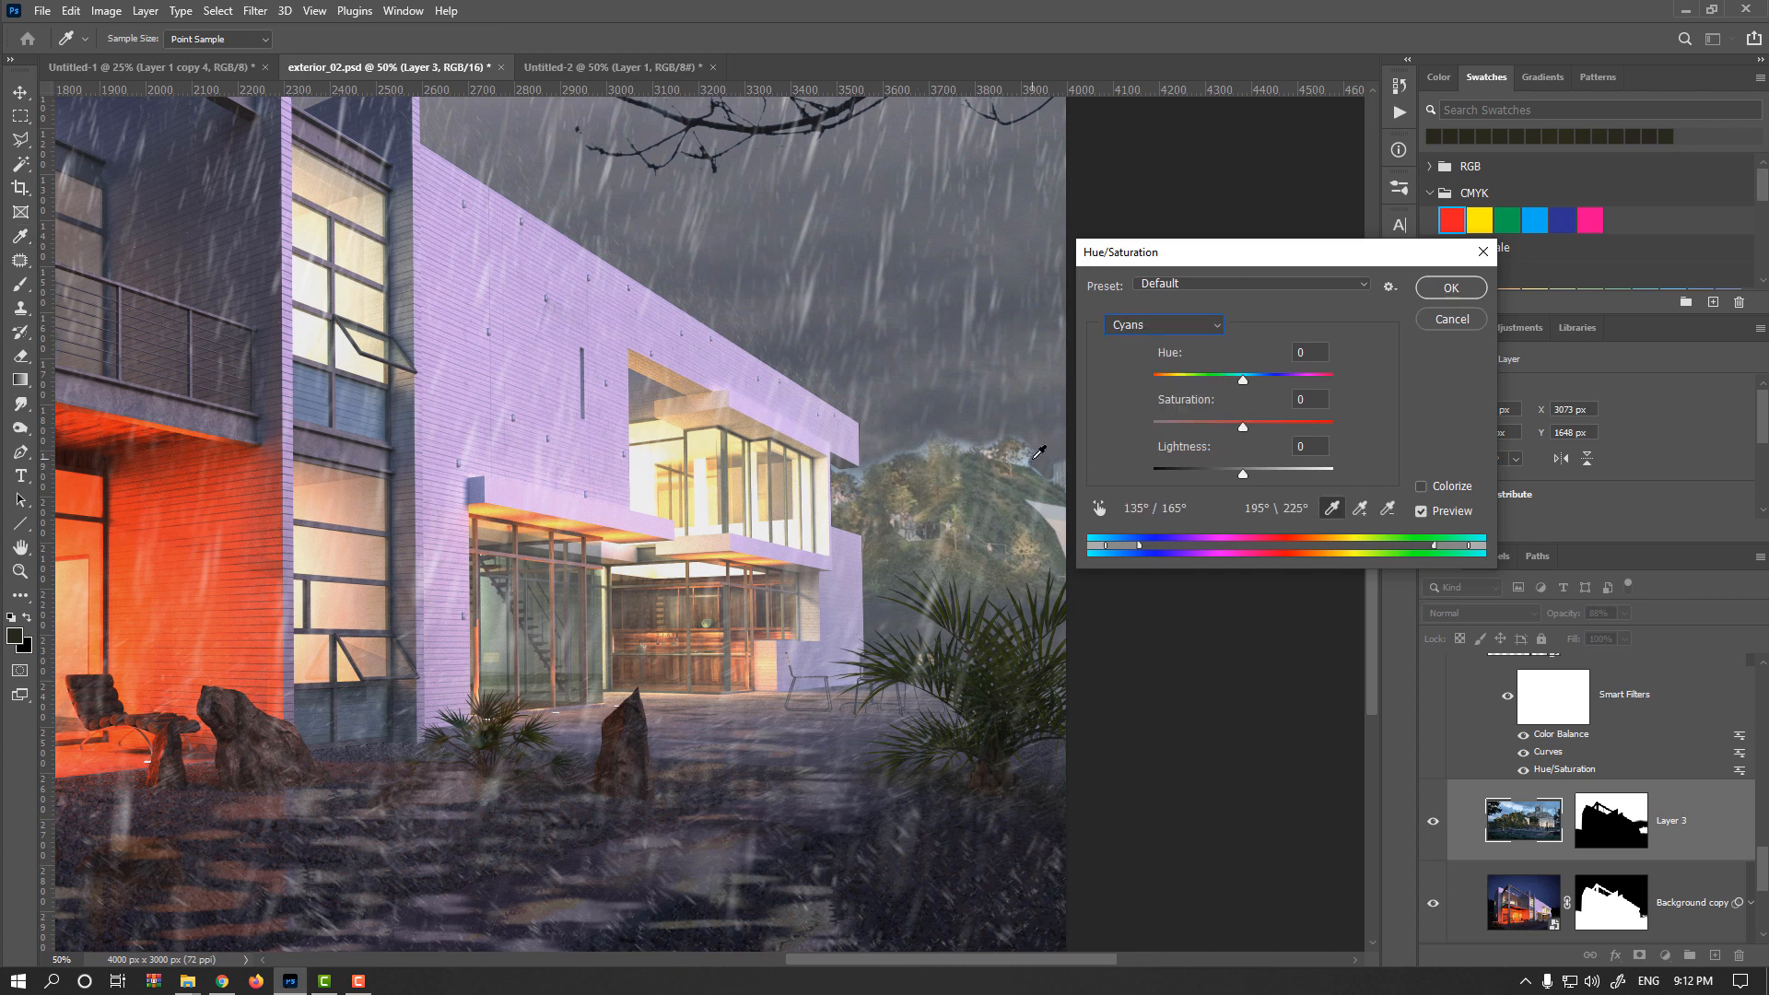
click(1030, 456)
drag(1248, 425, 1130, 423)
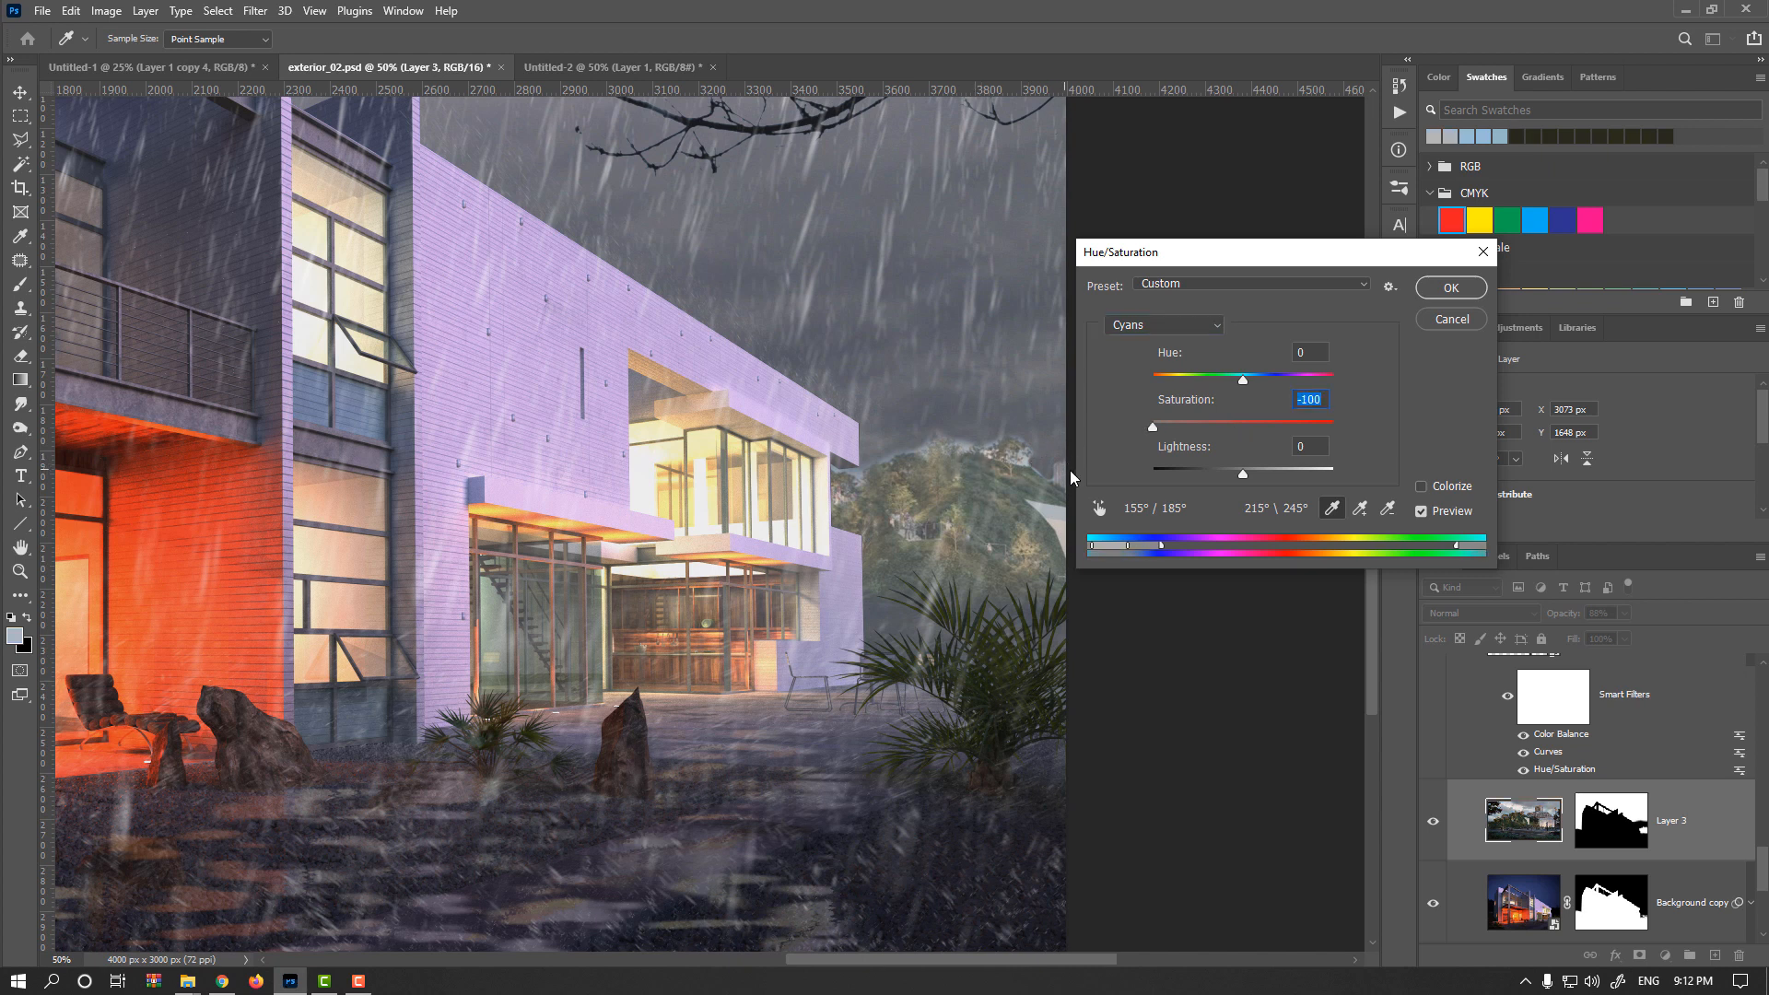
click(1442, 289)
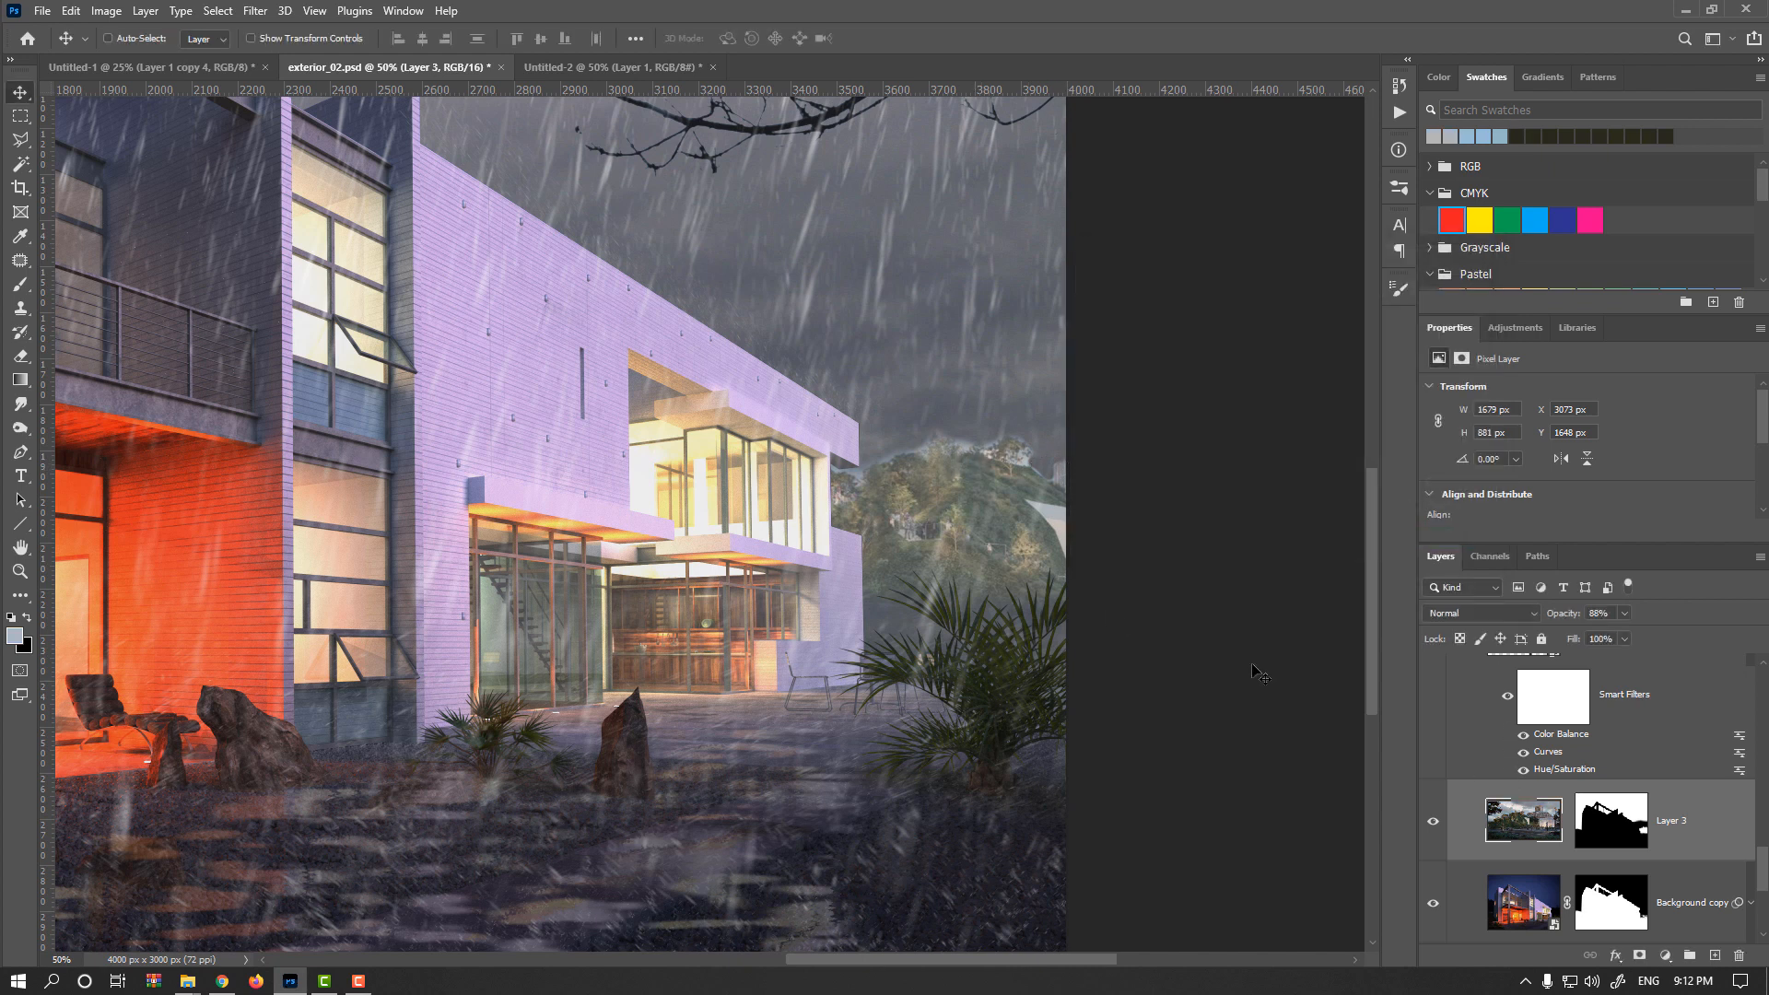
Fade the hill's top edge on Layer 3's mask with a 313 px soft brush at 6% flow, and check the layer in isolation.
mouse_move(979, 550)
mouse_down()
mouse_move(995, 555)
mouse_move(982, 518)
mouse_move(1014, 556)
mouse_up()
key(b)
key(ctrl+backslash)
drag(991, 426, 1045, 426)
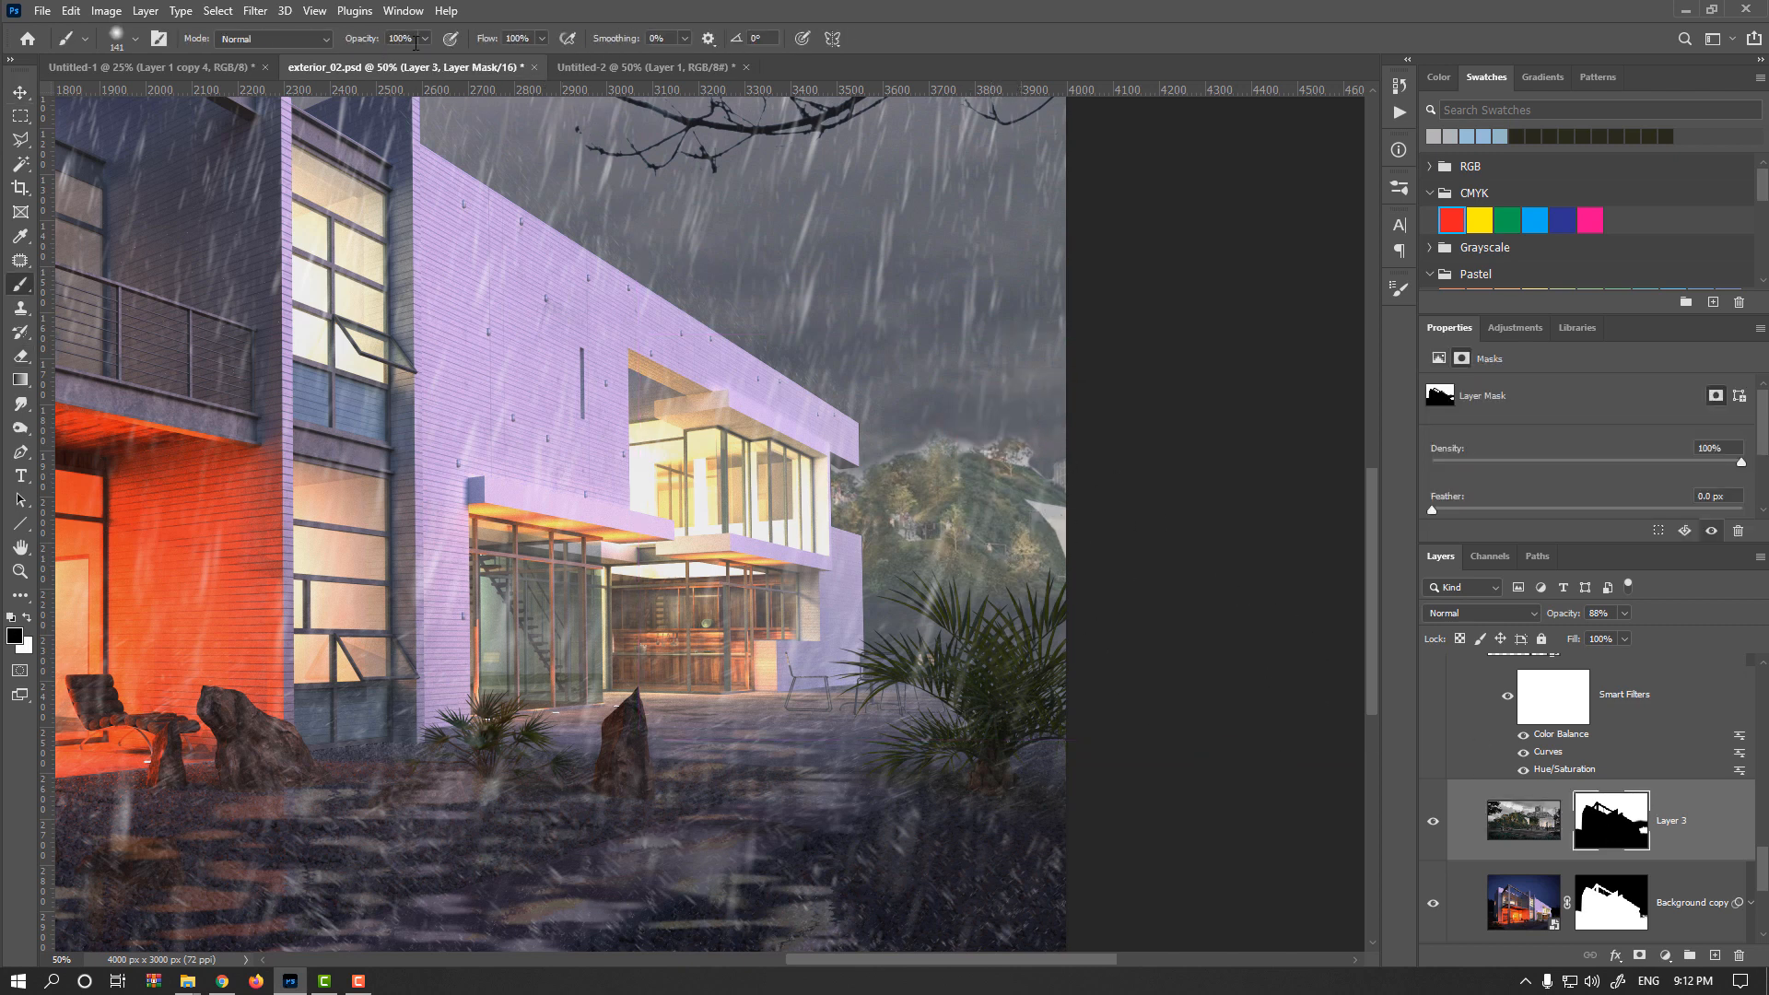
drag(482, 35, 401, 45)
drag(901, 331, 963, 356)
mouse_move(1073, 408)
mouse_down()
mouse_move(931, 406)
mouse_move(769, 441)
mouse_move(1067, 383)
mouse_move(882, 411)
mouse_move(1116, 436)
mouse_move(1071, 447)
mouse_move(1067, 433)
mouse_move(1107, 424)
mouse_move(949, 382)
mouse_move(831, 414)
mouse_move(948, 395)
mouse_up()
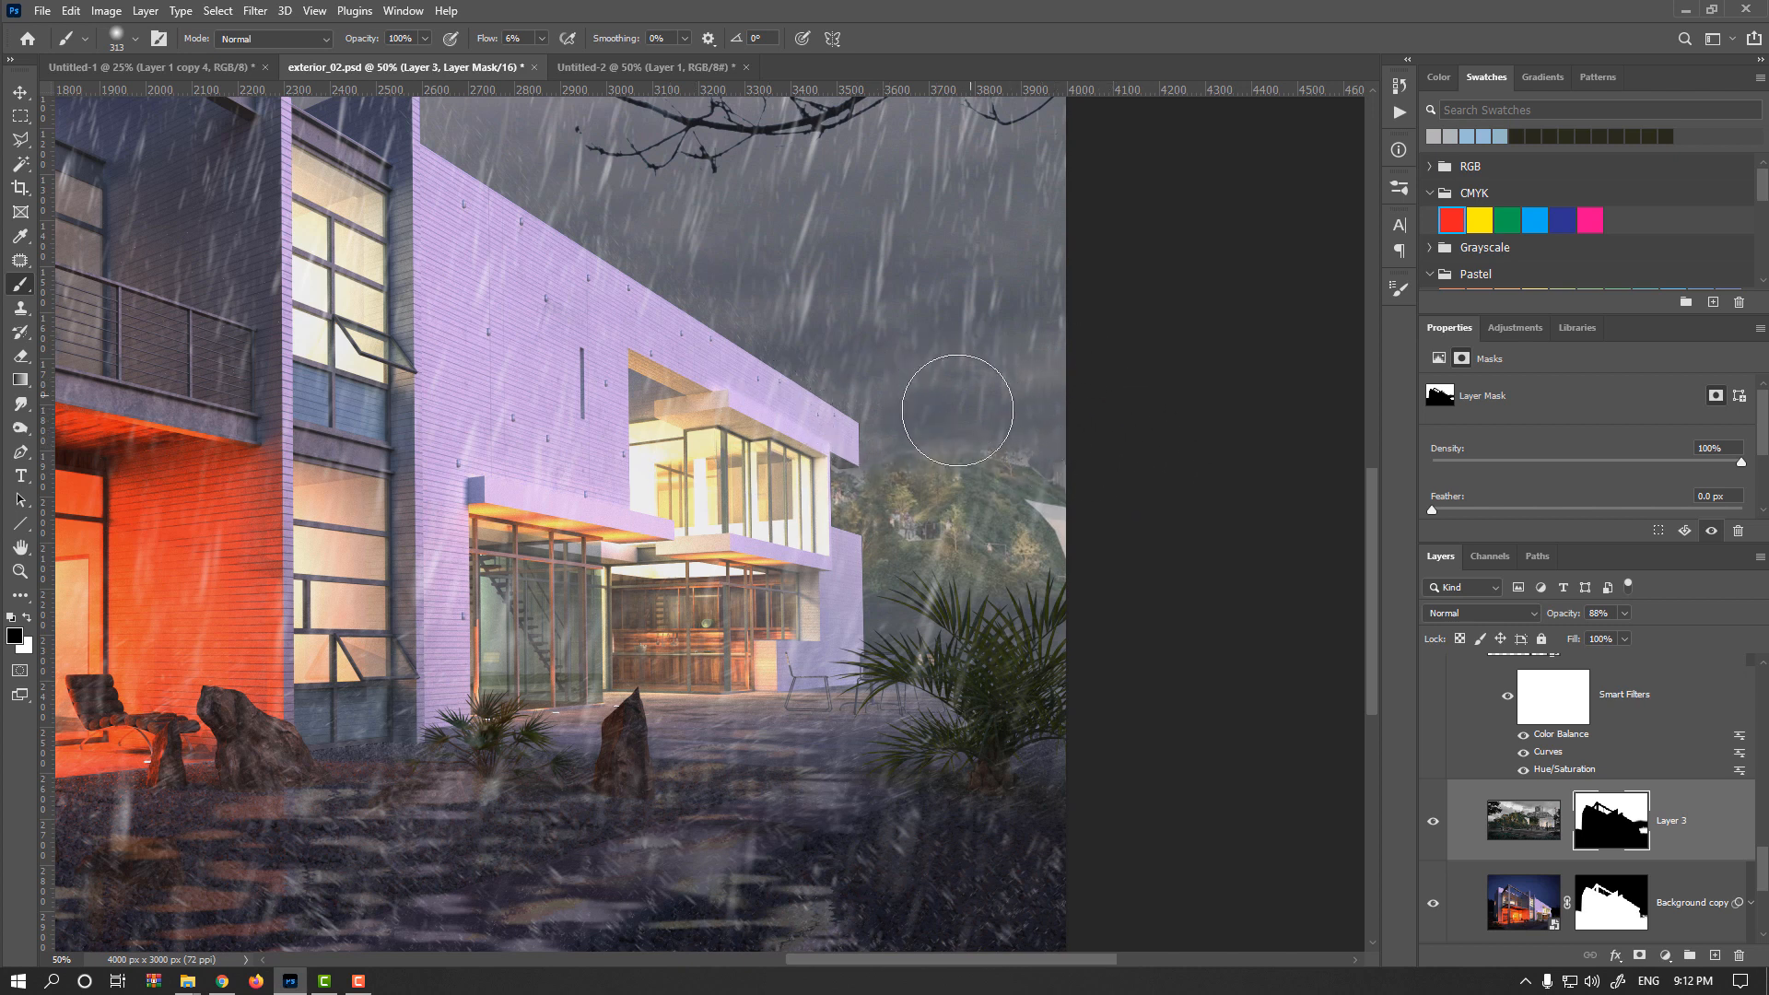
alt+click(1433, 825)
alt+click(1434, 825)
alt+click(1433, 820)
Set up the Clone Stamp on Layer 3's image with a soft brush of about 45 px for the white canopy area.
scroll(1058, 523, up, 5)
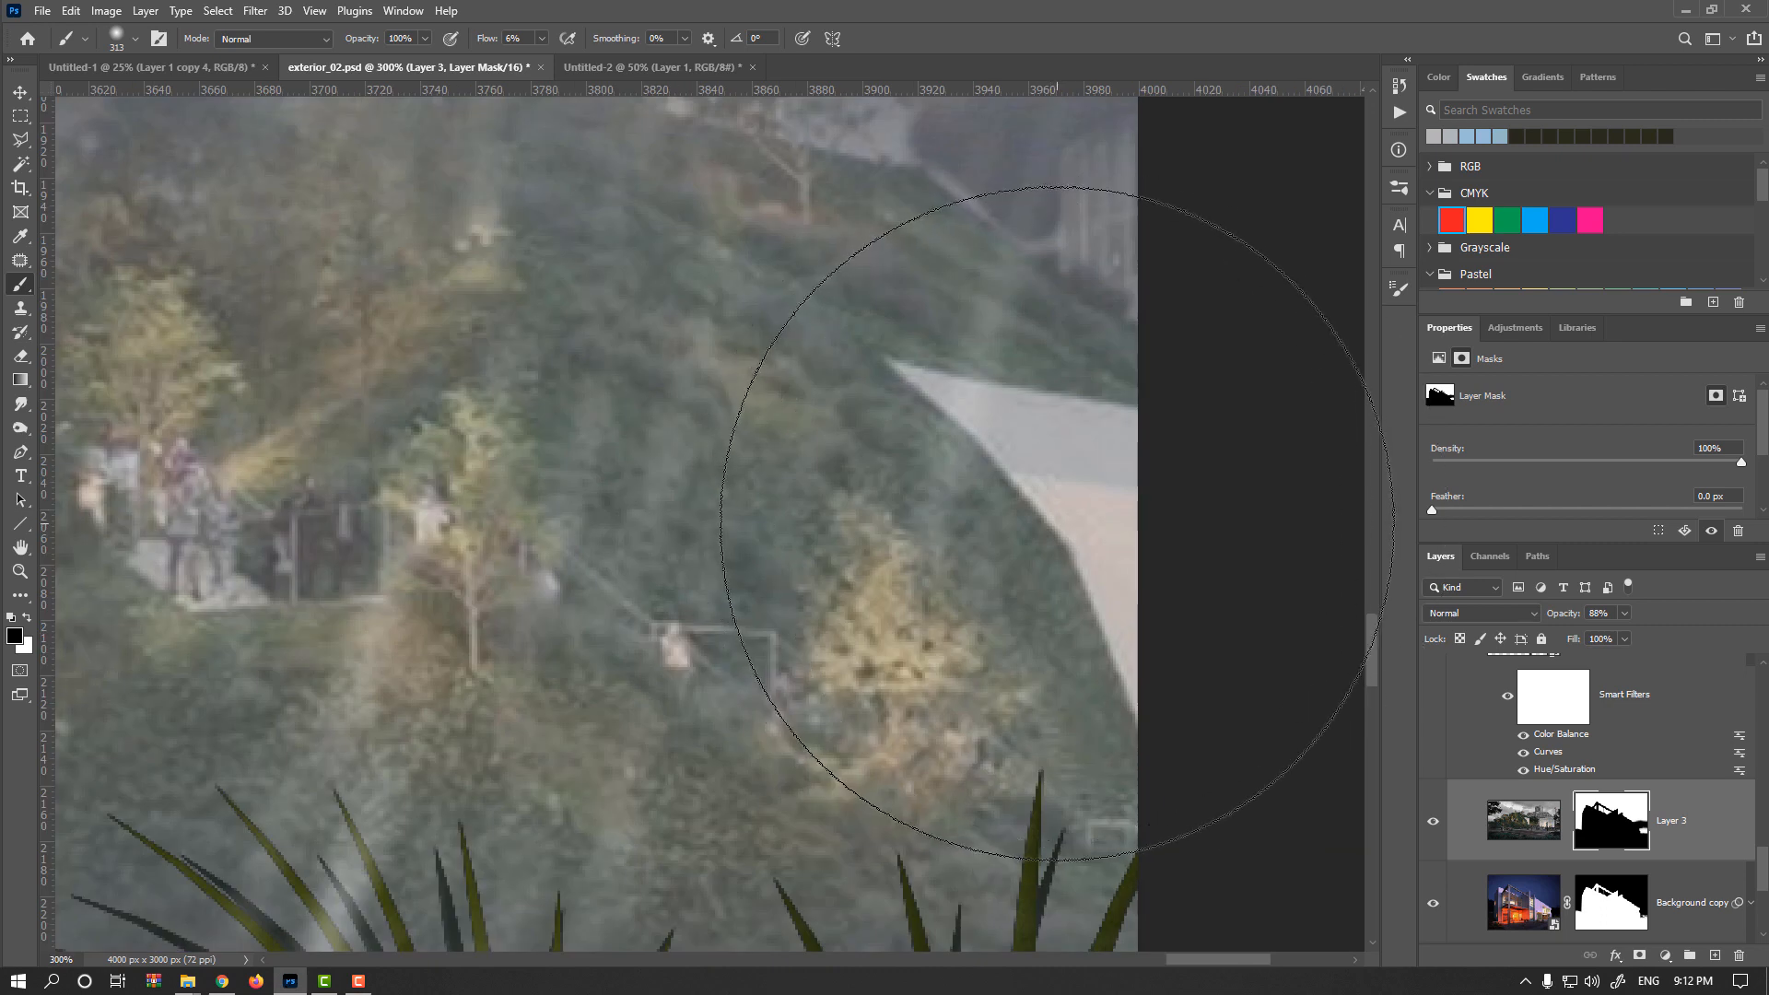
click(1524, 820)
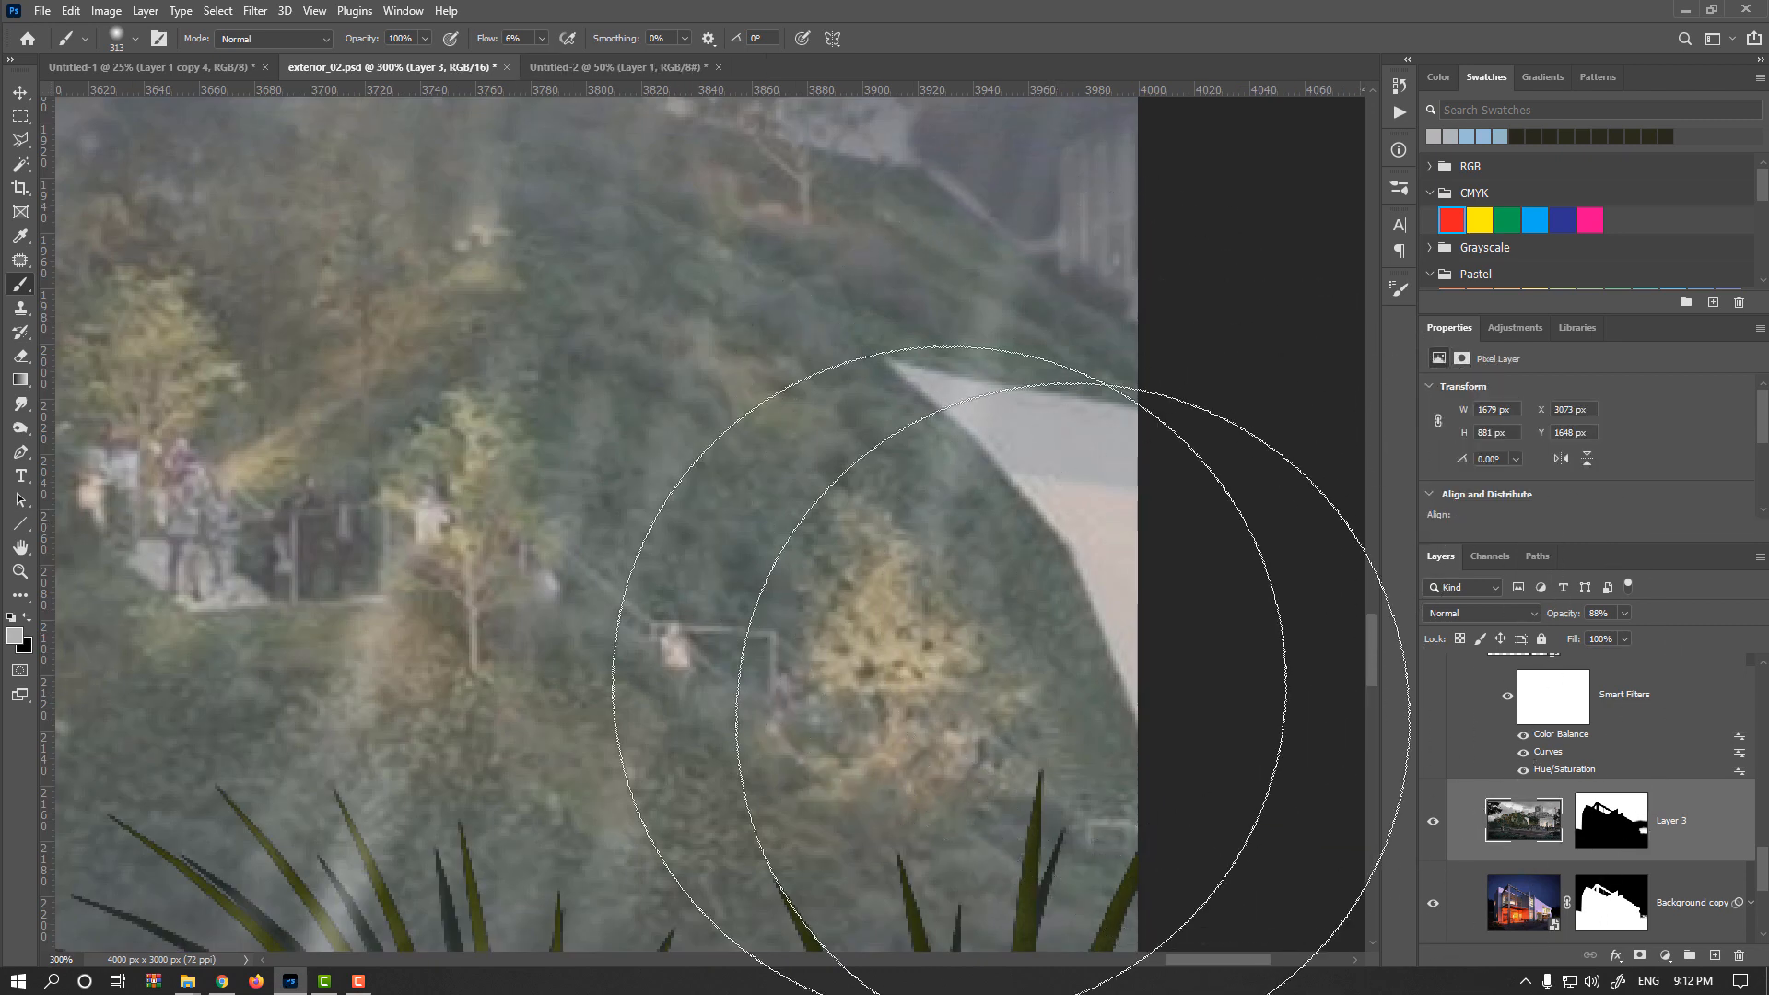
click(22, 310)
drag(673, 492, 693, 490)
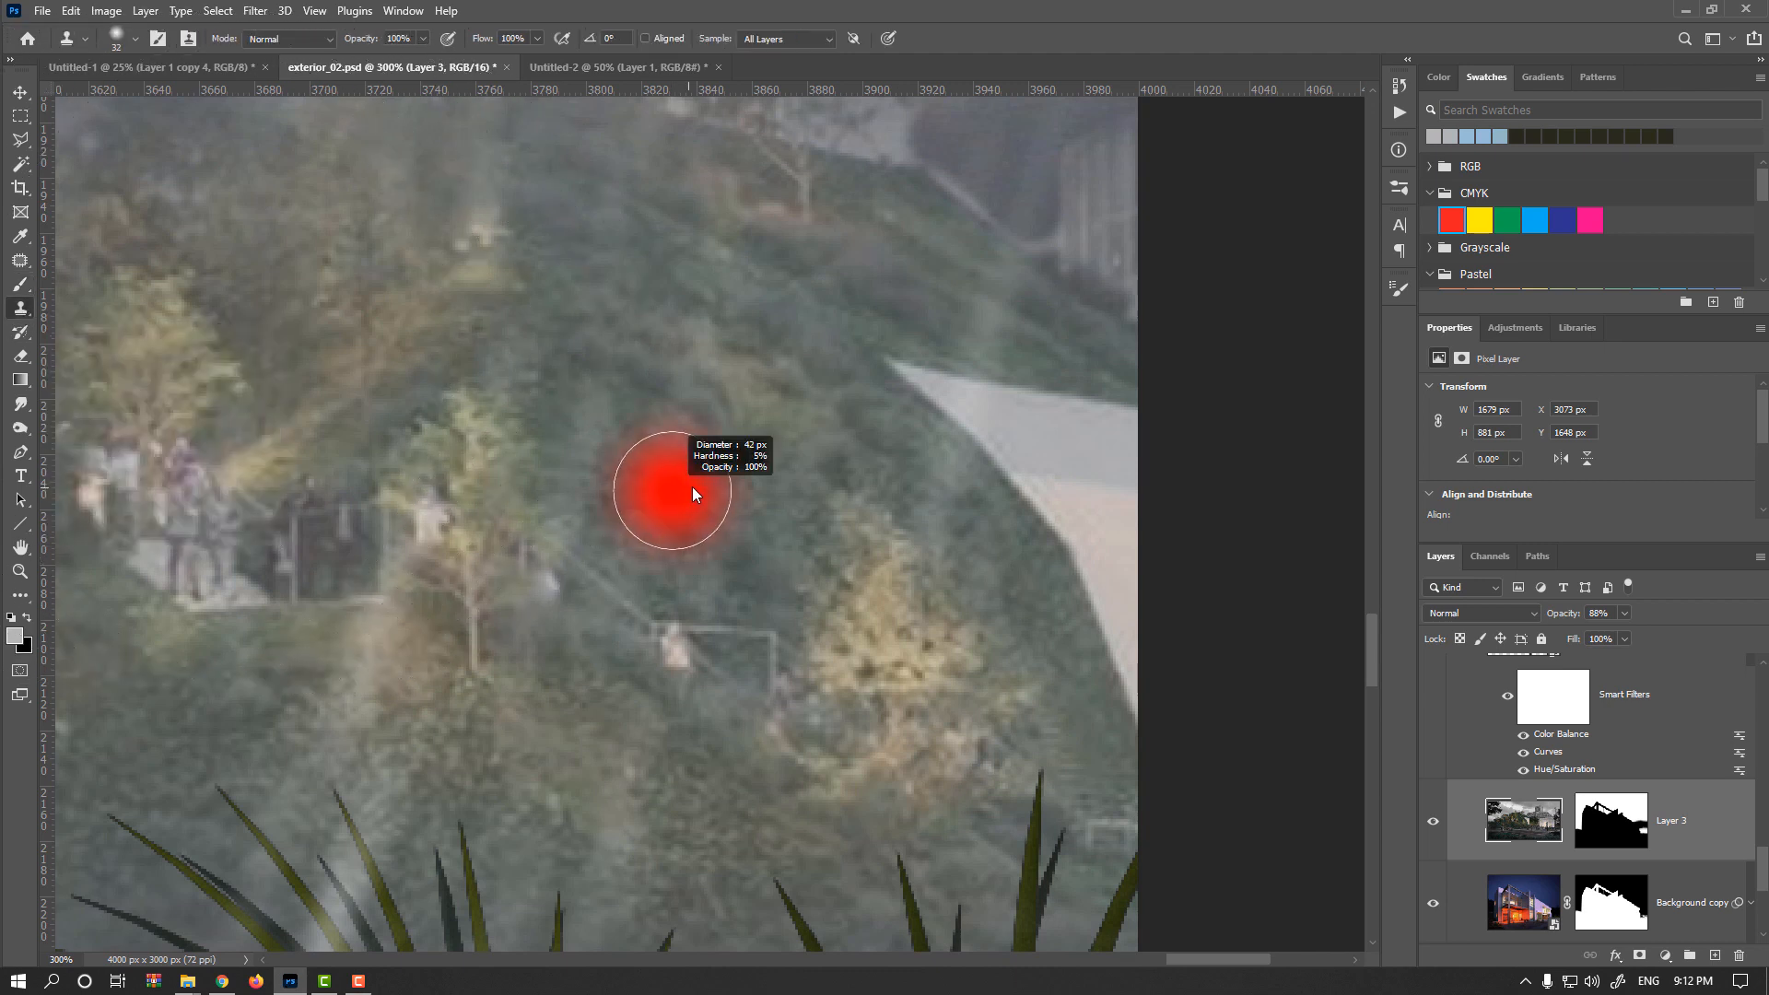
Try to clone hill foliage over the white canopy while sampling all layers, and undo the stroke.
alt+click(755, 358)
click(893, 376)
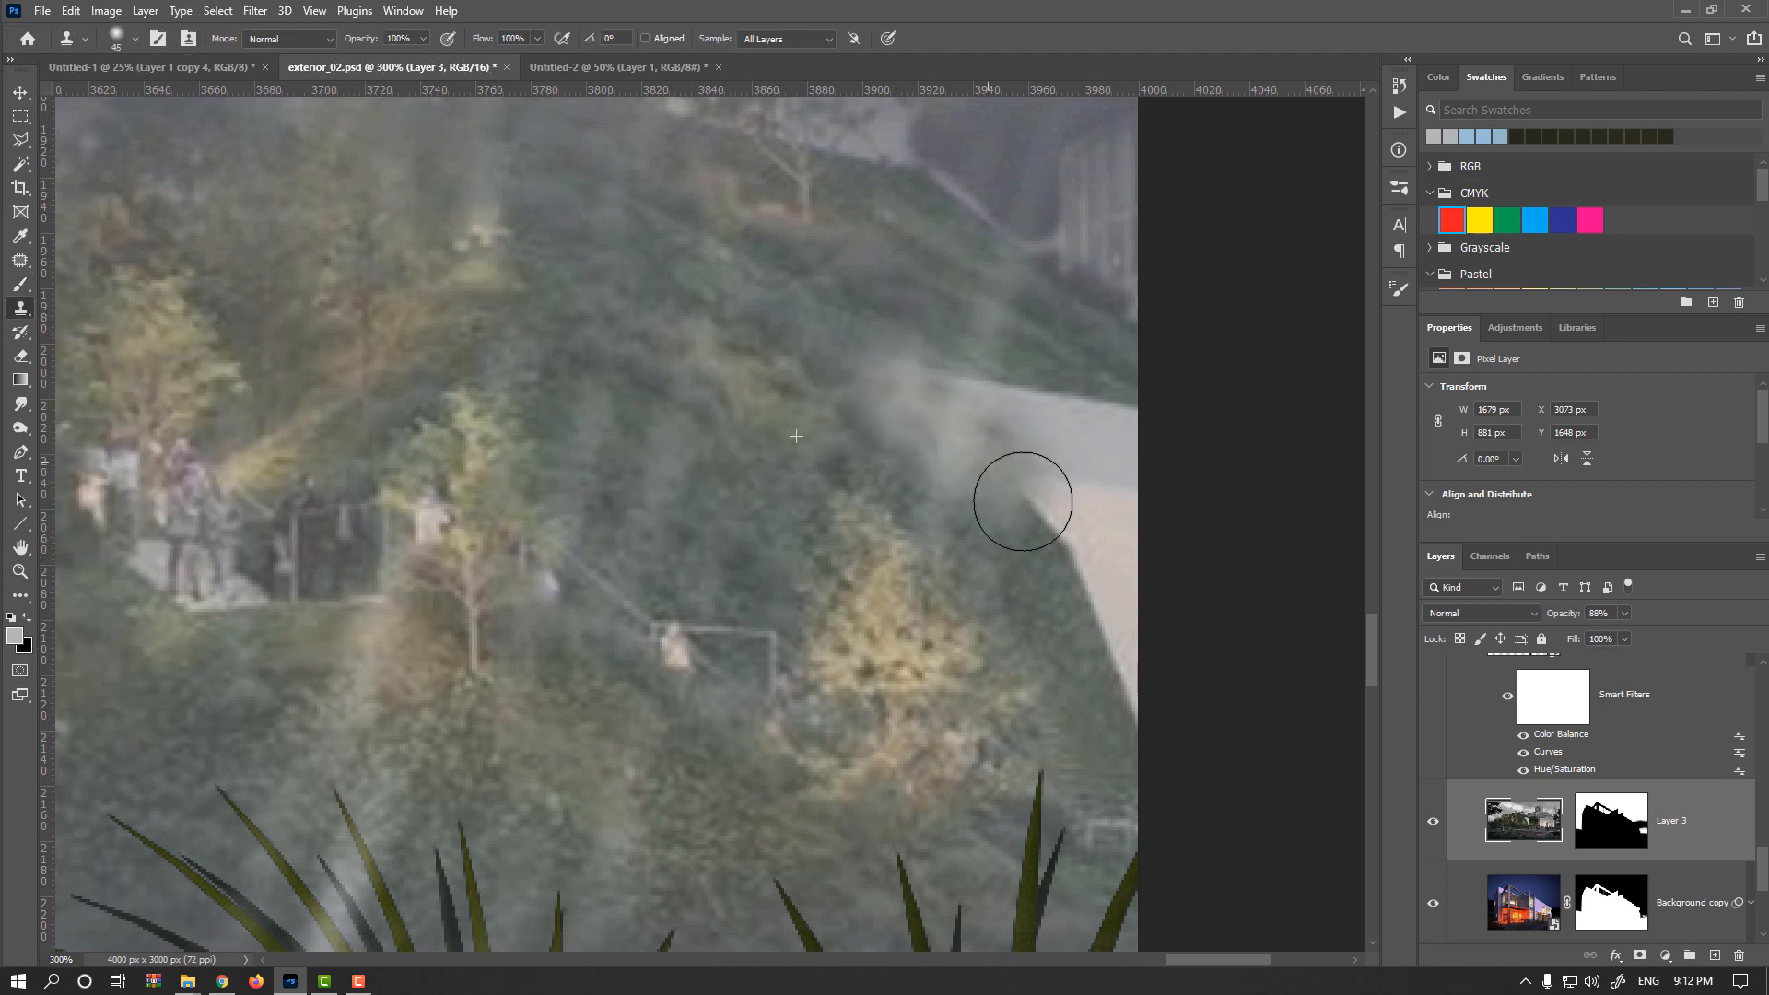
key(ctrl+z)
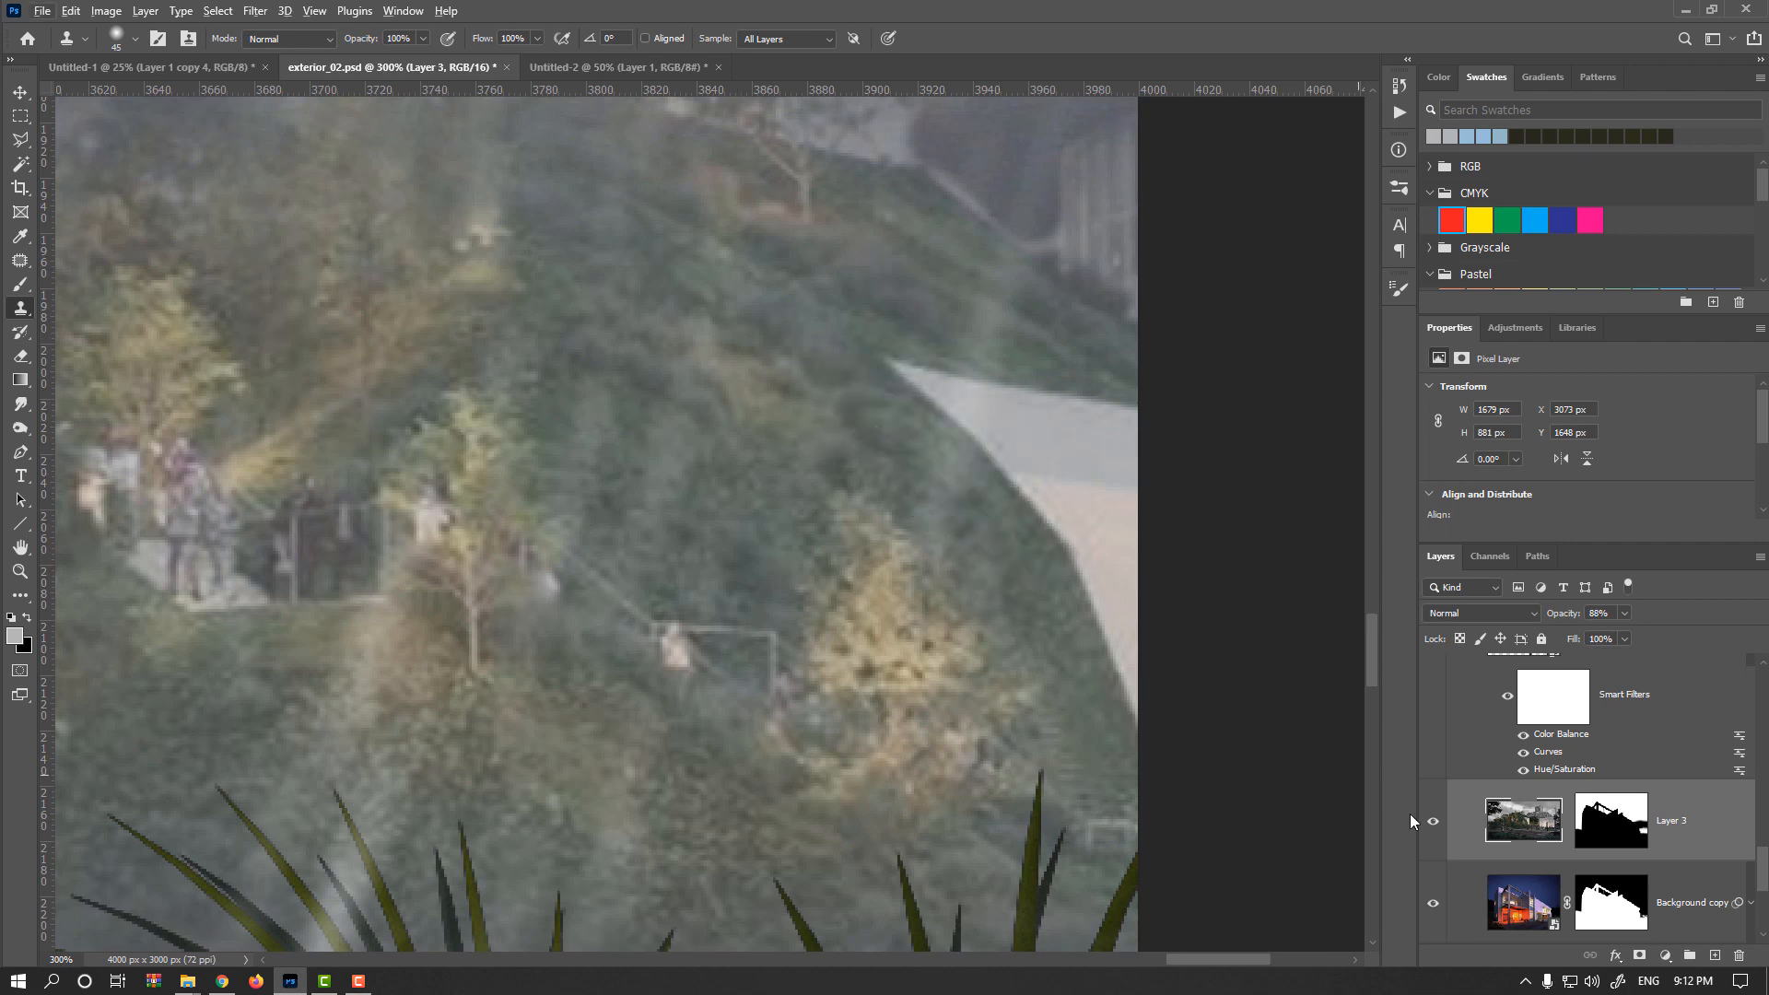
Set the Clone Stamp to sample the current layer and clone hill foliage over the white canopy on Layer 3.
alt+click(1437, 825)
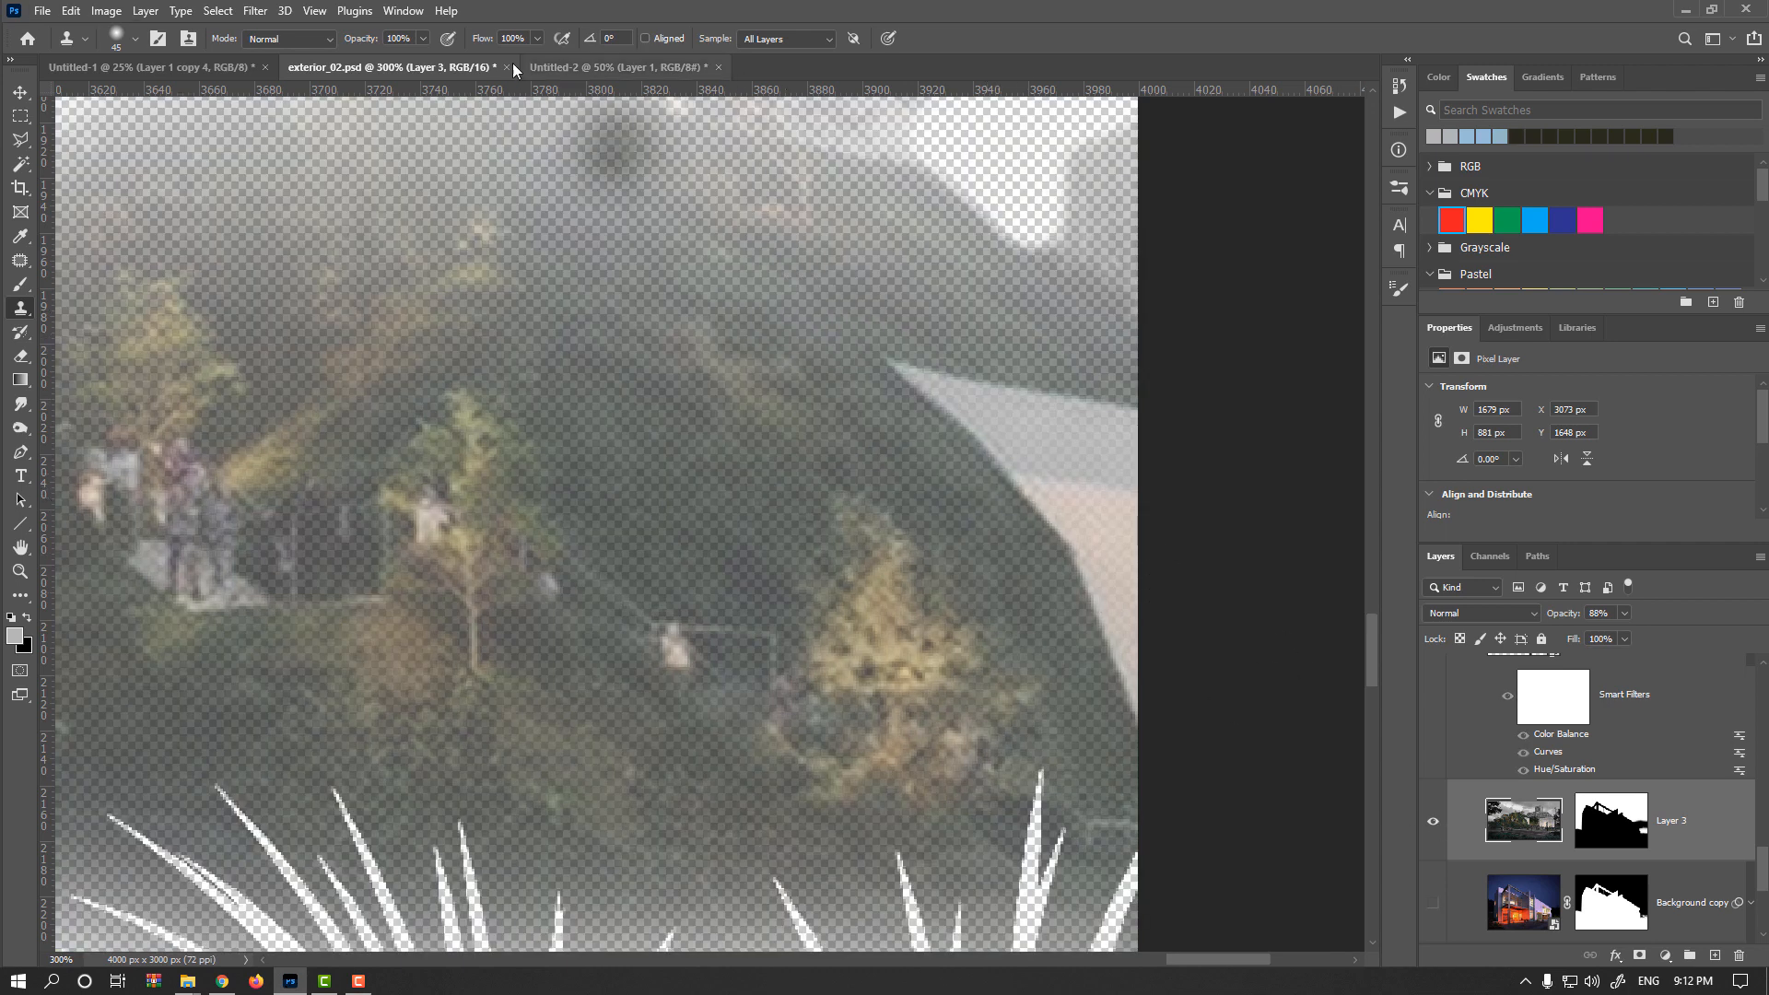
click(788, 39)
click(783, 43)
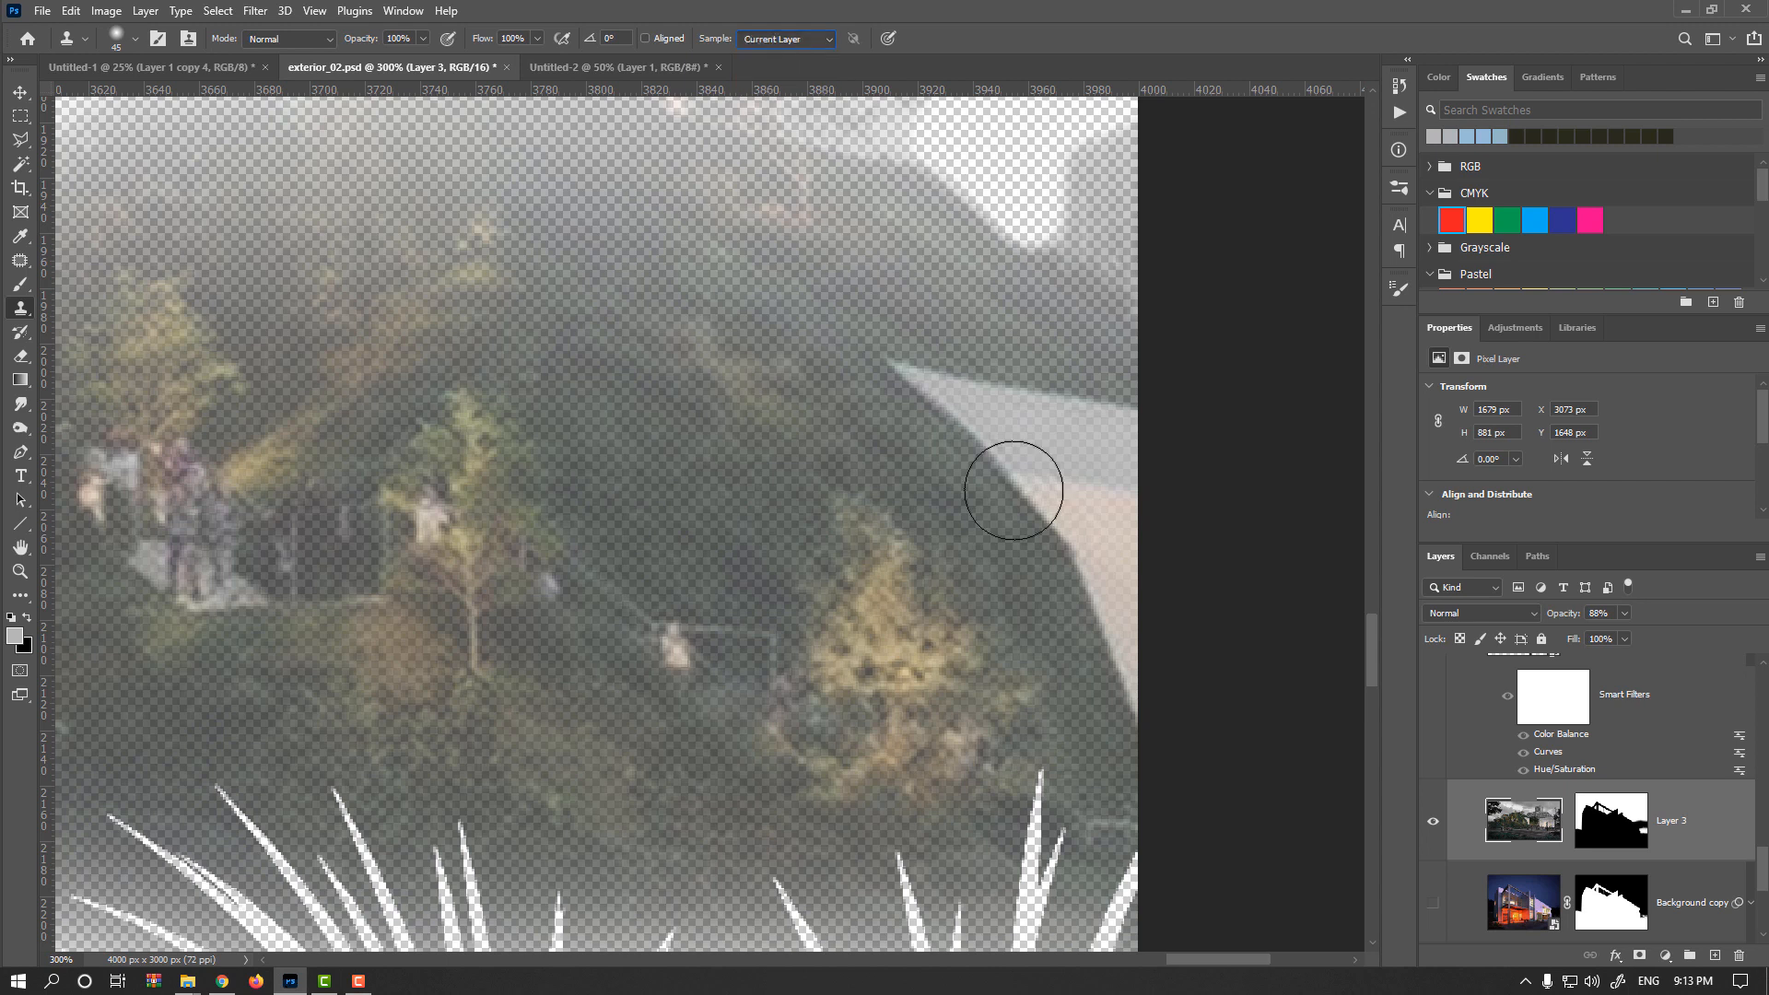
alt+click(1435, 827)
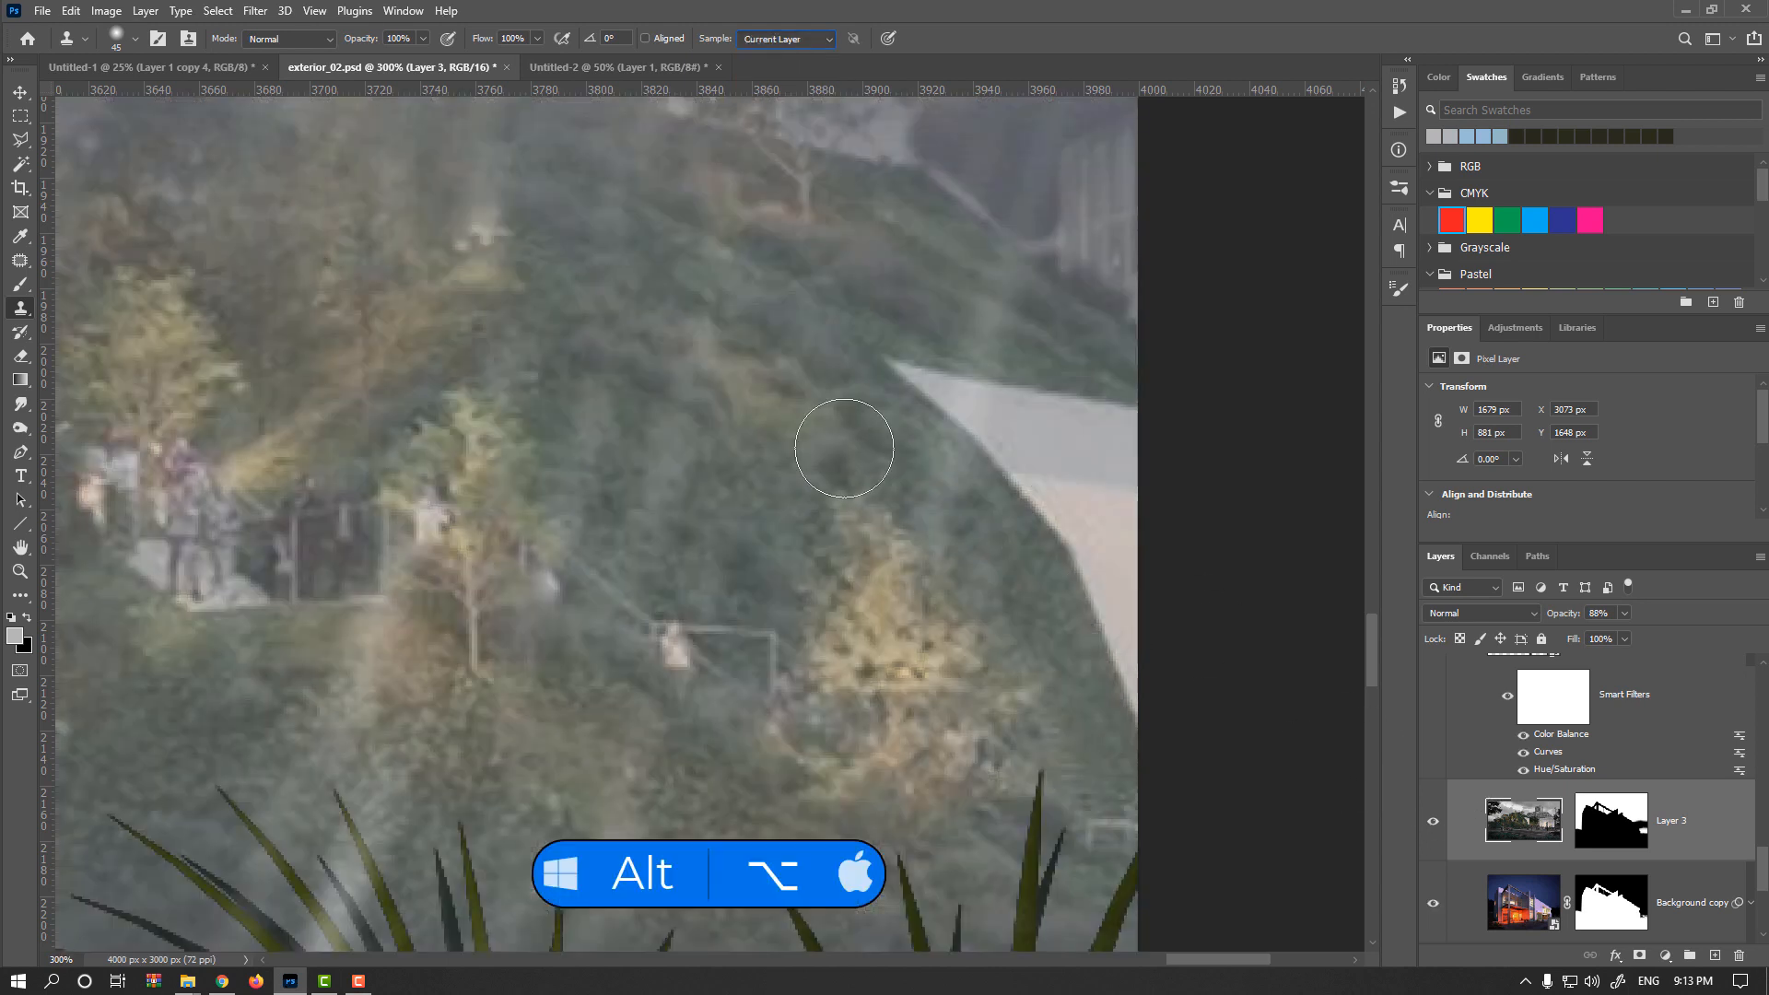
alt+click(695, 332)
mouse_move(900, 385)
mouse_down()
mouse_move(1003, 450)
mouse_move(1076, 563)
mouse_move(1084, 407)
mouse_move(961, 393)
mouse_move(1101, 415)
mouse_up()
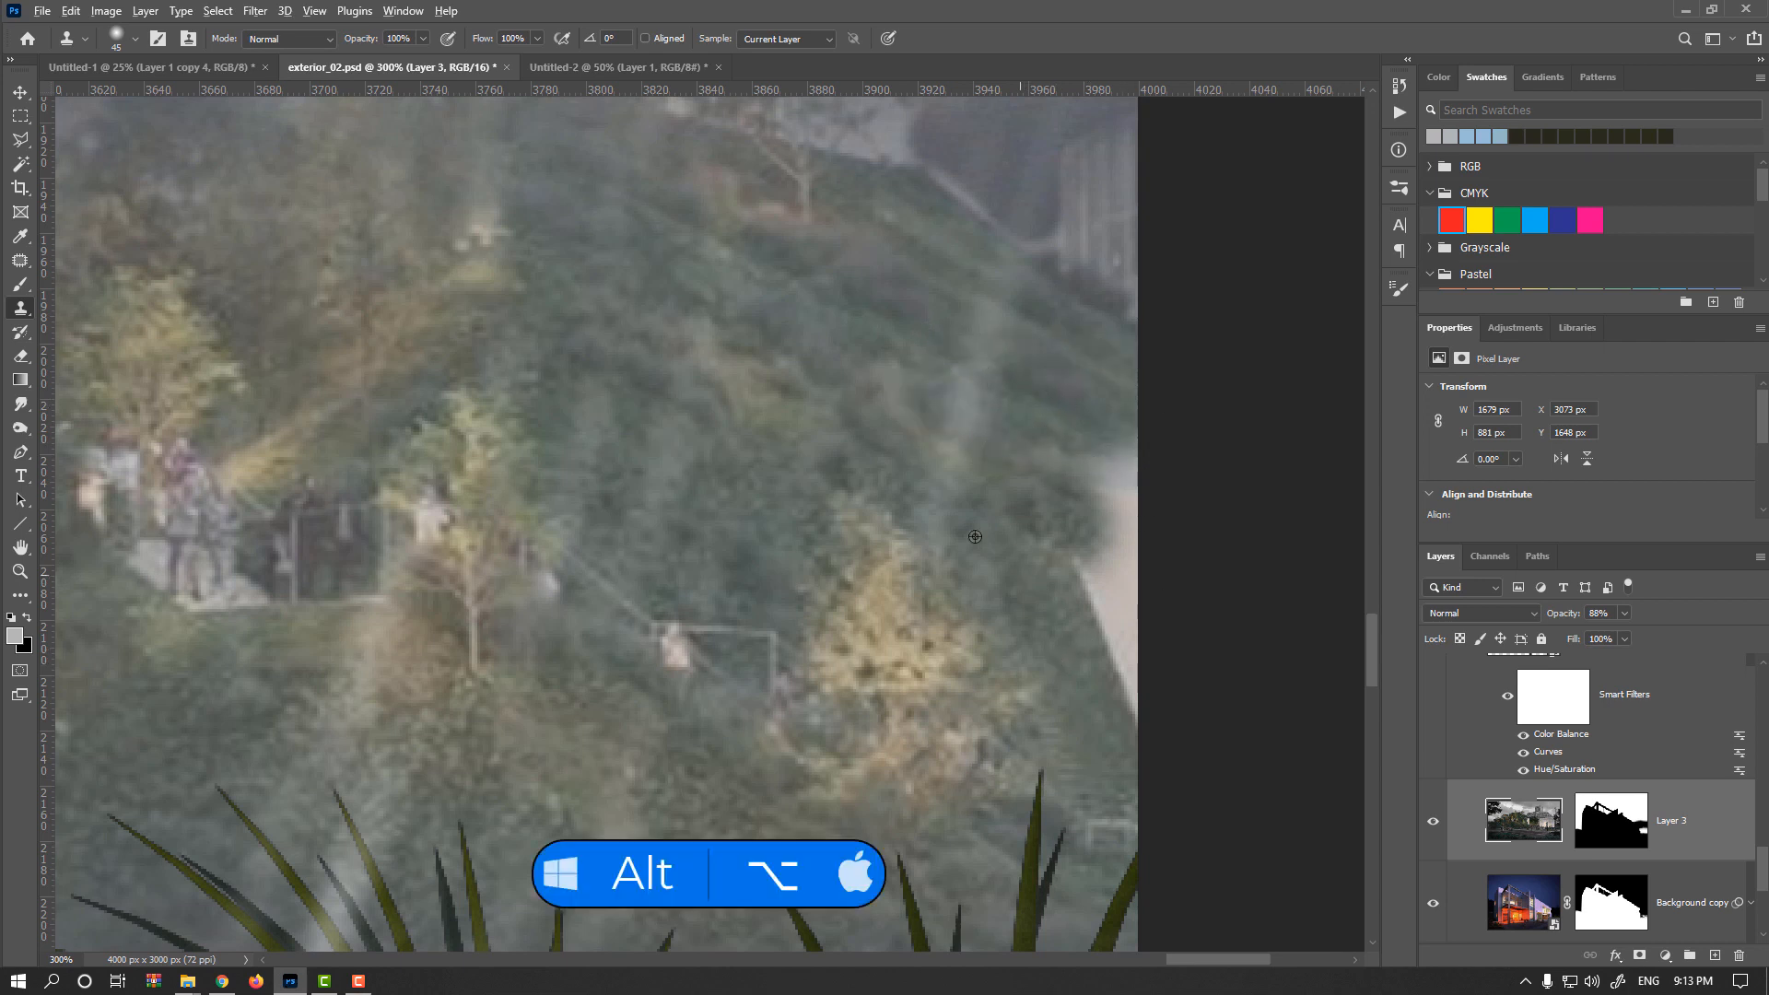
alt+click(679, 428)
mouse_move(1078, 491)
mouse_down()
mouse_move(1093, 611)
mouse_move(1074, 478)
mouse_move(1125, 663)
mouse_move(1142, 569)
mouse_move(1059, 501)
mouse_move(1035, 584)
mouse_up()
Apply Hue/Saturation to Layer 3 with the Master Saturation set to -15.
key(ctrl+minus)
key(ctrl+minus)
key(ctrl+minus)
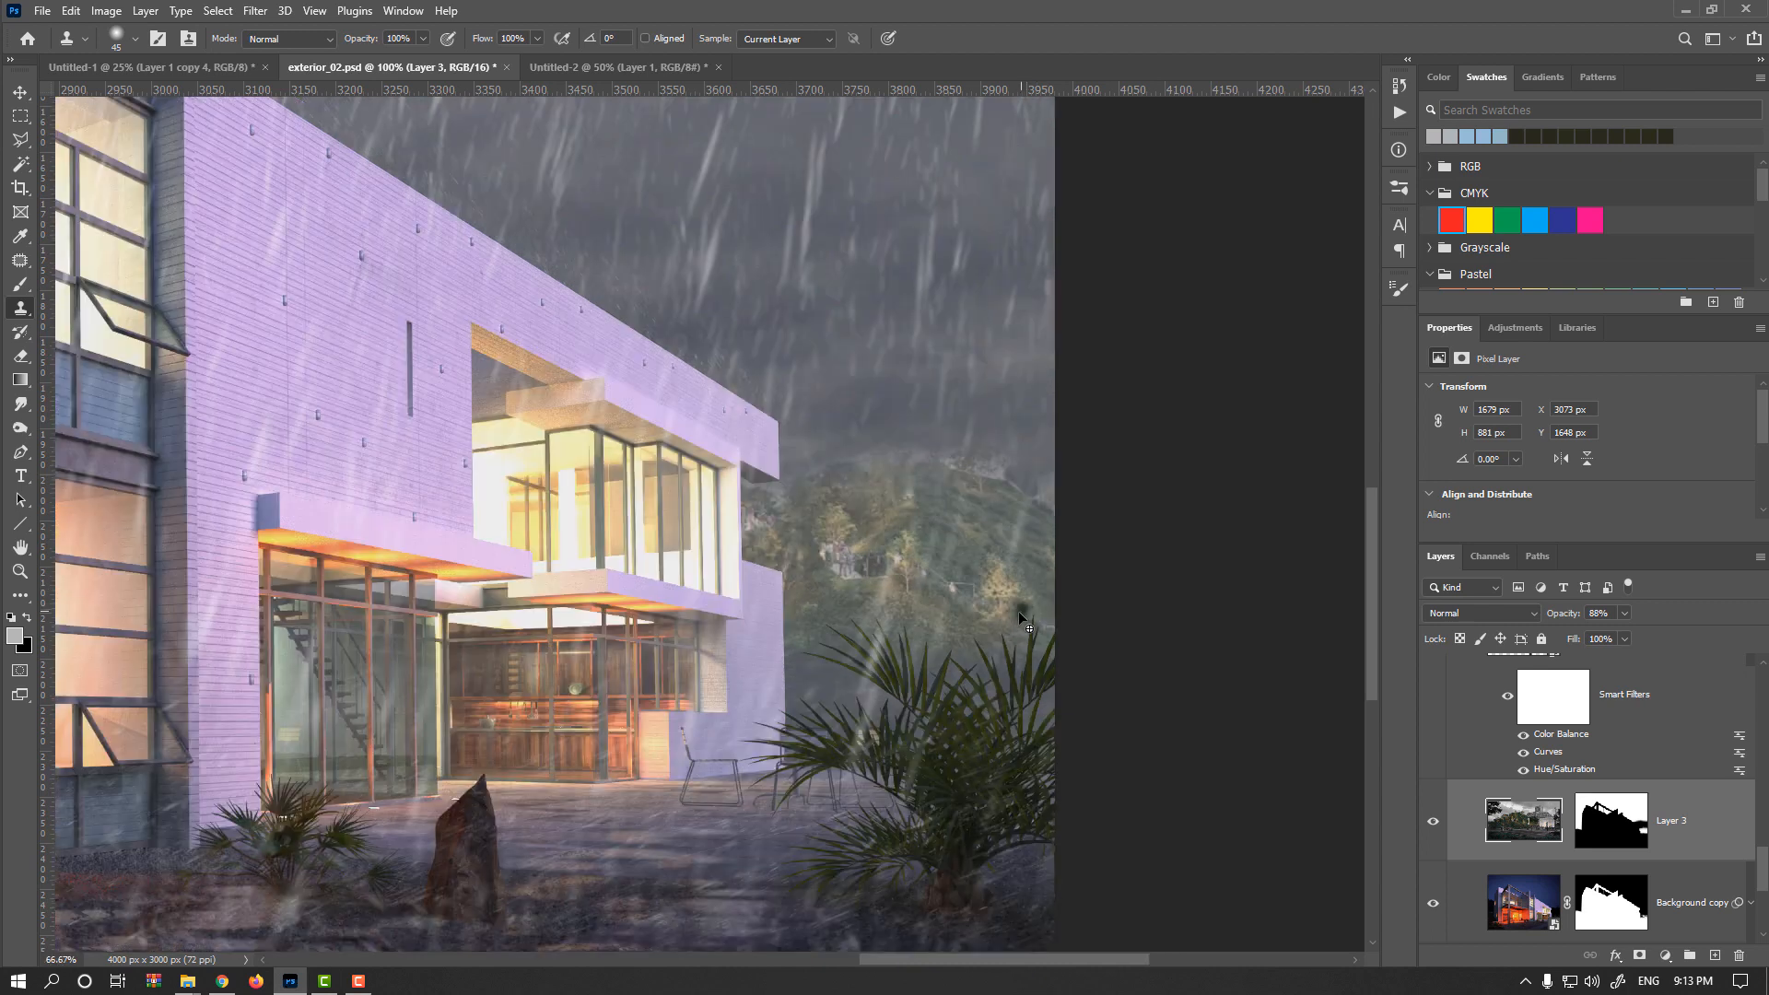
key(ctrl+minus)
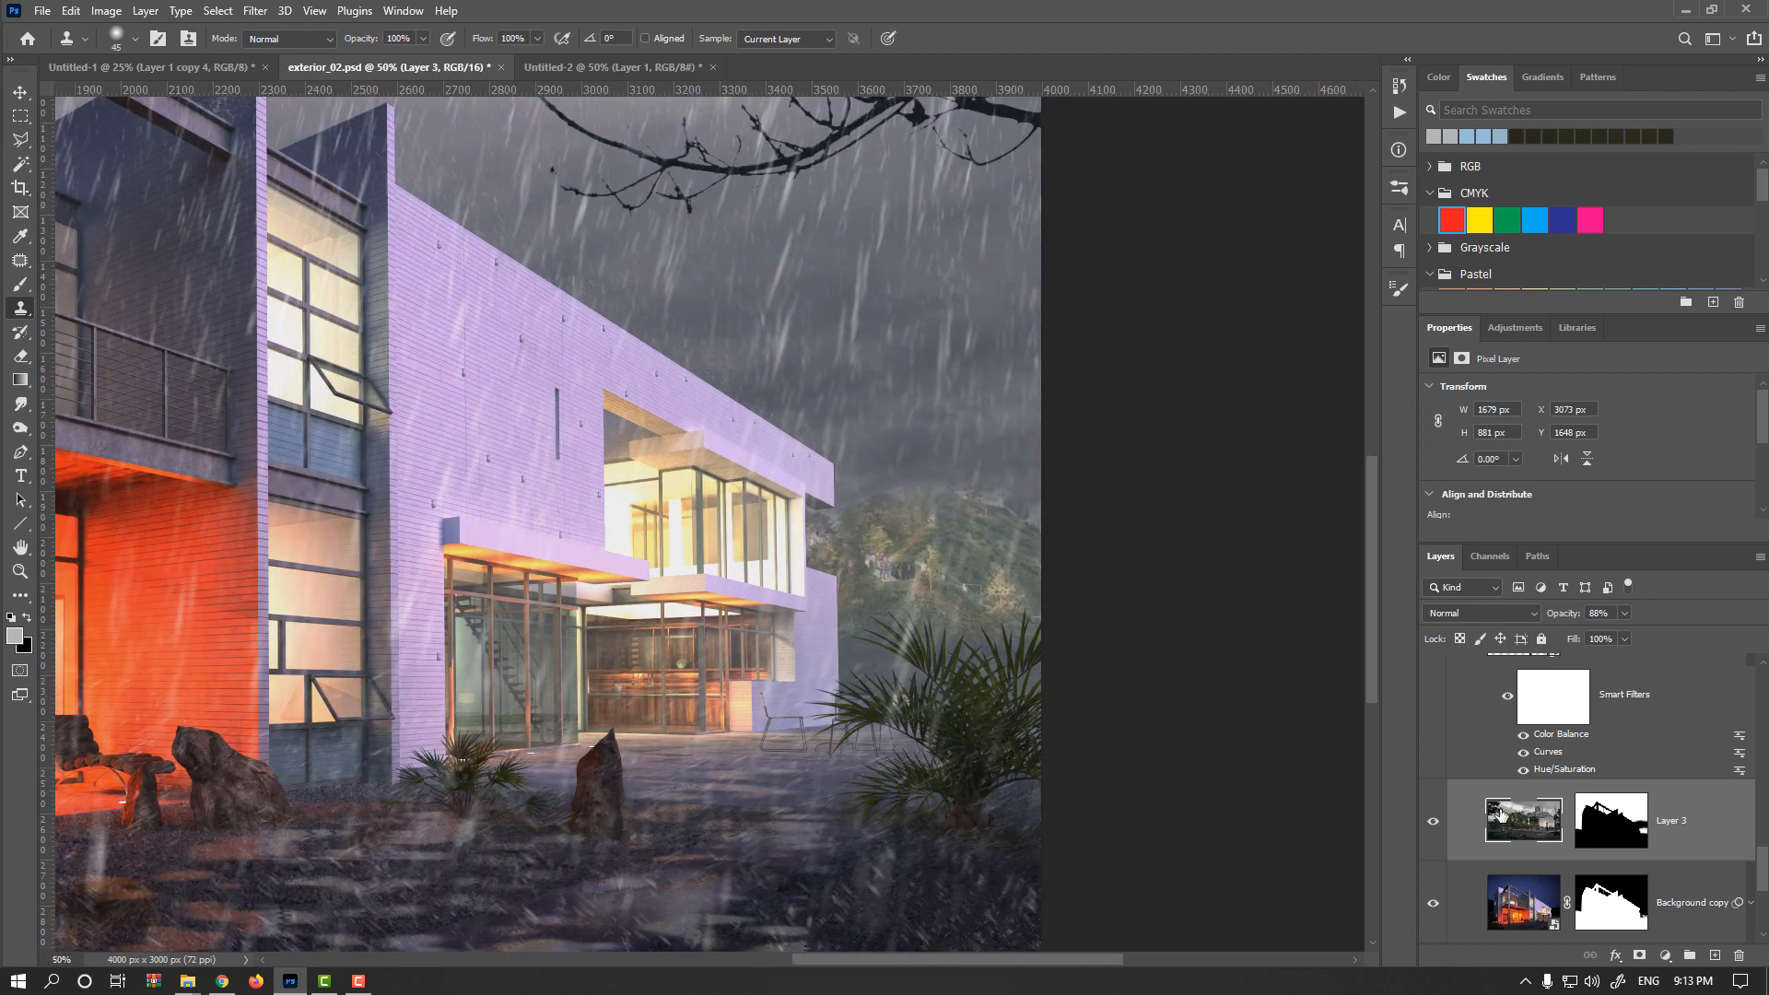
key(ctrl+u)
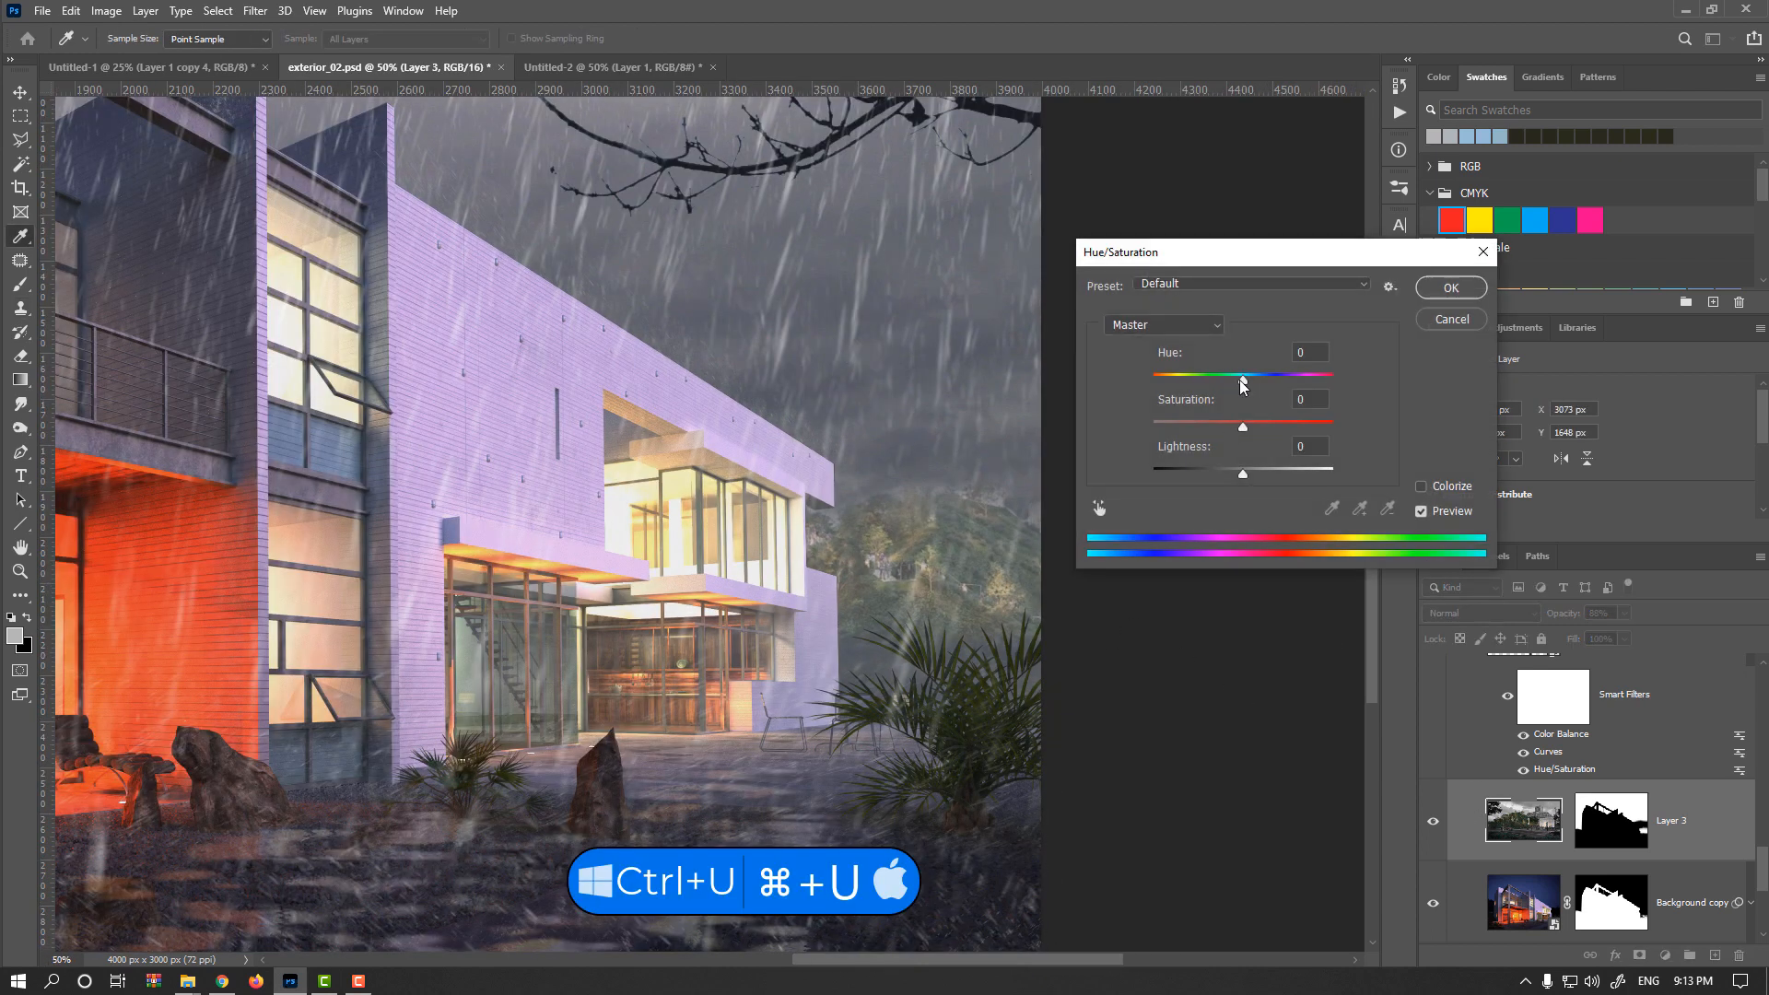
drag(1241, 430, 1235, 426)
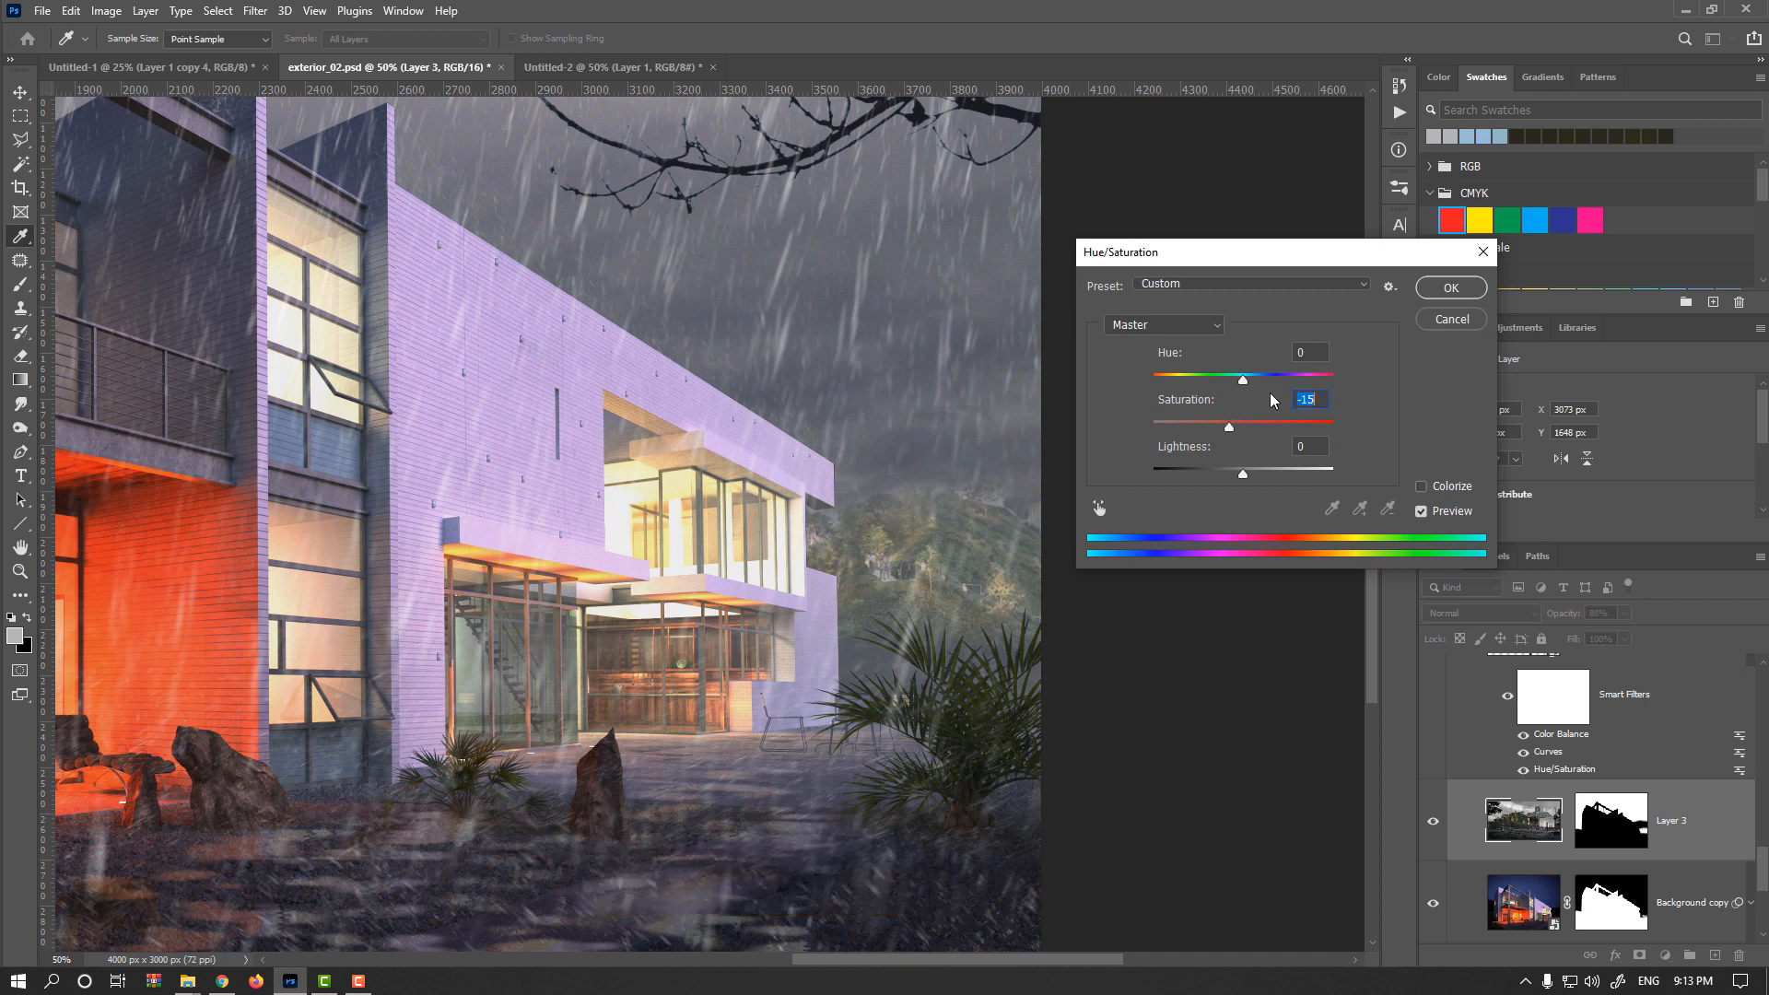
click(1450, 287)
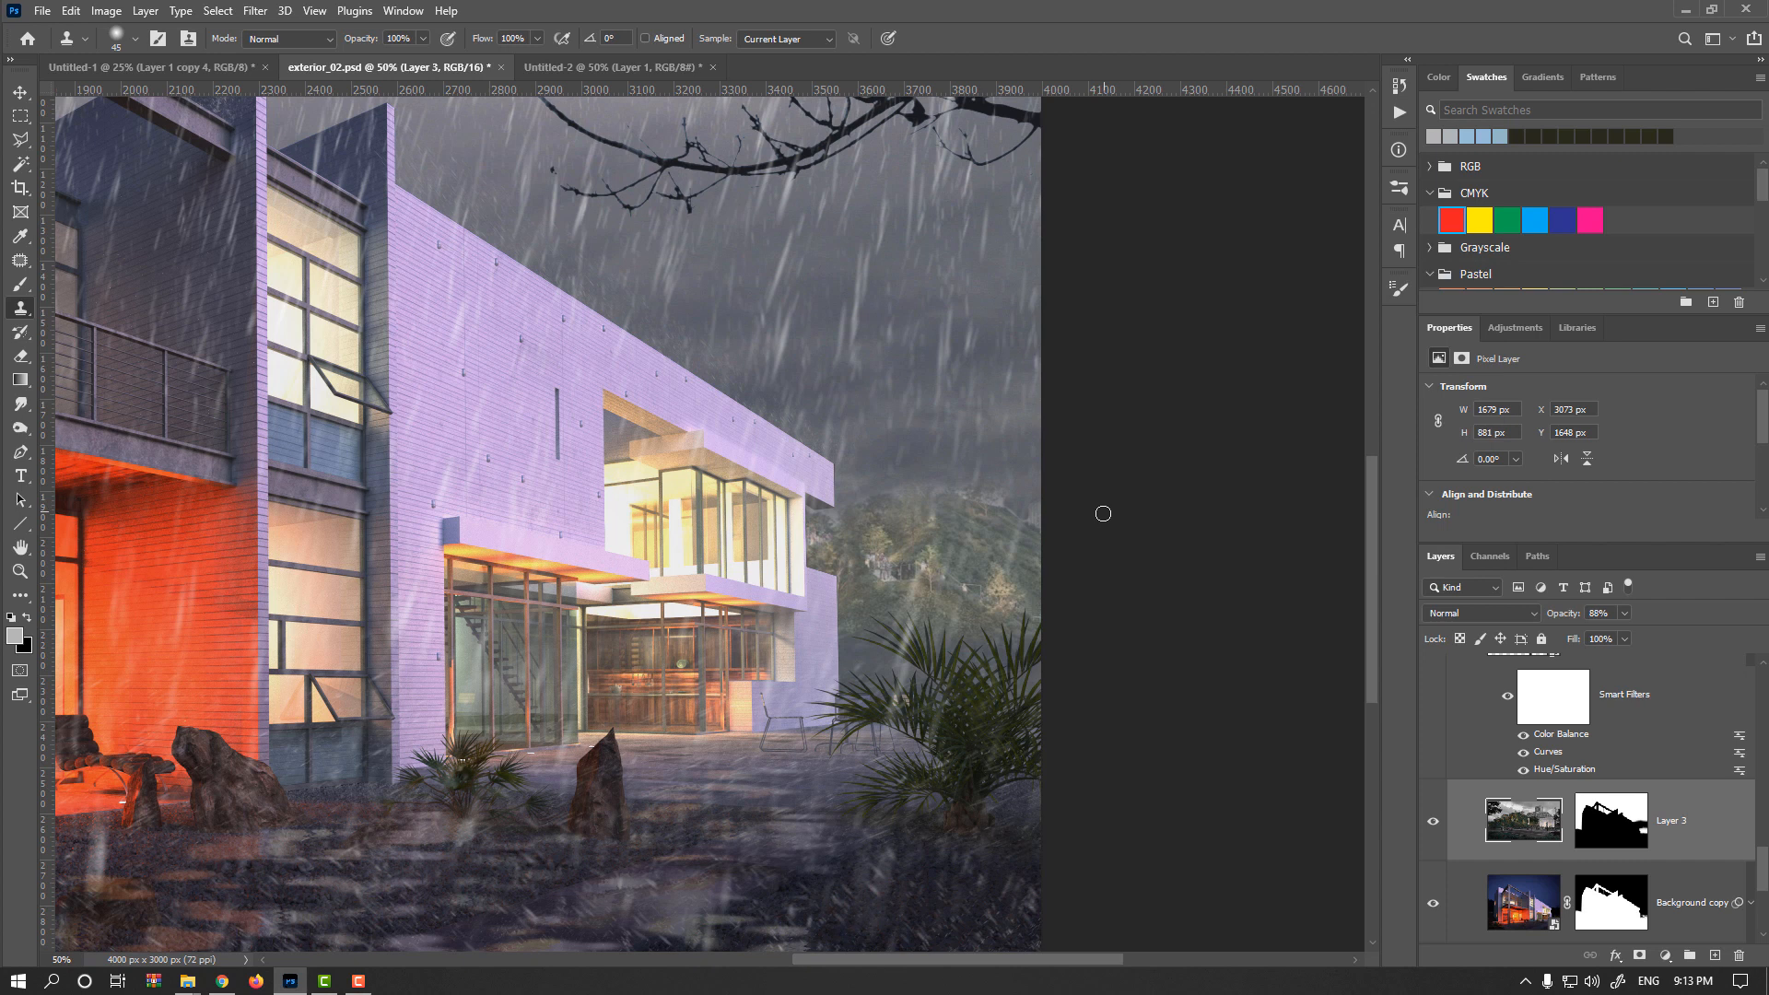
Start a Color Balance adjustment on Layer 3 and shift the Shadows toward blue at +16.
key(ctrl+b)
click(107, 11)
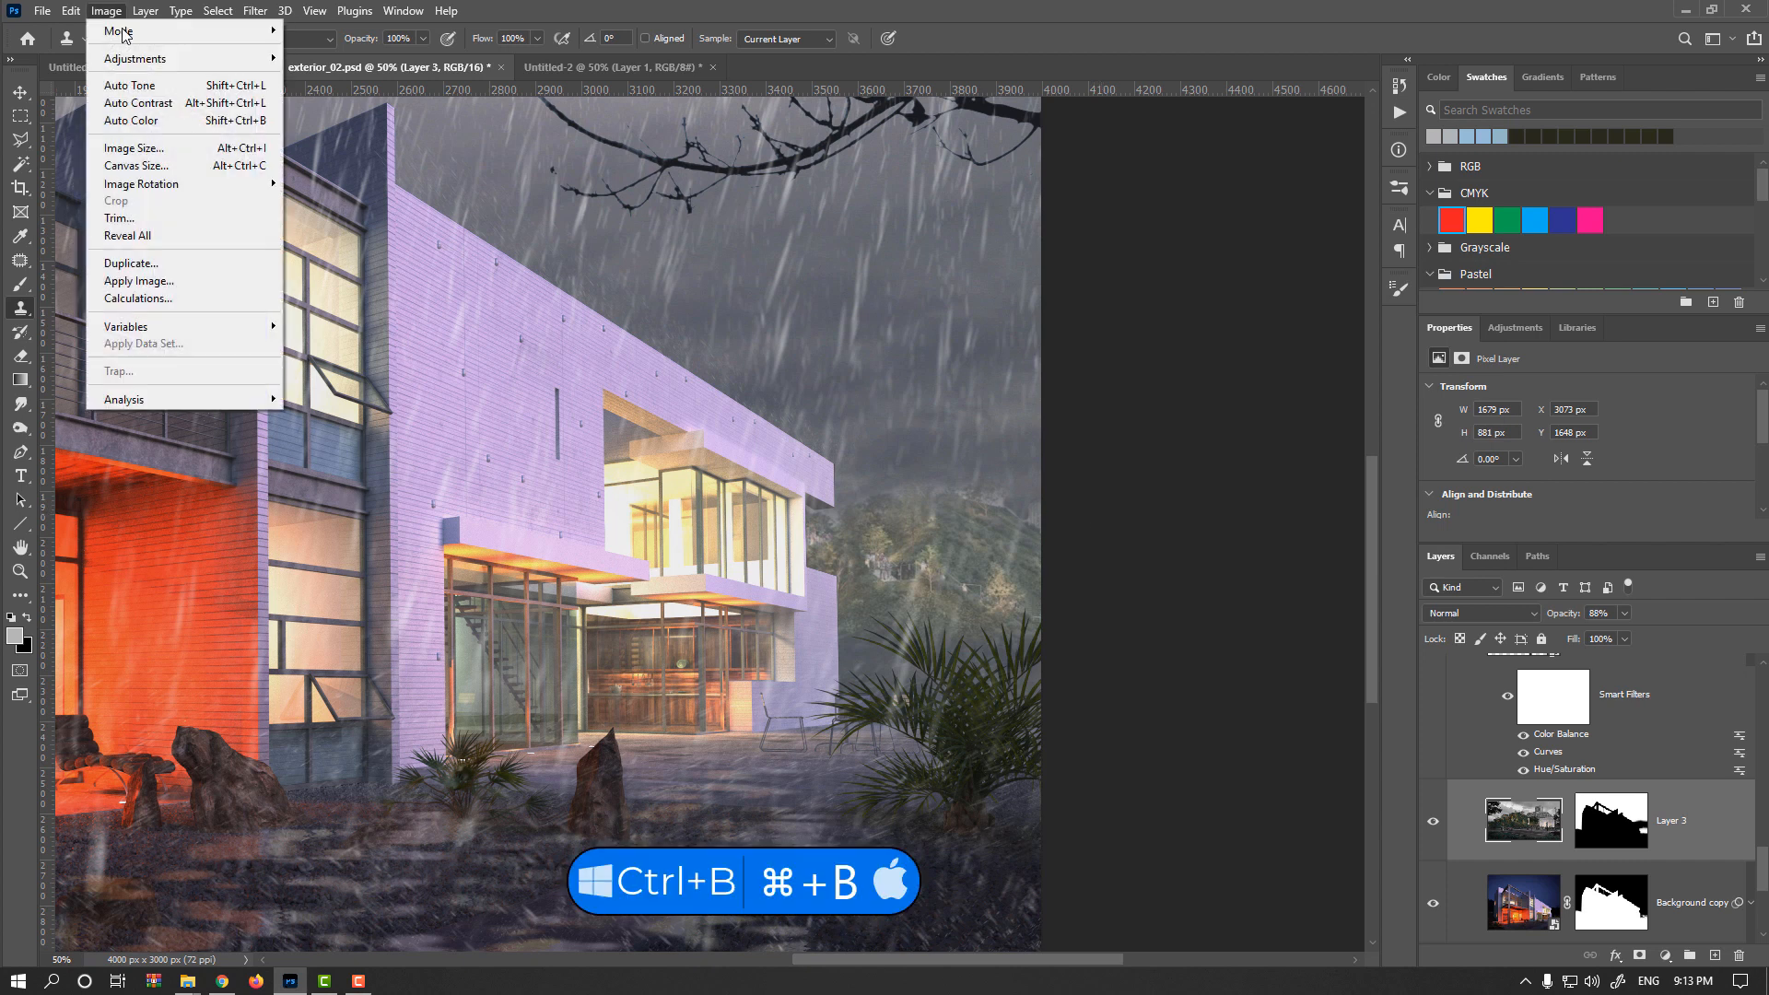
mouse_move(147, 58)
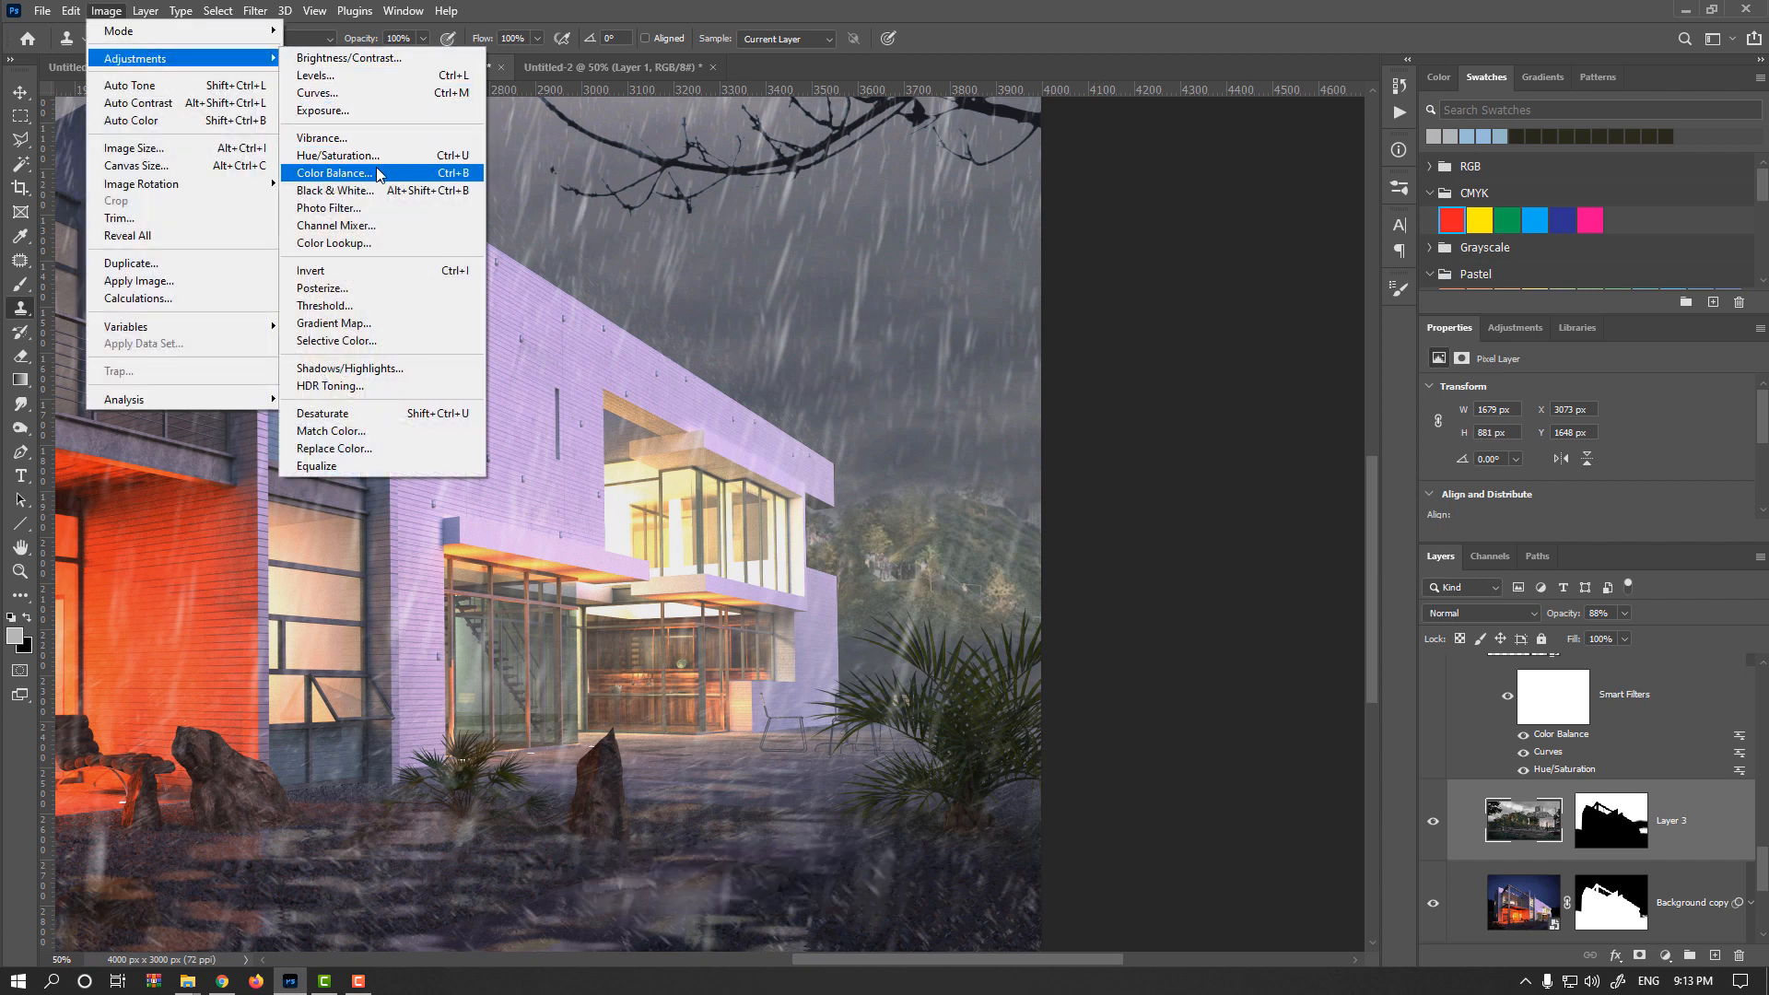
click(333, 173)
drag(644, 392, 1215, 247)
mouse_move(1229, 373)
mouse_down()
mouse_move(1217, 330)
mouse_move(1243, 376)
mouse_up()
click(1135, 423)
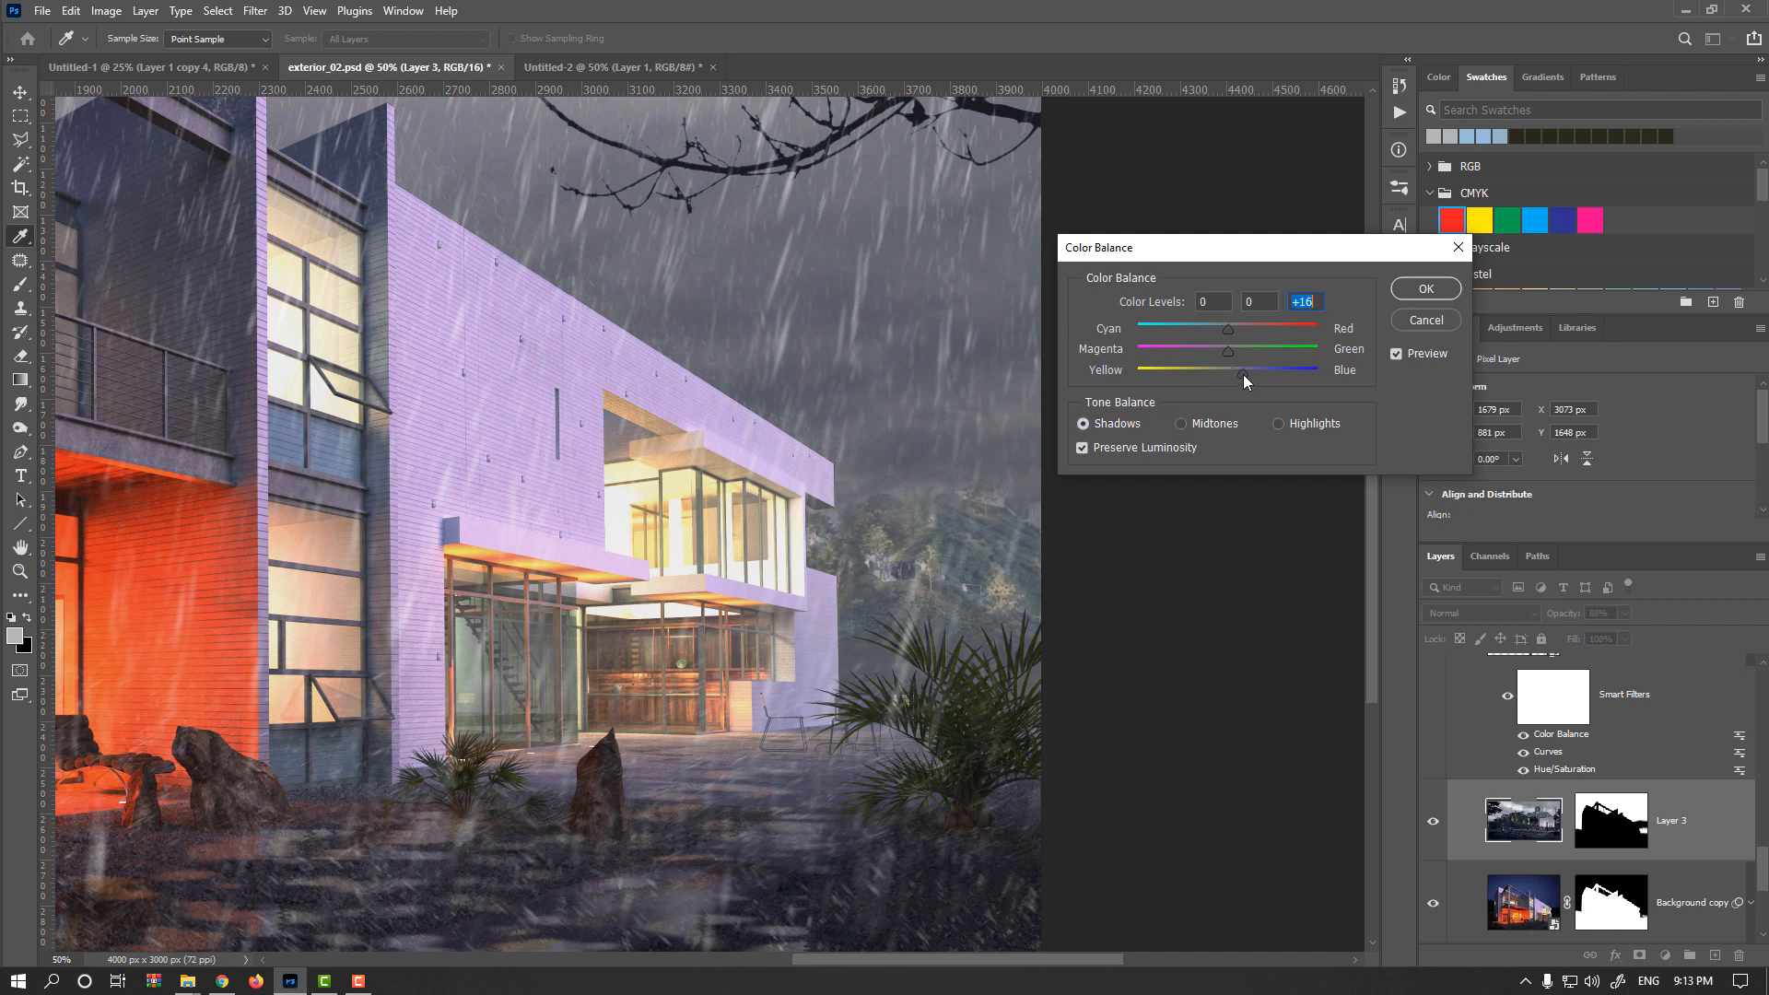
Set Layer 3's Color Balance levels to -5, +9, +5 for Highlights, -6, 0, +24 for Shadows and -9, 0, +14 for Midtones.
click(1281, 422)
drag(1226, 330, 1233, 373)
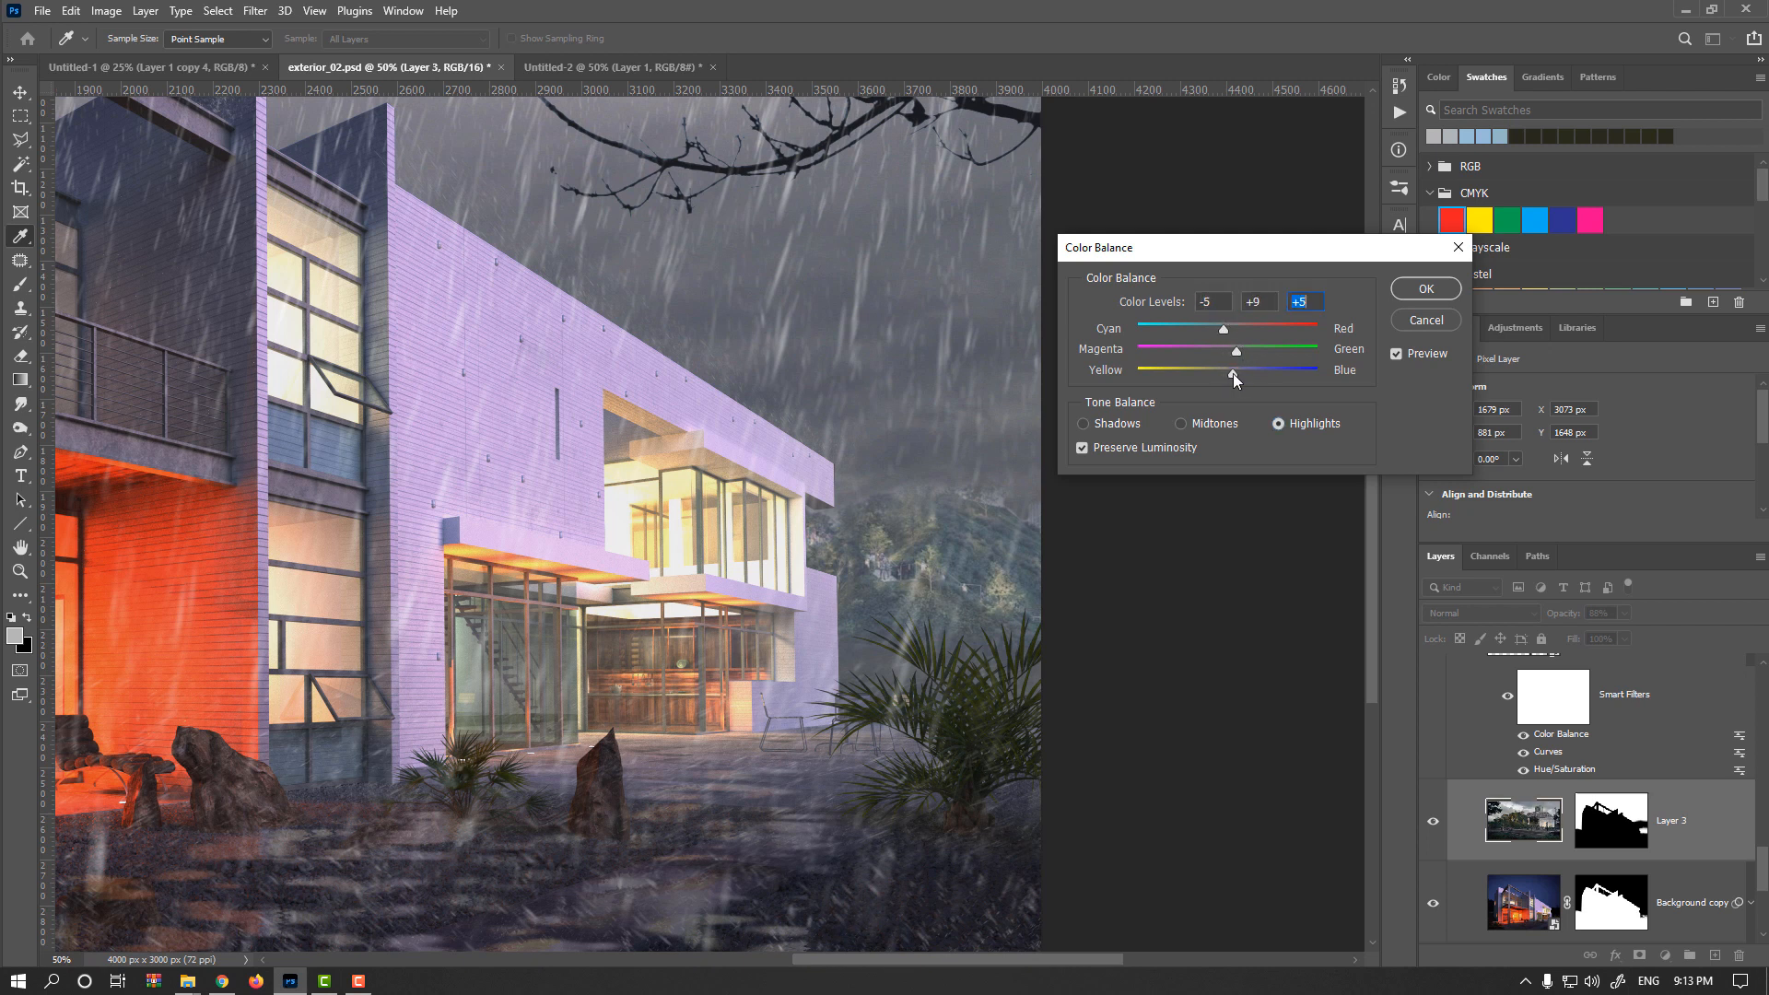
click(1110, 423)
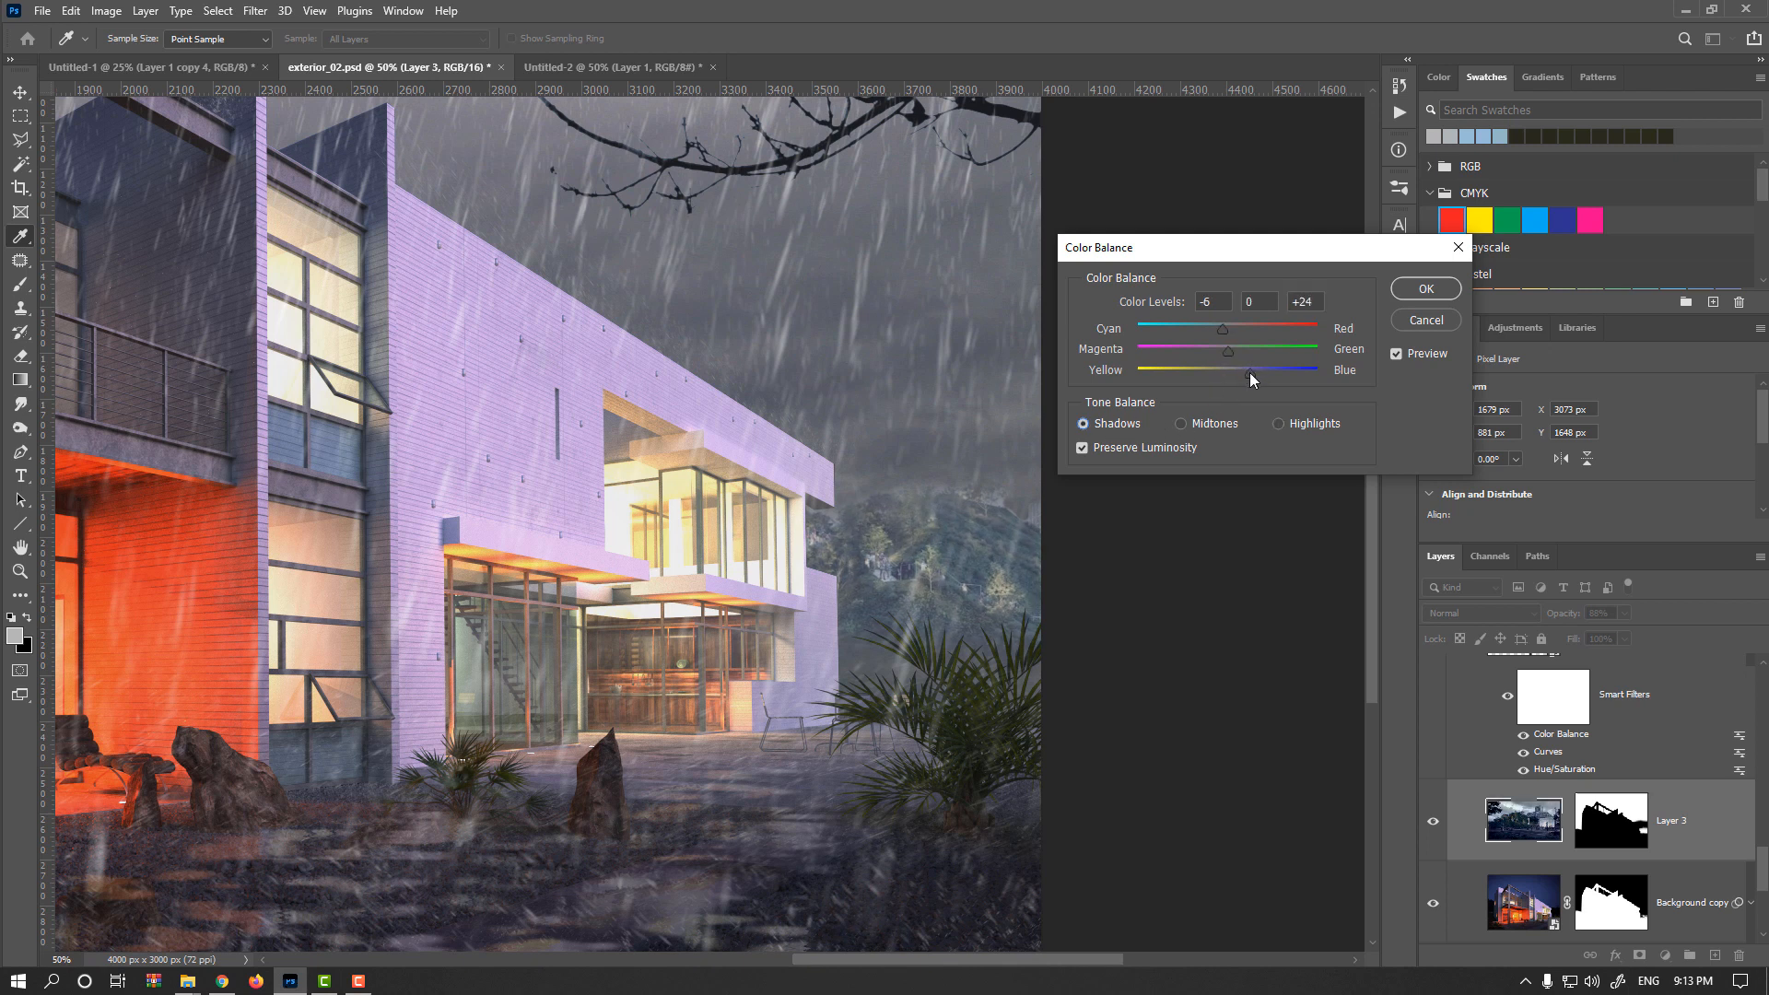
click(1180, 423)
drag(1236, 373, 1241, 372)
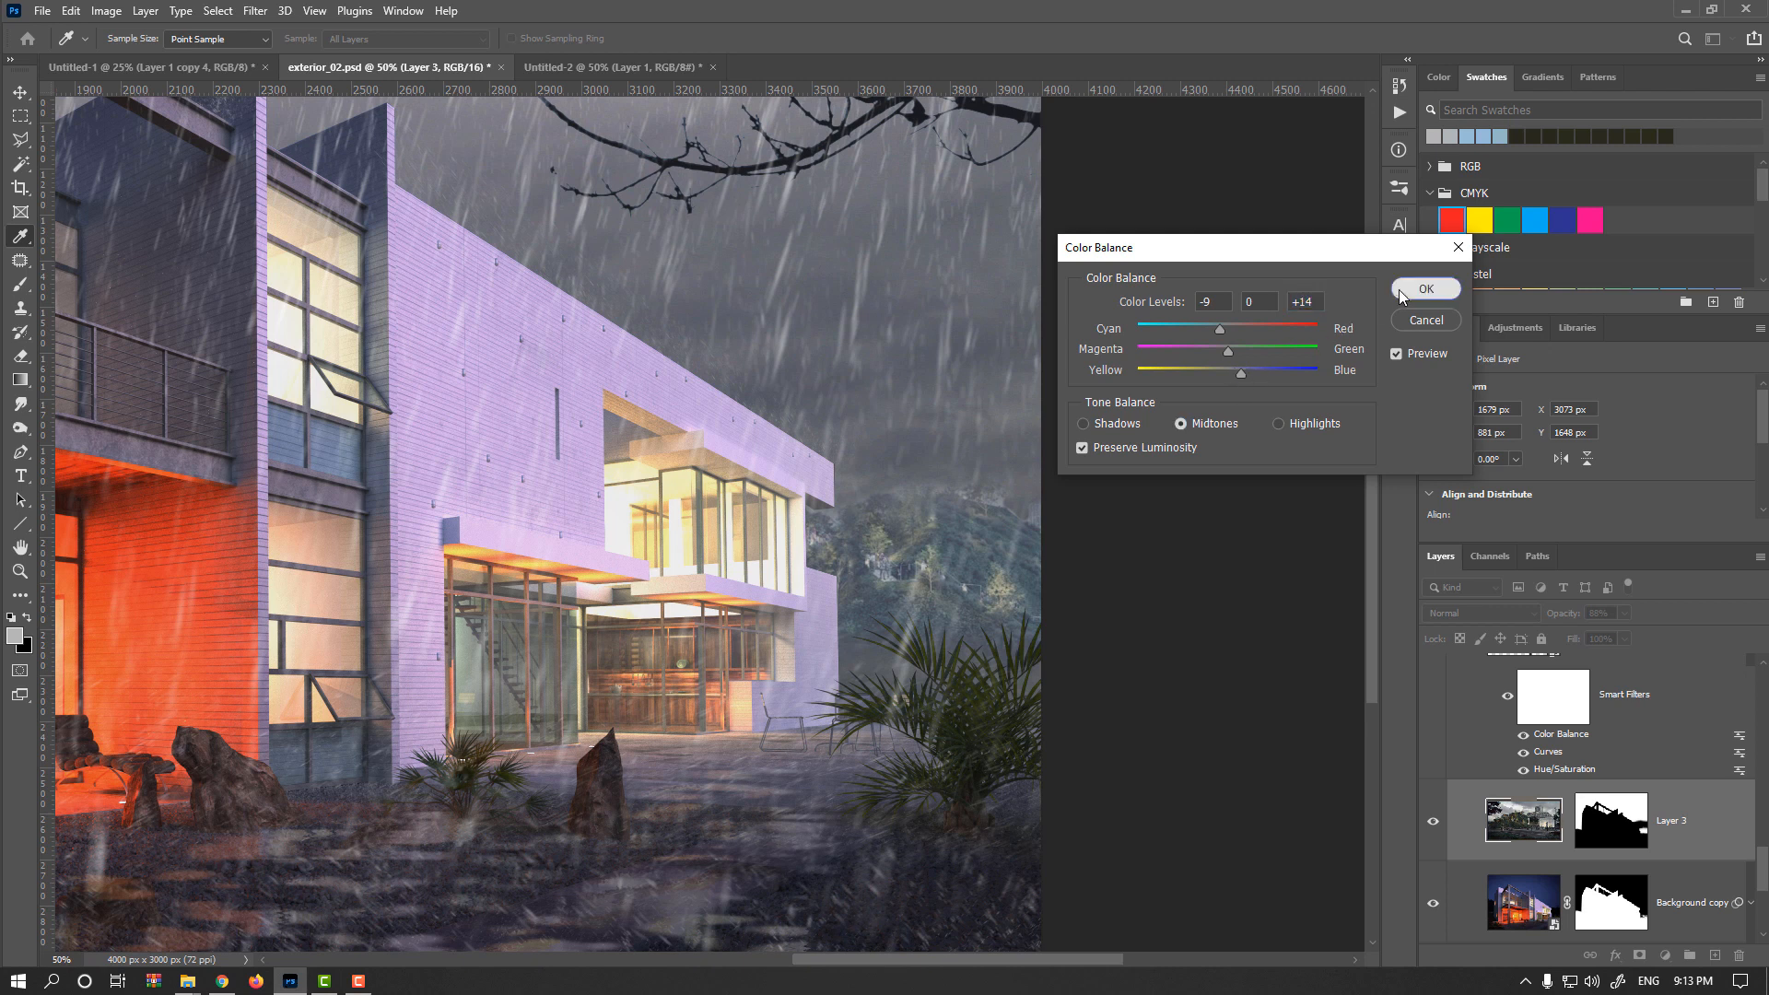
click(1424, 289)
Paint black on Layer 3's mask with a resized soft brush to fade the hill's upper edge into the rainy sky.
click(1611, 819)
key(b)
mouse_move(988, 470)
mouse_down()
mouse_move(916, 415)
mouse_move(971, 434)
mouse_move(892, 410)
mouse_move(920, 421)
mouse_up()
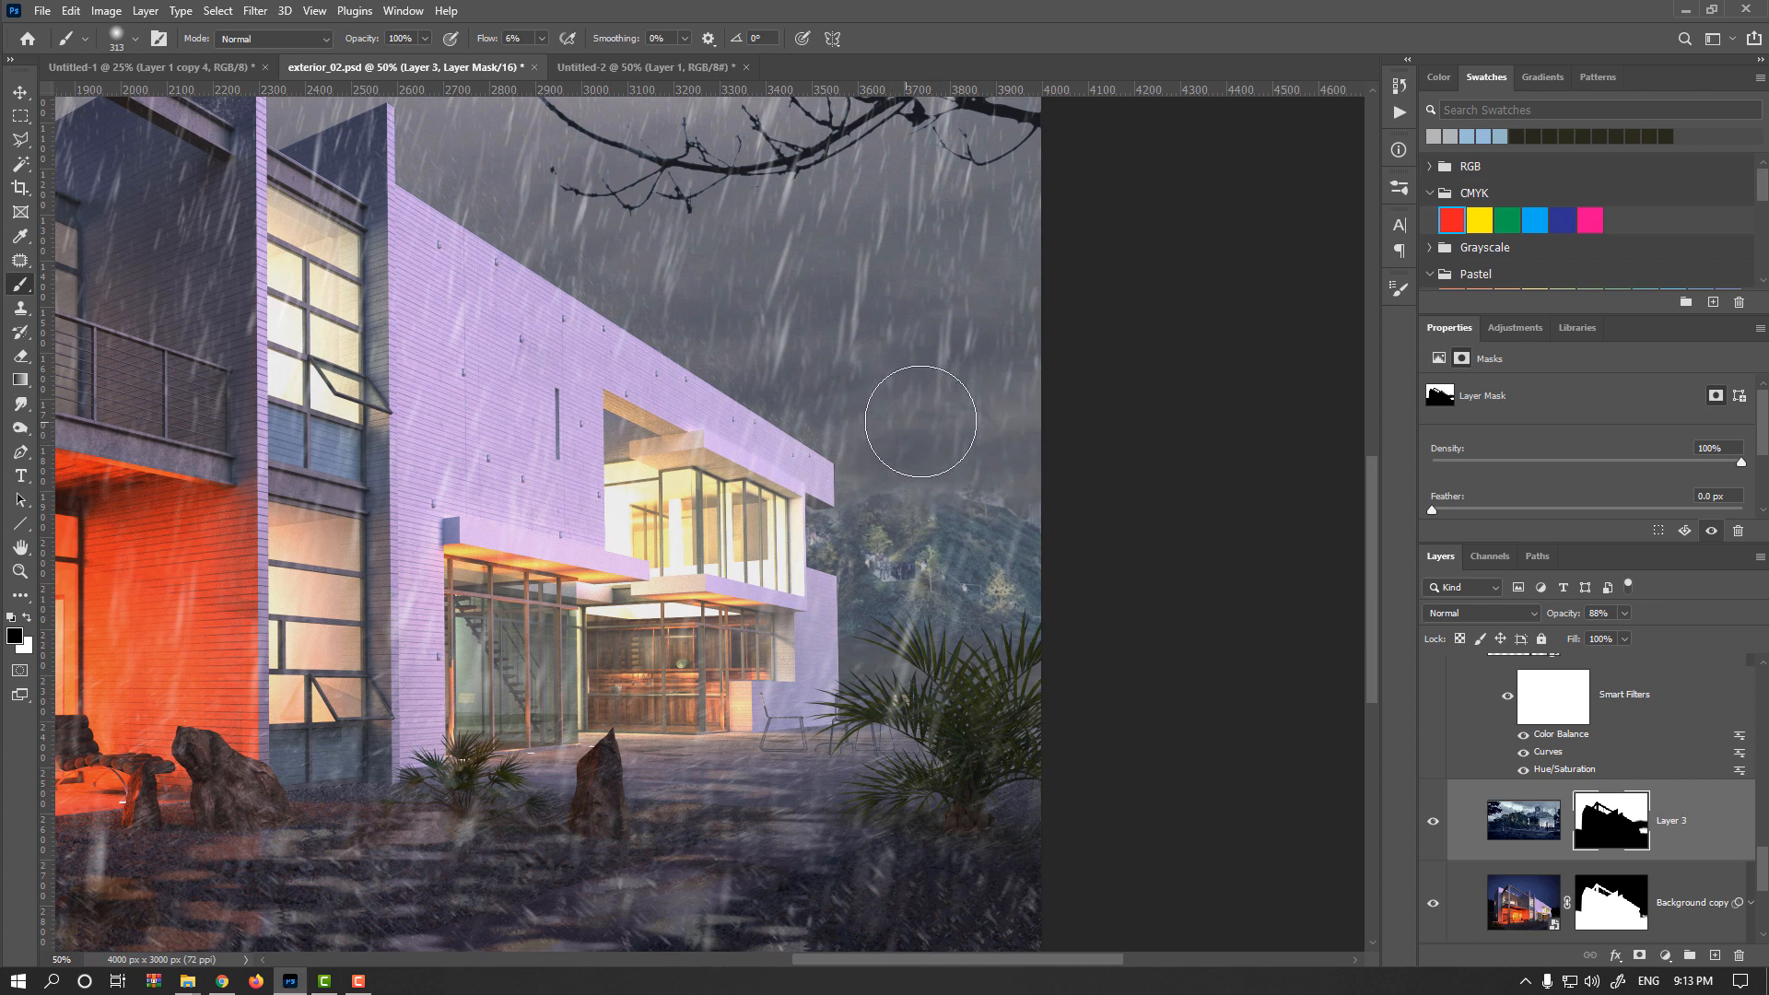
alt+right_click(971, 432)
drag(967, 521, 932, 460)
Compare the whole scene with and without the hill on Layer 3.
scroll(958, 511, down, 1)
scroll(961, 516, down, 1)
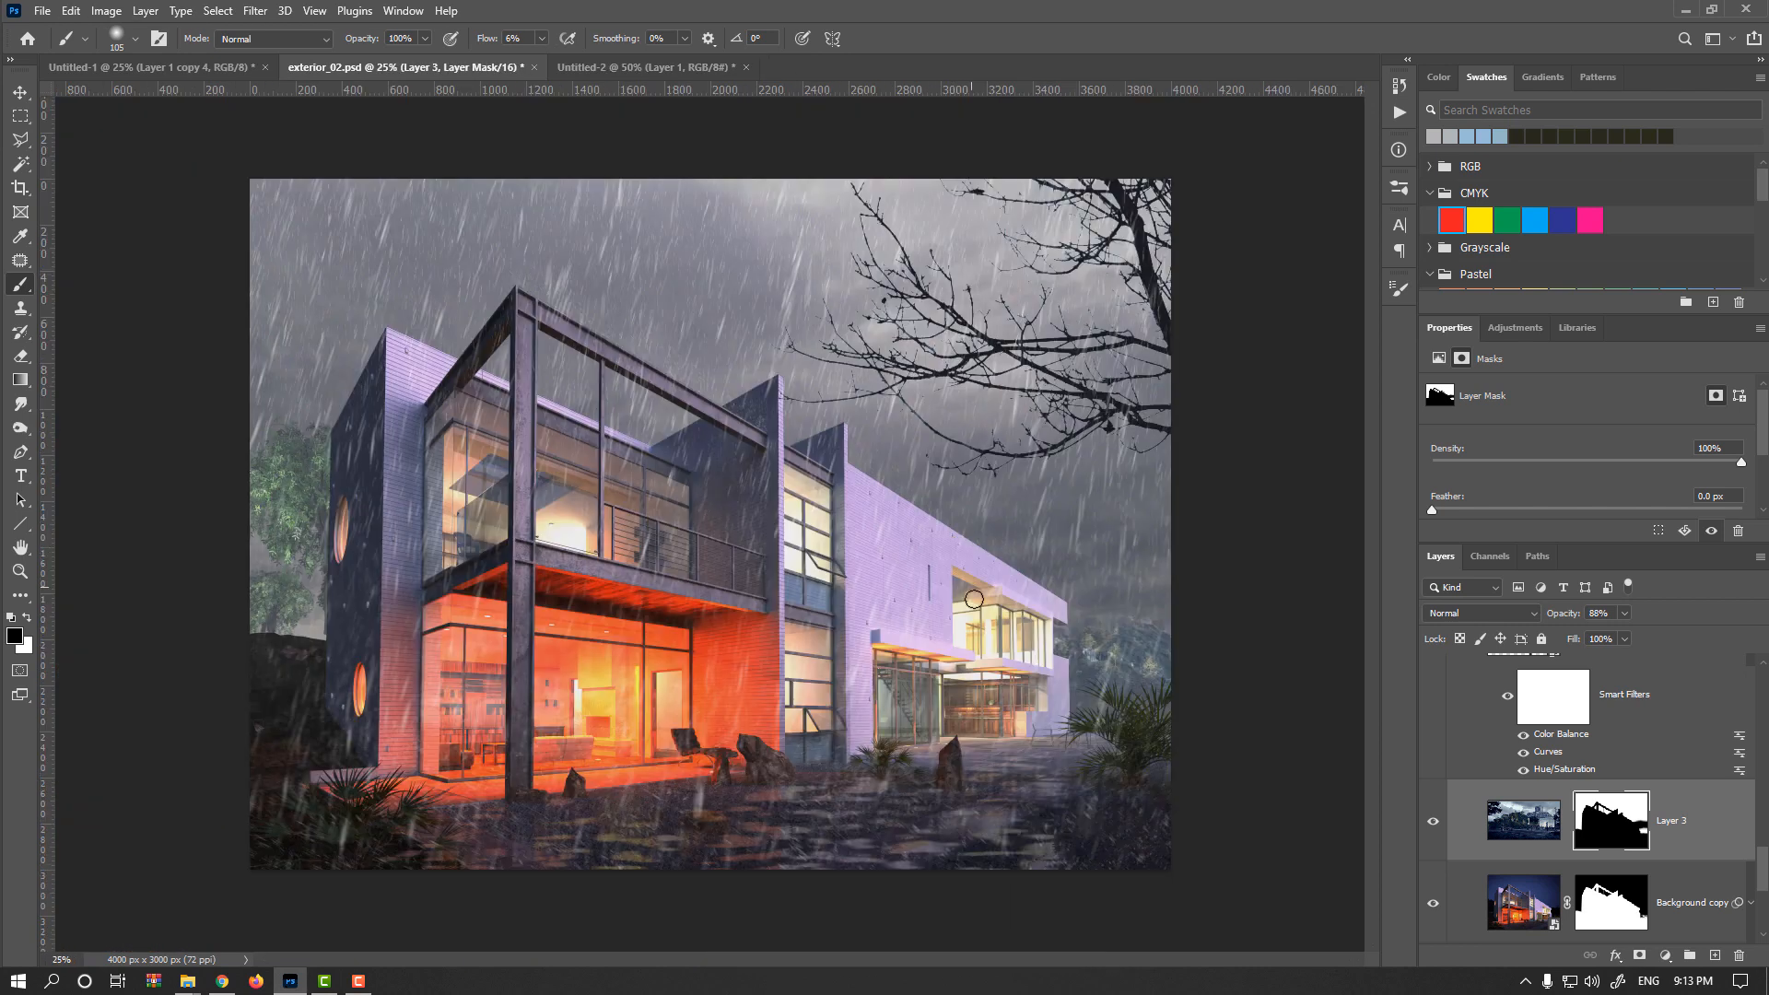
click(1434, 826)
click(1435, 826)
click(22, 93)
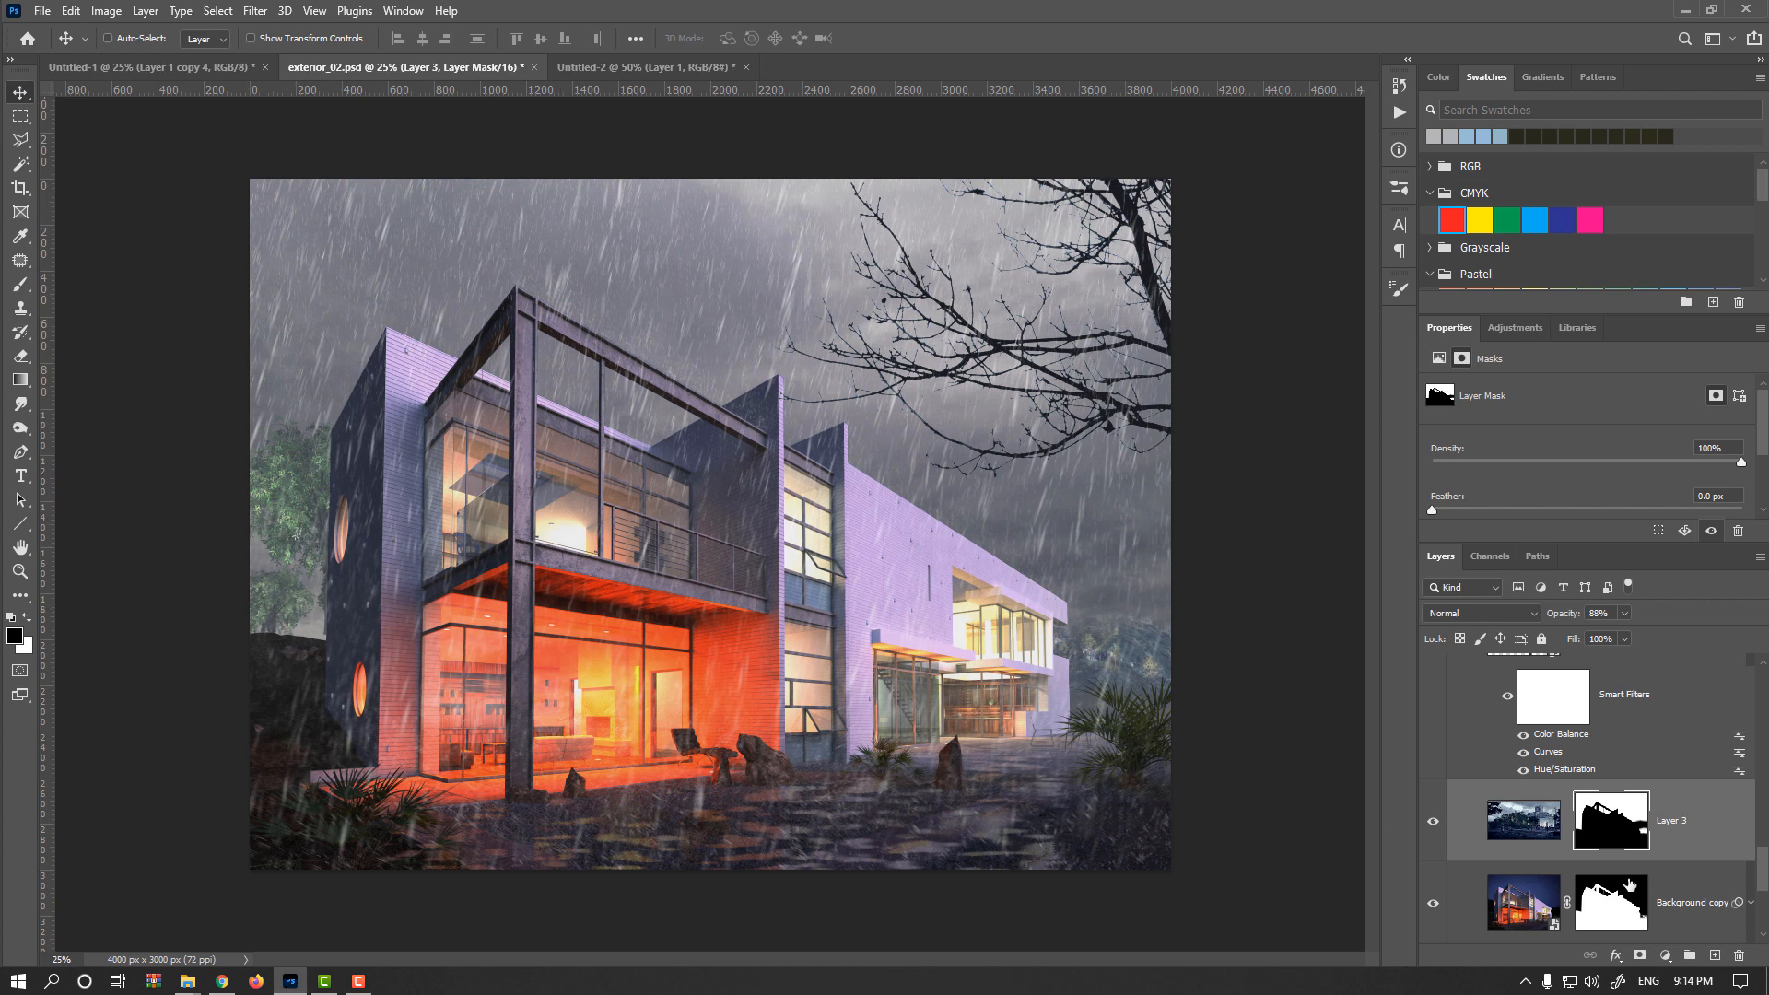
Apply Hue/Saturation to the Layer 2 copy tree with the Master Saturation set to -31.
scroll(1628, 885, down, 3)
scroll(1522, 827, up, 5)
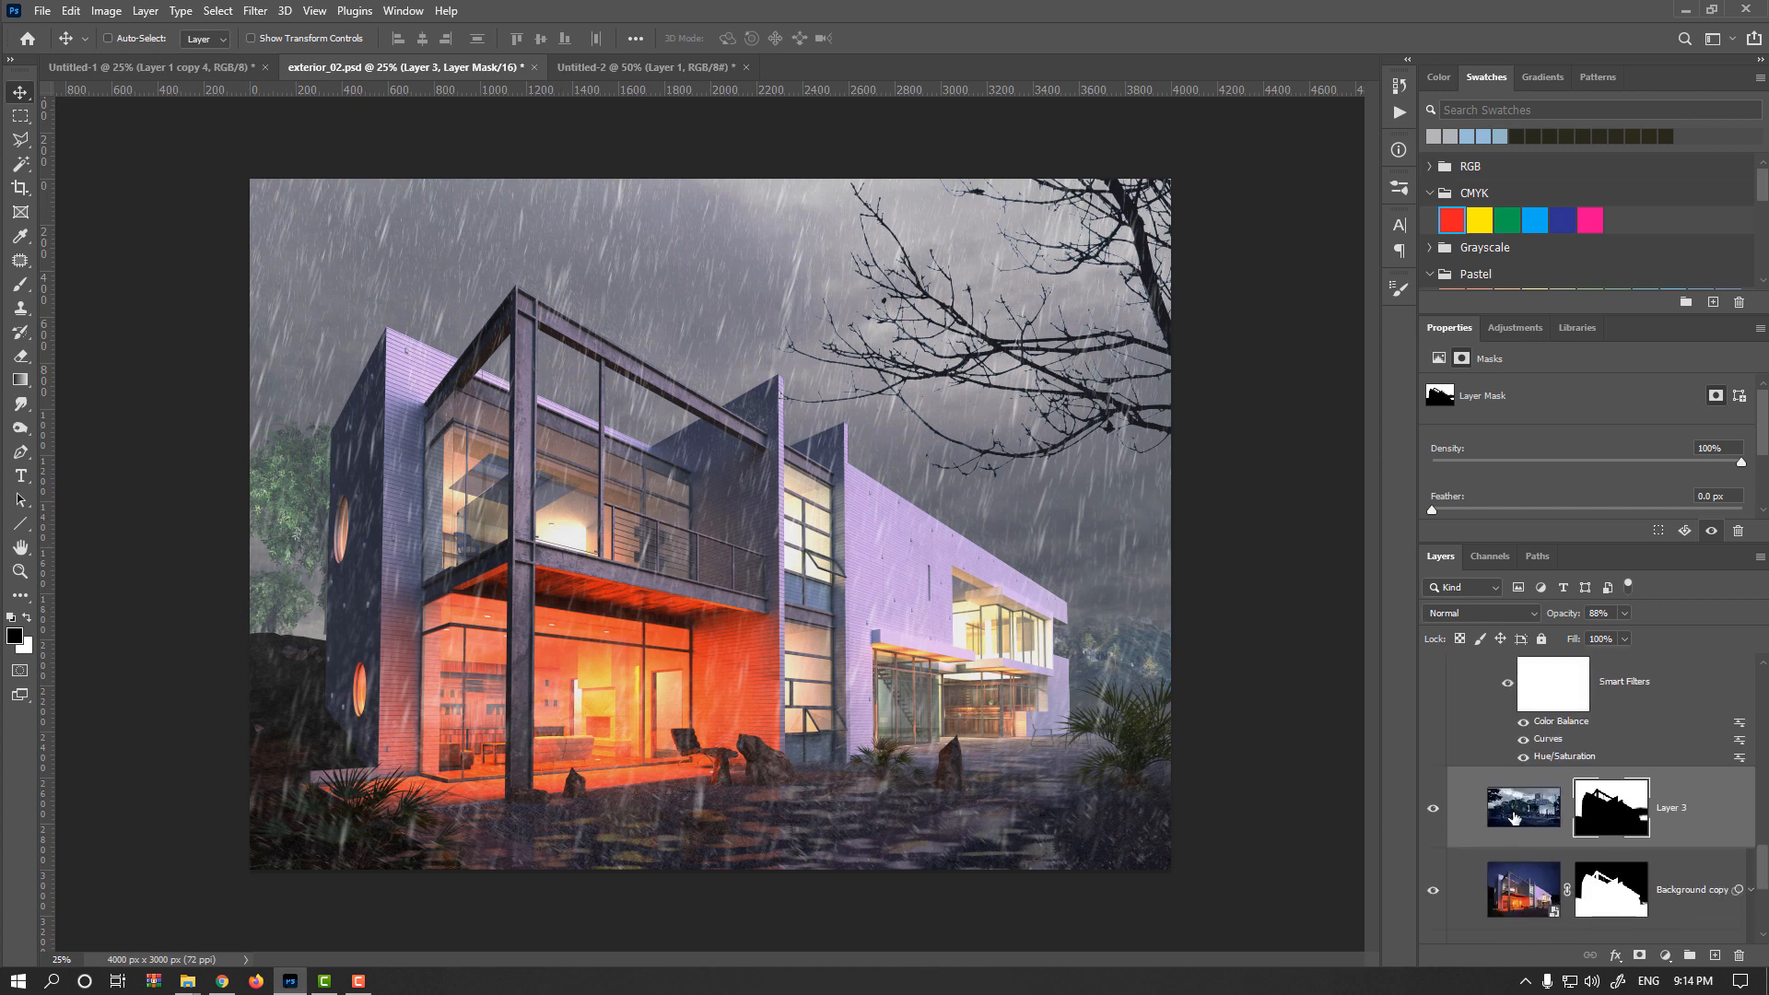
click(1537, 853)
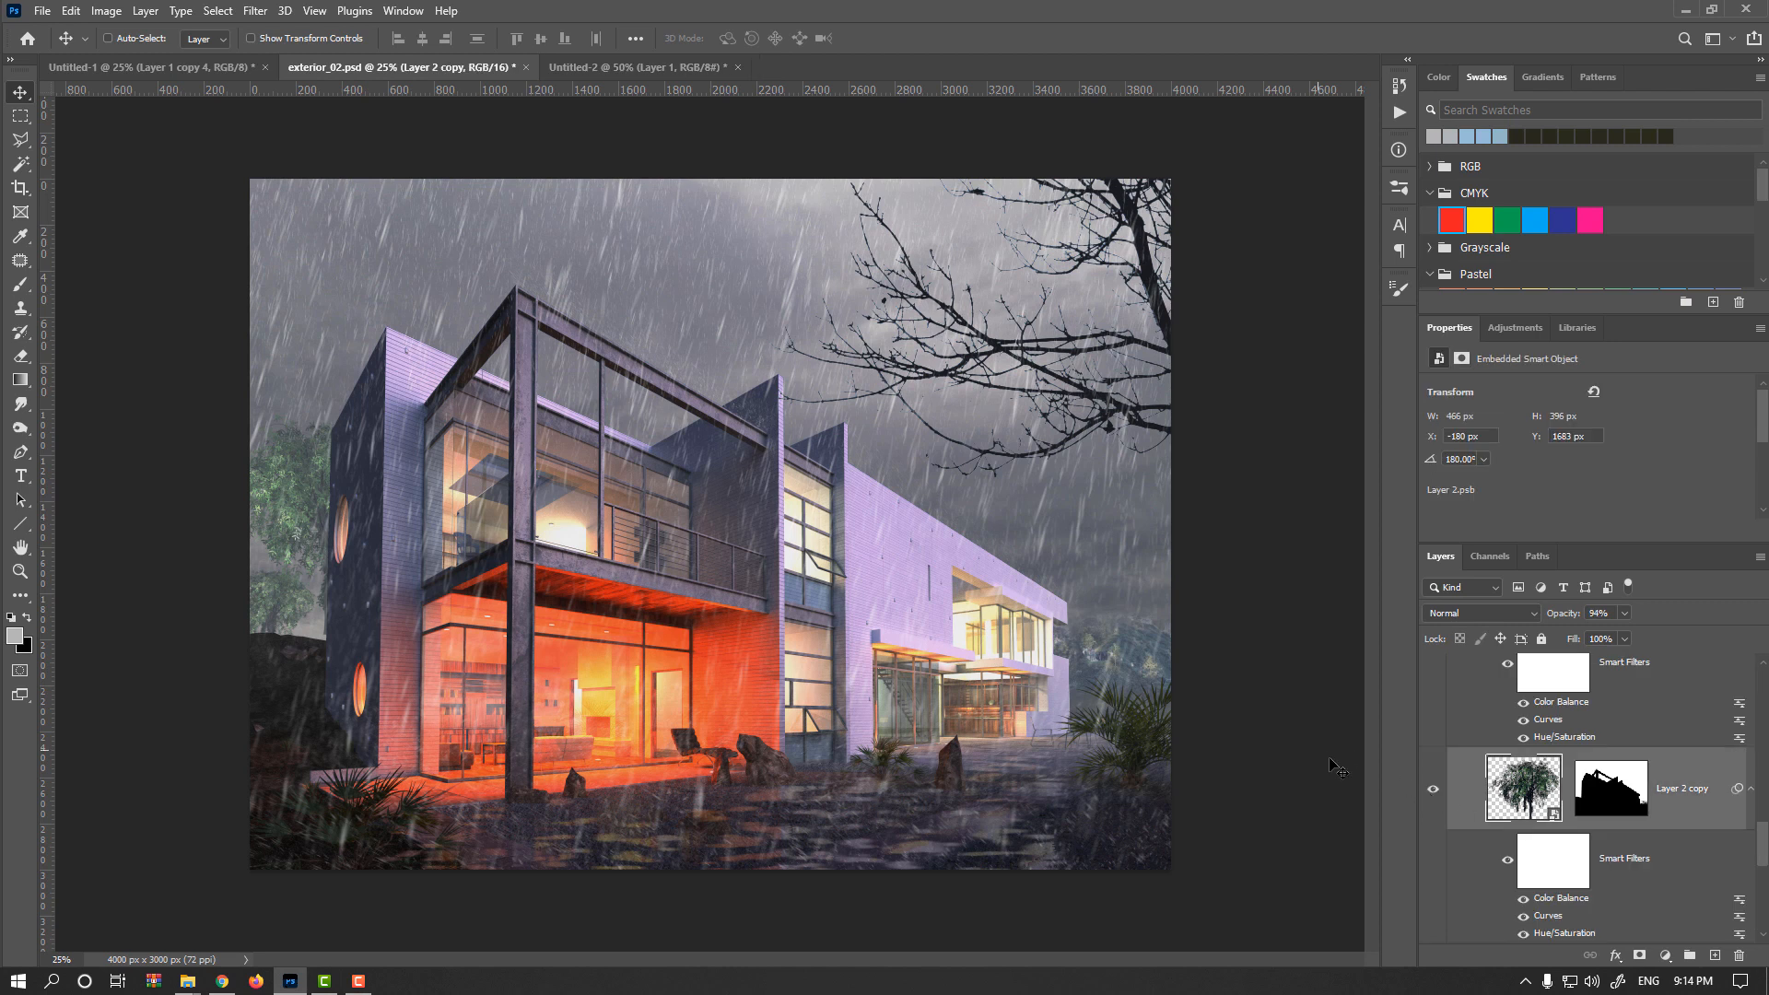
key(ctrl+u)
drag(1047, 398, 1022, 396)
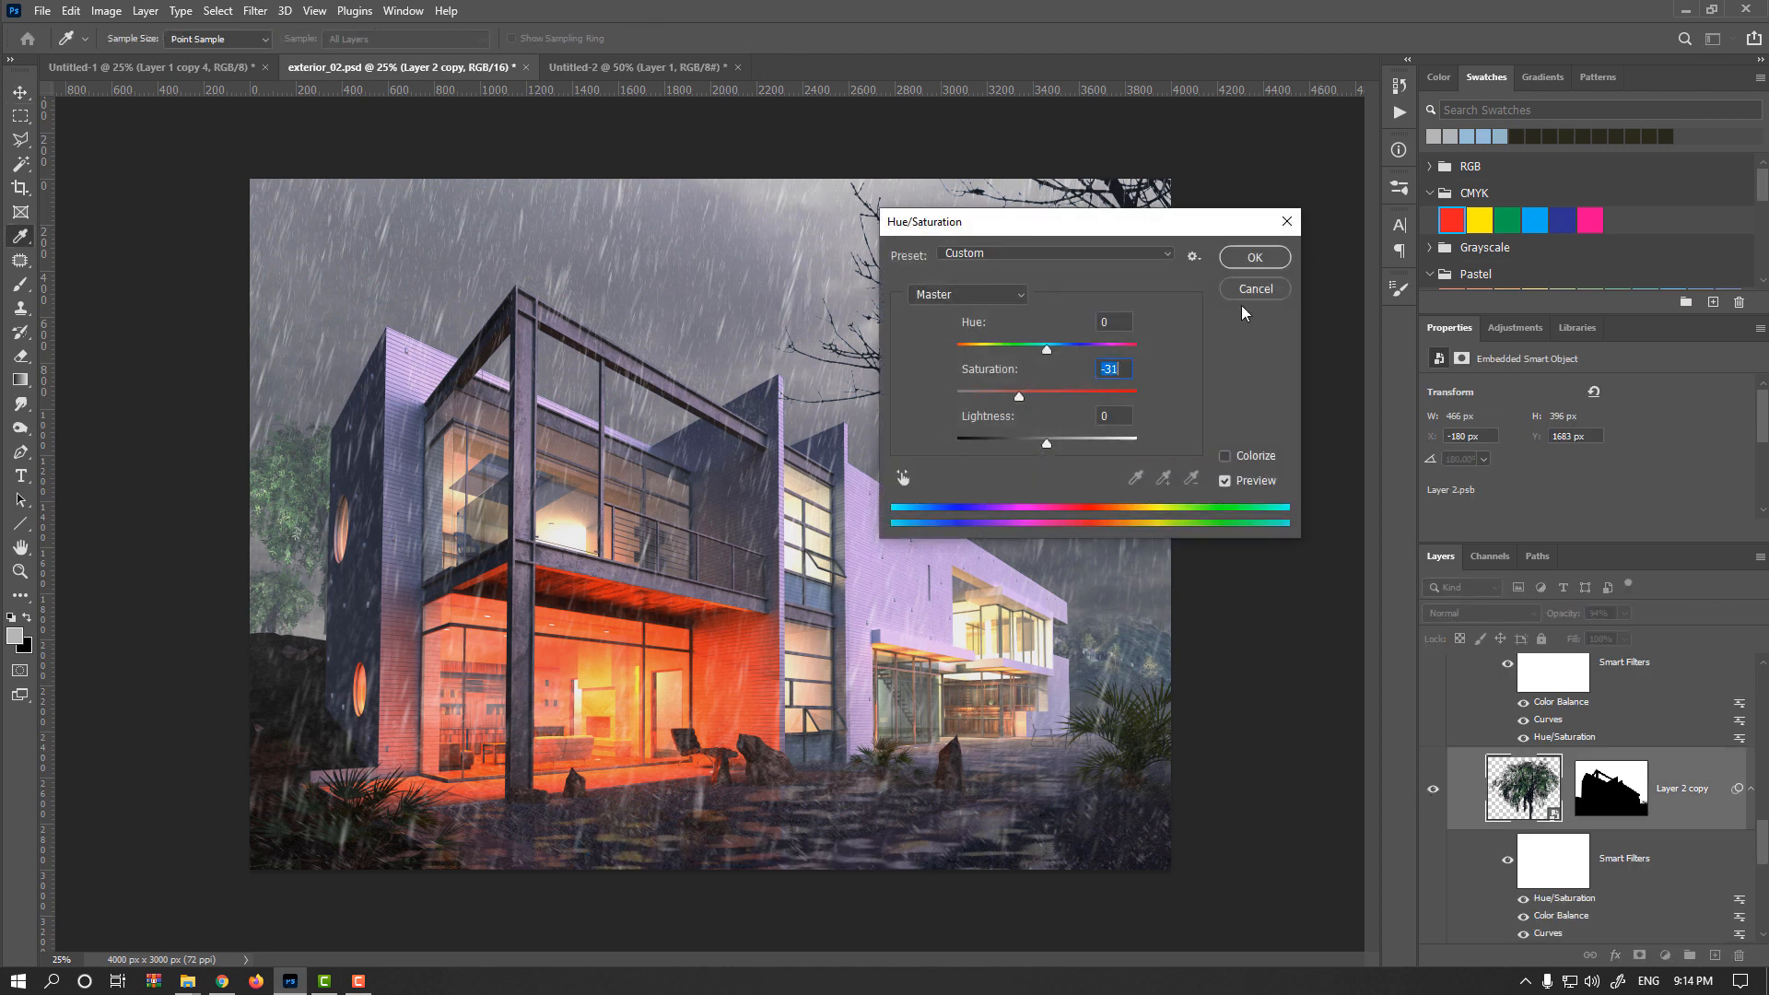
click(1255, 257)
Apply Hue/Saturation to the Layer 2 tree with the Master Saturation set to -23.
scroll(1553, 746, up, 1)
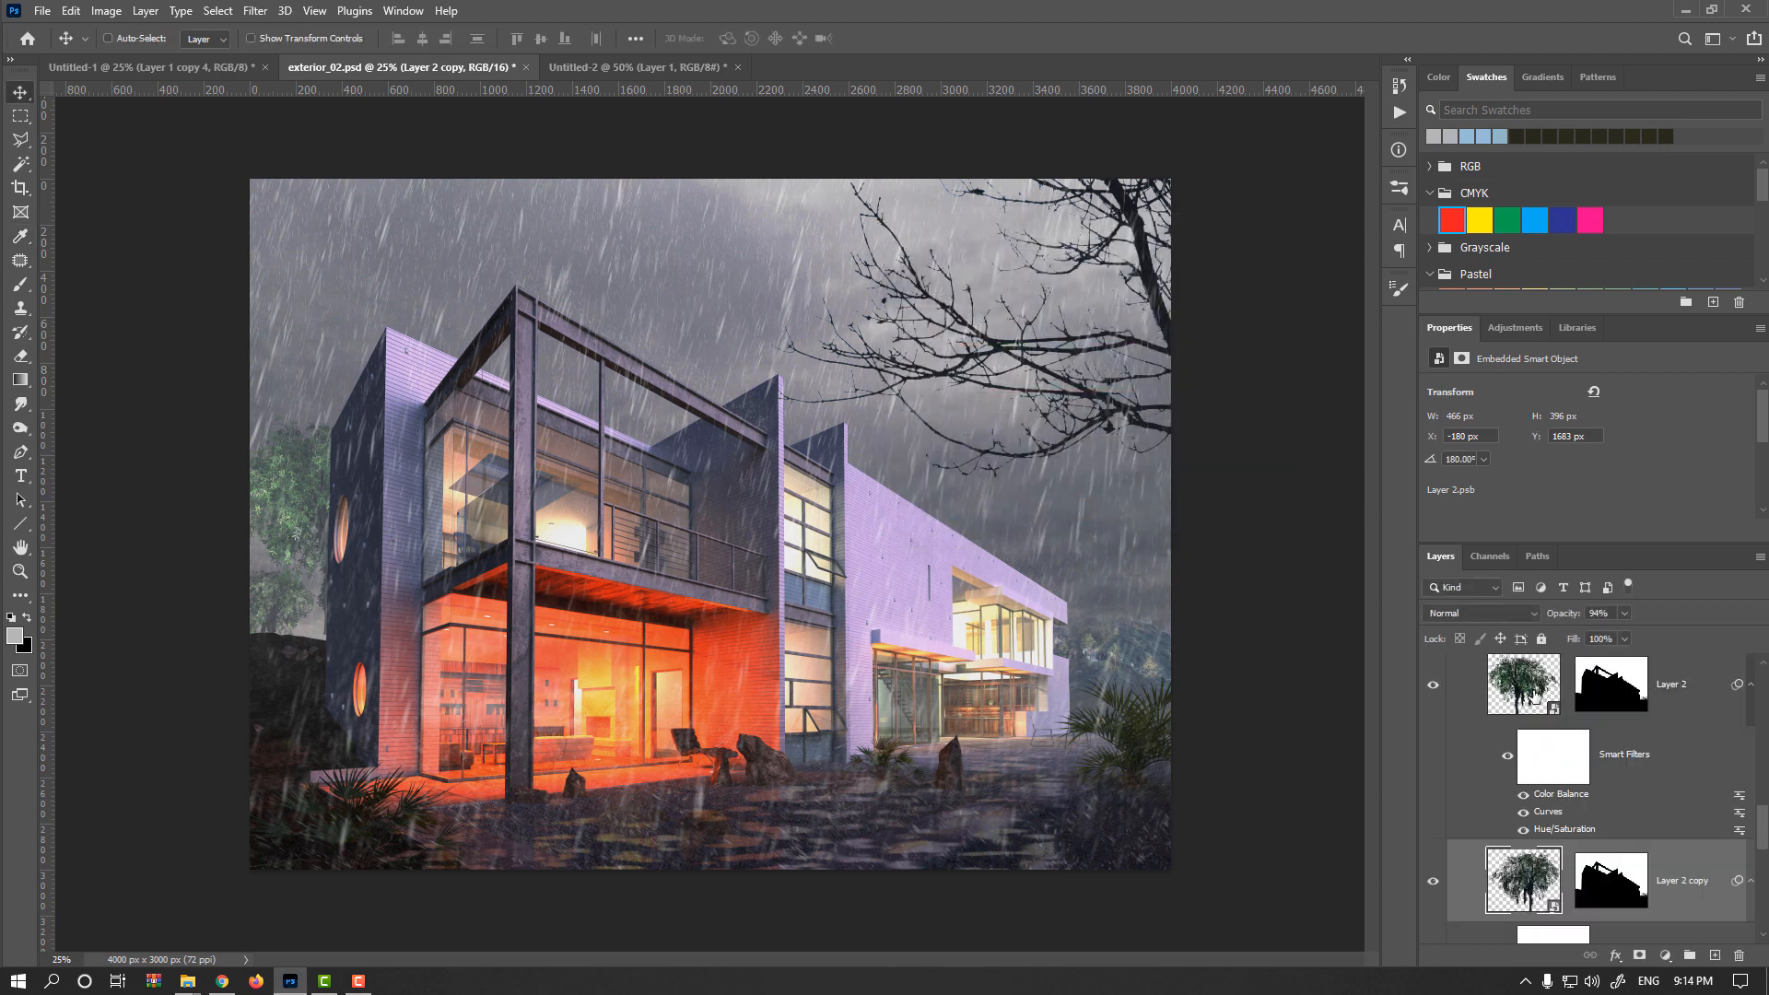
click(1530, 697)
key(ctrl+u)
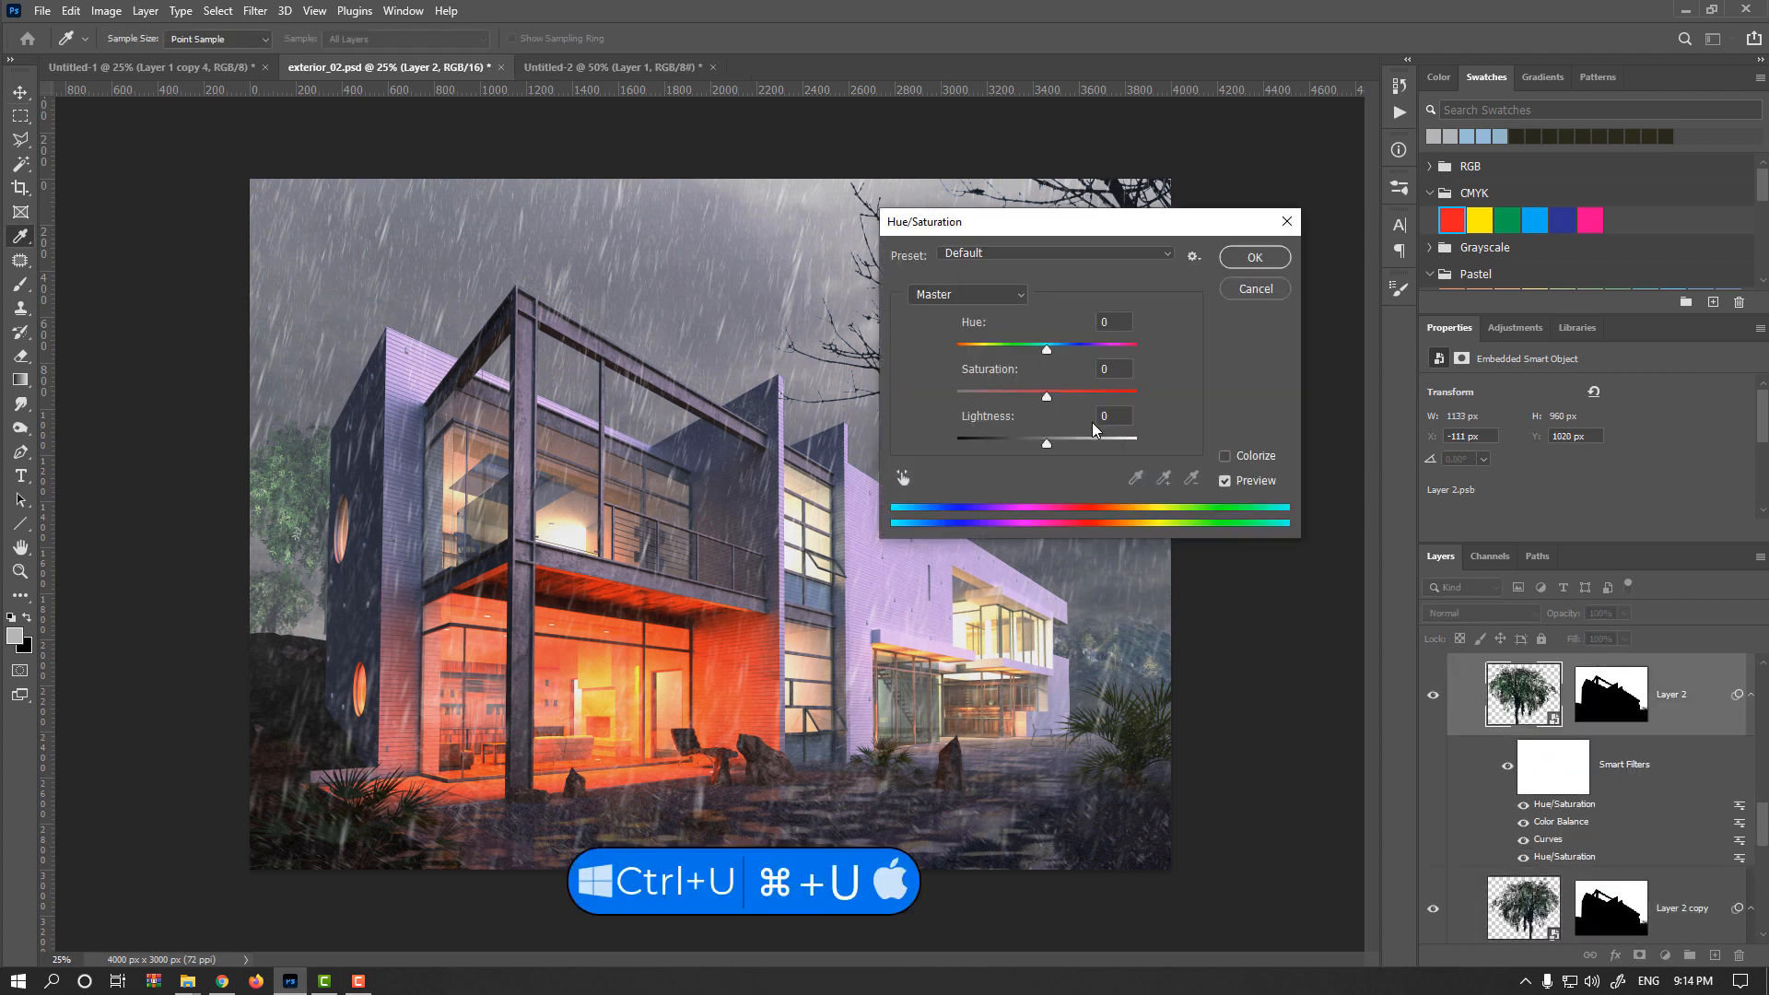
drag(1046, 399, 1029, 403)
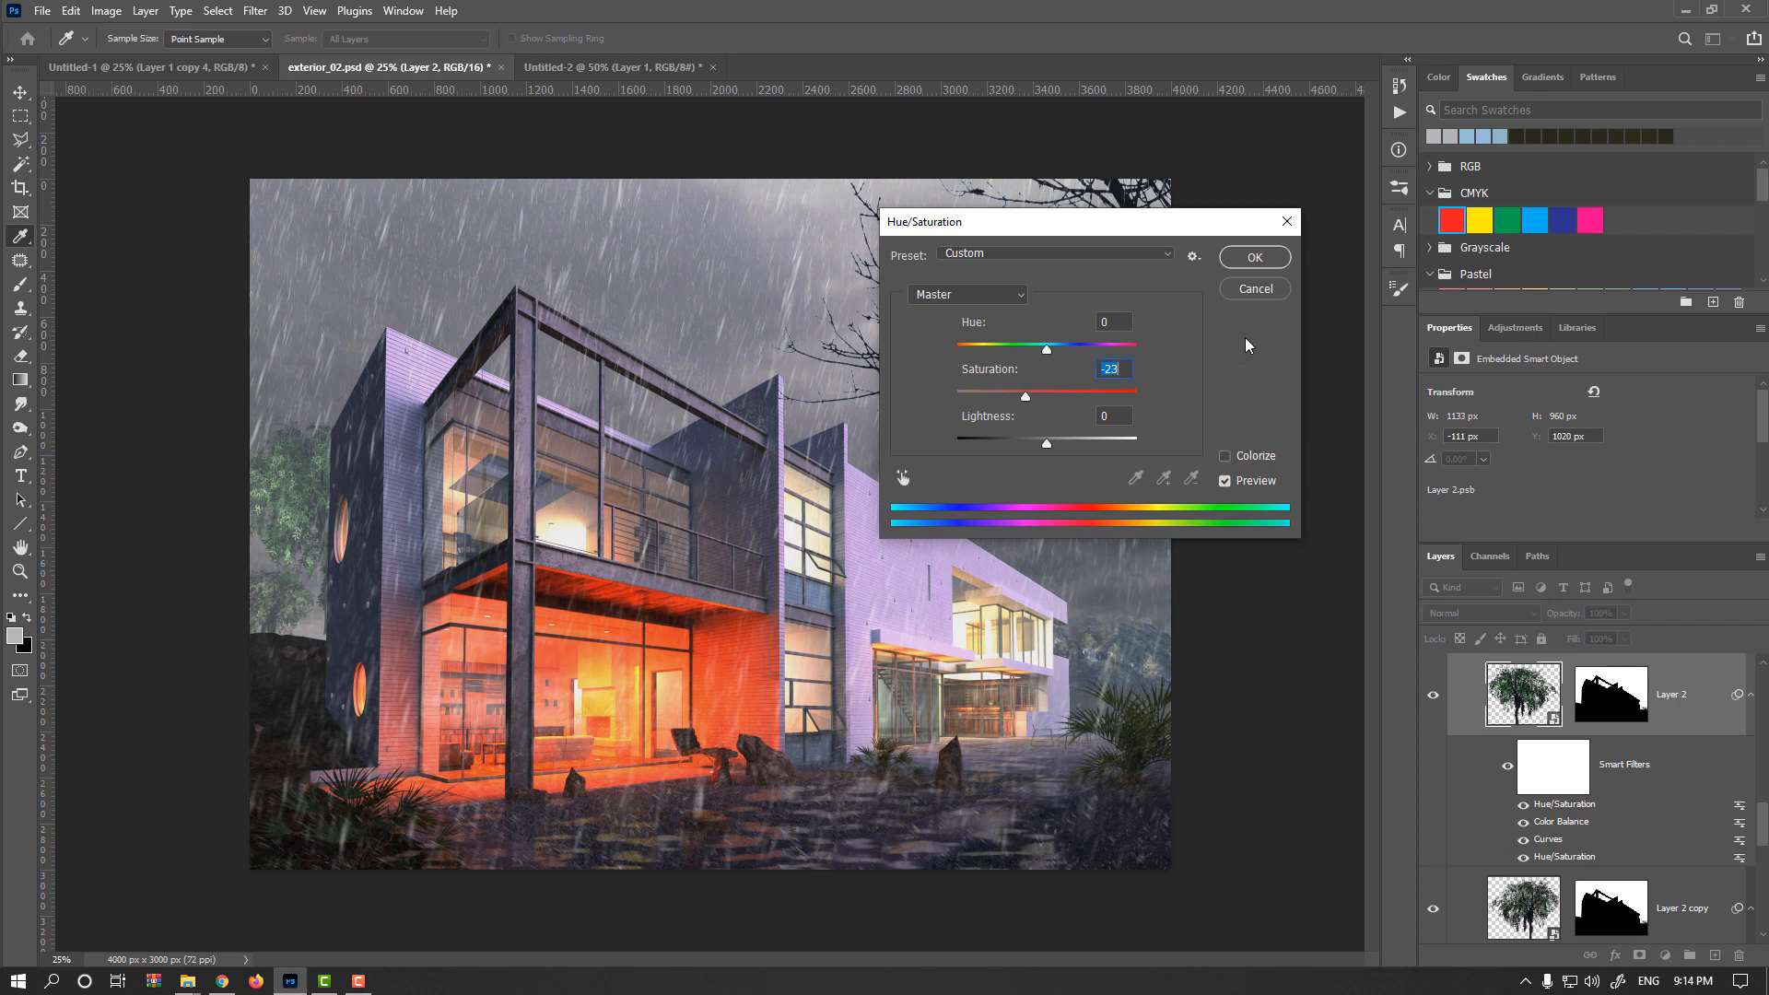
click(1253, 259)
Darken the Layer 2 tree with an RGB Curves adjustment, moving a midtone point to input 148 and output 124.
key(ctrl+m)
drag(1038, 452, 1048, 454)
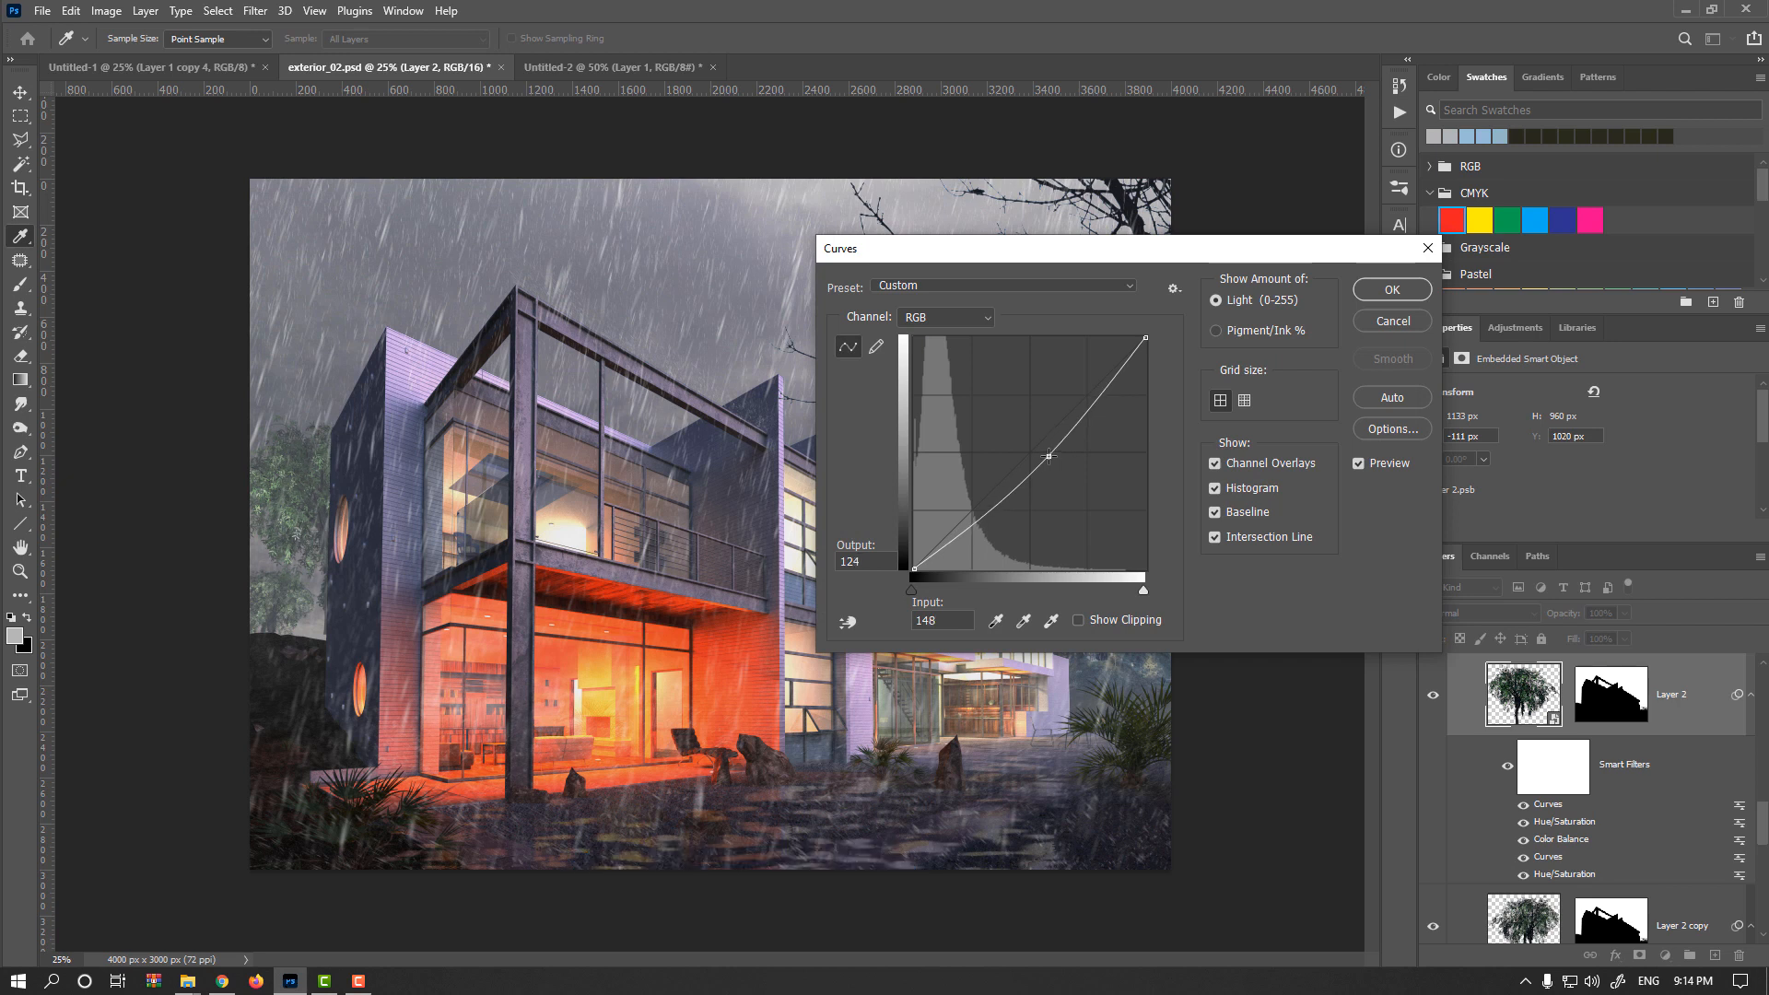
click(1395, 291)
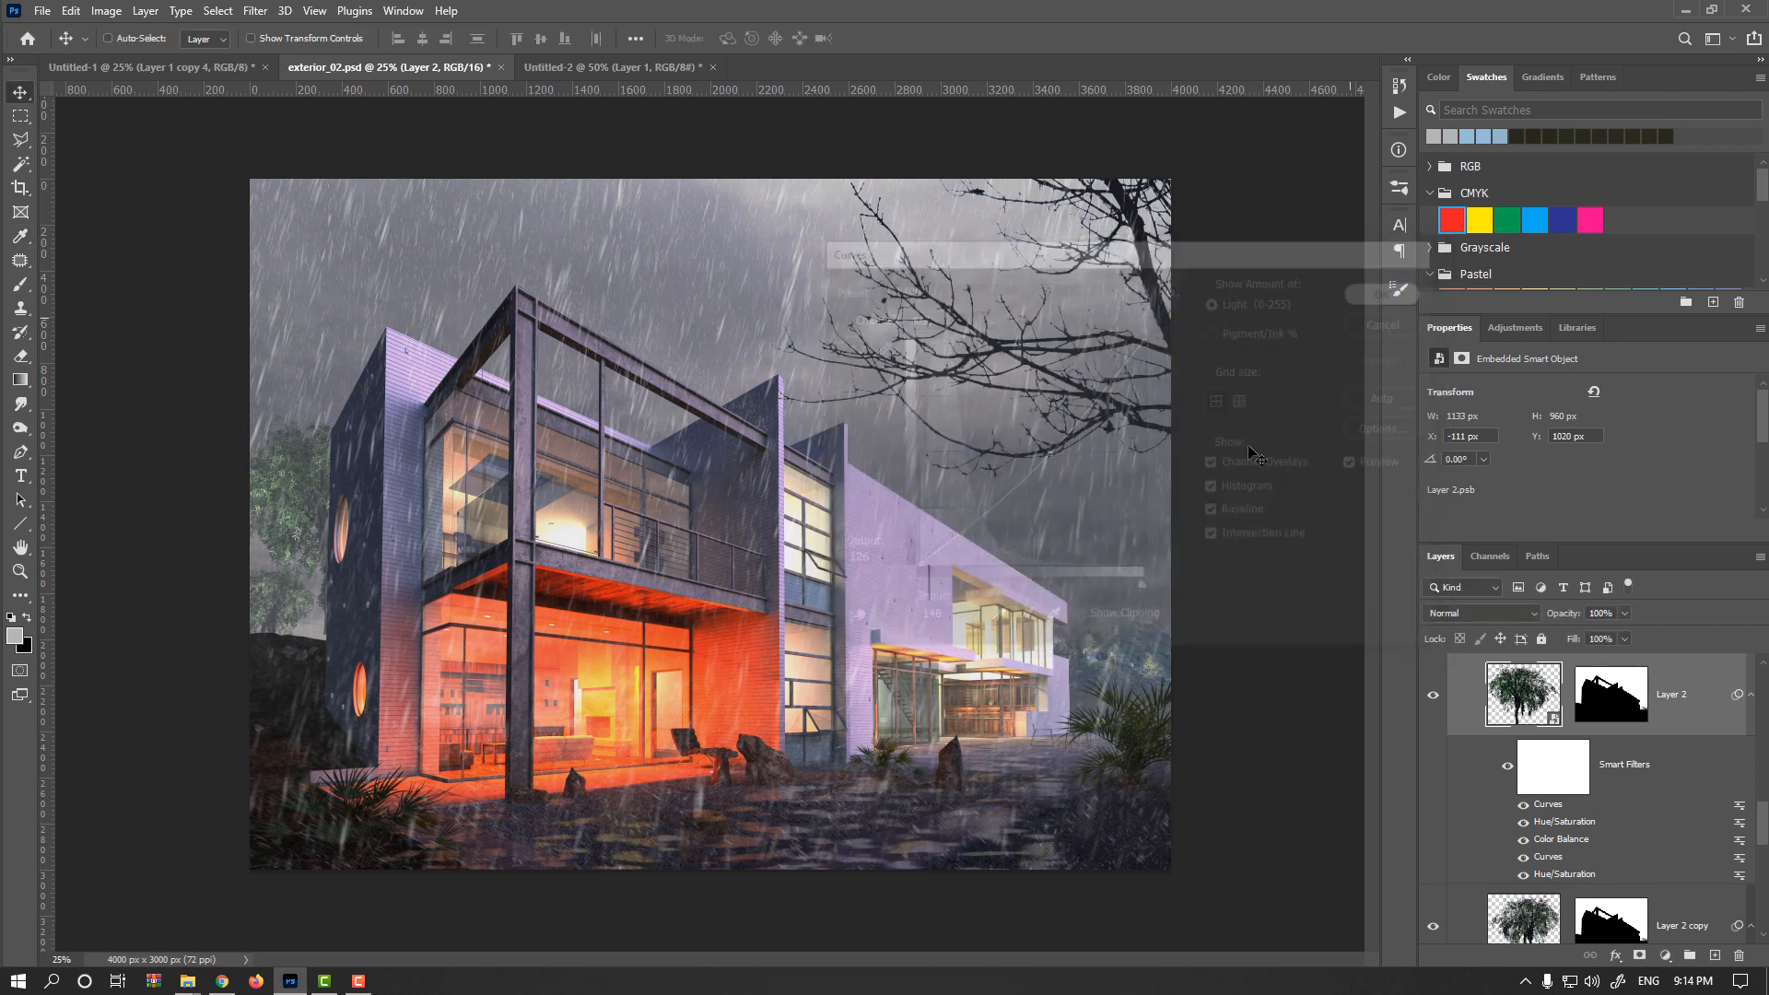
Hide and restore the trees on Layer 2 and Layer 2 copy to compare the scene without them.
click(1432, 695)
click(1435, 892)
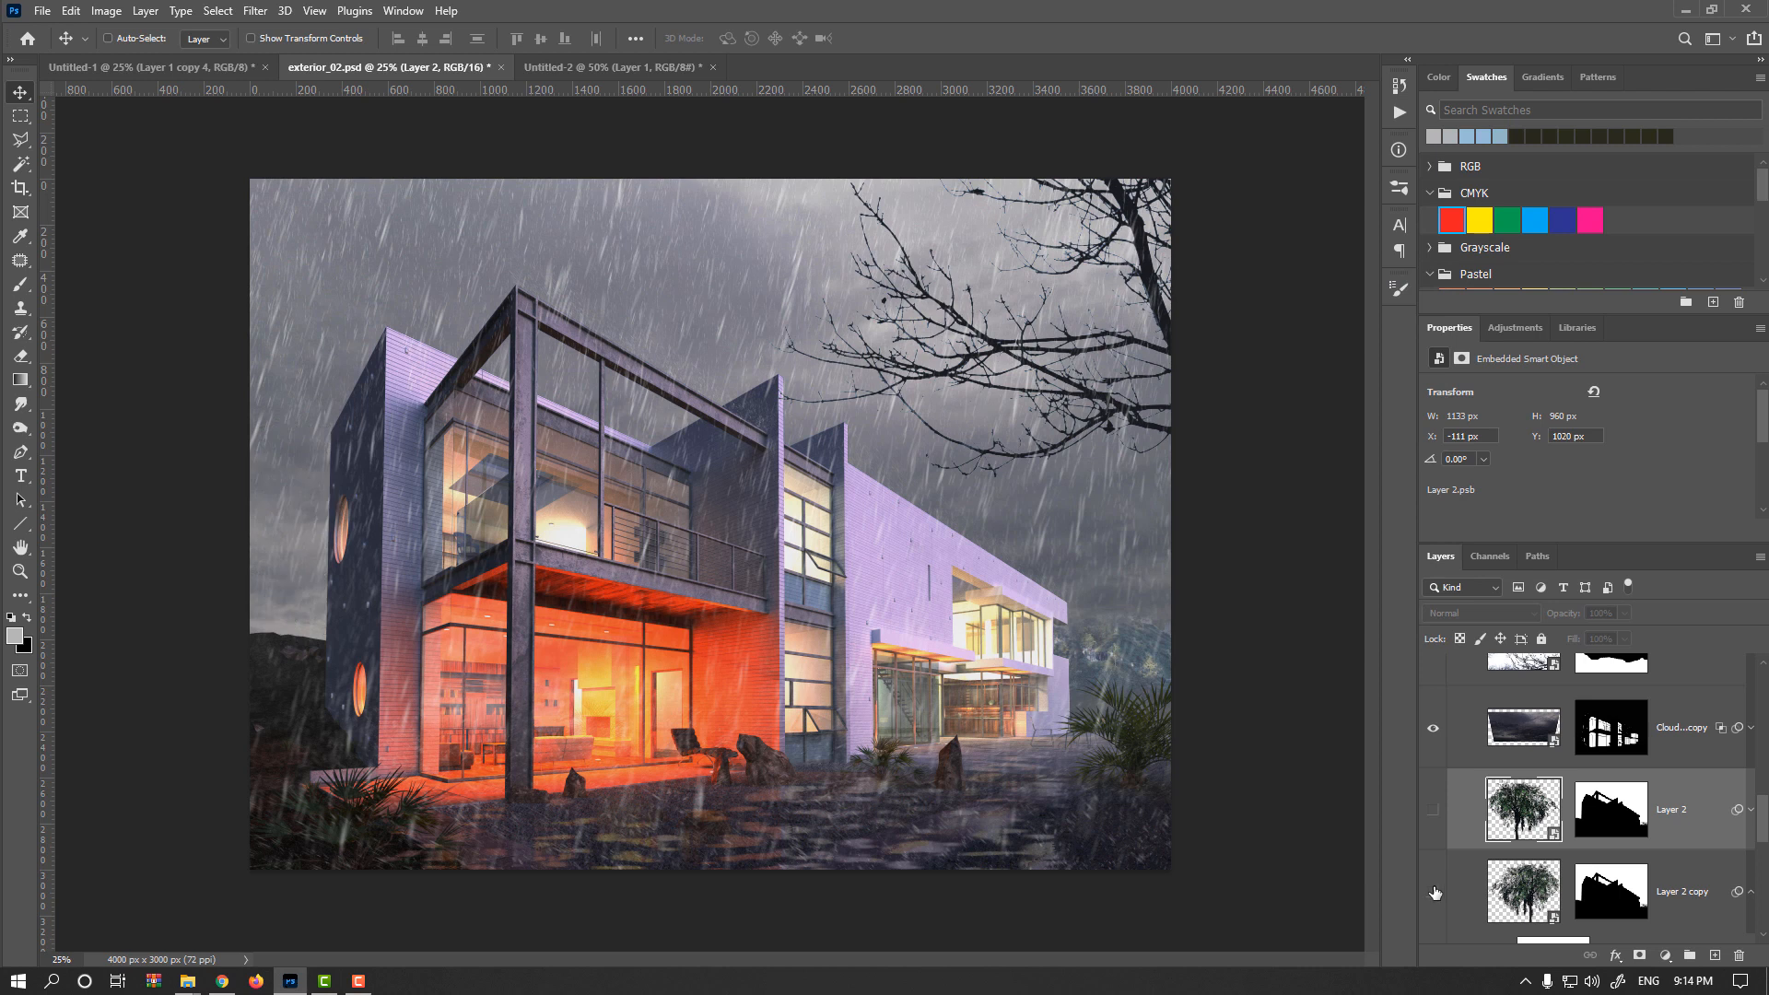
click(1433, 892)
click(1433, 809)
Select Layer 3 and hide it to check the hill's effect on the scene.
scroll(1569, 808, up, 6)
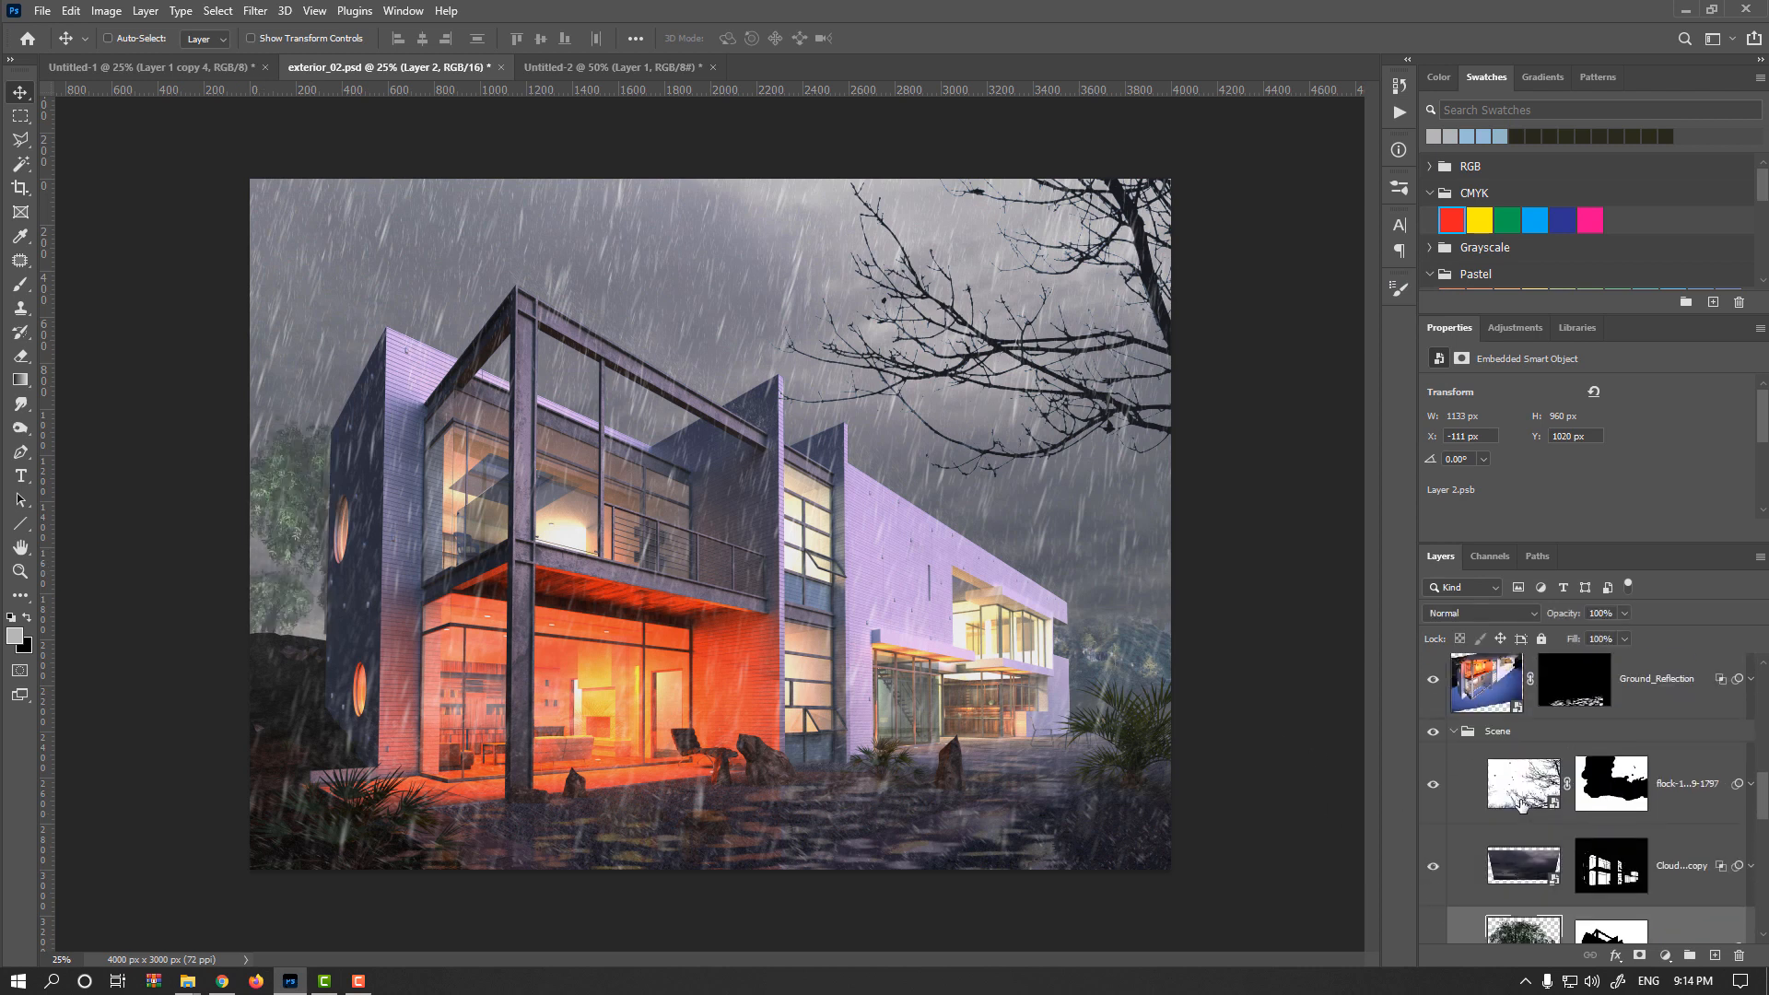
scroll(1521, 816, down, 10)
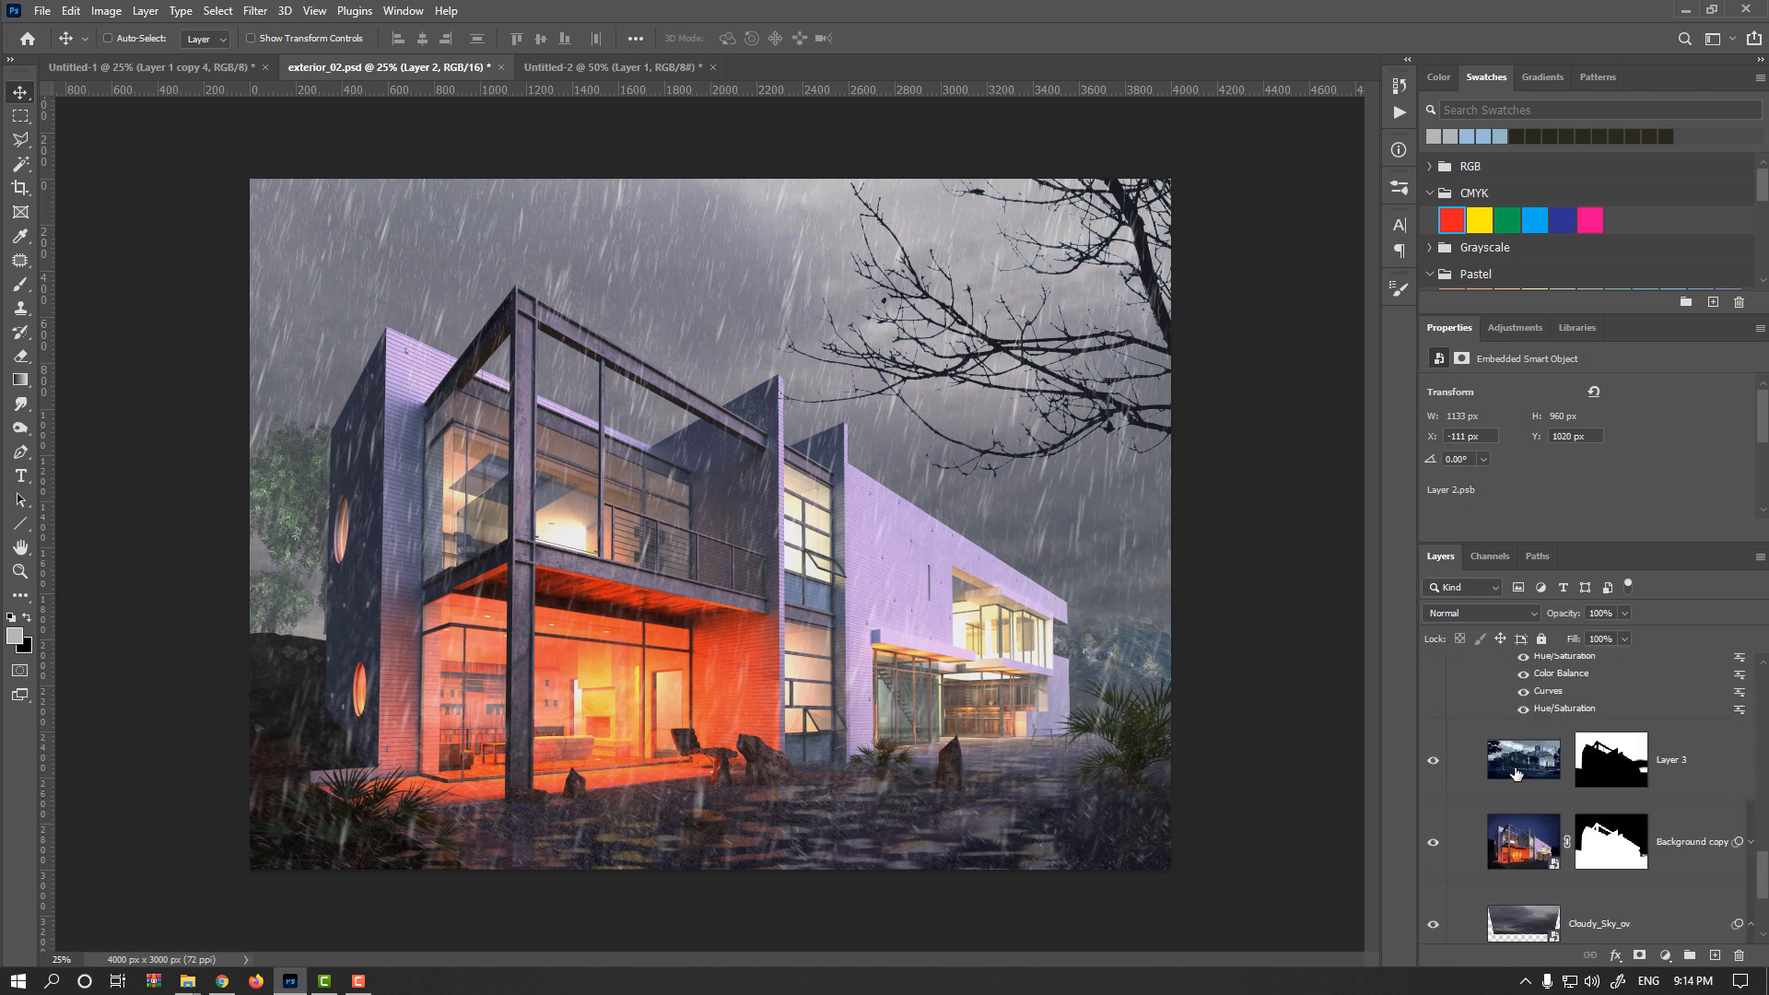
click(1516, 772)
click(1433, 761)
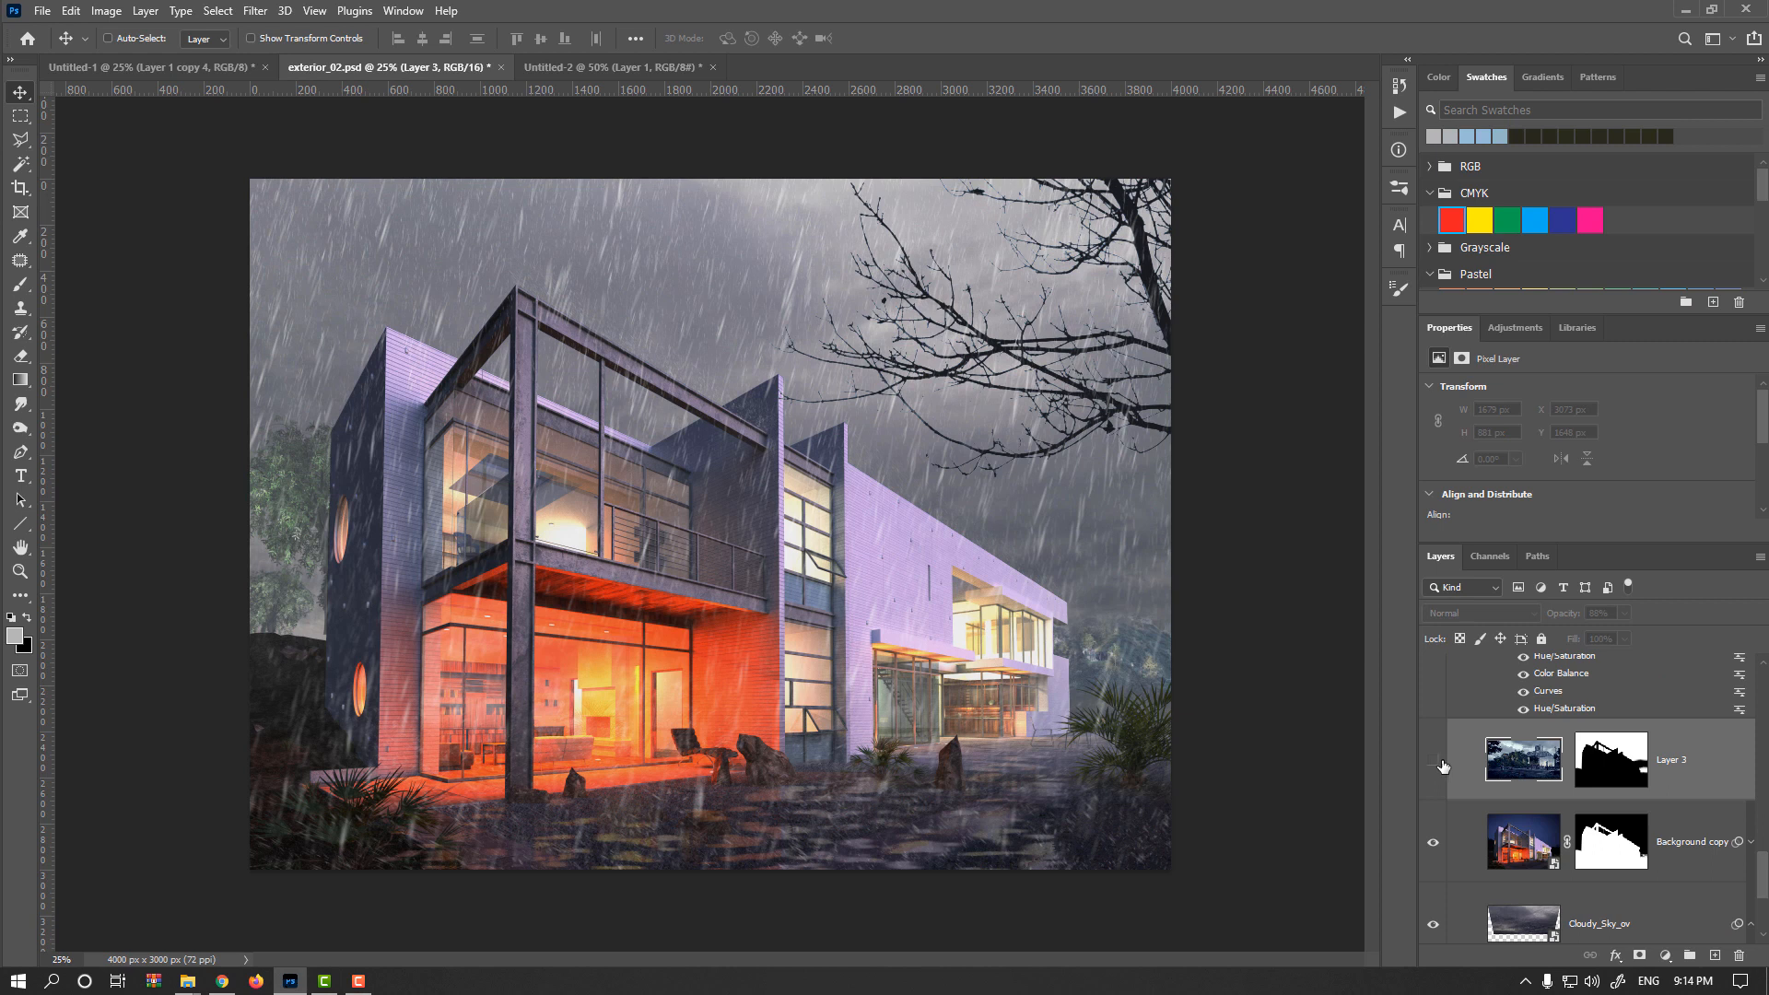